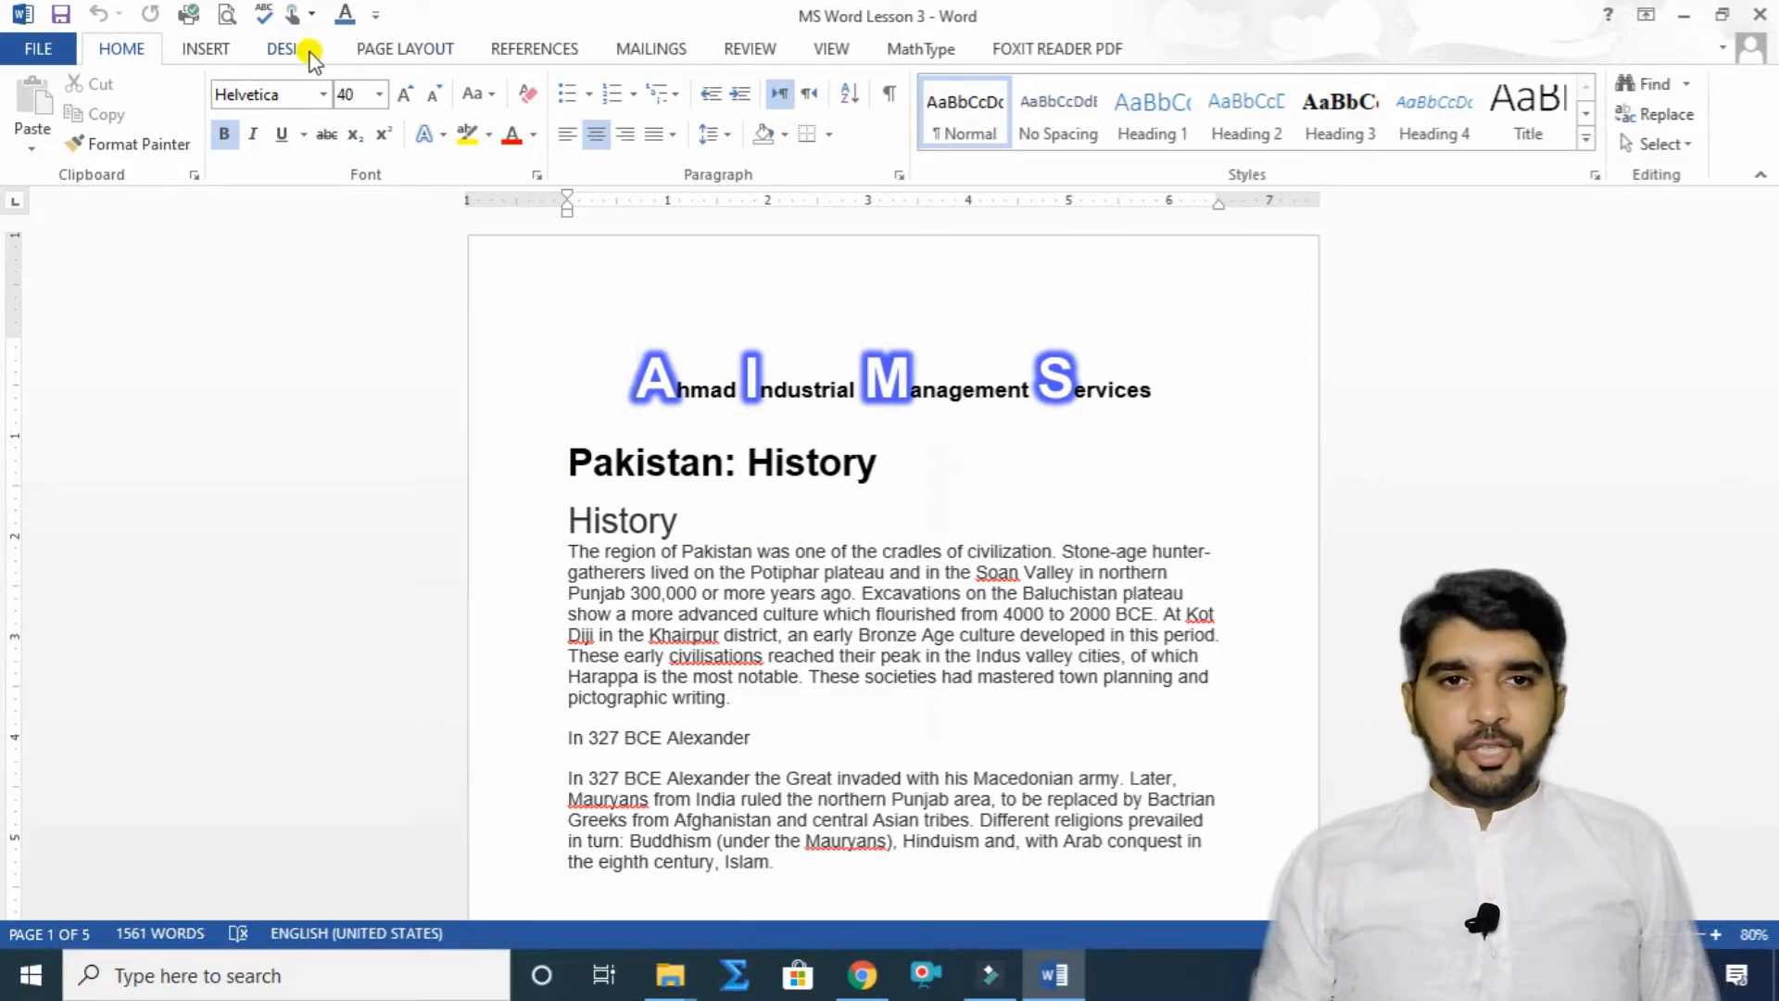
Remove the page break above "Two main principalities" so its text follows directly after the section on Alexander.
{"action": "left_click", "coordinate": [410, 51]}
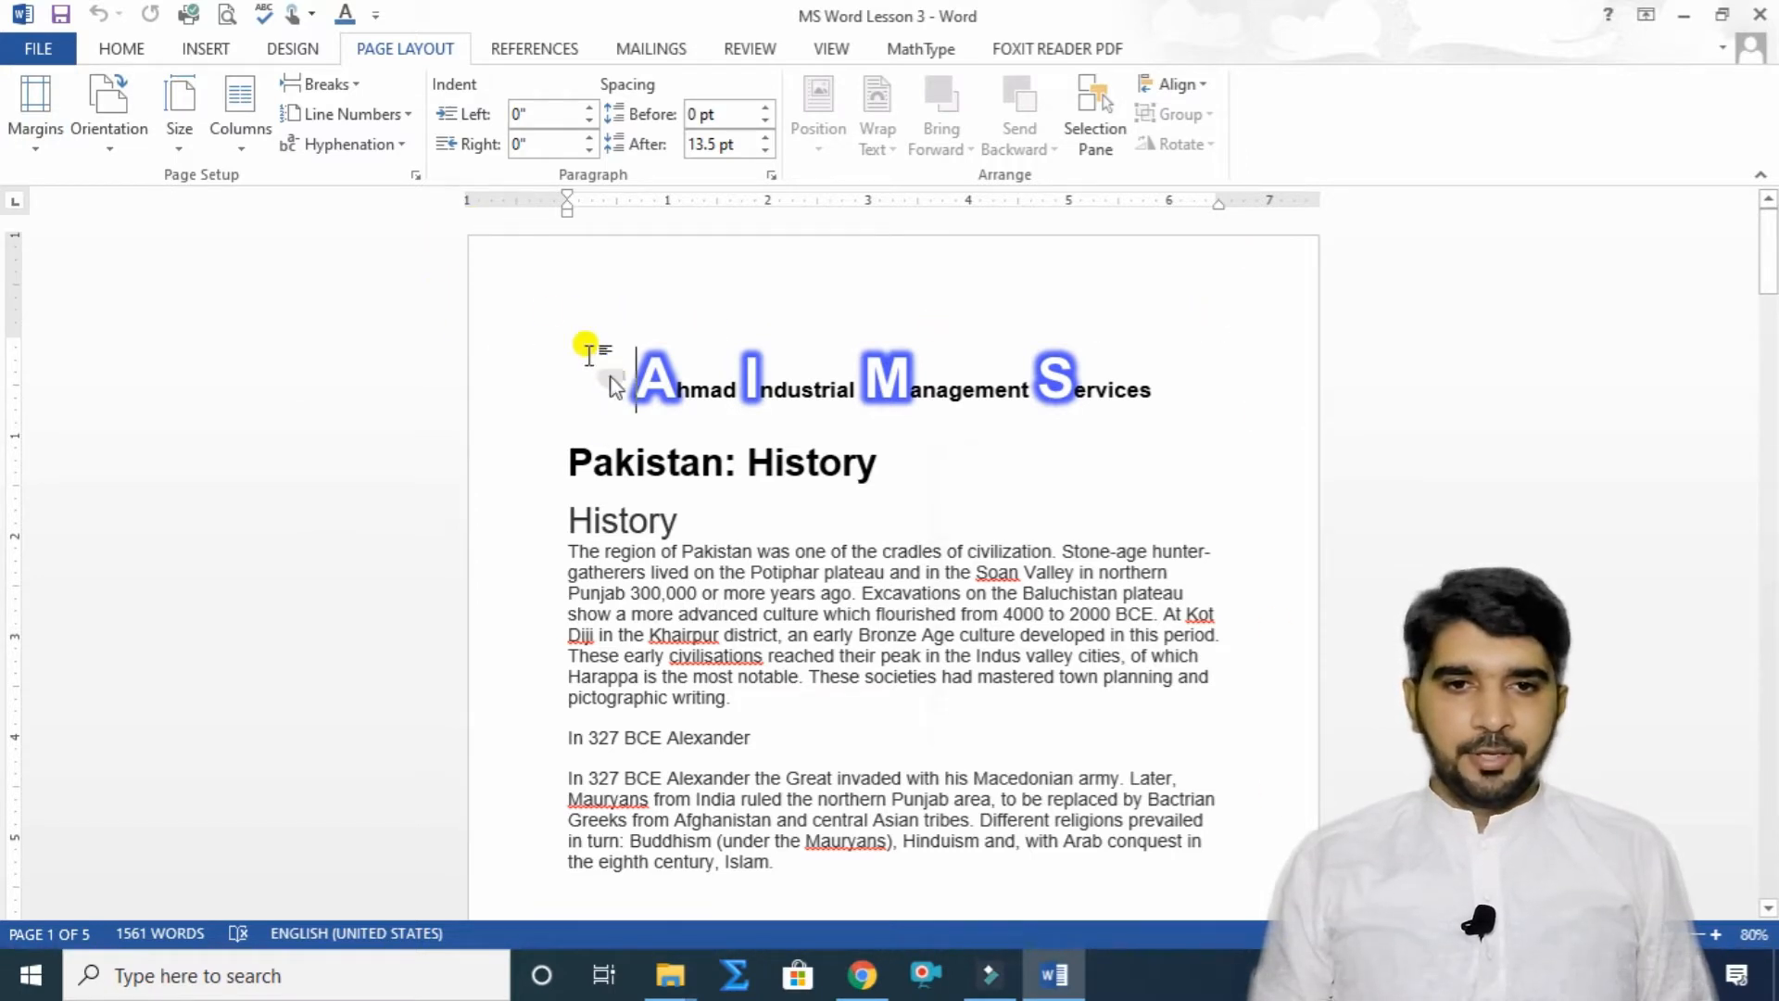
{"action": "scroll", "coordinate": [572, 738], "scroll_direction": "down", "scroll_amount": 5}
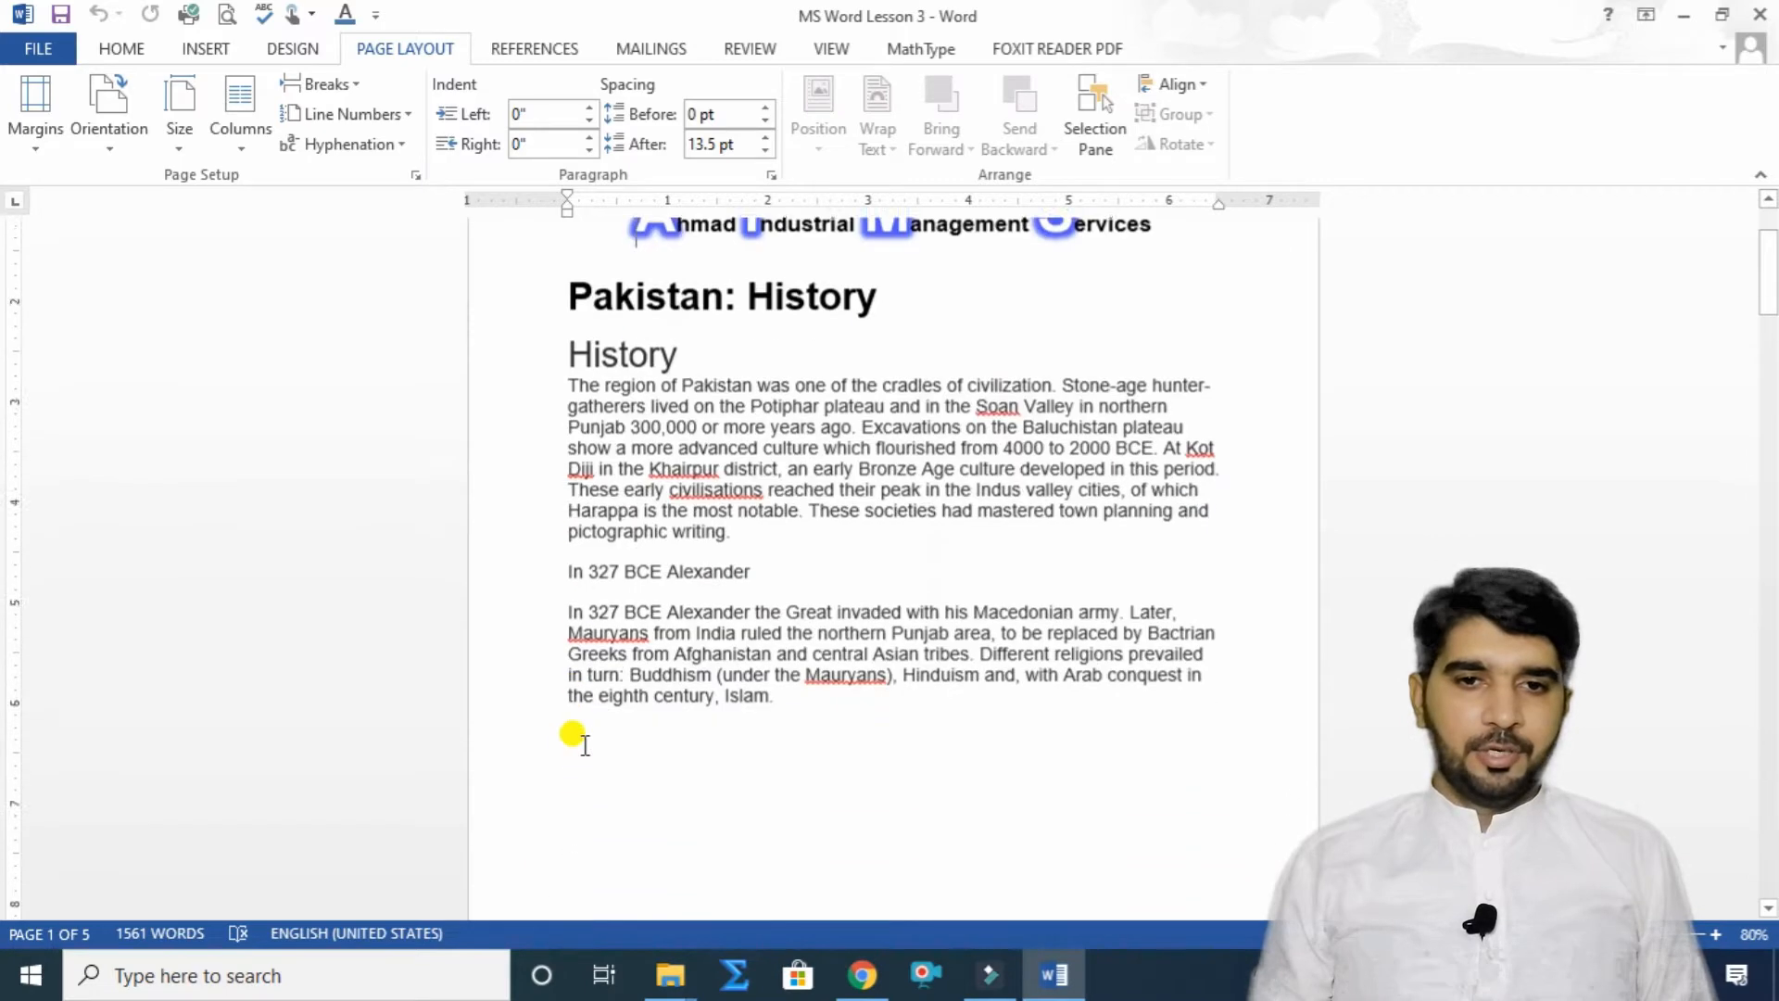
{"action": "scroll", "coordinate": [574, 739], "scroll_direction": "down", "scroll_amount": 5}
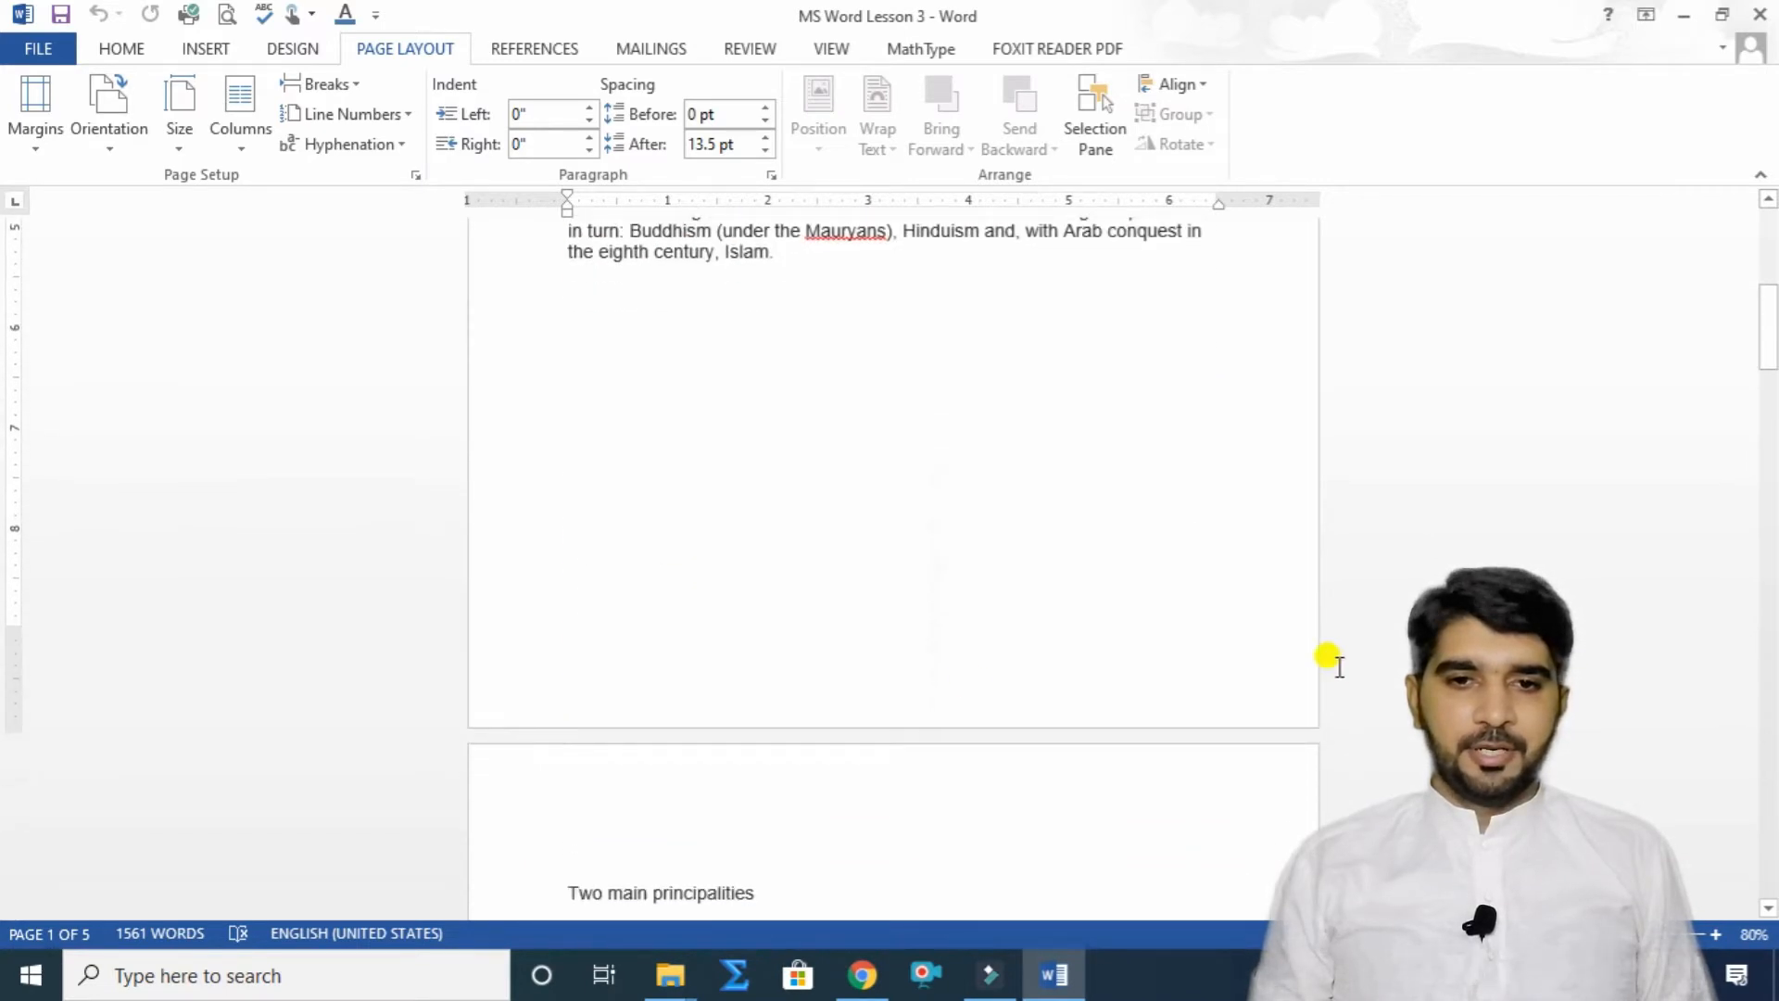
{"action": "scroll", "coordinate": [829, 638], "scroll_direction": "down", "scroll_amount": 5}
{"action": "left_click", "coordinate": [638, 558]}
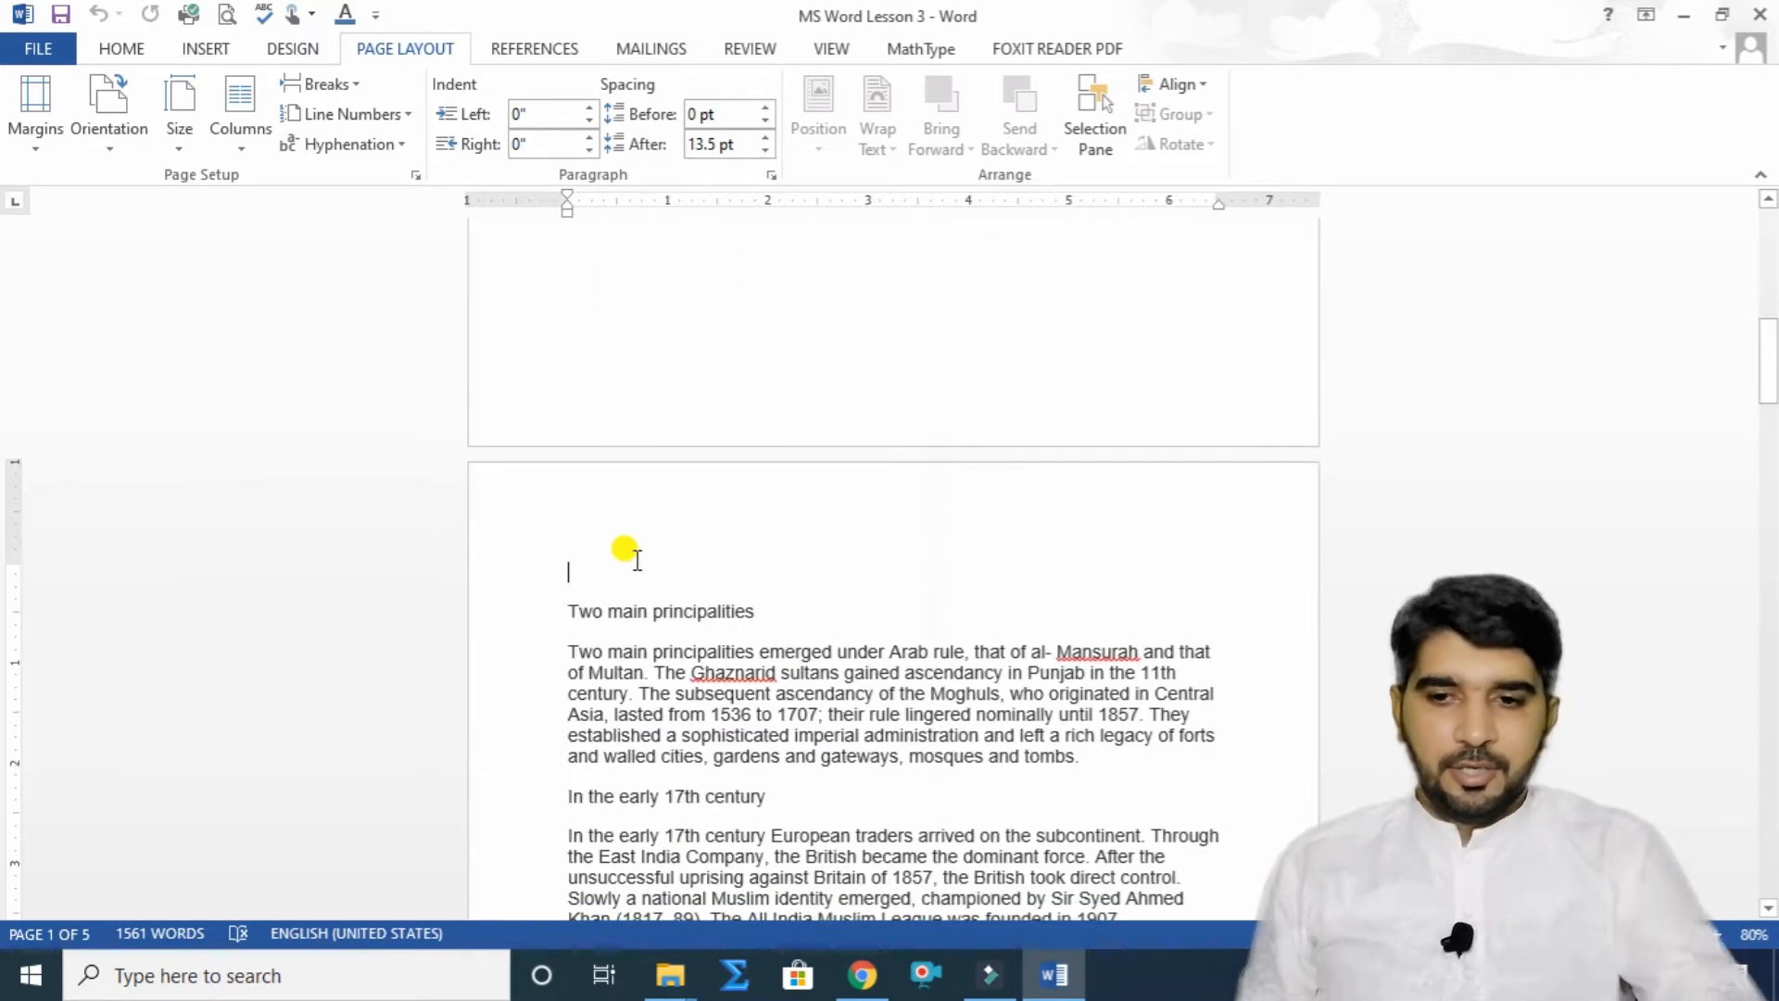
{"action": "key", "text": "BackSpace"}
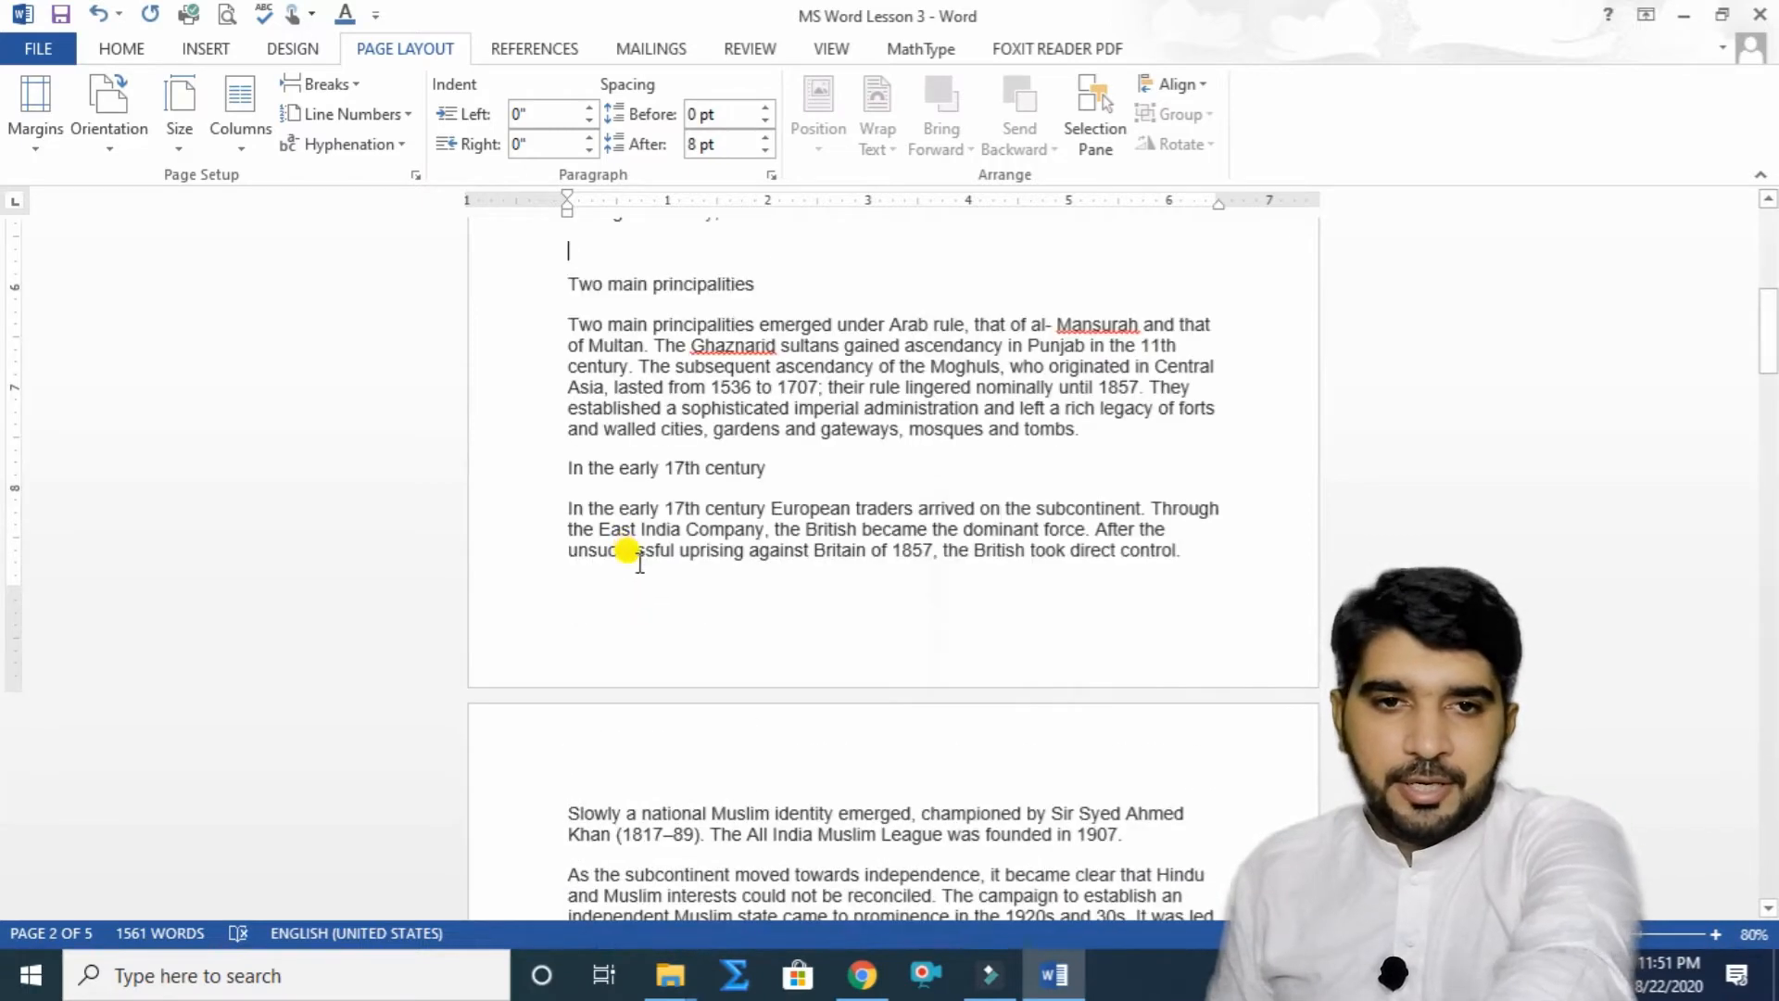
{"action": "scroll", "coordinate": [653, 556], "scroll_direction": "up", "scroll_amount": 14}
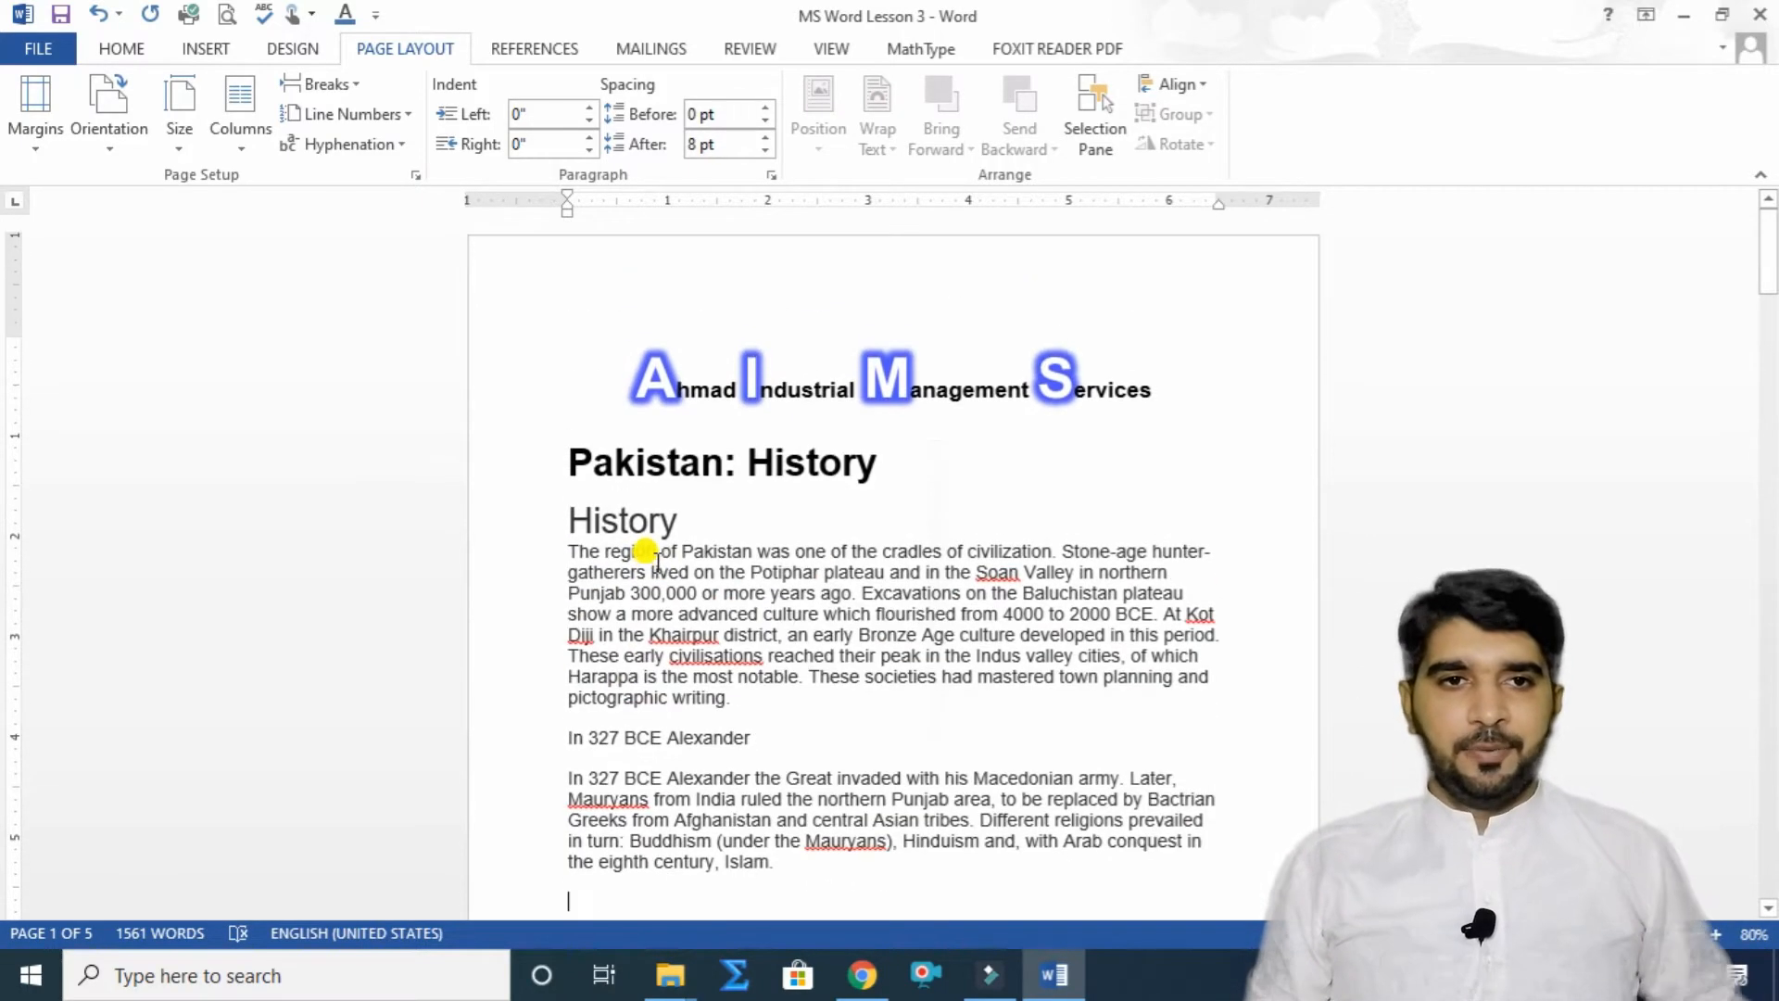
Apply the Narrow margin preset to the document and review how the text reflows across the pages.
{"action": "left_click", "coordinate": [19, 128]}
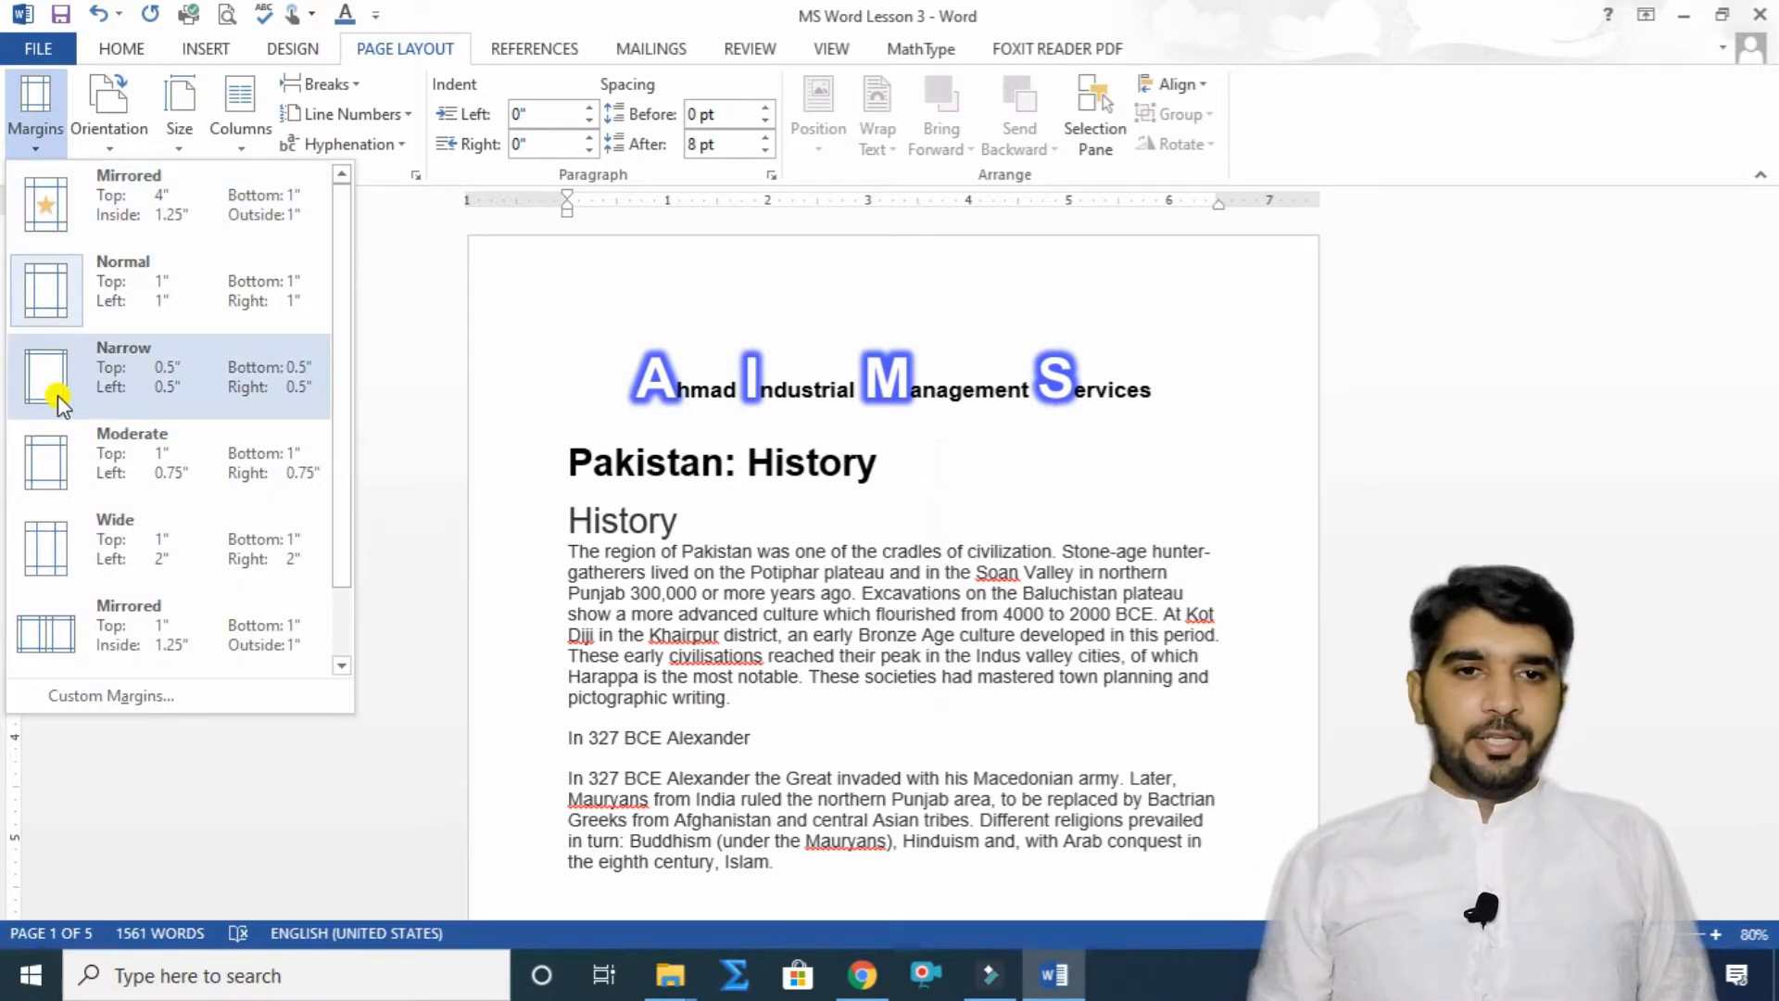
{"action": "left_click", "coordinate": [58, 395]}
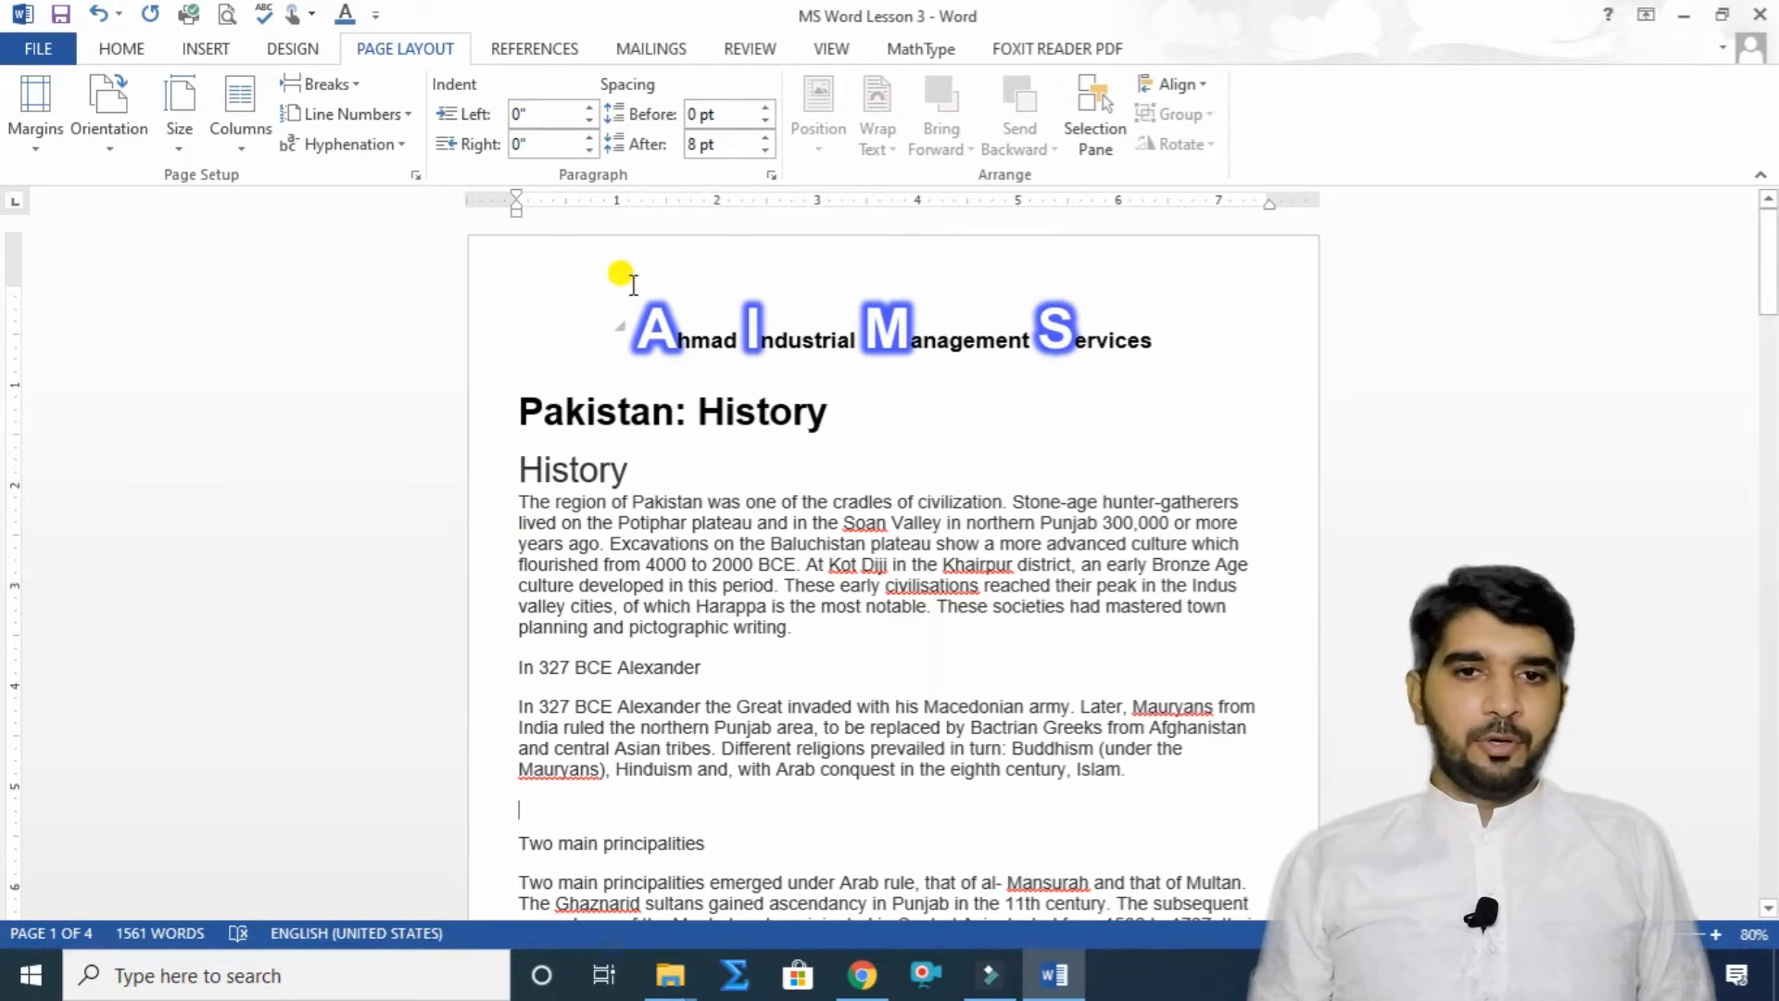
{"action": "scroll", "coordinate": [1019, 325], "scroll_direction": "down", "scroll_amount": 10}
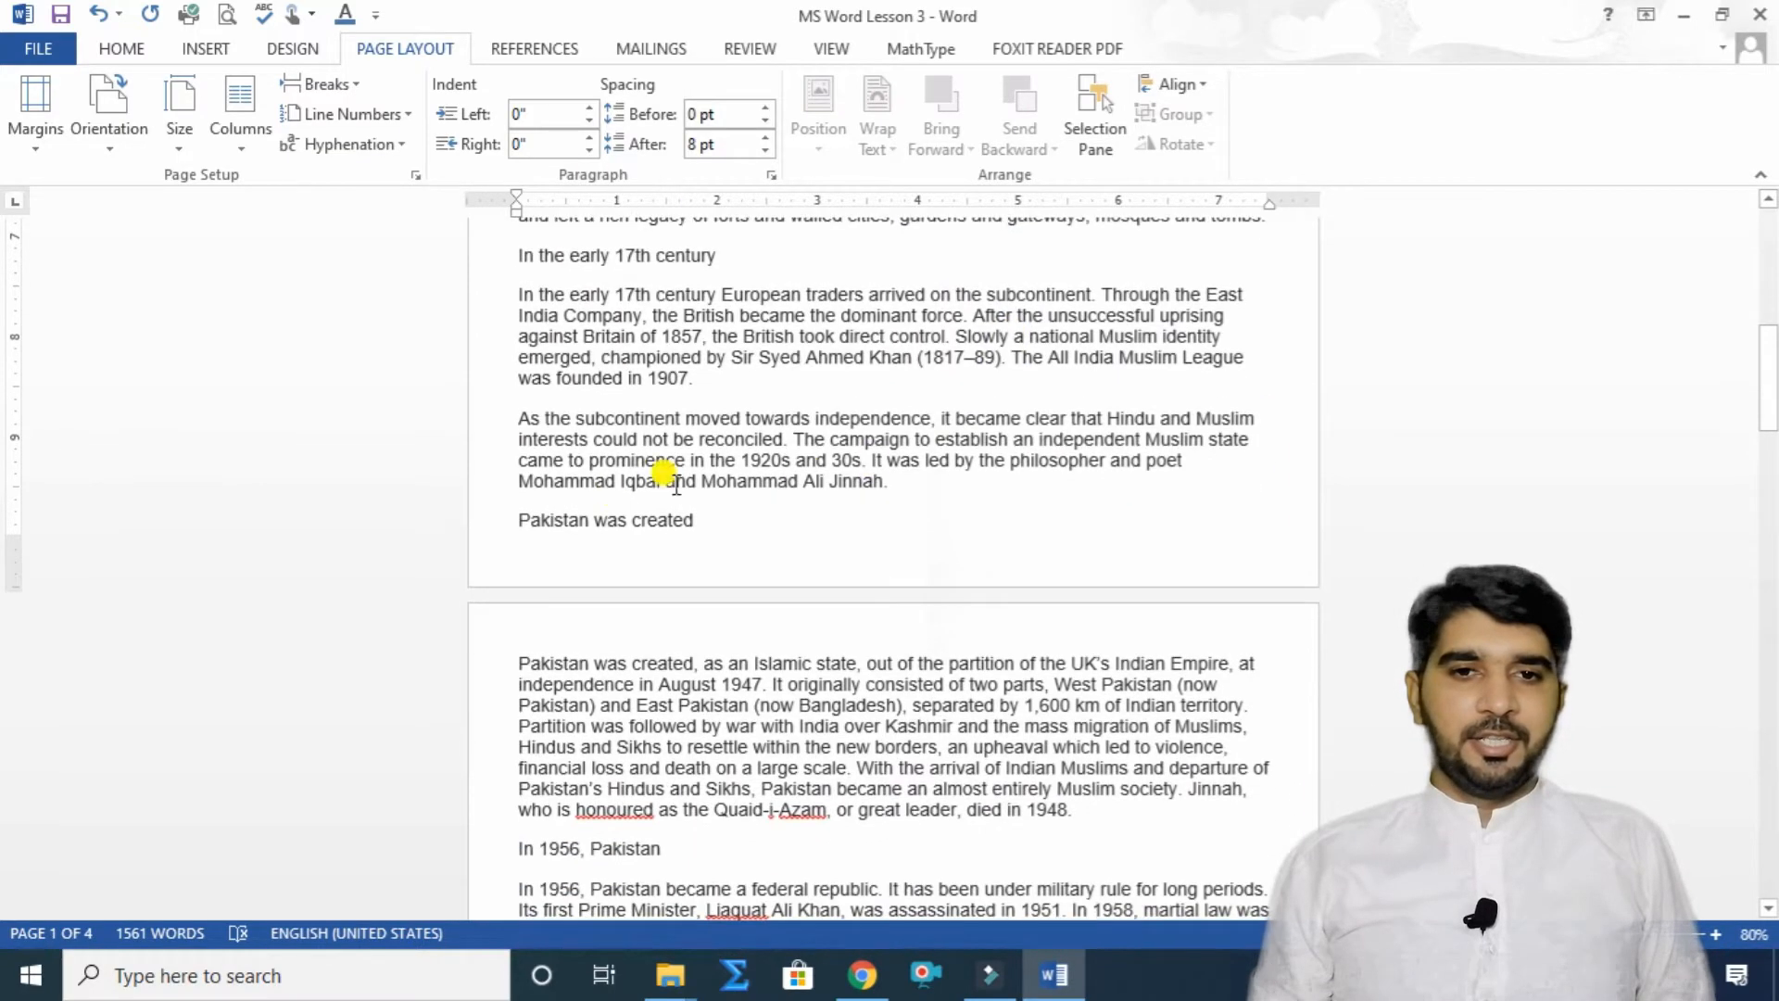
{"action": "scroll", "coordinate": [1026, 556], "scroll_direction": "up", "scroll_amount": 10}
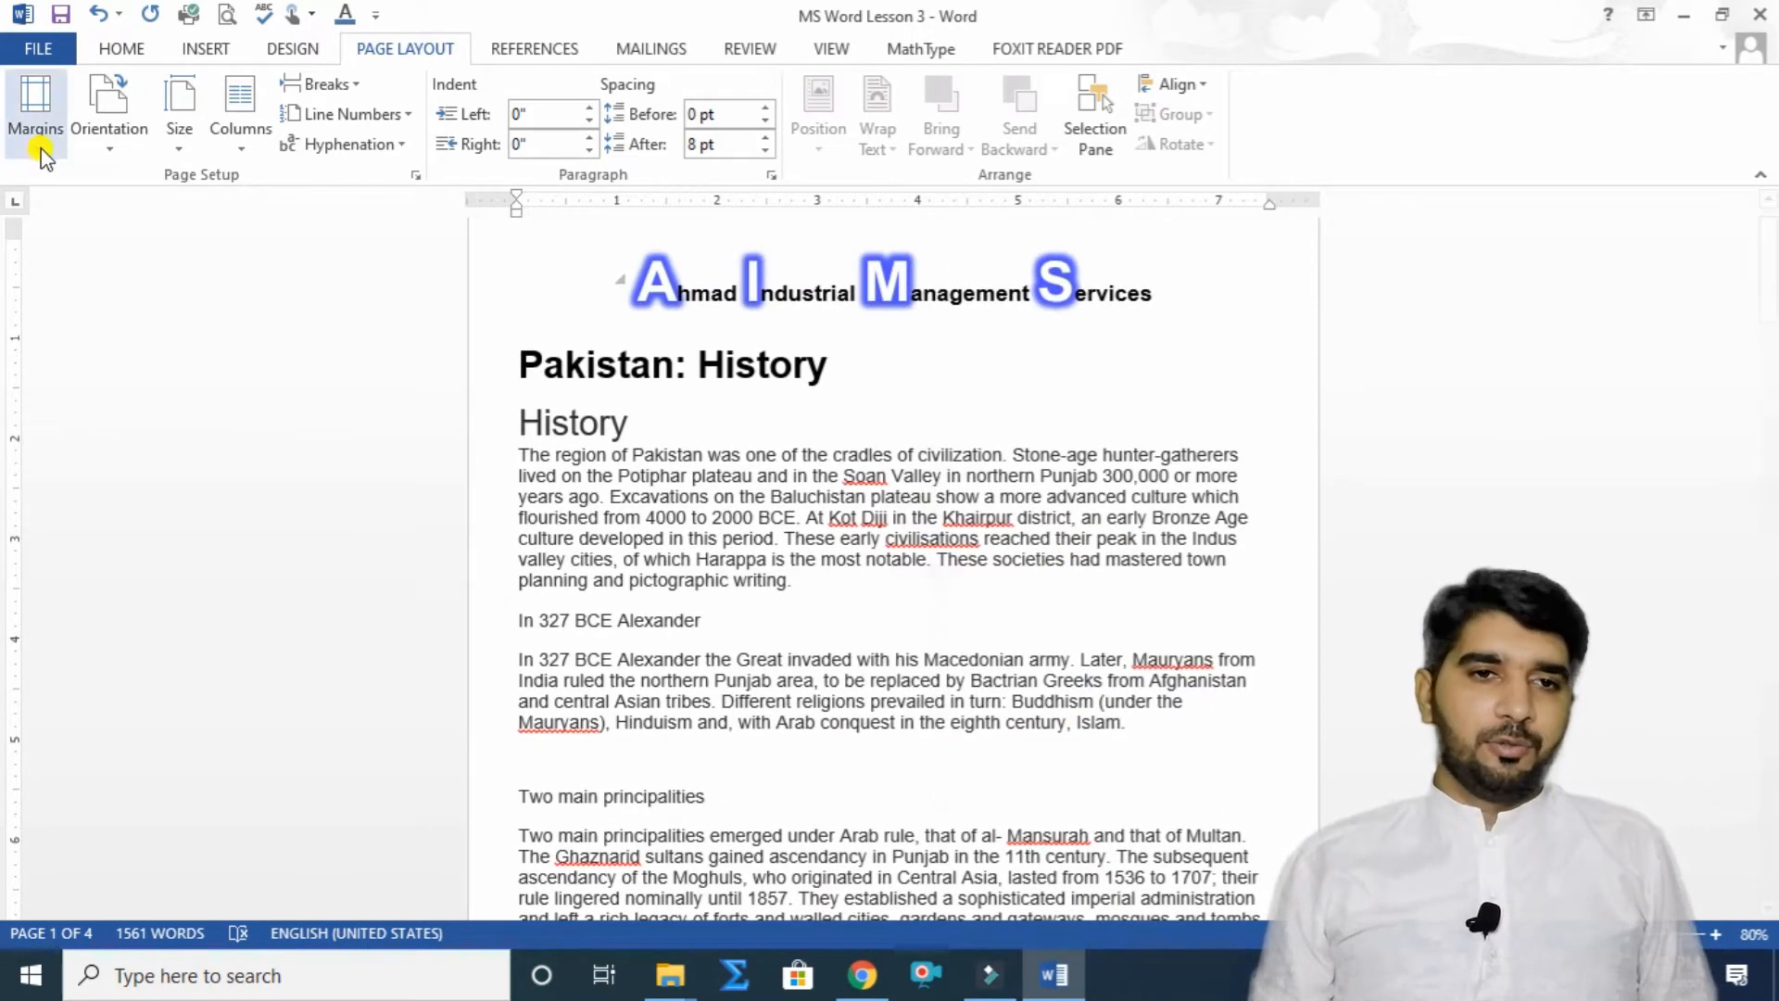
Try the Moderate margin preset followed by the Wide preset and review the resulting page layout.
{"action": "left_click", "coordinate": [41, 138]}
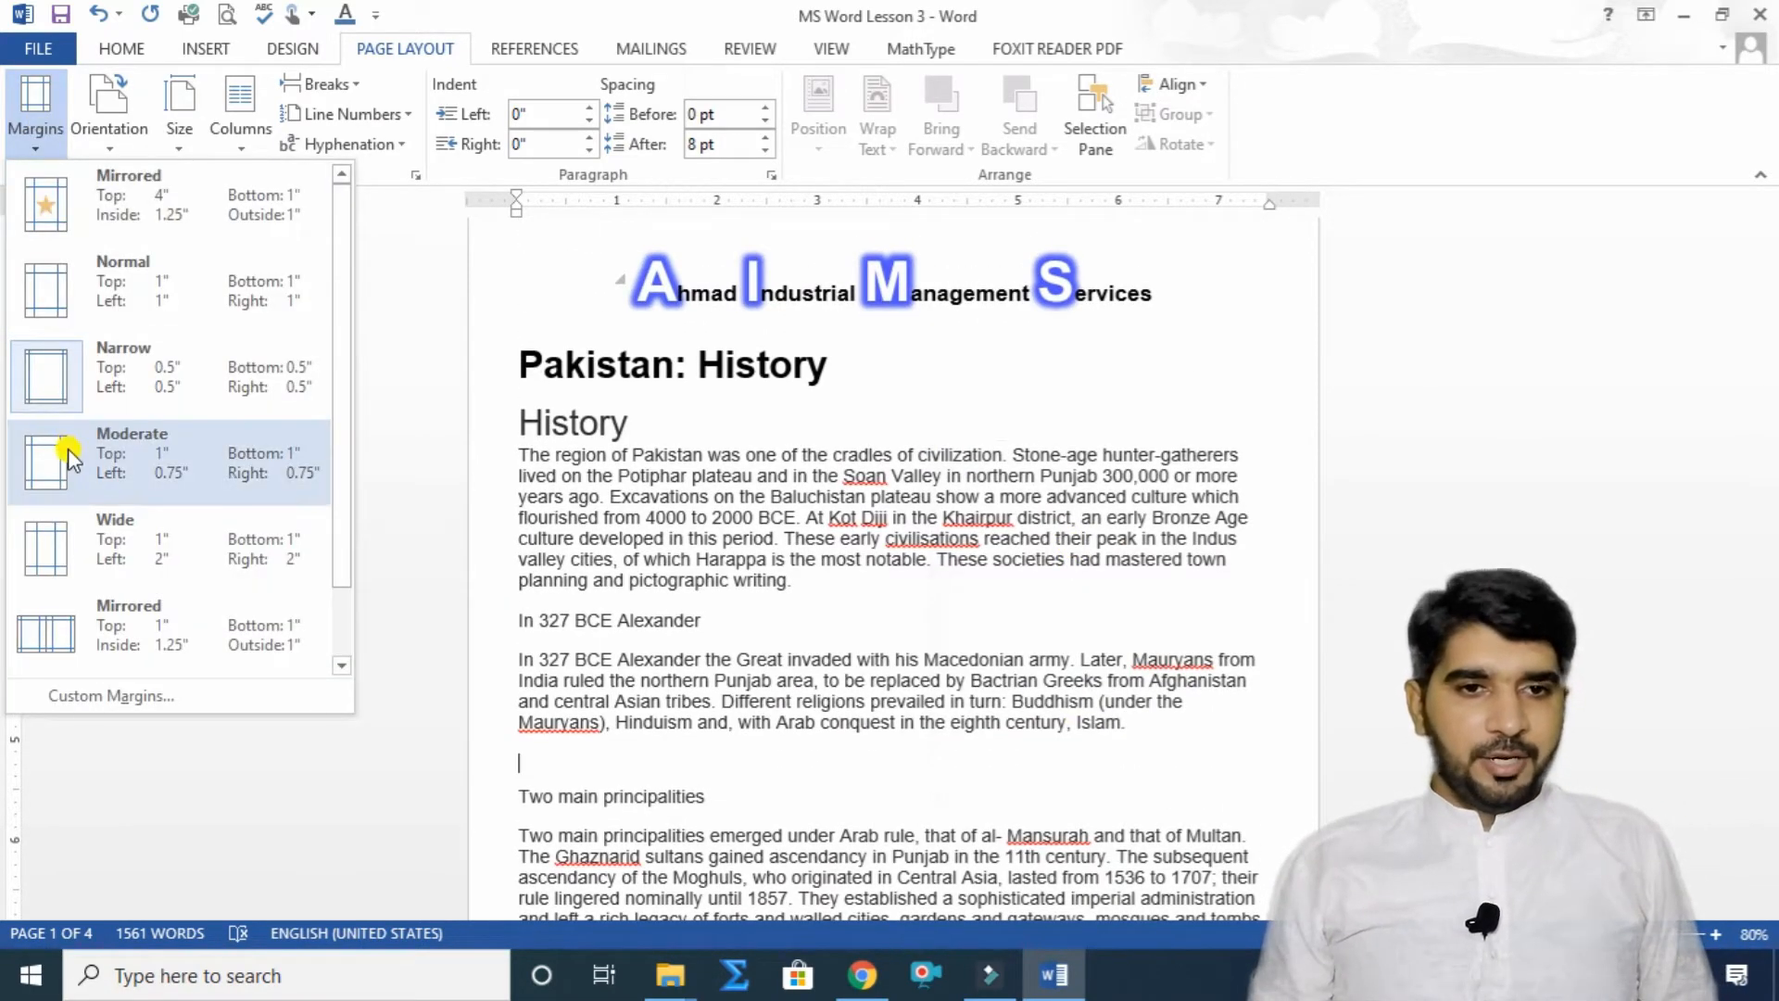
{"action": "left_click", "coordinate": [69, 454]}
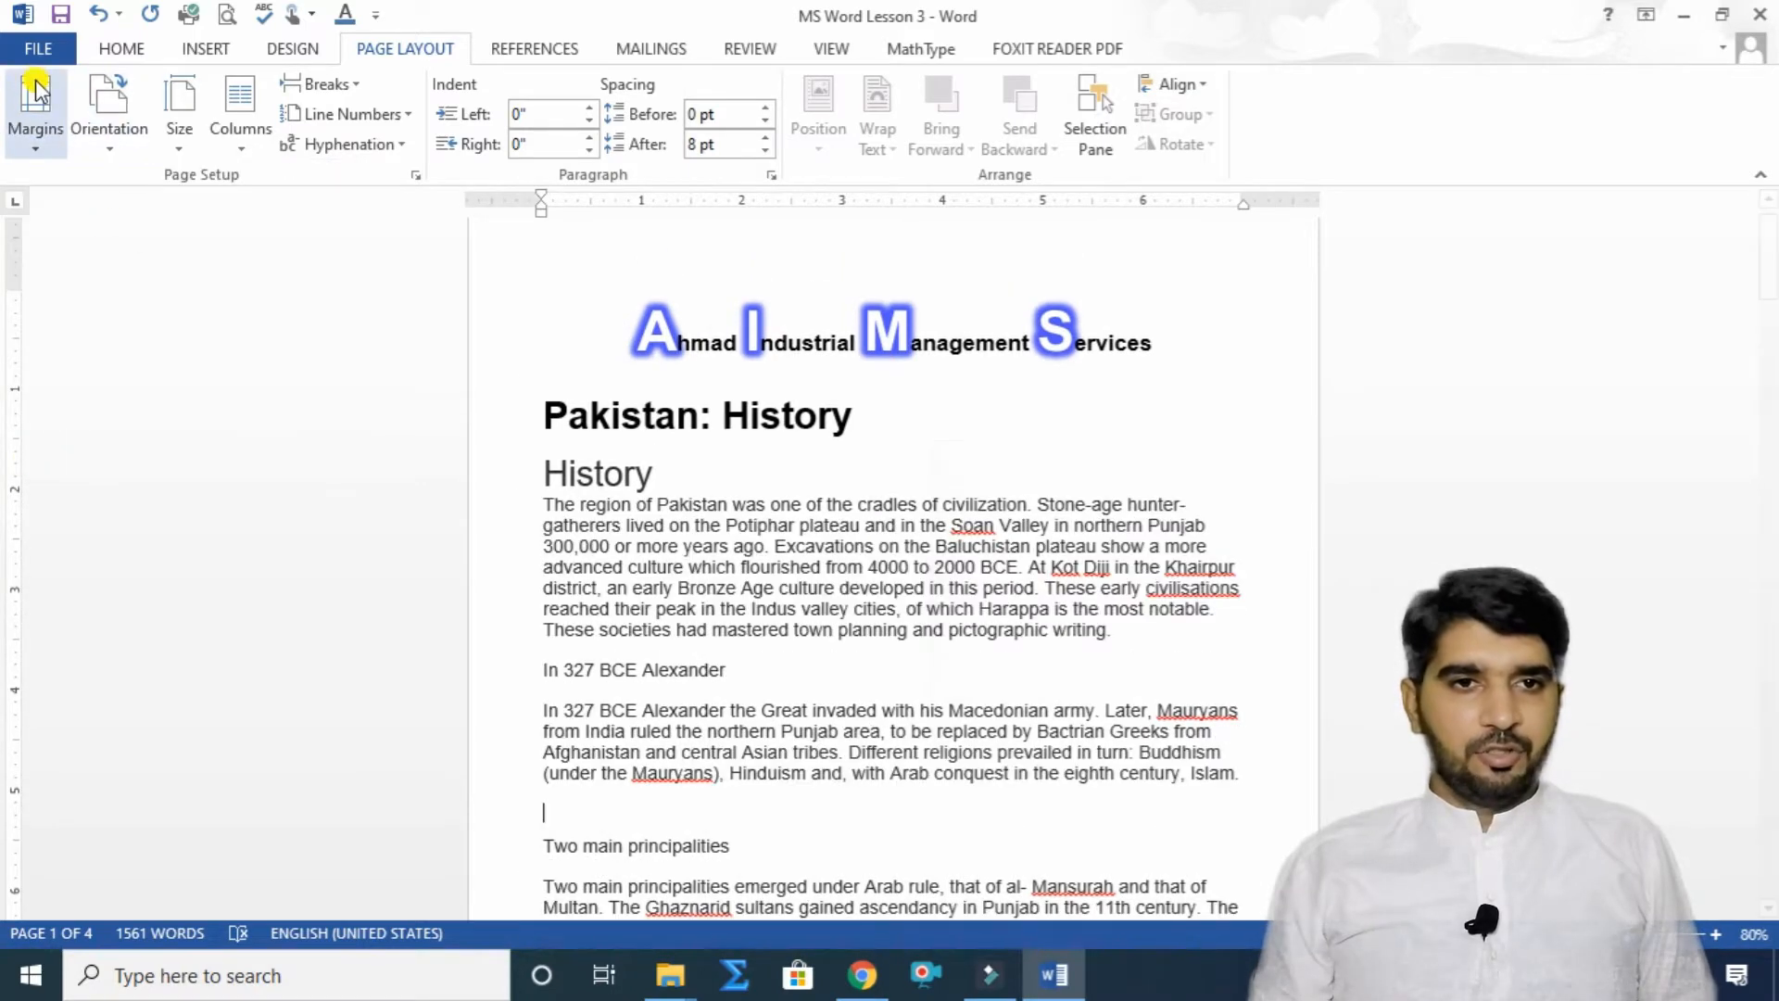
{"action": "left_click", "coordinate": [42, 137]}
{"action": "left_click", "coordinate": [80, 546]}
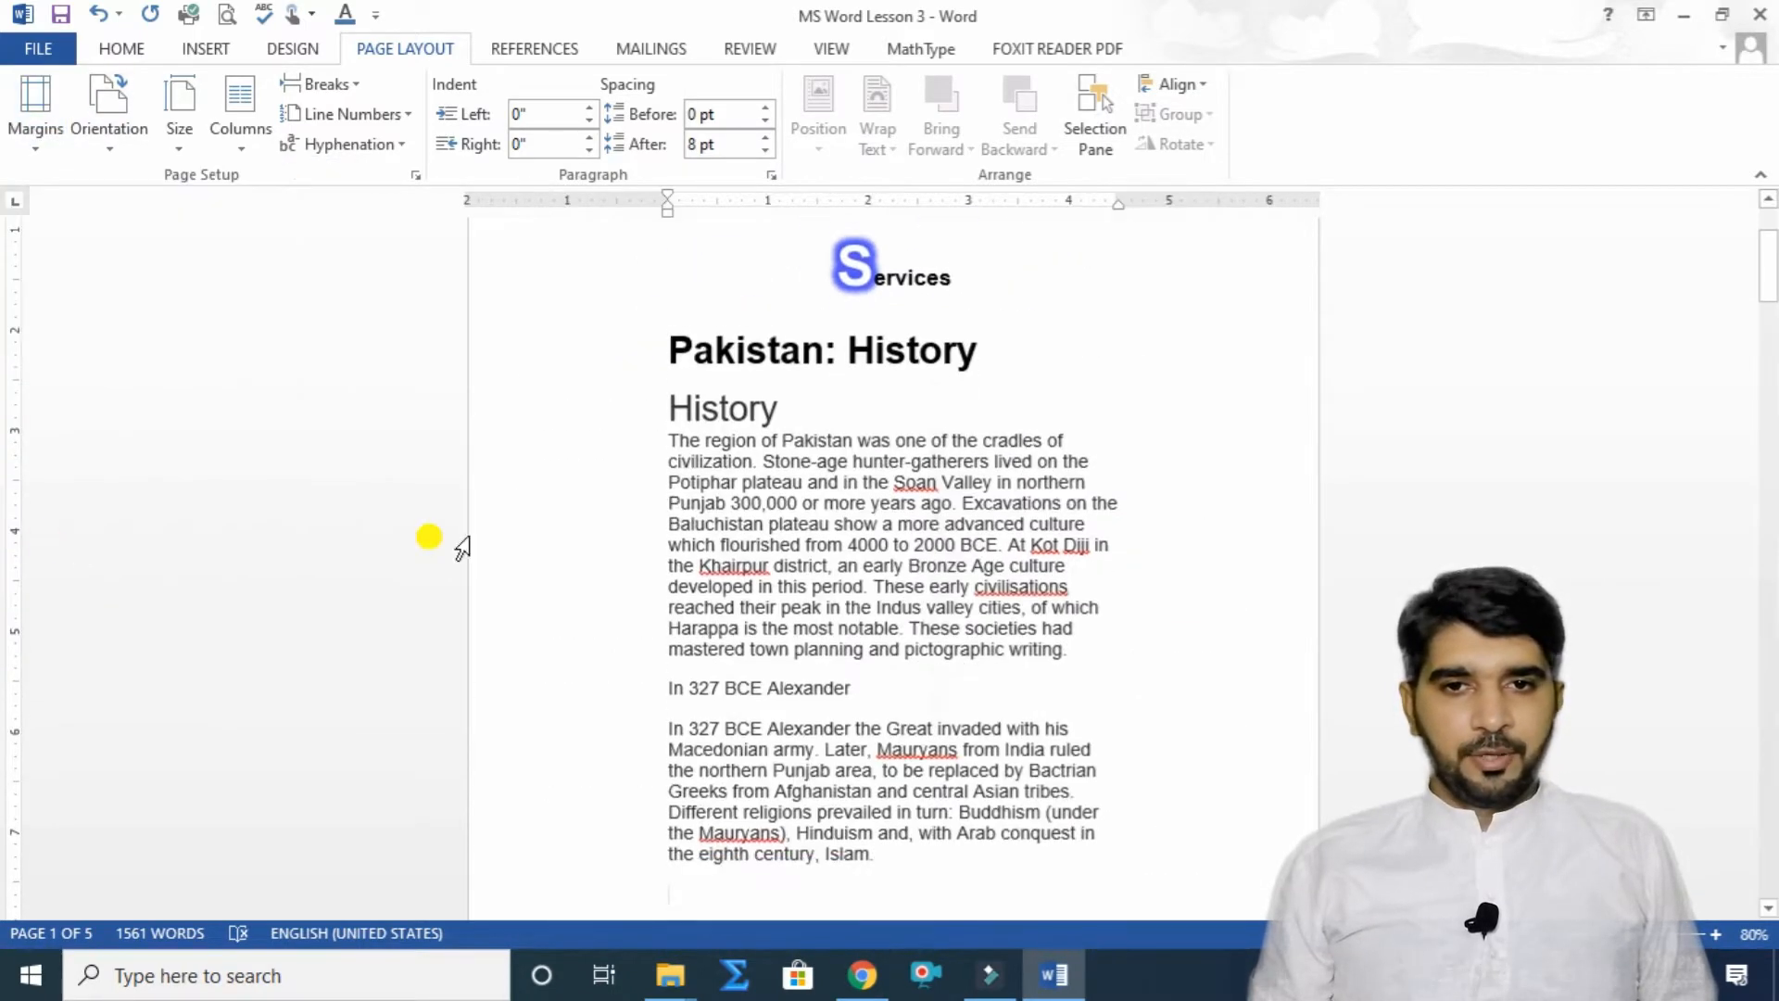
{"action": "scroll", "coordinate": [814, 579], "scroll_direction": "up", "scroll_amount": 3}
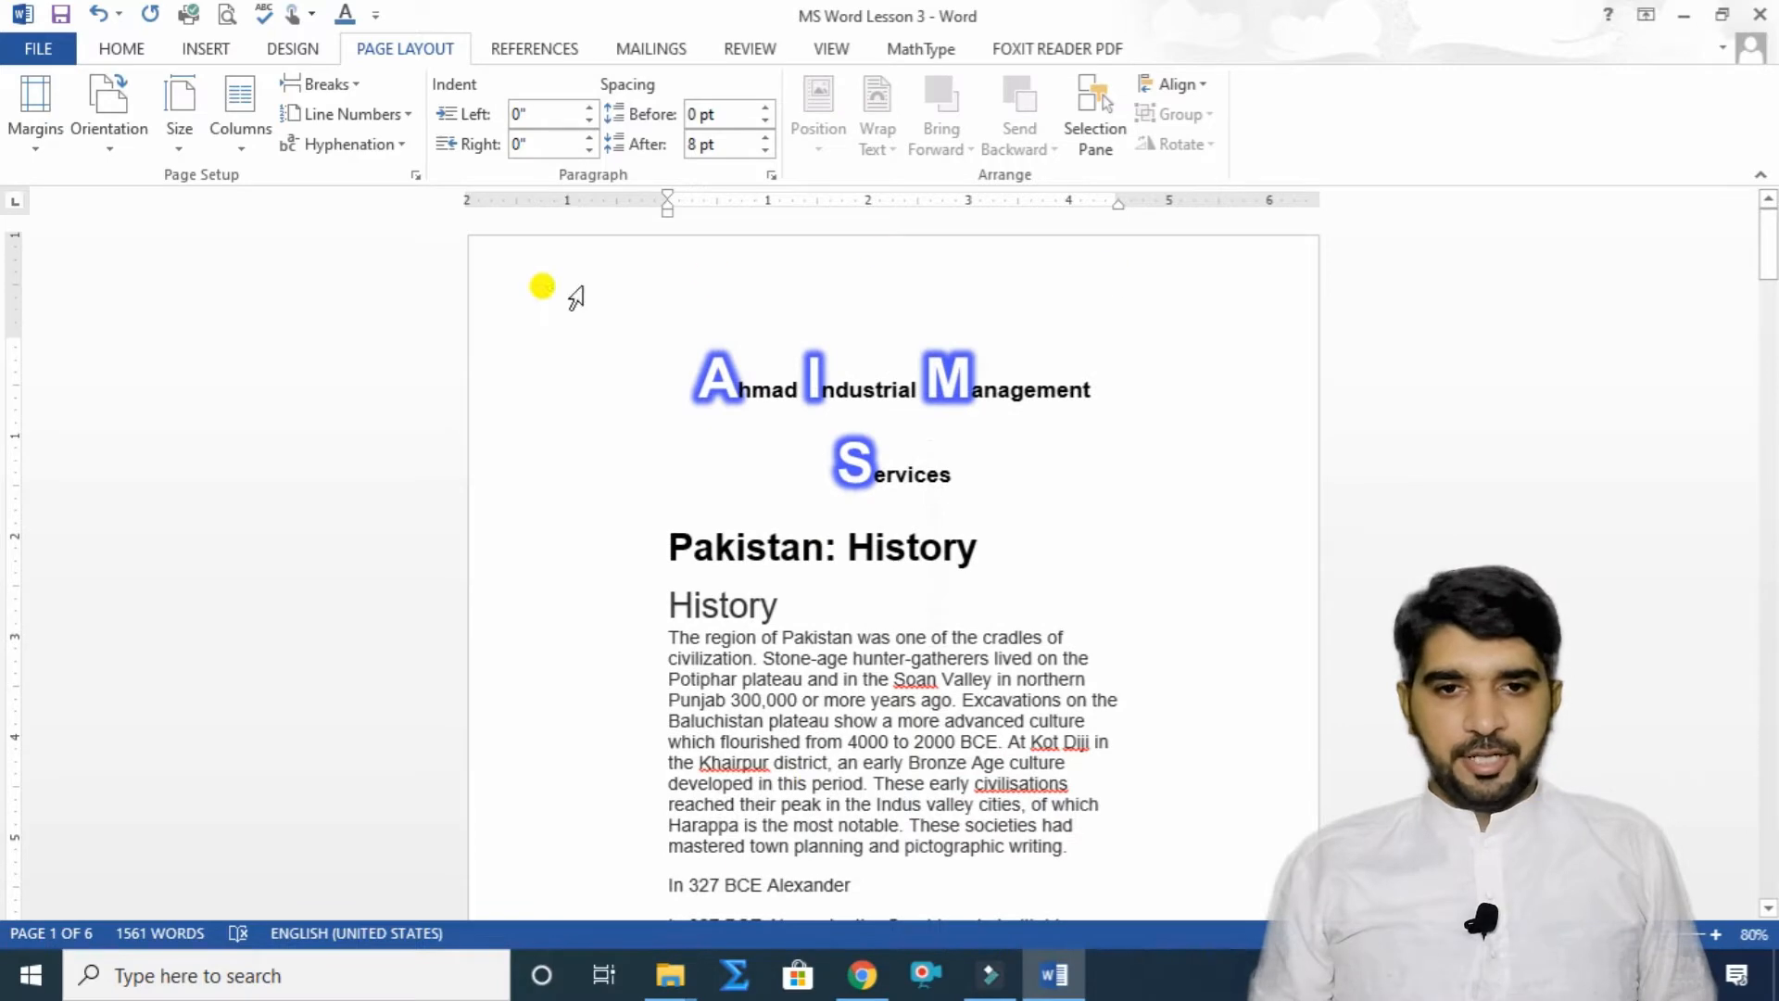
{"action": "scroll", "coordinate": [769, 568], "scroll_direction": "down", "scroll_amount": 8}
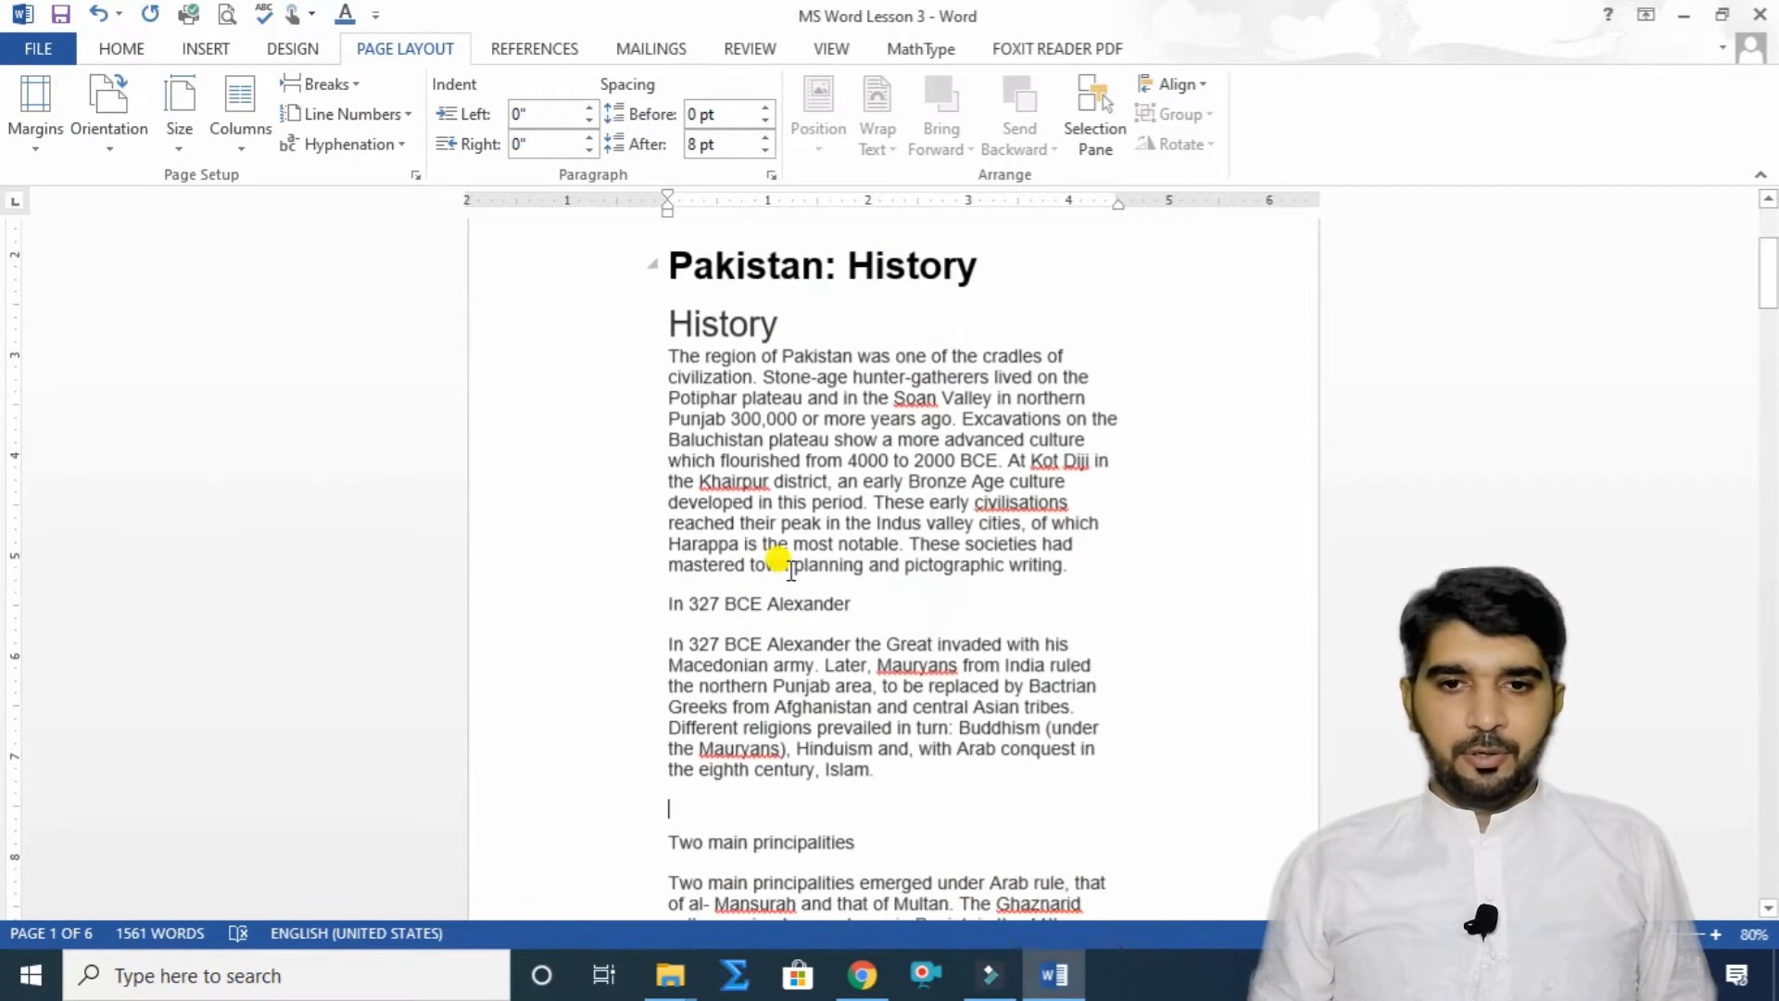
{"action": "scroll", "coordinate": [774, 563], "scroll_direction": "up", "scroll_amount": 8}
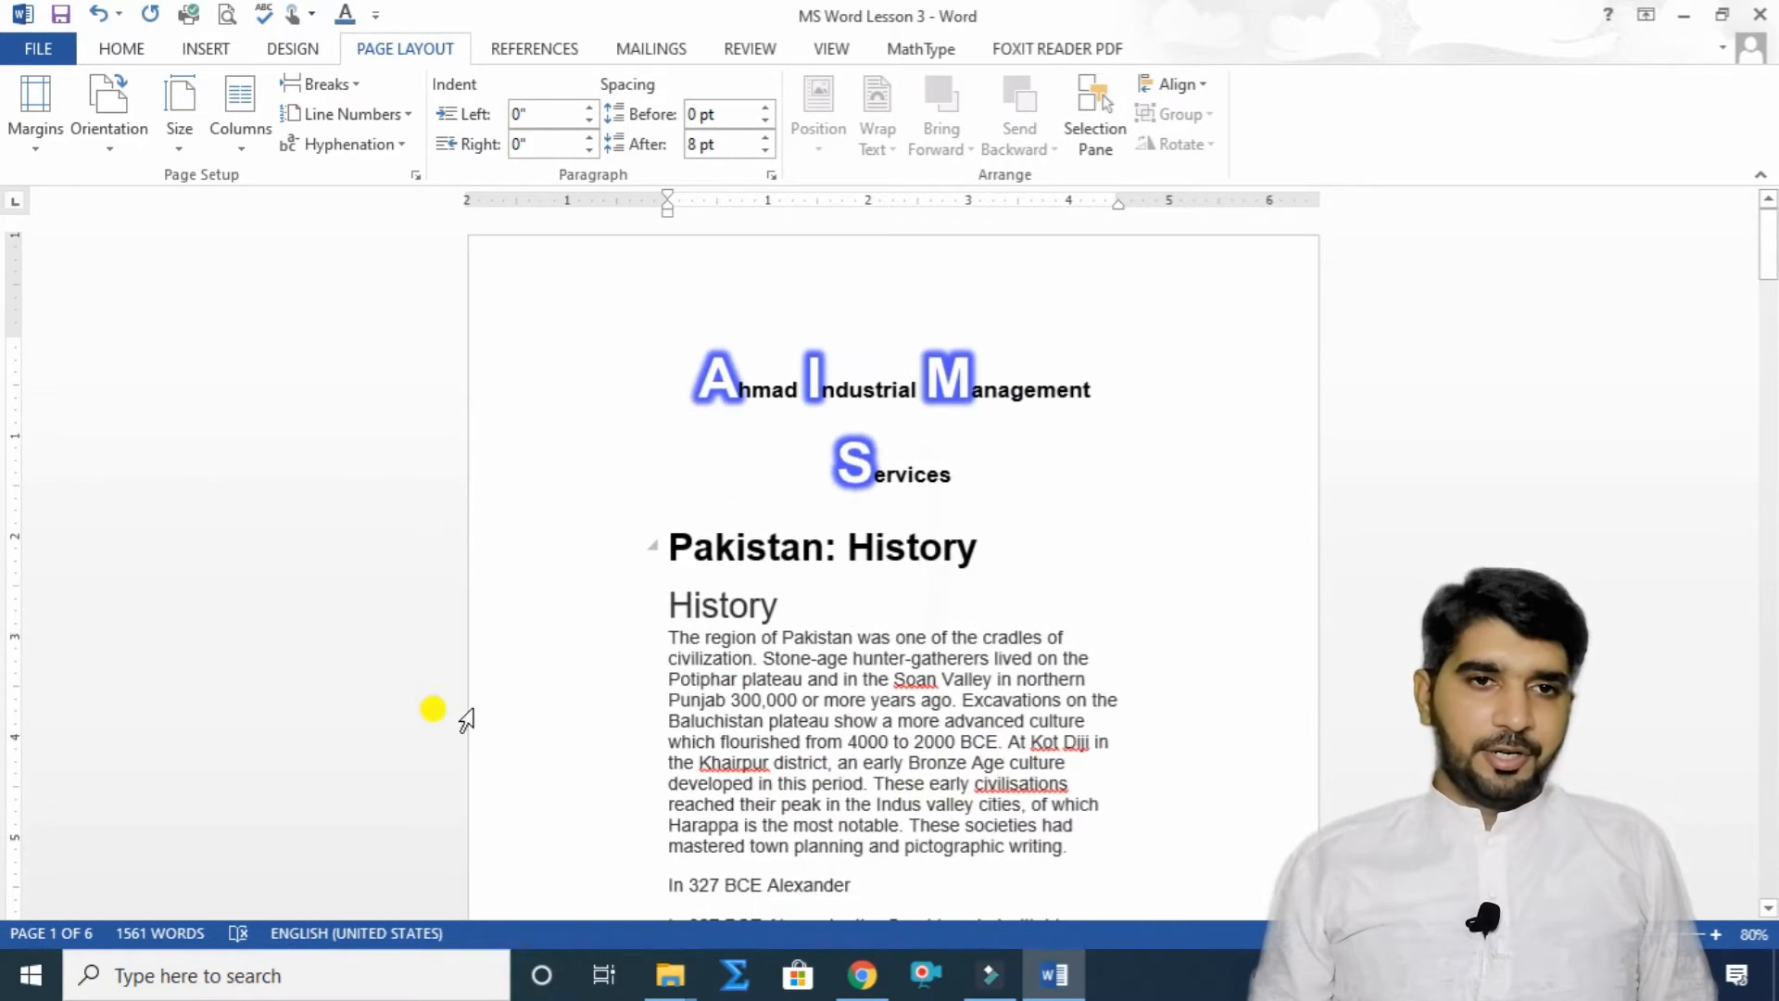
Set a custom top margin of 3" for the whole document.
{"action": "left_click", "coordinate": [34, 116]}
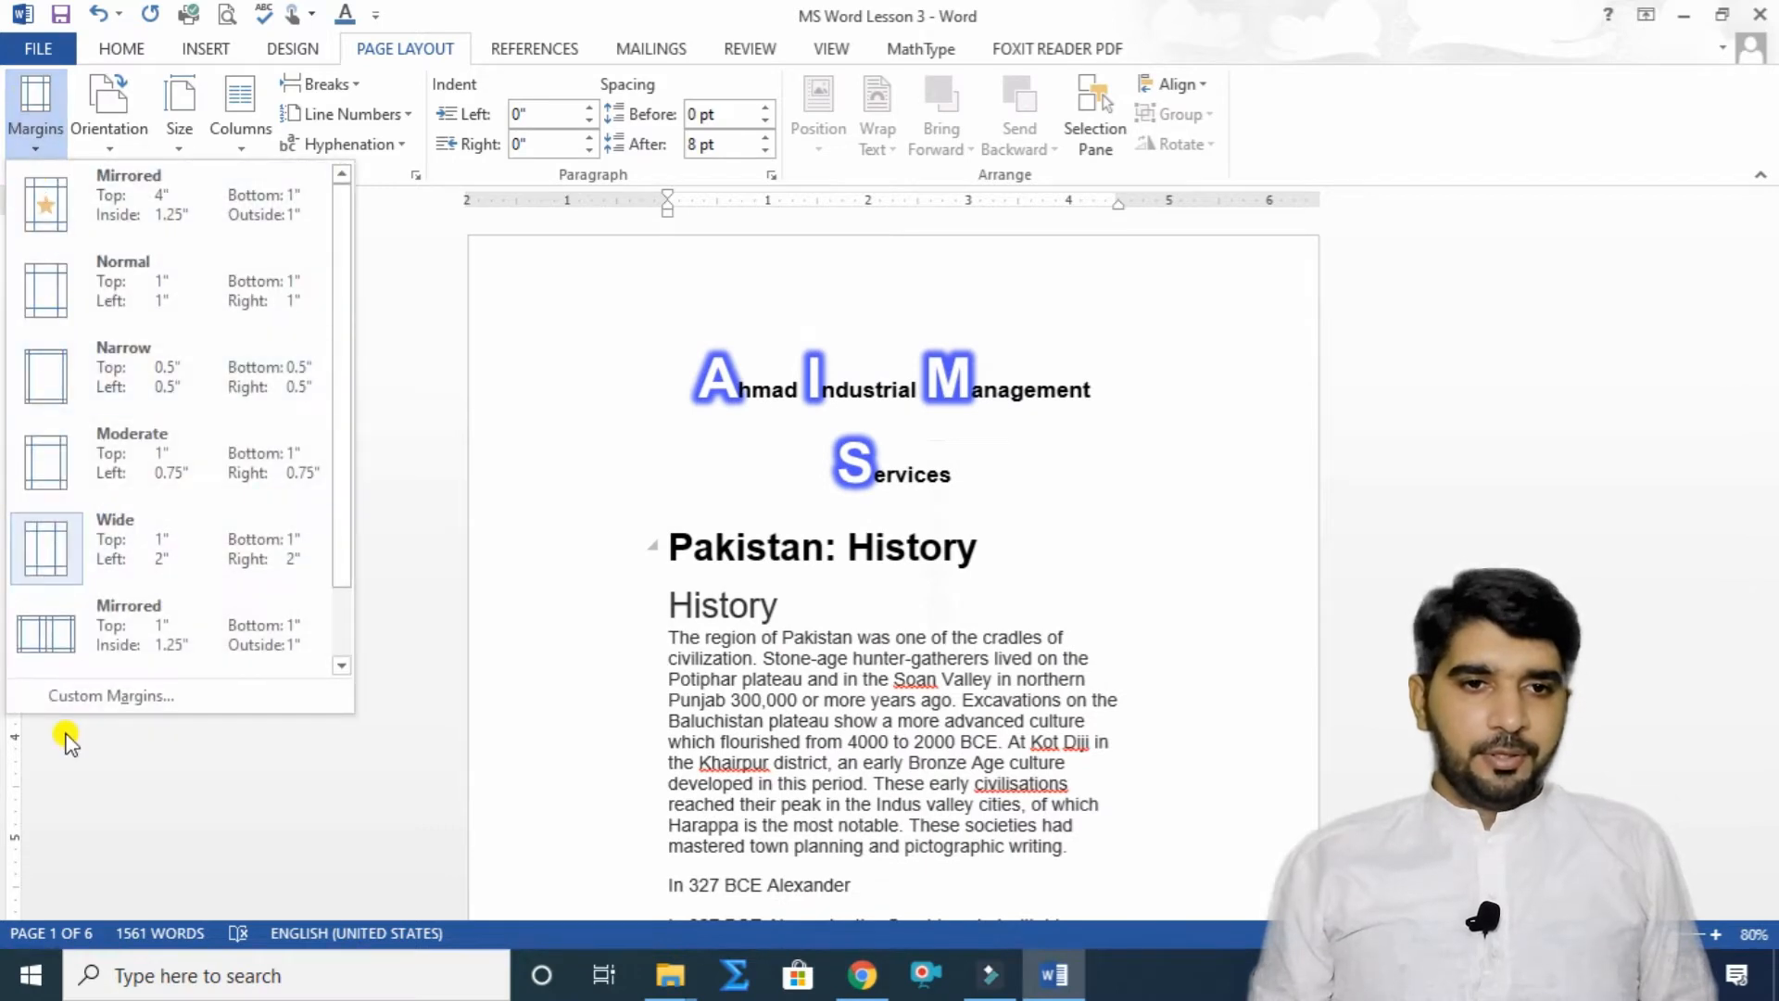
{"action": "left_click", "coordinate": [160, 693]}
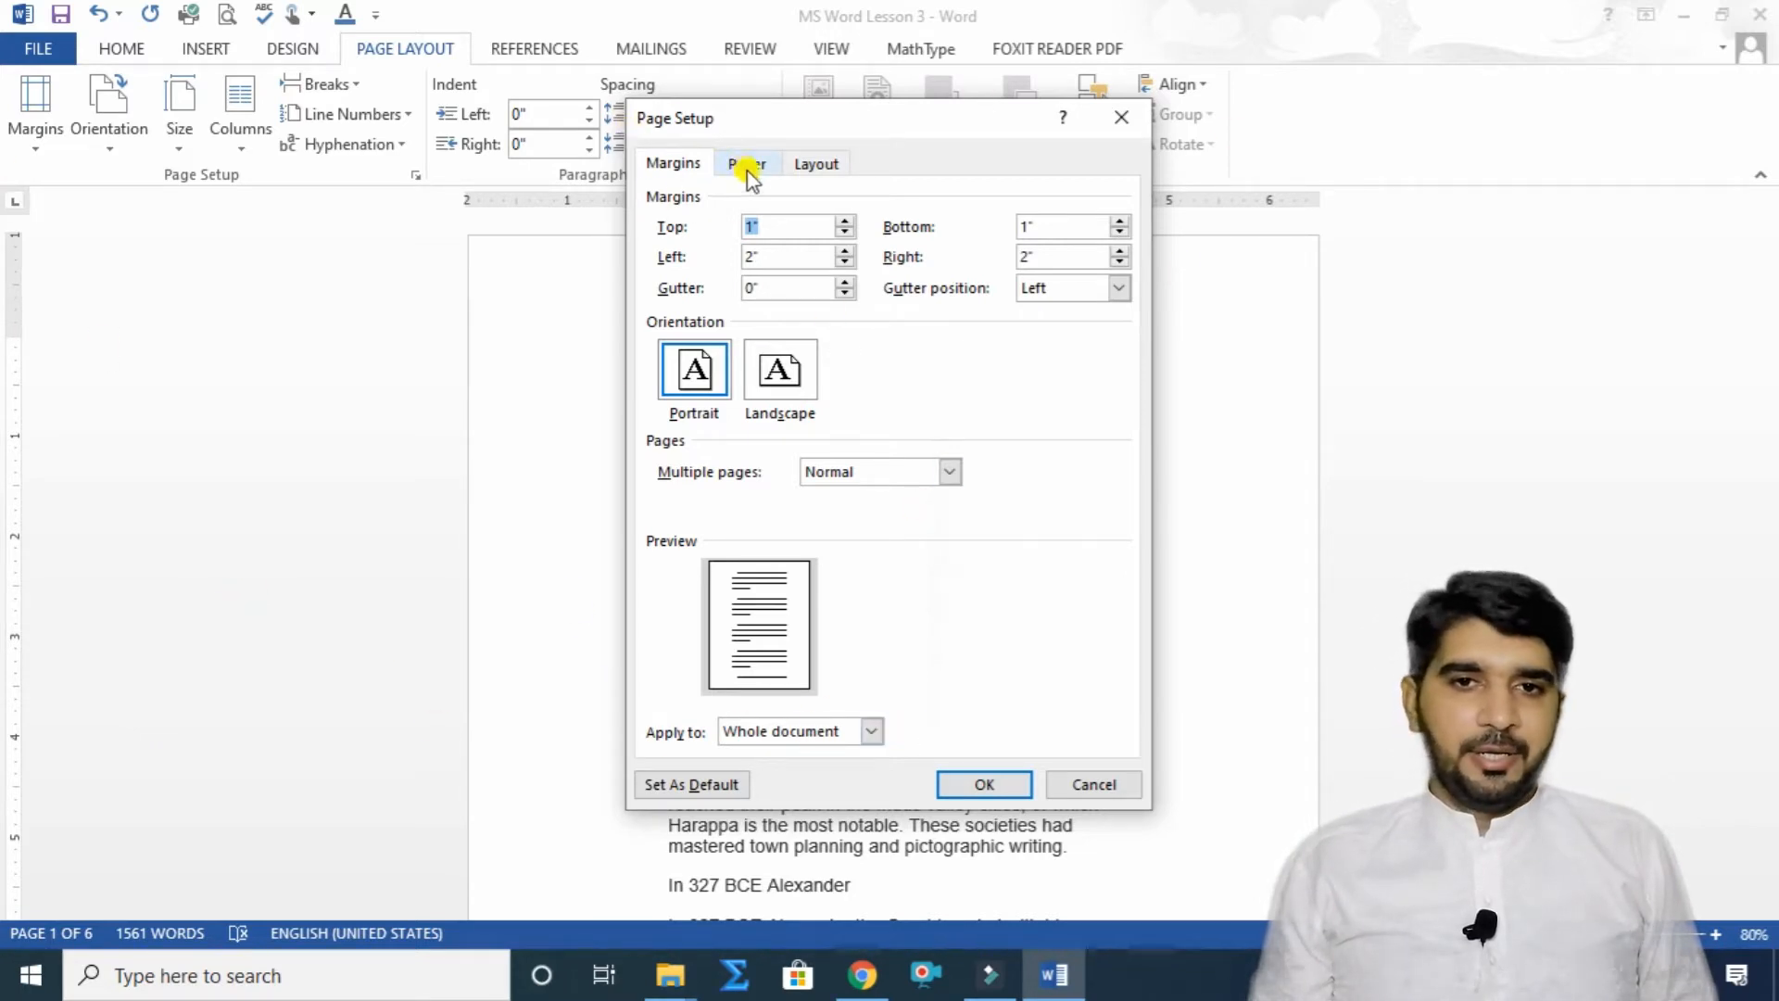
{"action": "left_click", "coordinate": [751, 228]}
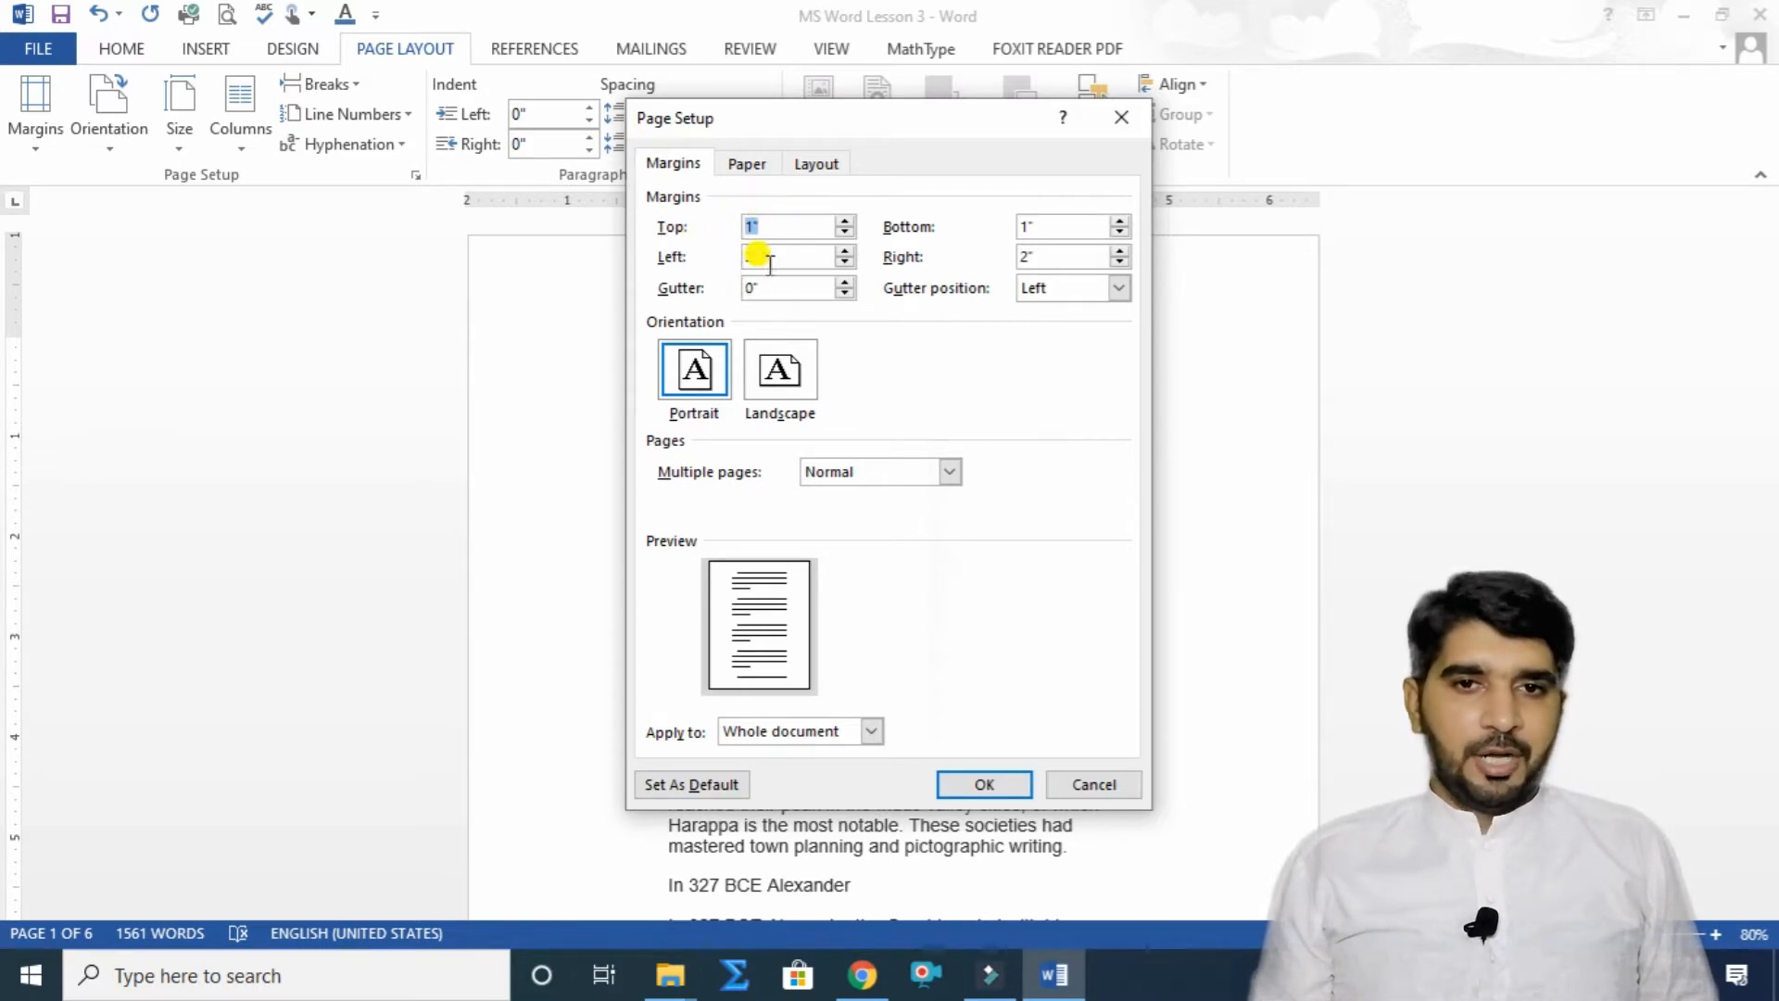
{"action": "left_click", "coordinate": [845, 222]}
{"action": "left_click", "coordinate": [845, 221]}
{"action": "left_click", "coordinate": [845, 222]}
{"action": "left_click", "coordinate": [845, 222]}
{"action": "left_click", "coordinate": [845, 222]}
{"action": "left_click", "coordinate": [844, 221]}
{"action": "left_click", "coordinate": [845, 222]}
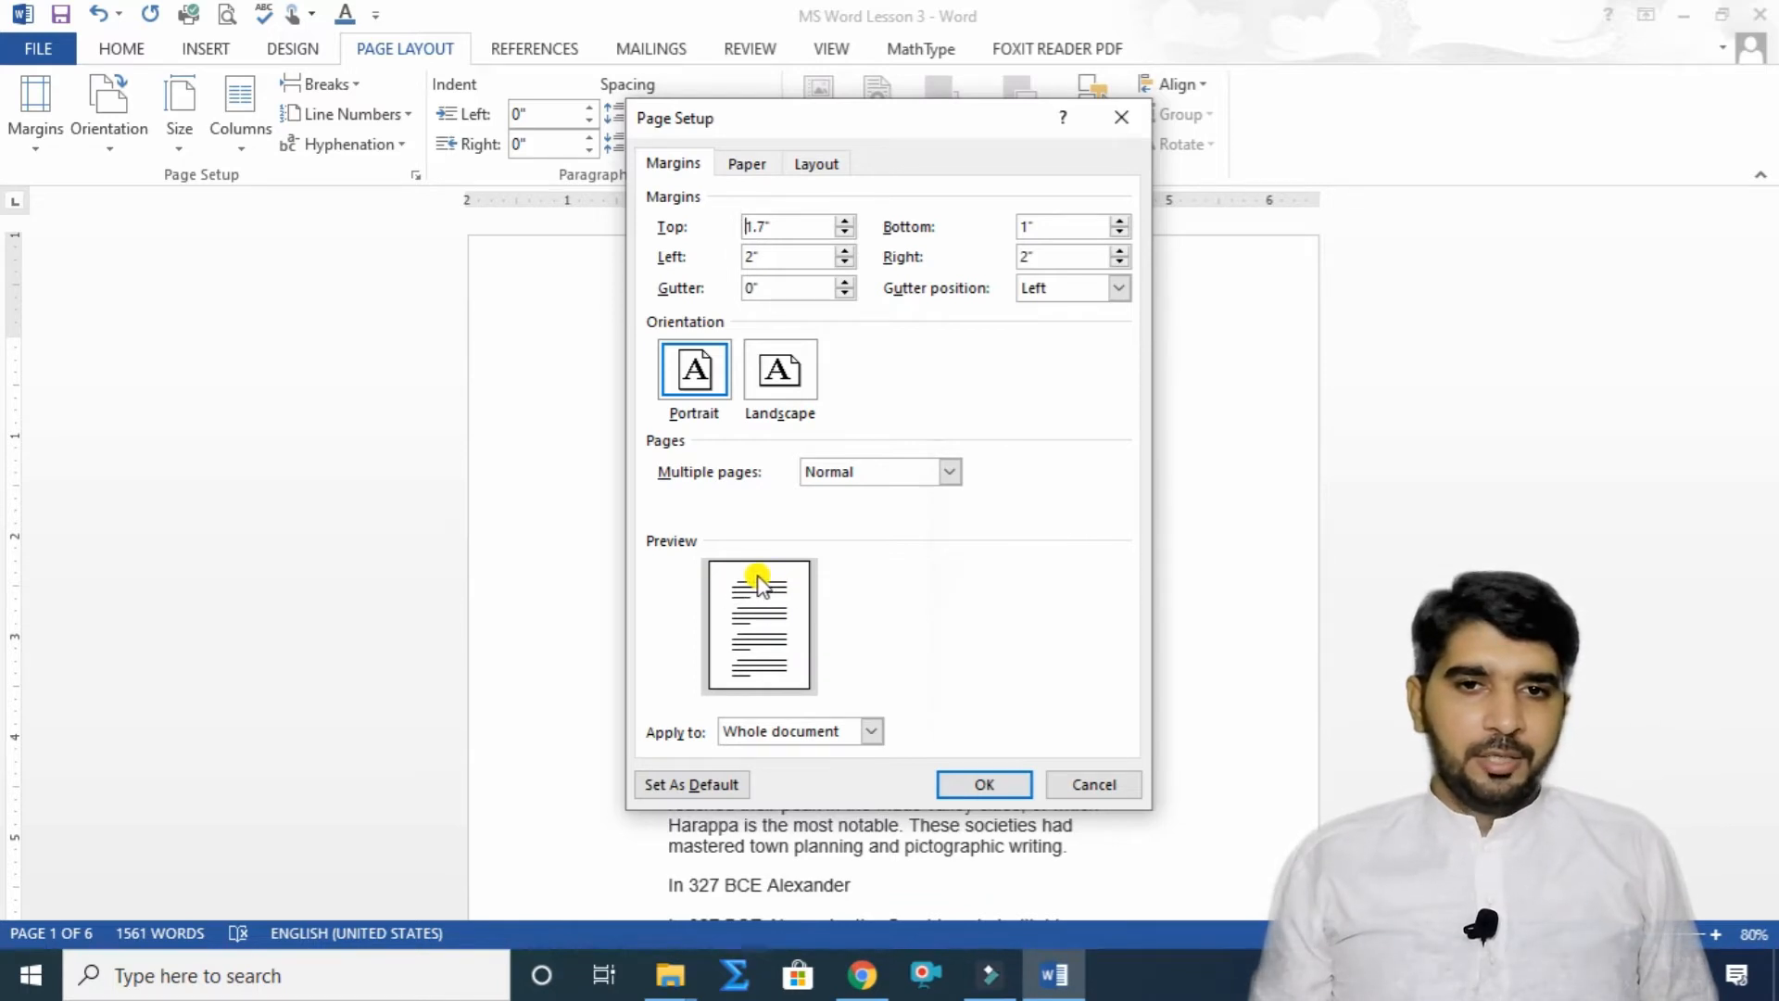
{"action": "left_click", "coordinate": [845, 222]}
{"action": "left_click", "coordinate": [845, 221]}
{"action": "left_click", "coordinate": [845, 221]}
{"action": "left_click", "coordinate": [845, 222]}
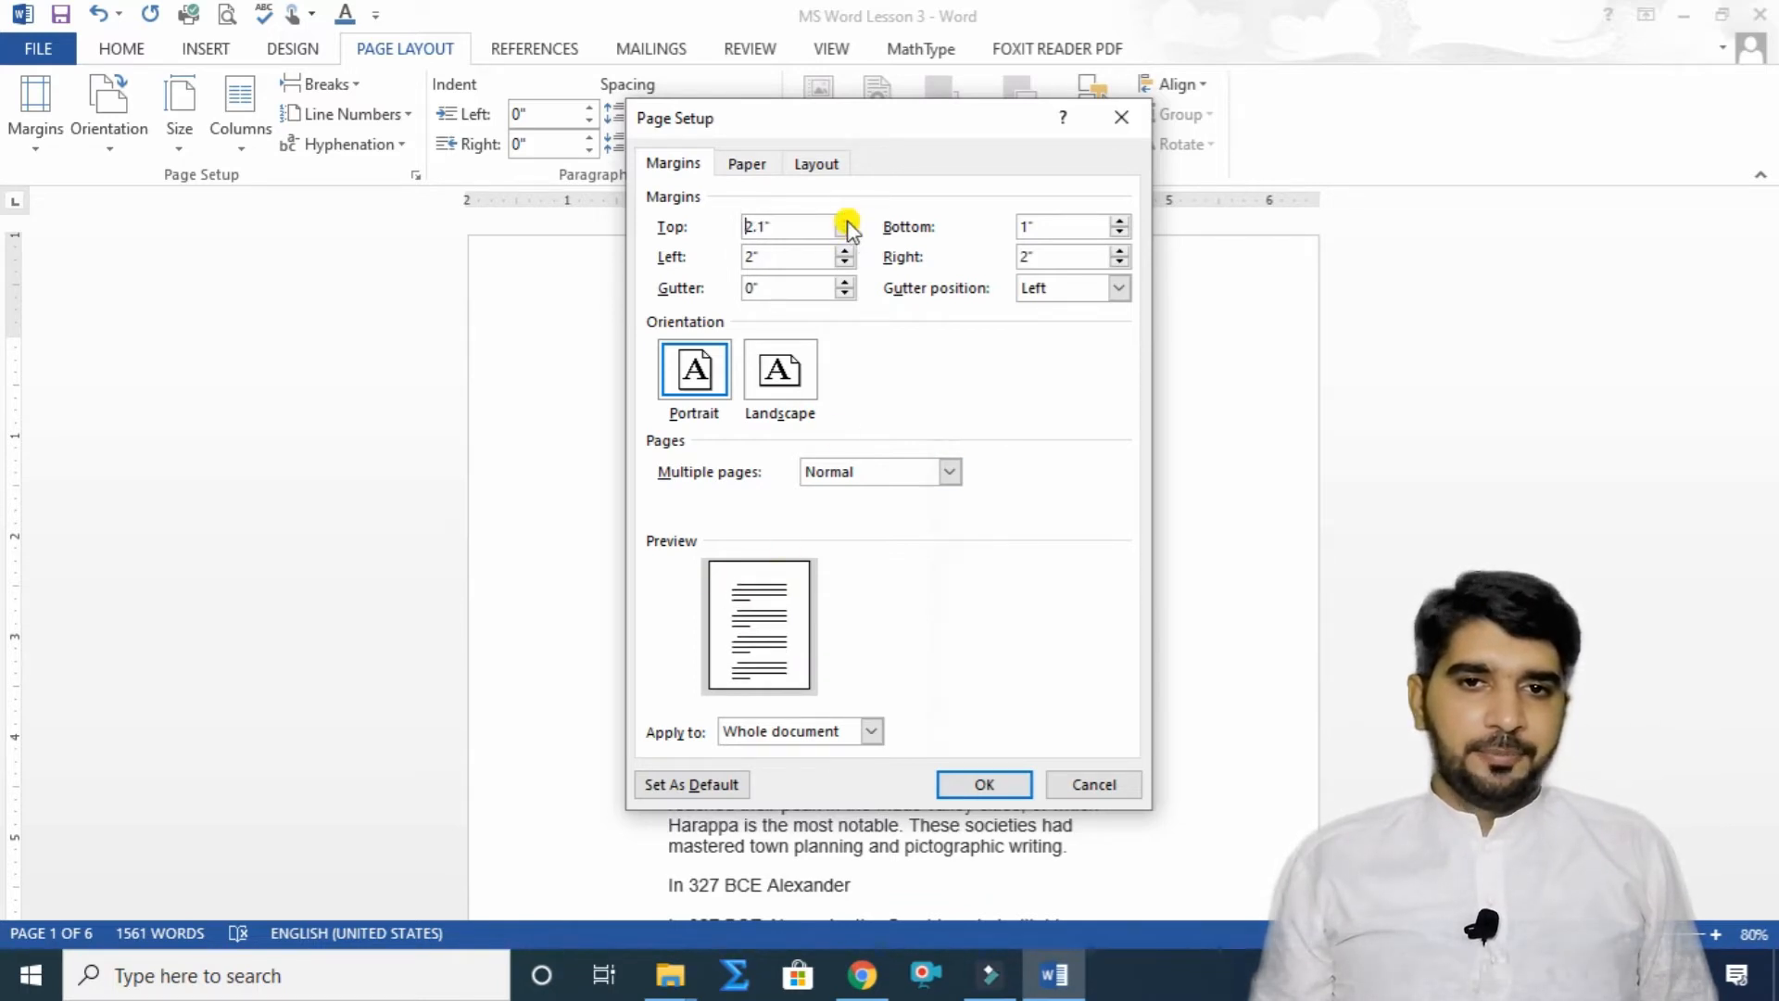
{"action": "left_click", "coordinate": [845, 222]}
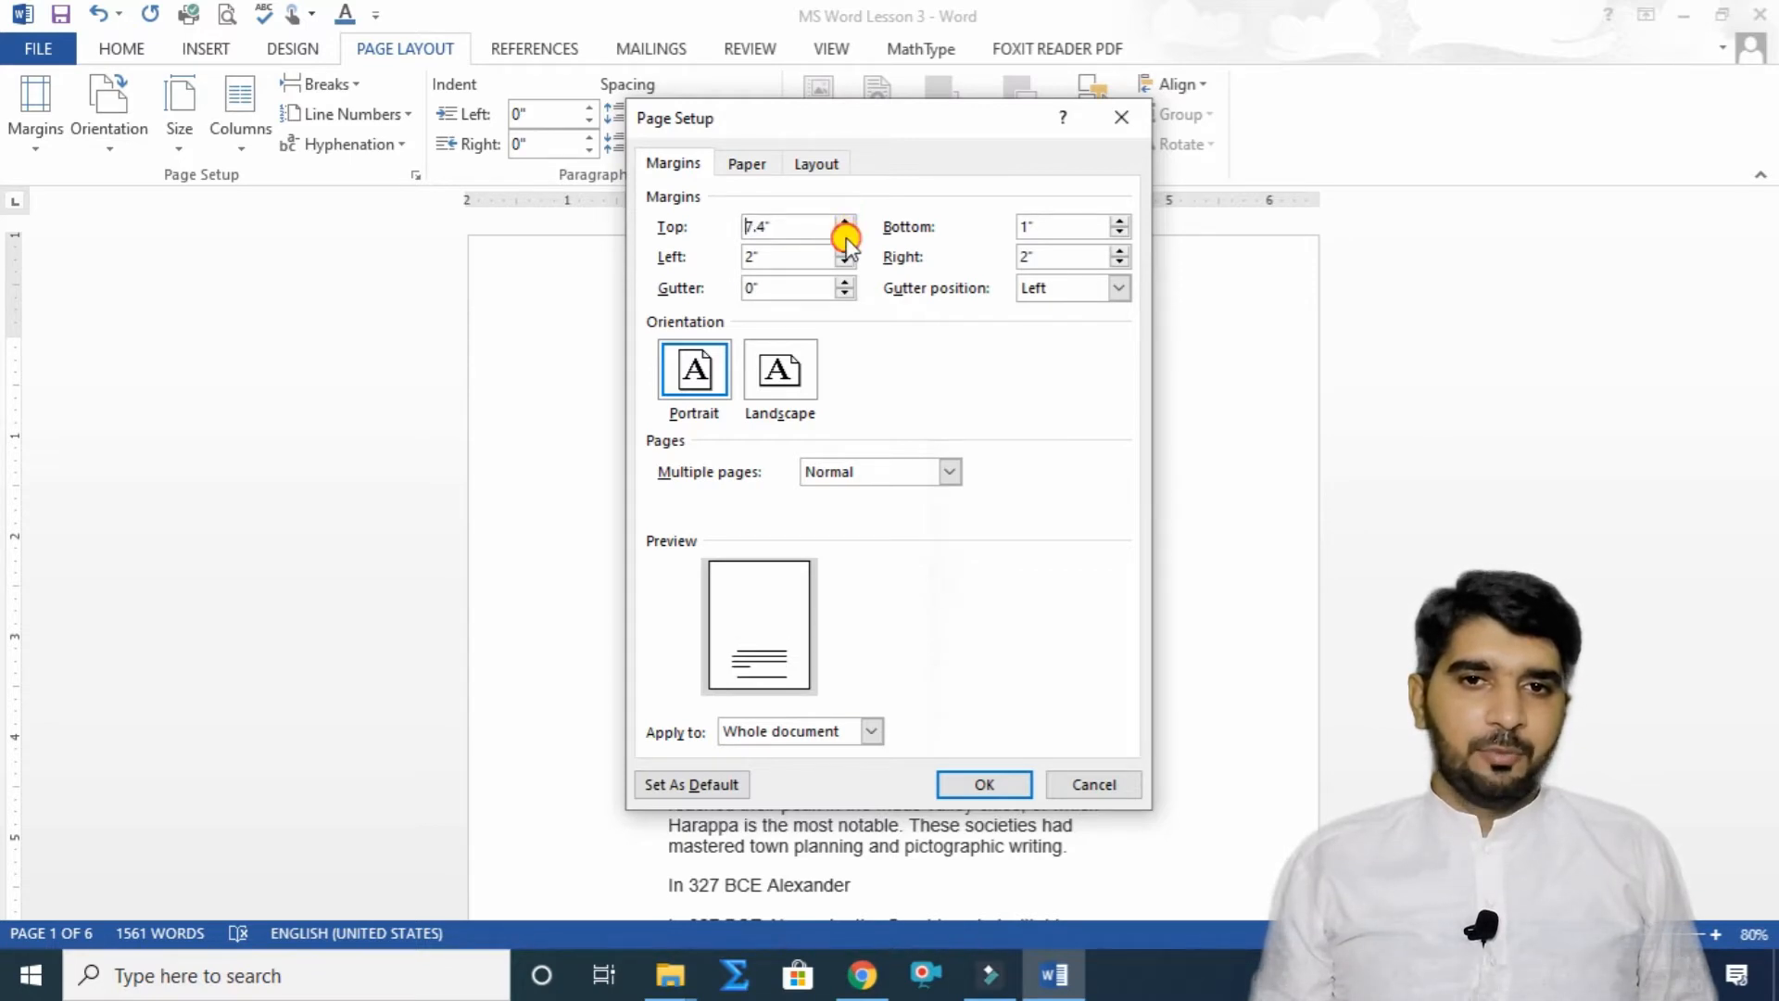
{"action": "left_click", "coordinate": [845, 234]}
{"action": "left_click", "coordinate": [845, 234]}
{"action": "left_click", "coordinate": [845, 234]}
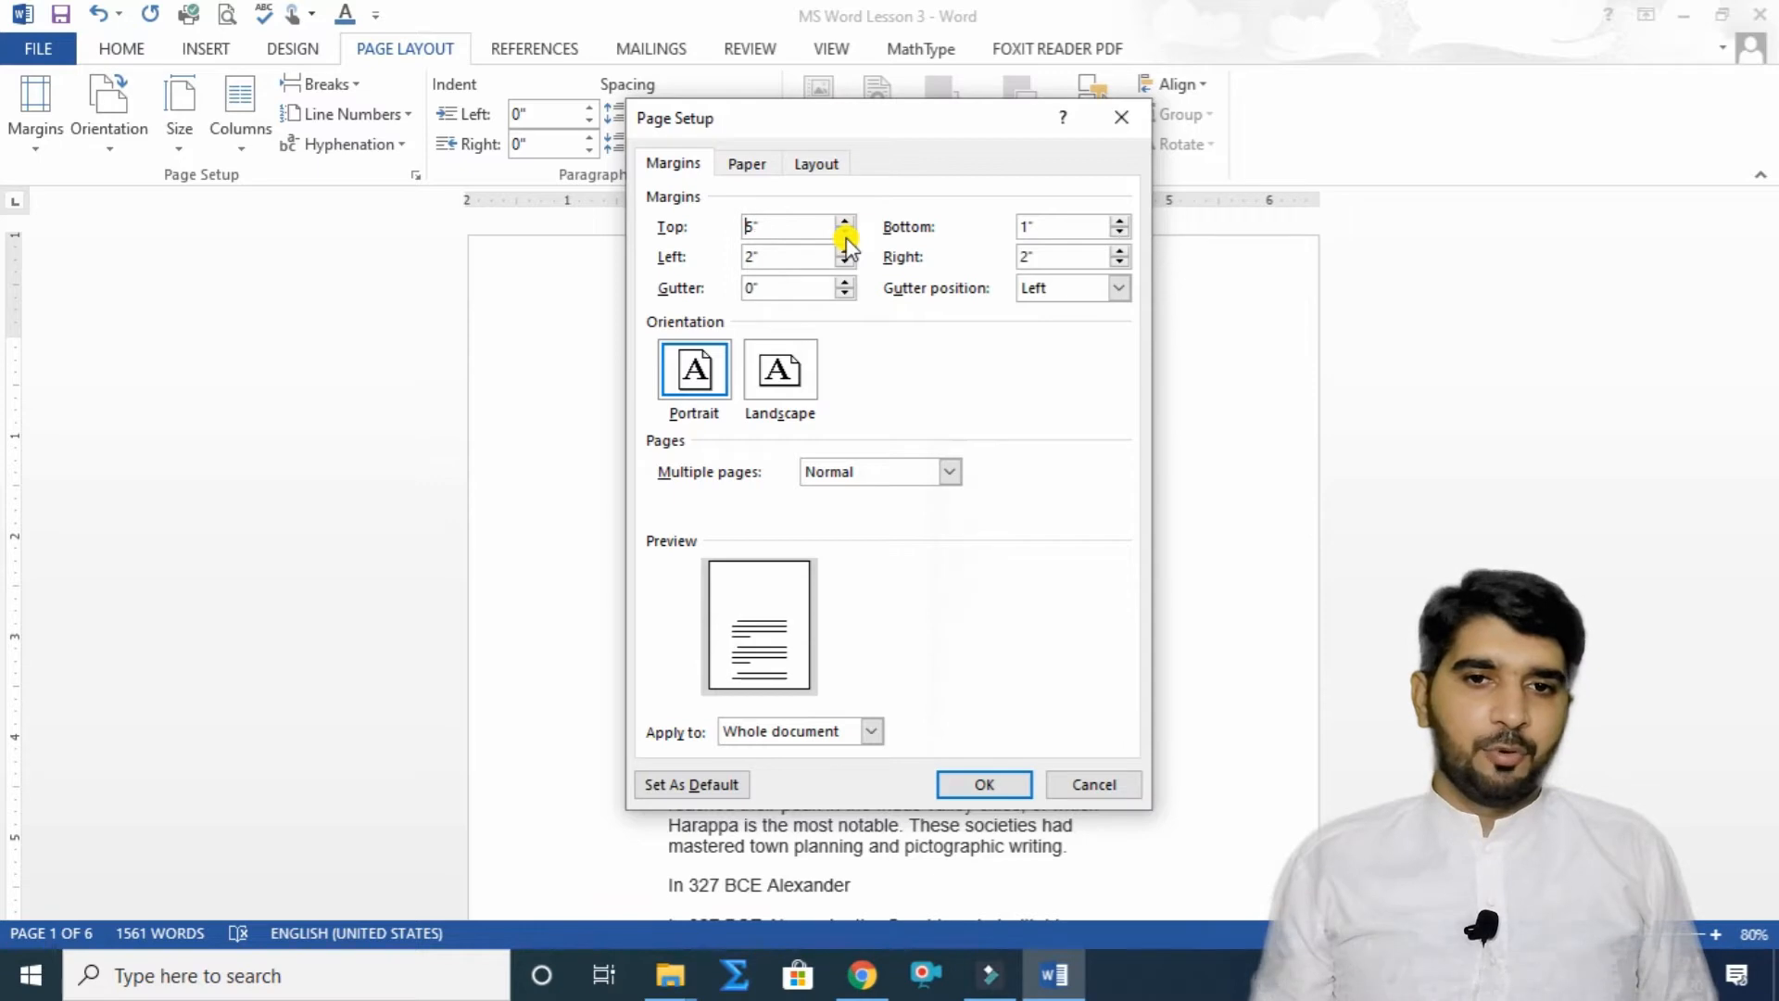
{"action": "left_click", "coordinate": [845, 233]}
{"action": "left_click", "coordinate": [845, 234]}
{"action": "left_click", "coordinate": [845, 234]}
{"action": "left_click", "coordinate": [845, 233]}
{"action": "left_click", "coordinate": [845, 234]}
{"action": "left_click", "coordinate": [845, 233]}
{"action": "left_click", "coordinate": [845, 234]}
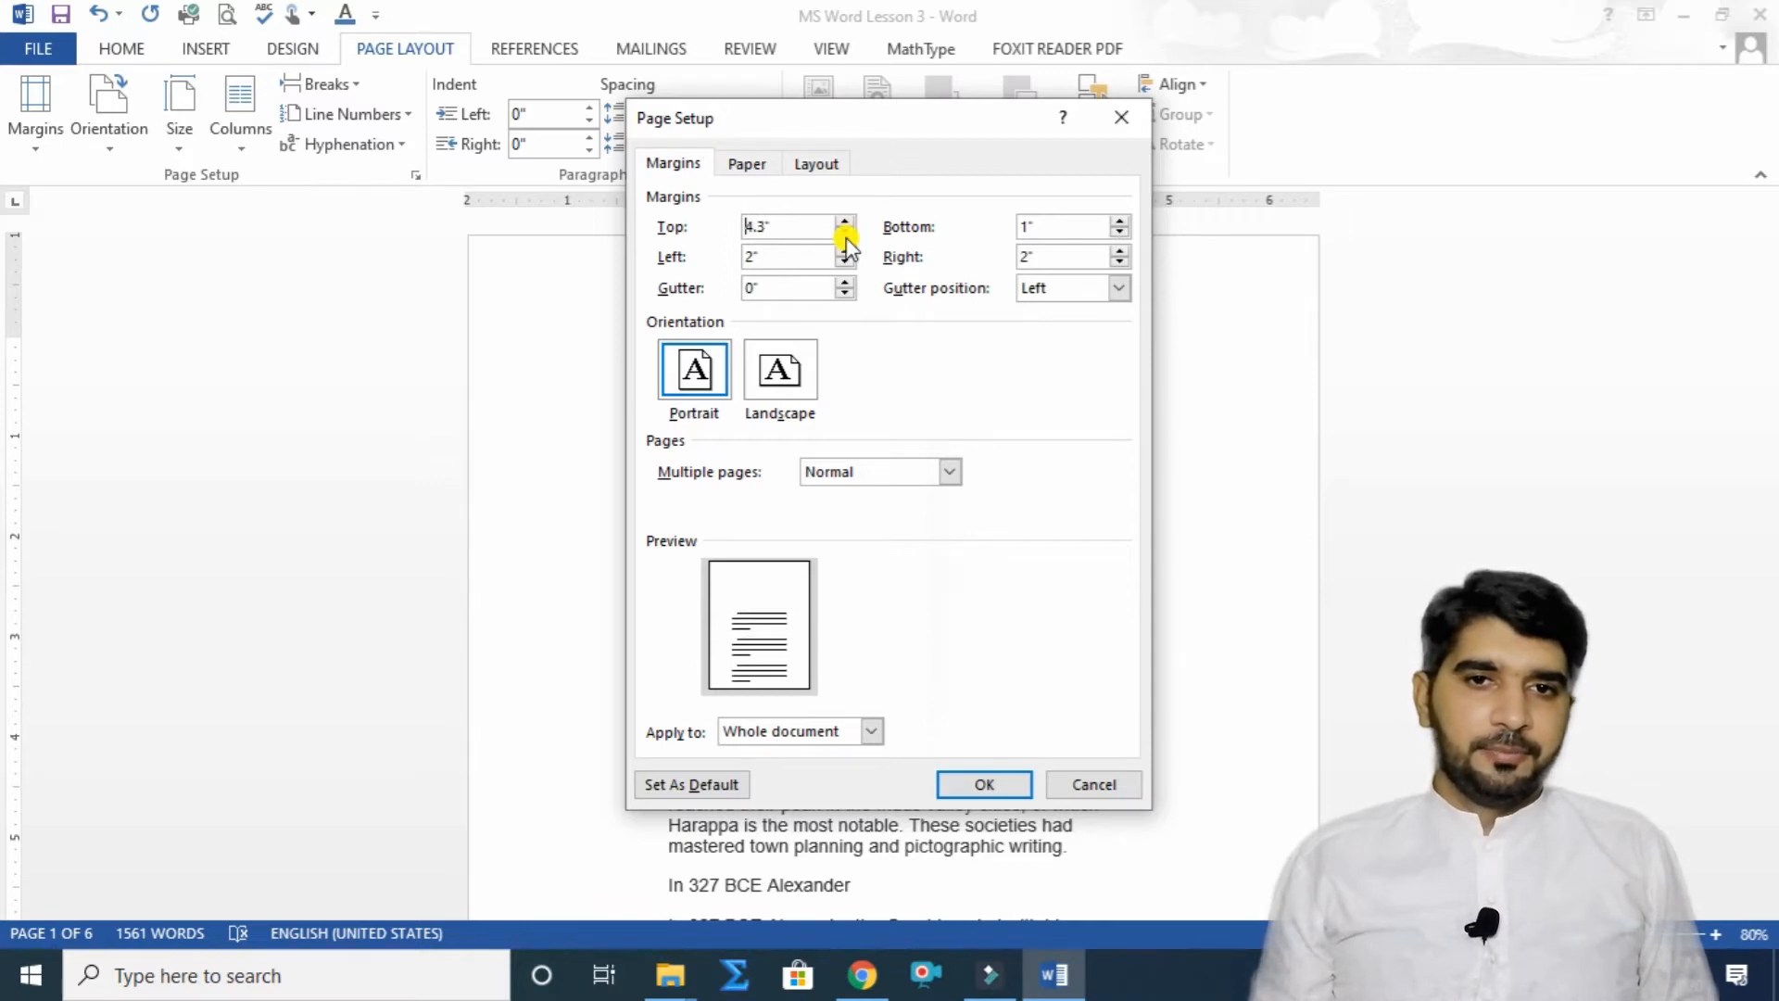
{"action": "left_click", "coordinate": [845, 234]}
{"action": "left_click", "coordinate": [845, 233]}
{"action": "left_click", "coordinate": [845, 233]}
{"action": "left_click", "coordinate": [845, 233]}
{"action": "left_click", "coordinate": [845, 233]}
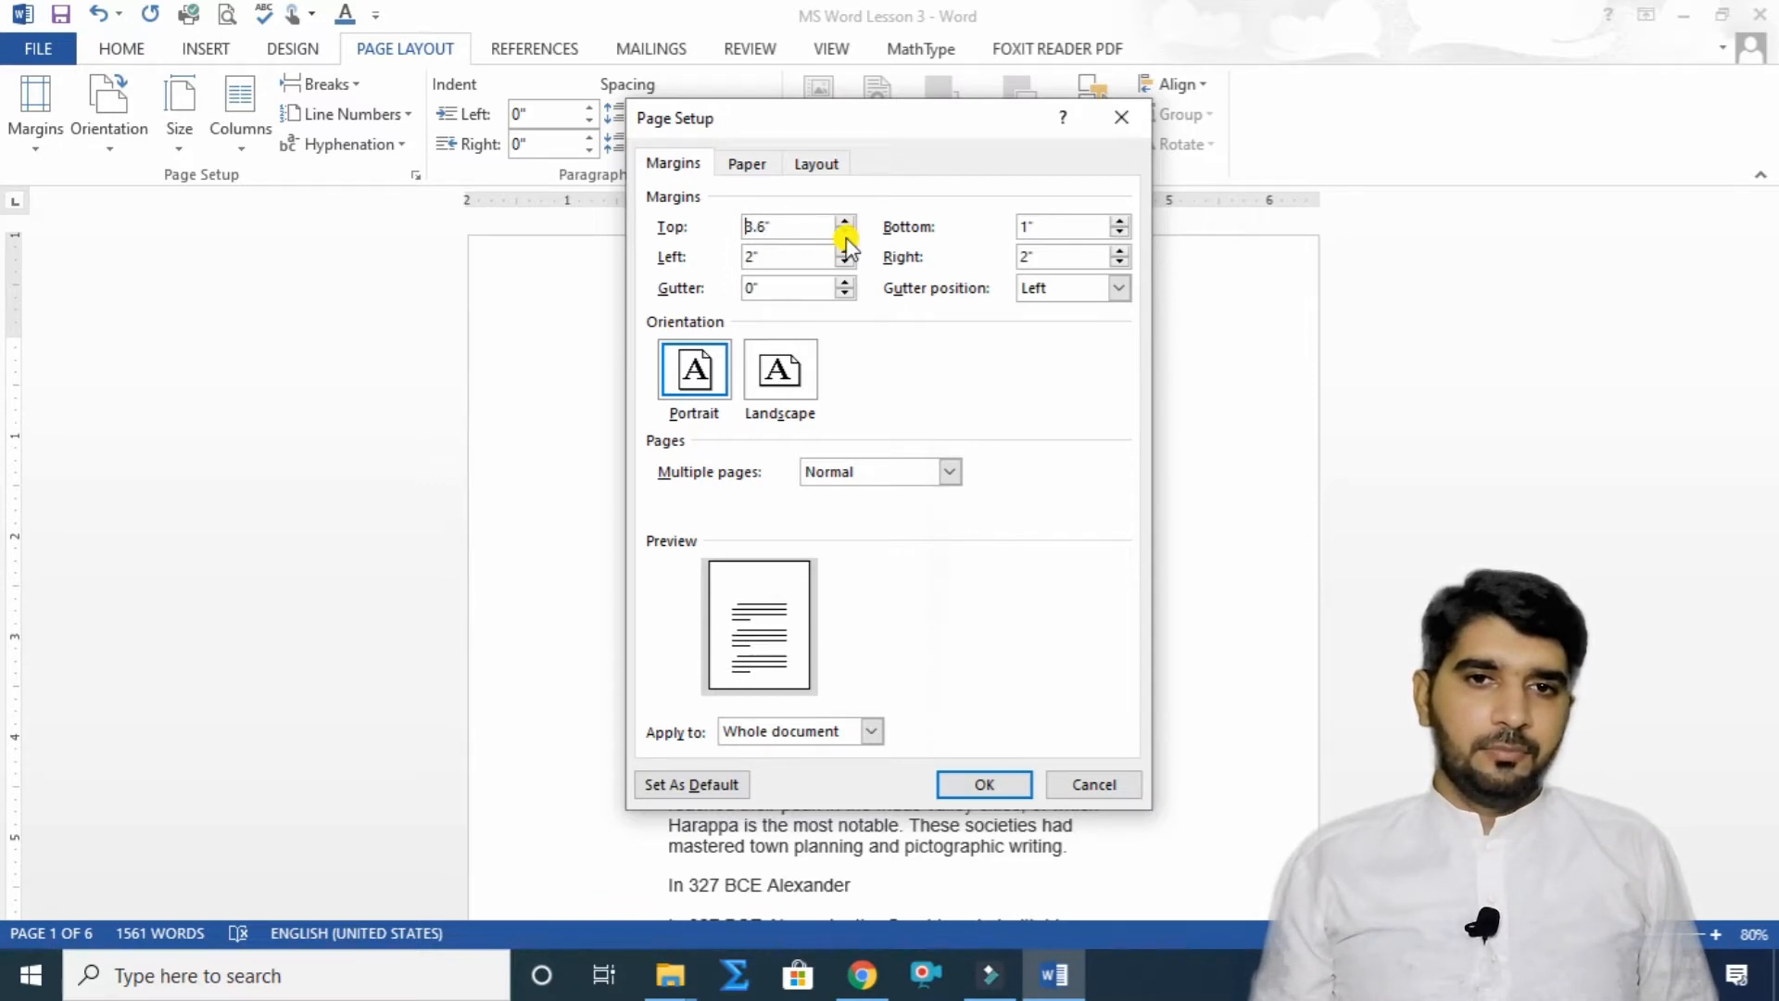
{"action": "left_click", "coordinate": [845, 233]}
{"action": "left_click", "coordinate": [845, 234]}
{"action": "left_click", "coordinate": [845, 233]}
{"action": "left_click", "coordinate": [845, 233]}
{"action": "left_click", "coordinate": [845, 233]}
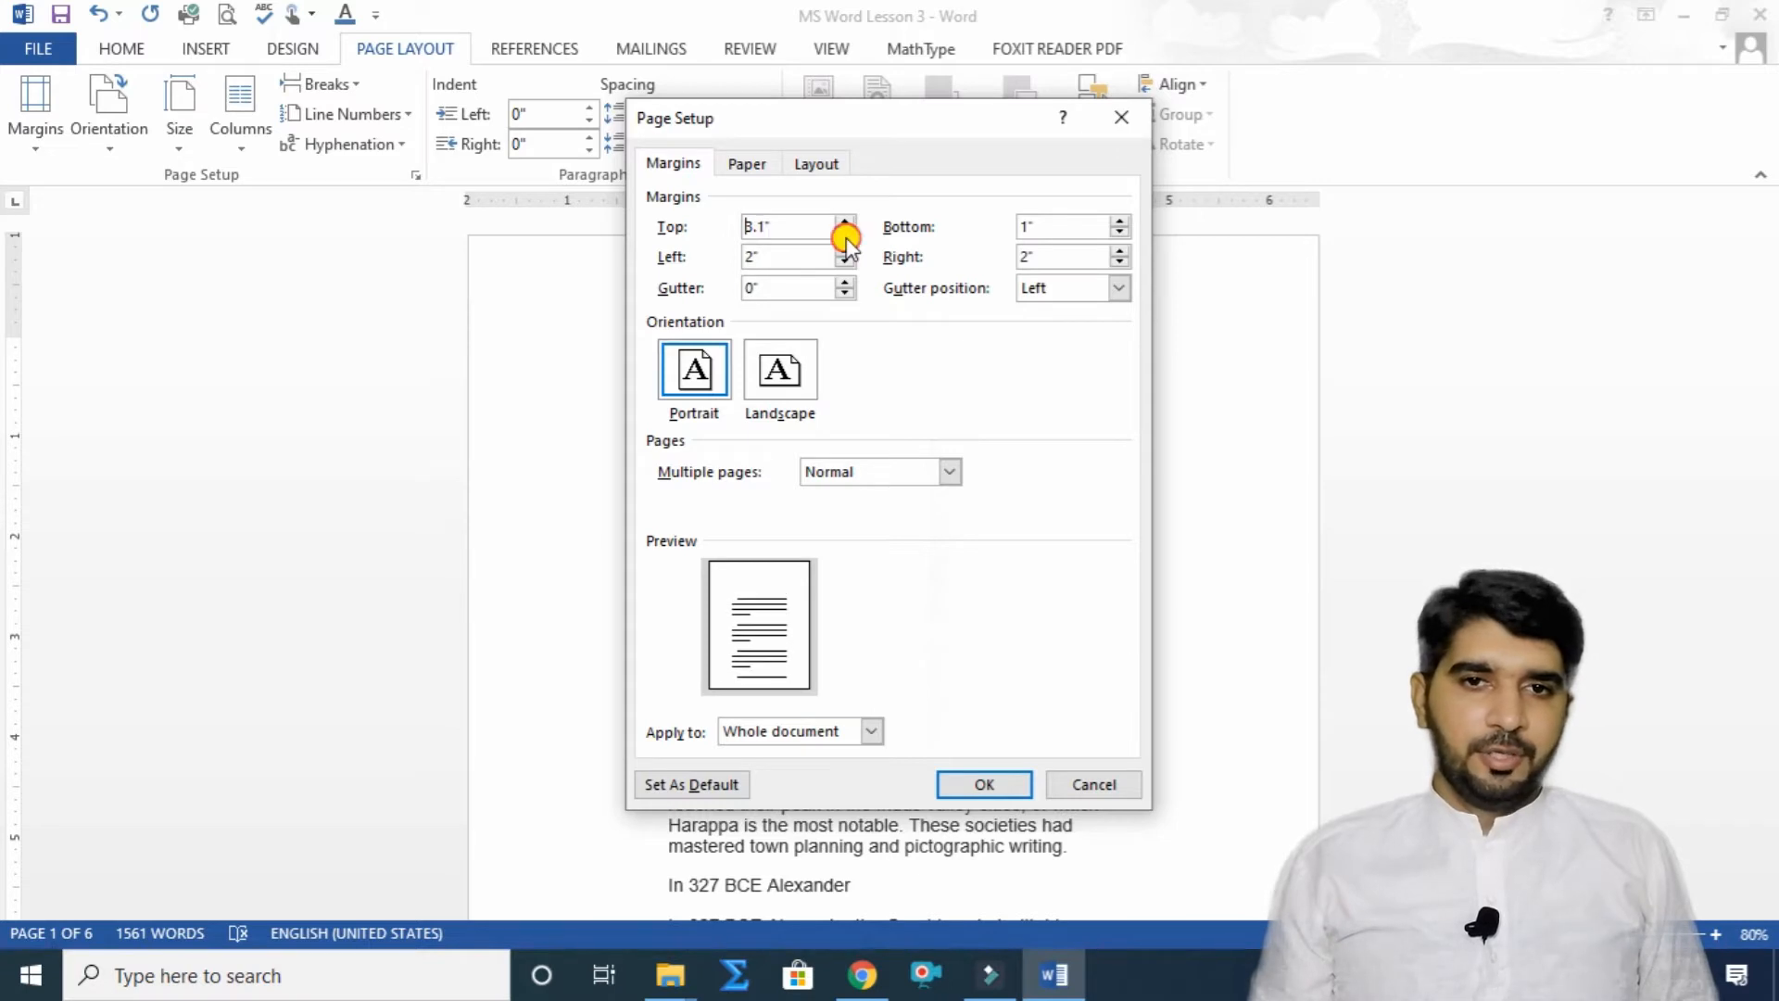
{"action": "left_click", "coordinate": [845, 233]}
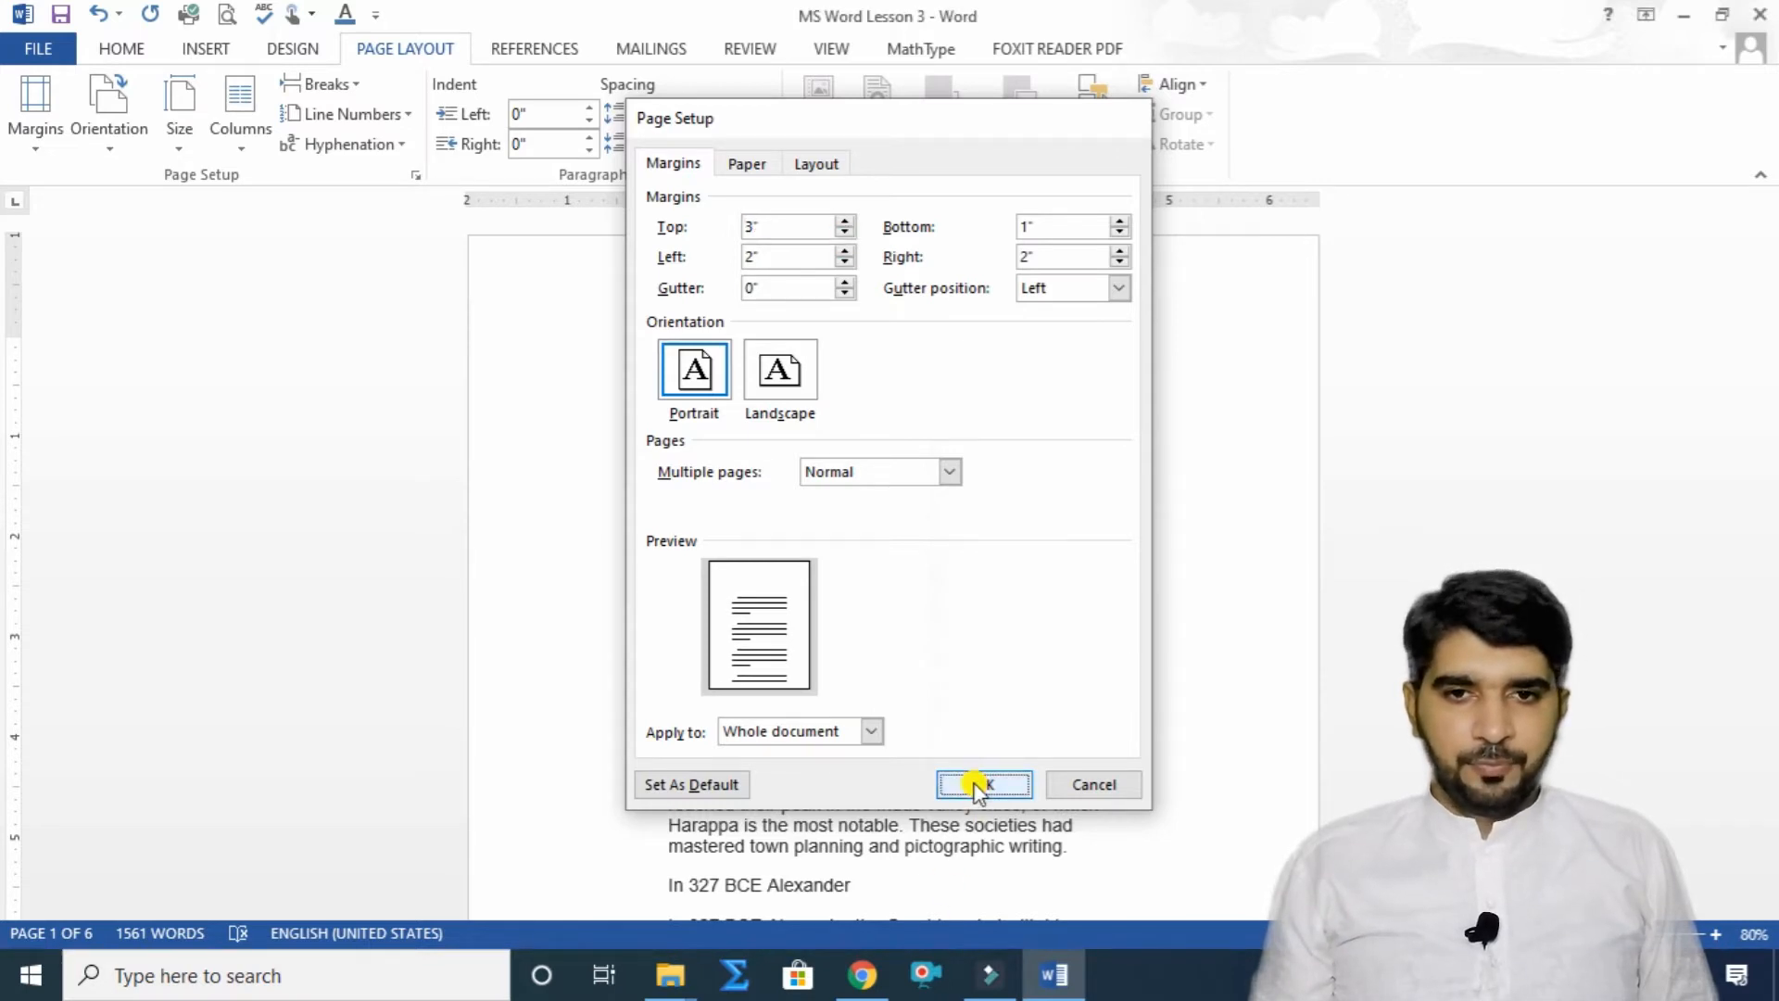
{"action": "left_click", "coordinate": [975, 783]}
{"action": "scroll", "coordinate": [887, 614], "scroll_direction": "up", "scroll_amount": 10}
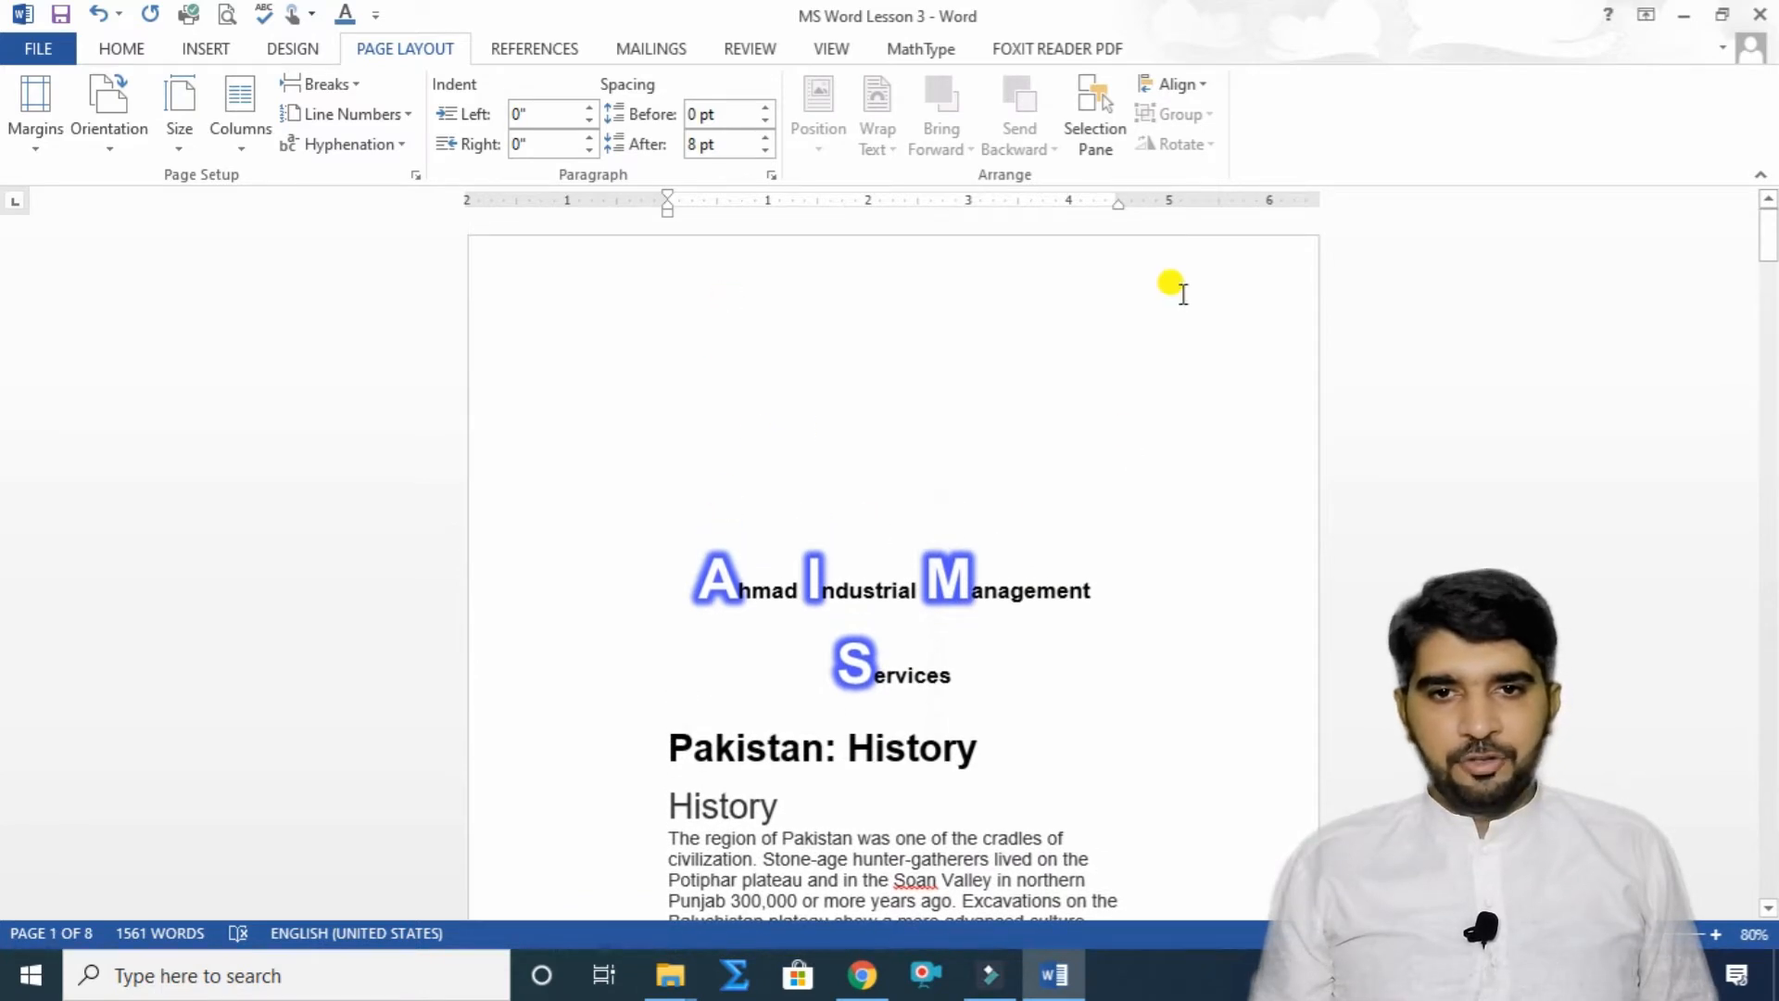
Restore the document's page margins to the Normal preset.
{"action": "left_click", "coordinate": [51, 123]}
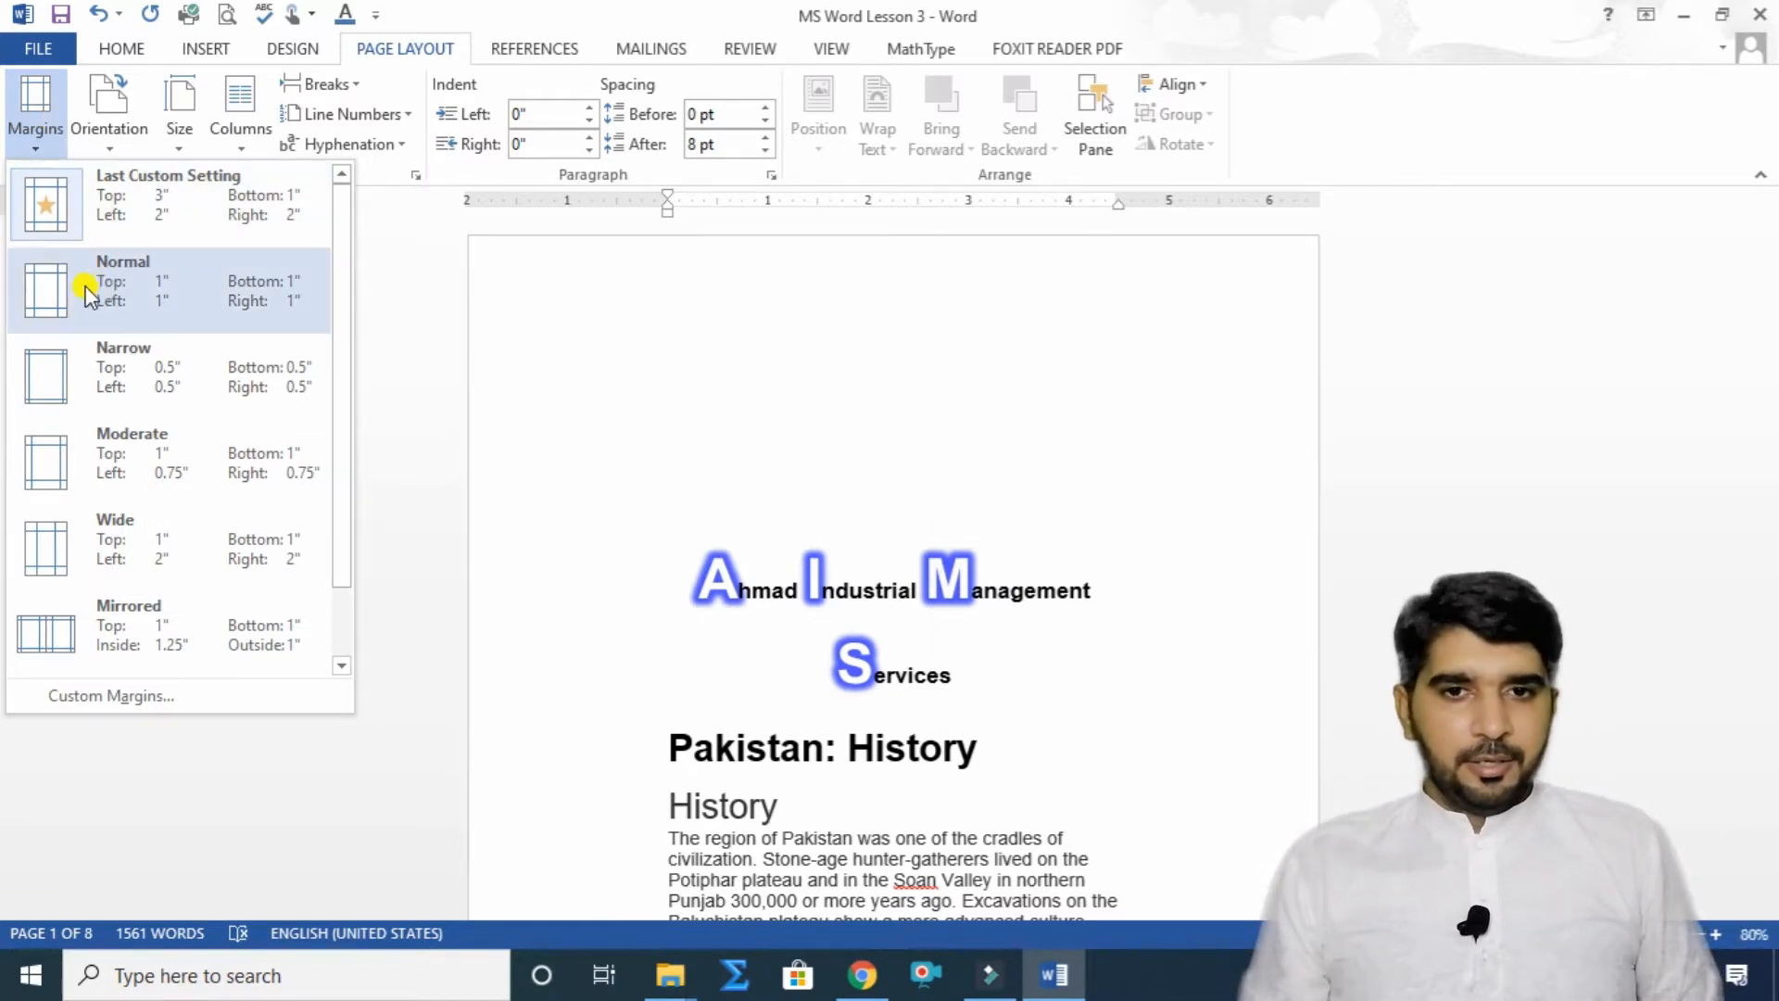
{"action": "left_click", "coordinate": [33, 285]}
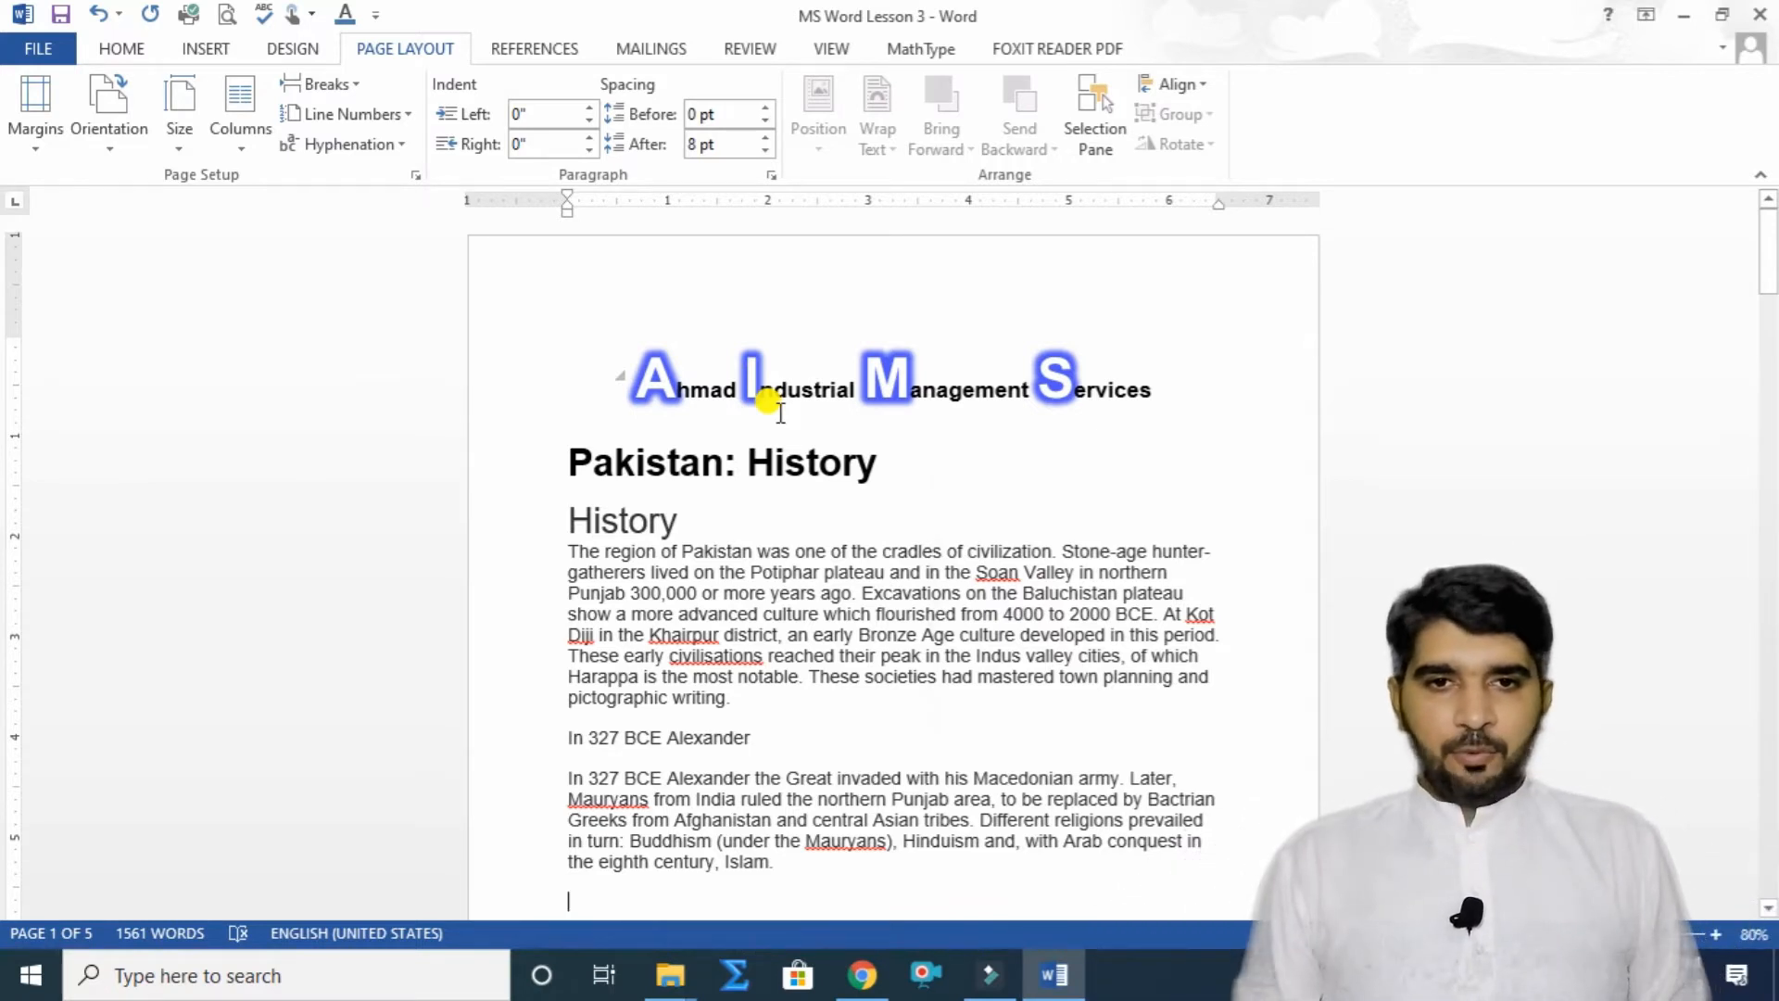
Select the heading line above "Pakistan: History" and try a custom 4" top margin on the whole document, reviewing the pages.
{"action": "left_click", "coordinate": [586, 315]}
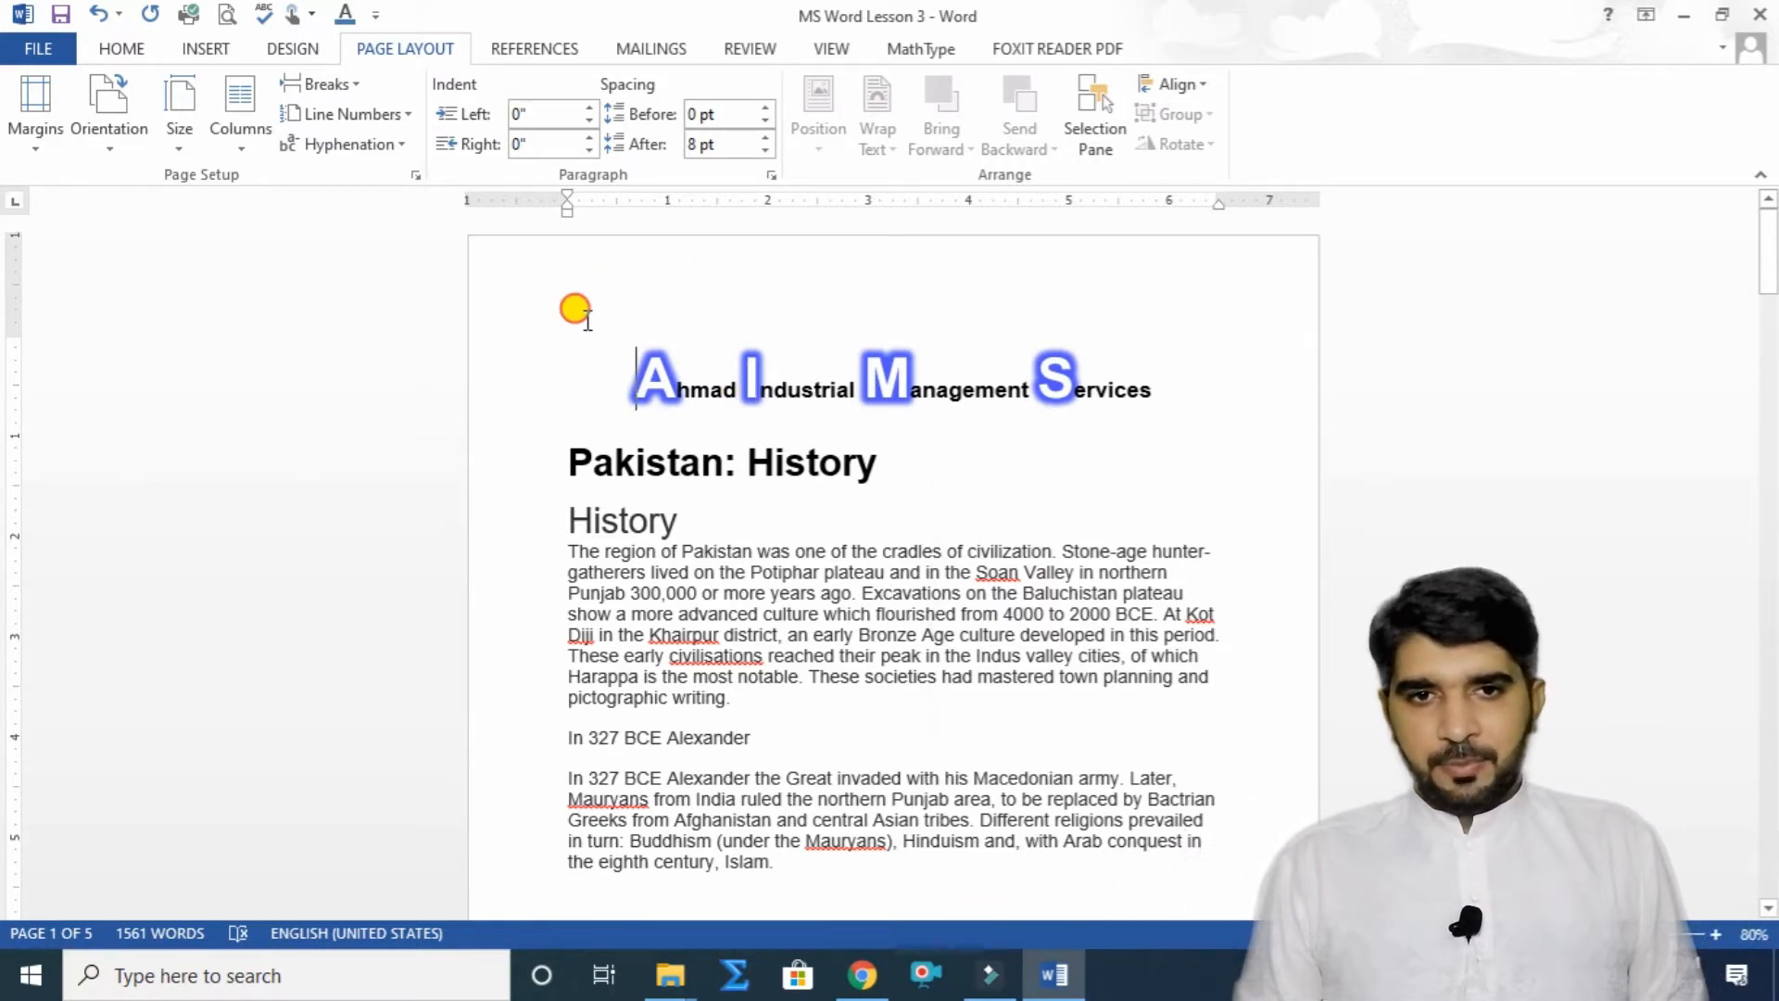
{"action": "left_click_drag", "start_coordinate": [634, 324], "coordinate": [1183, 321]}
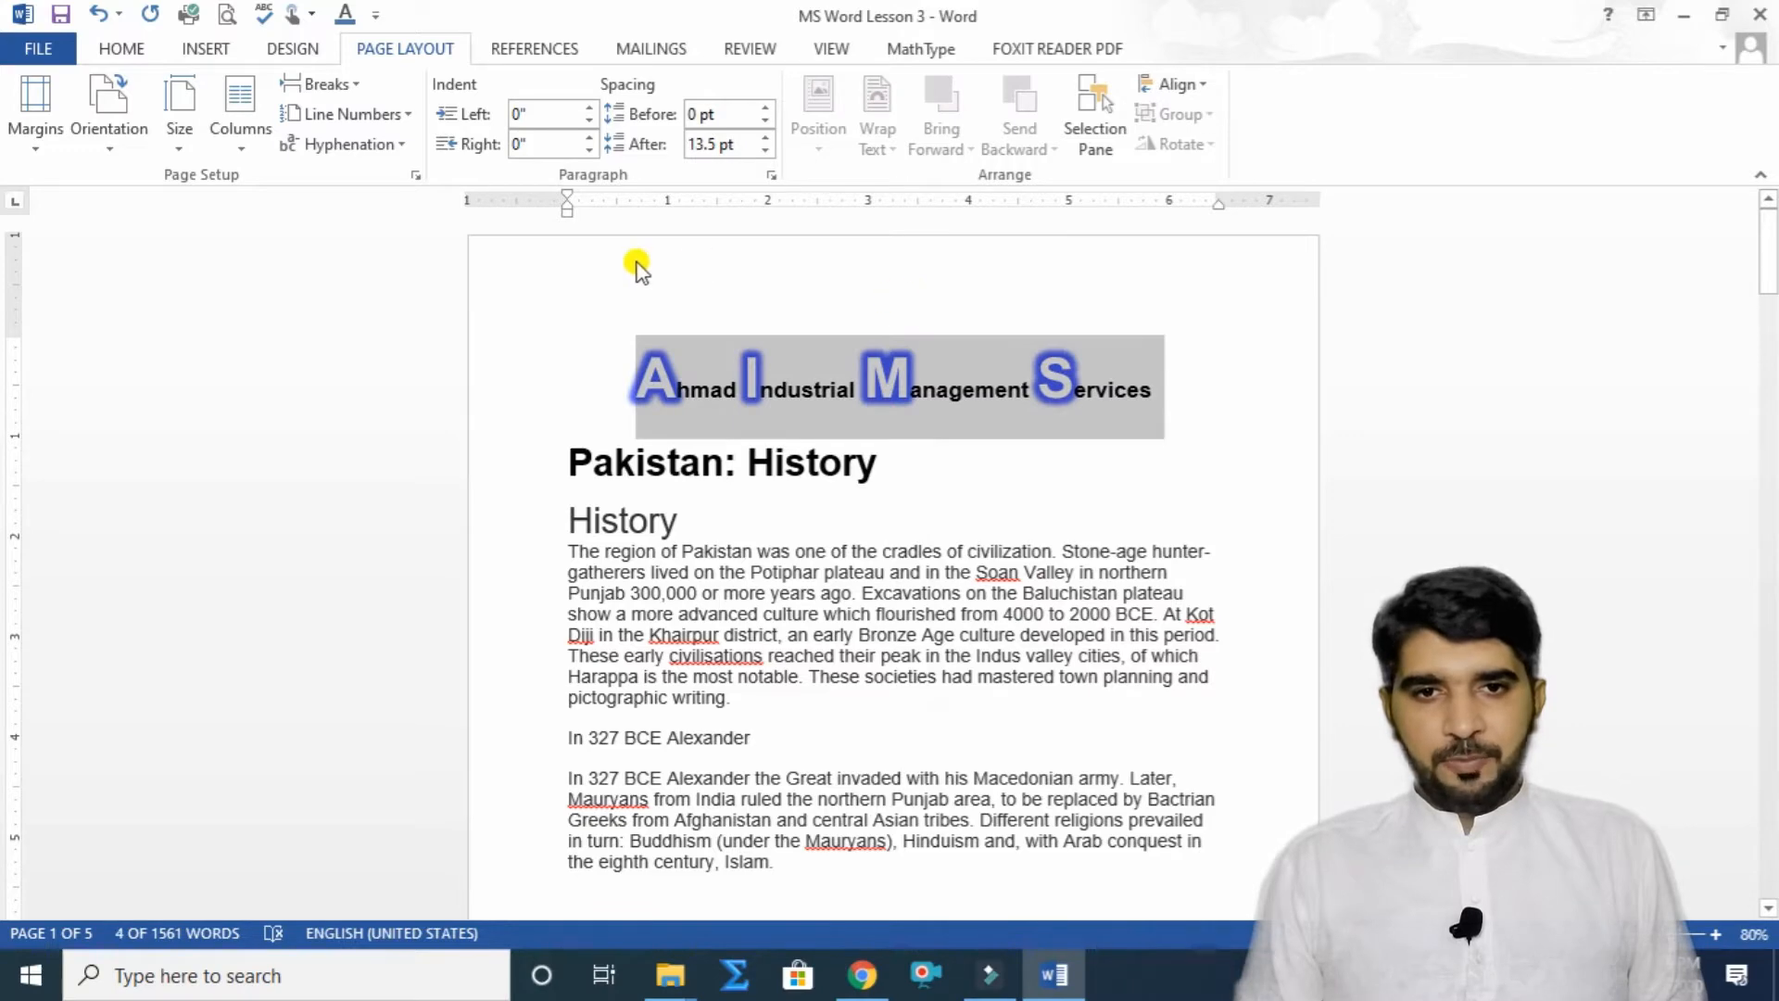
{"action": "left_click", "coordinate": [33, 104]}
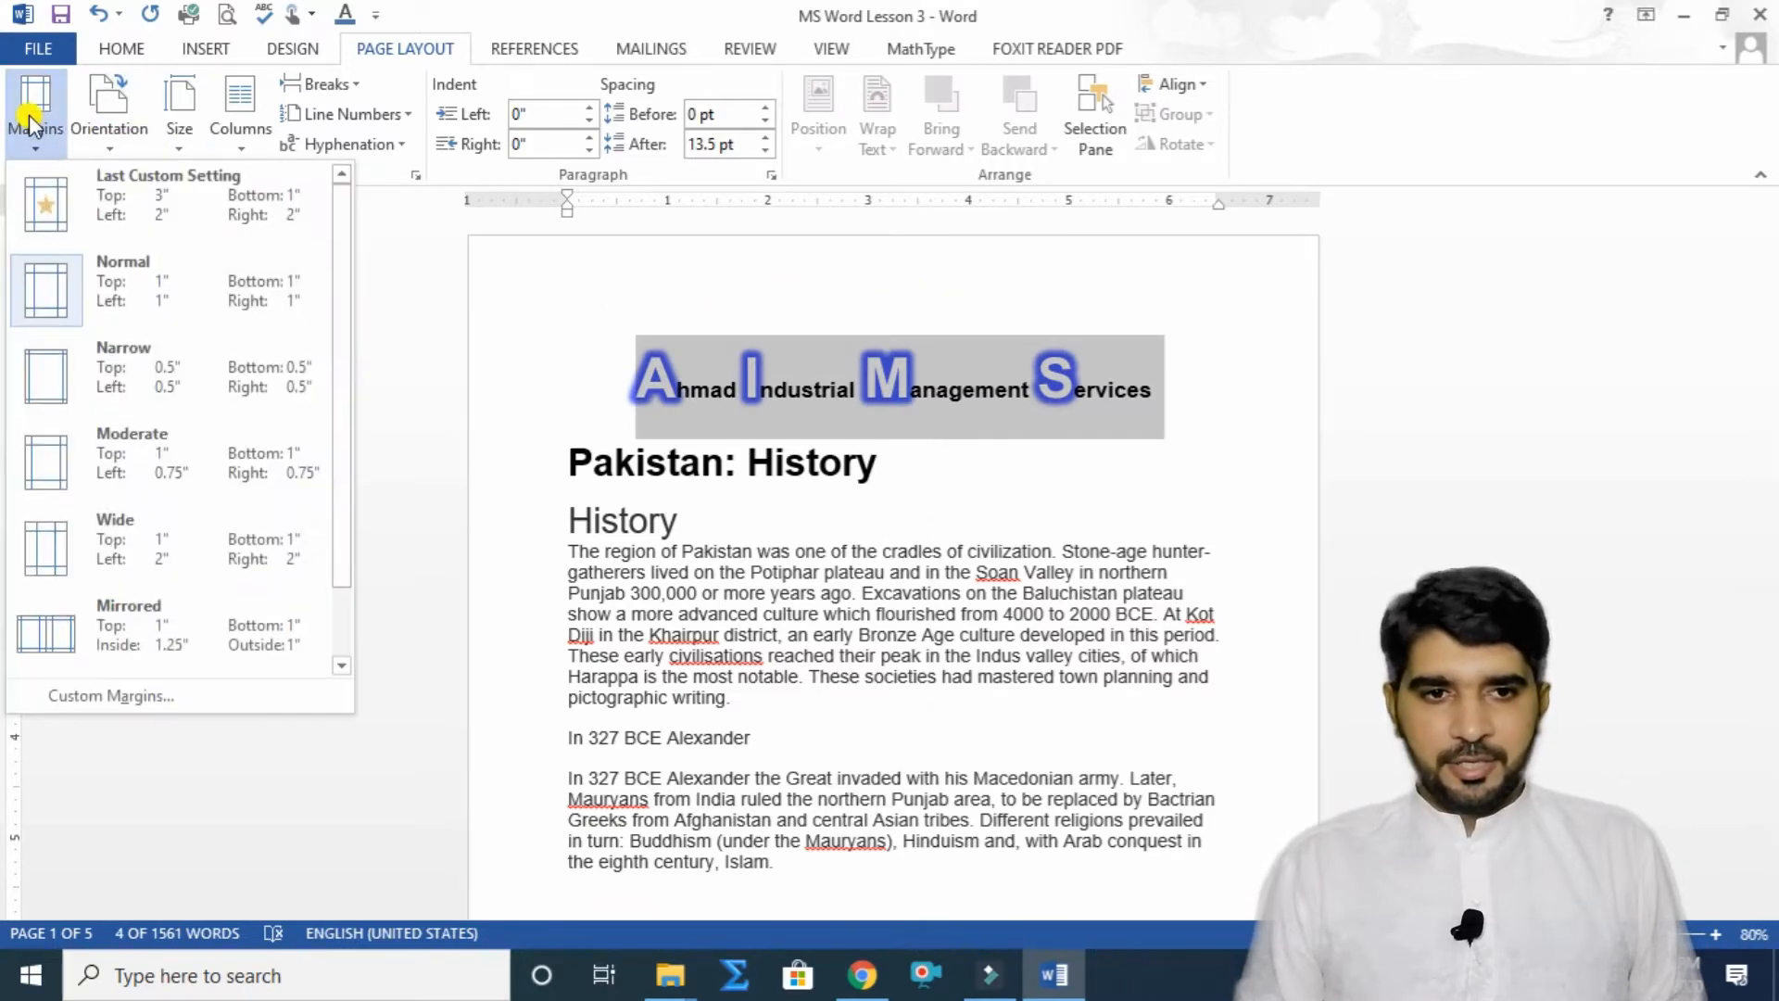
{"action": "left_click", "coordinate": [97, 696]}
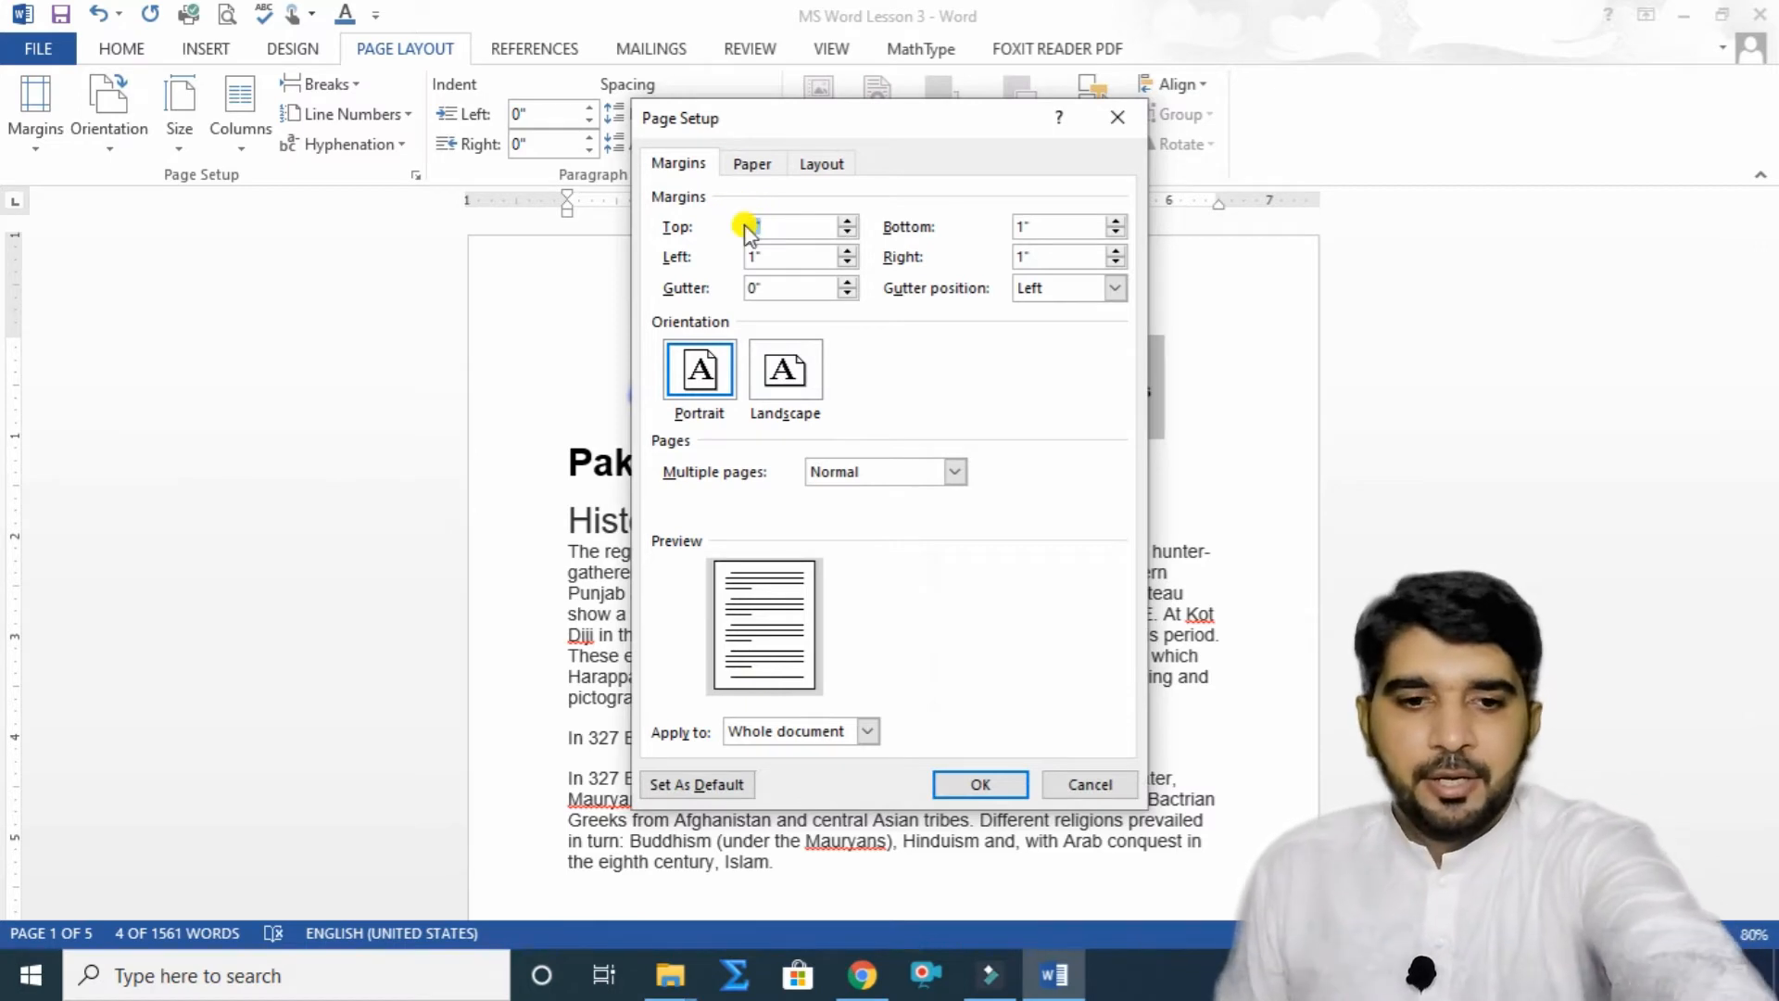
{"action": "type", "text": "4"}
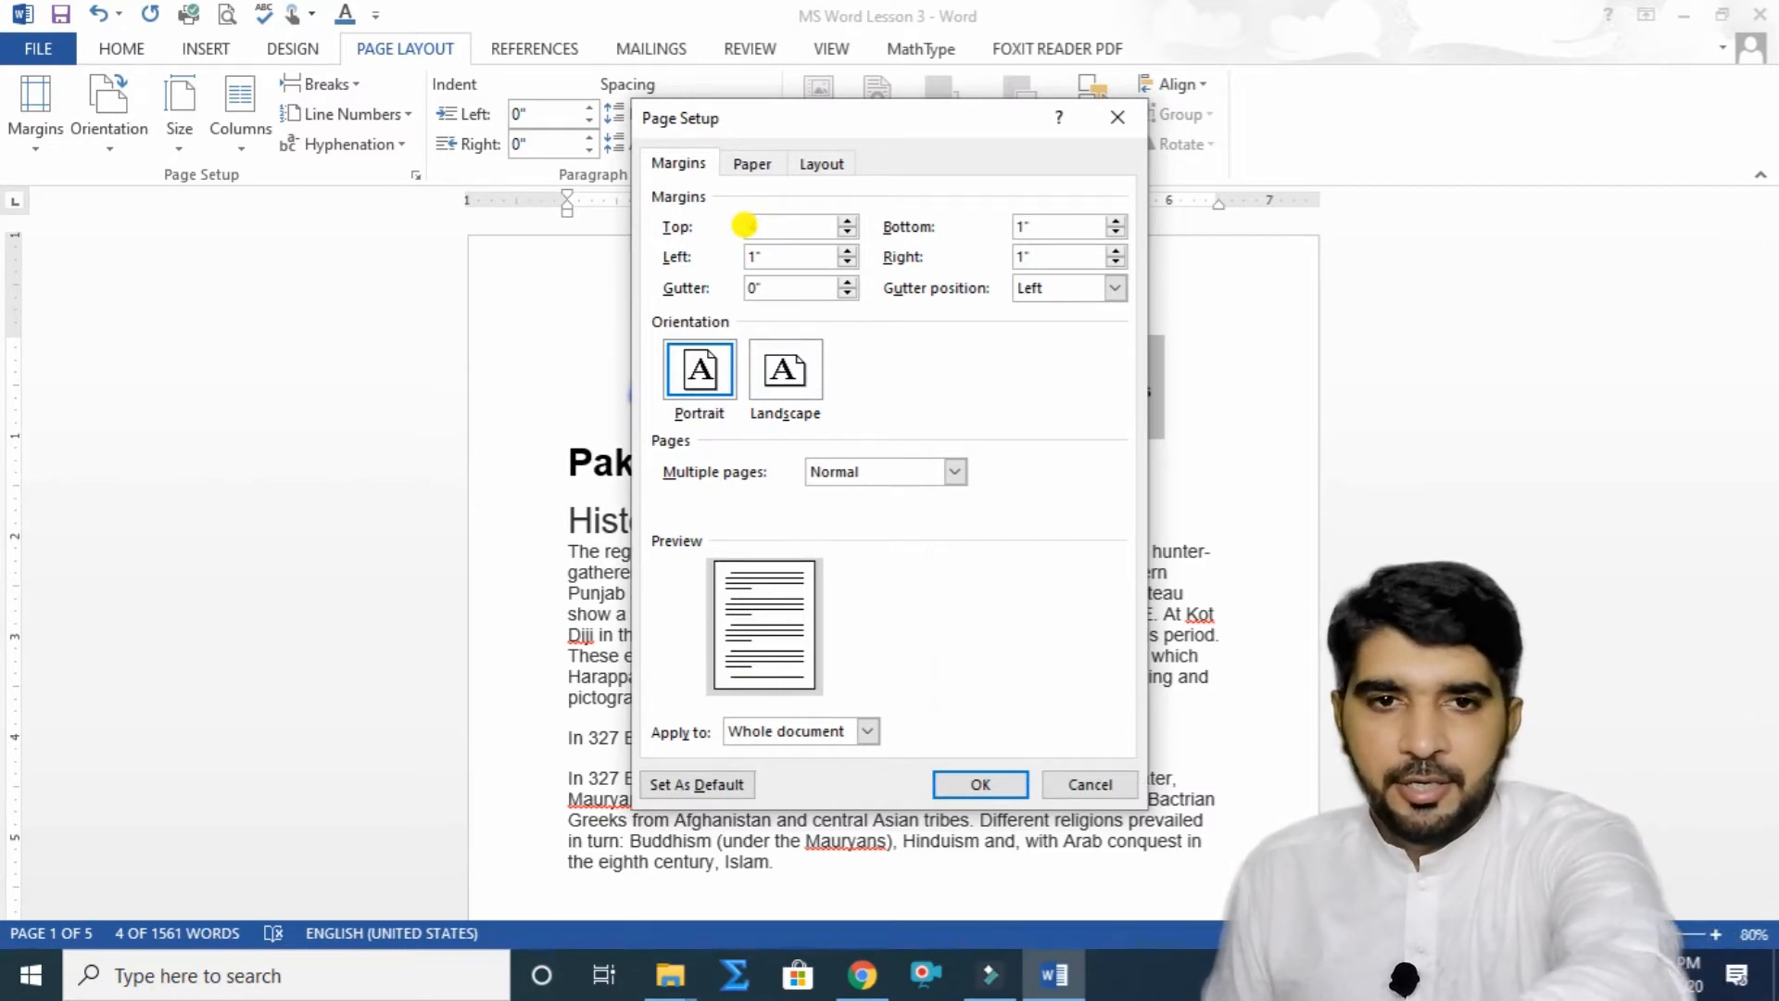
{"action": "key", "text": "Return"}
{"action": "left_click", "coordinate": [885, 484]}
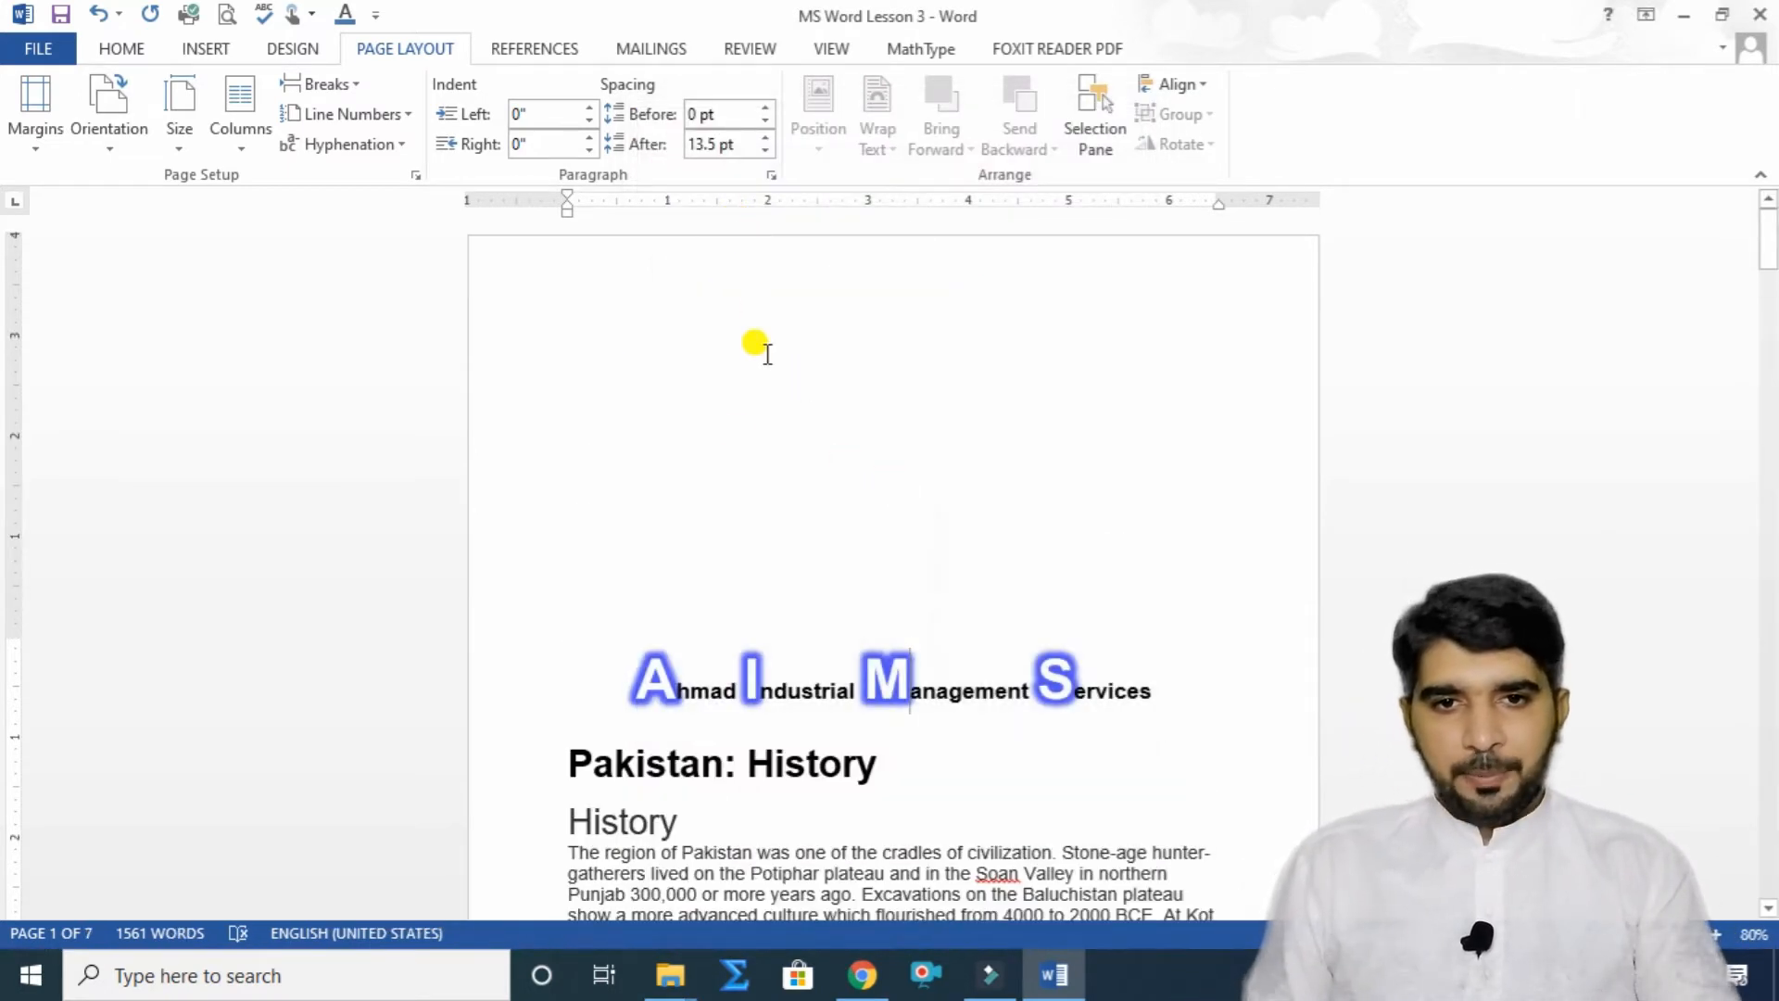
{"action": "scroll", "coordinate": [973, 576], "scroll_direction": "down", "scroll_amount": 15}
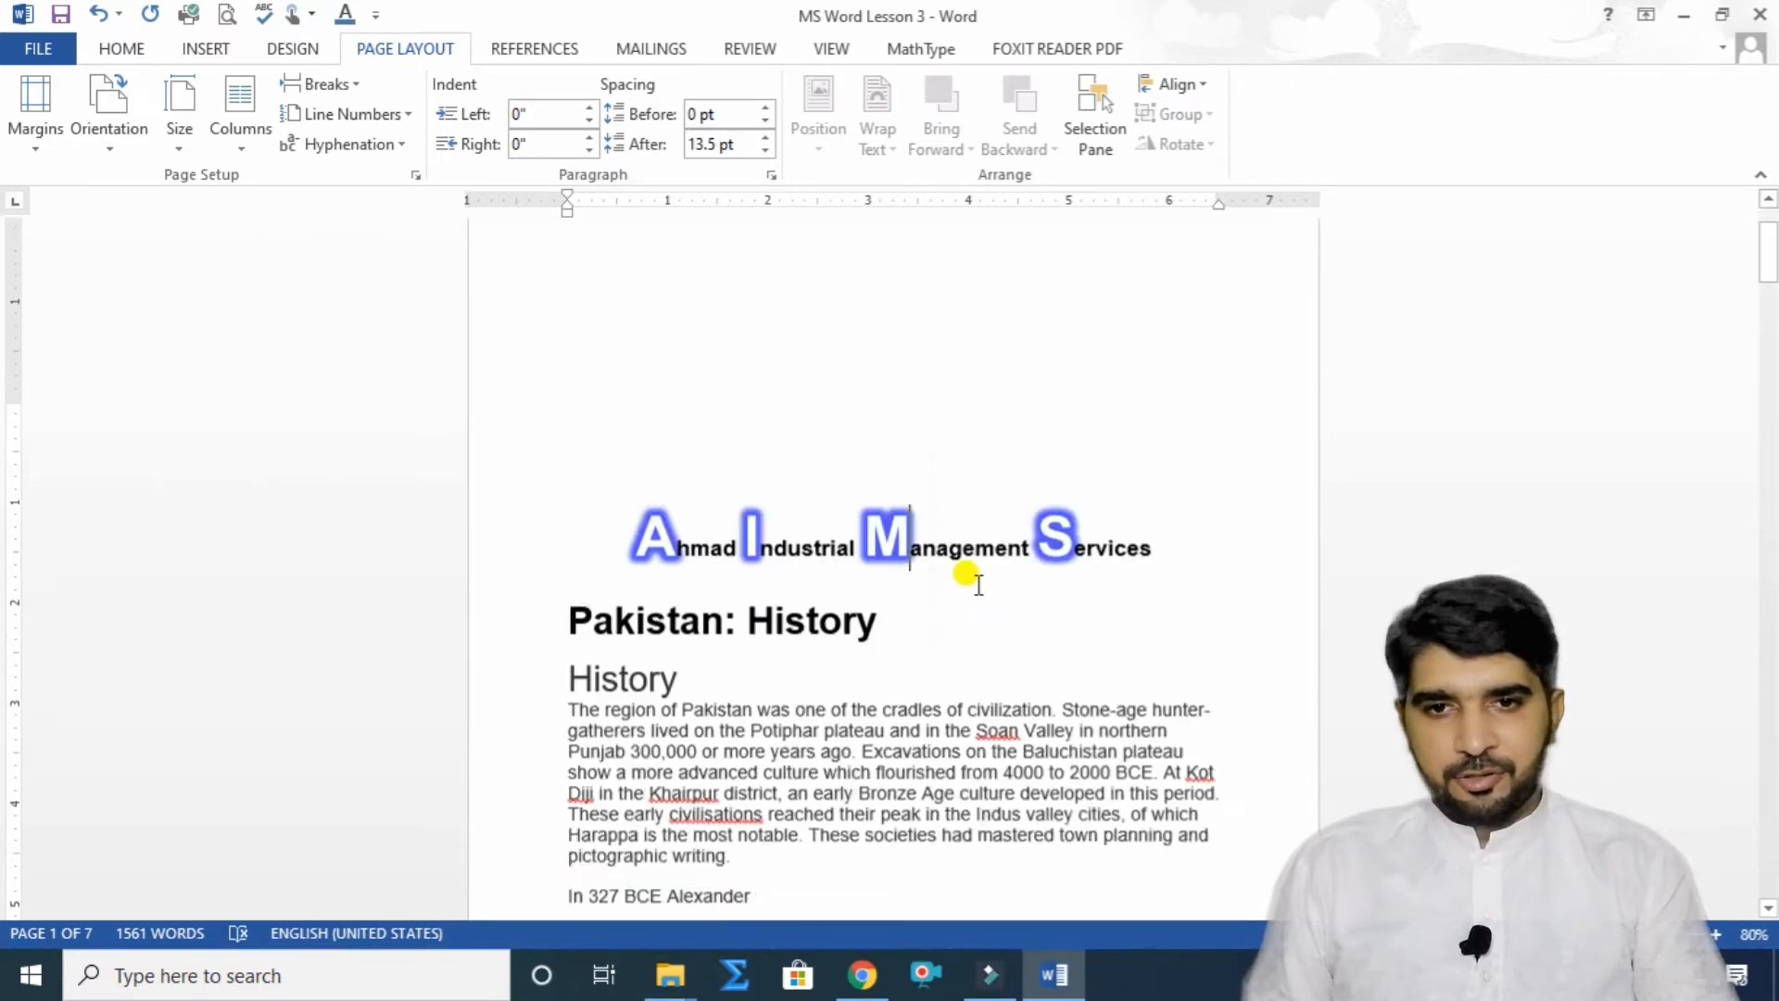
{"action": "scroll", "coordinate": [744, 568], "scroll_direction": "down", "scroll_amount": 15}
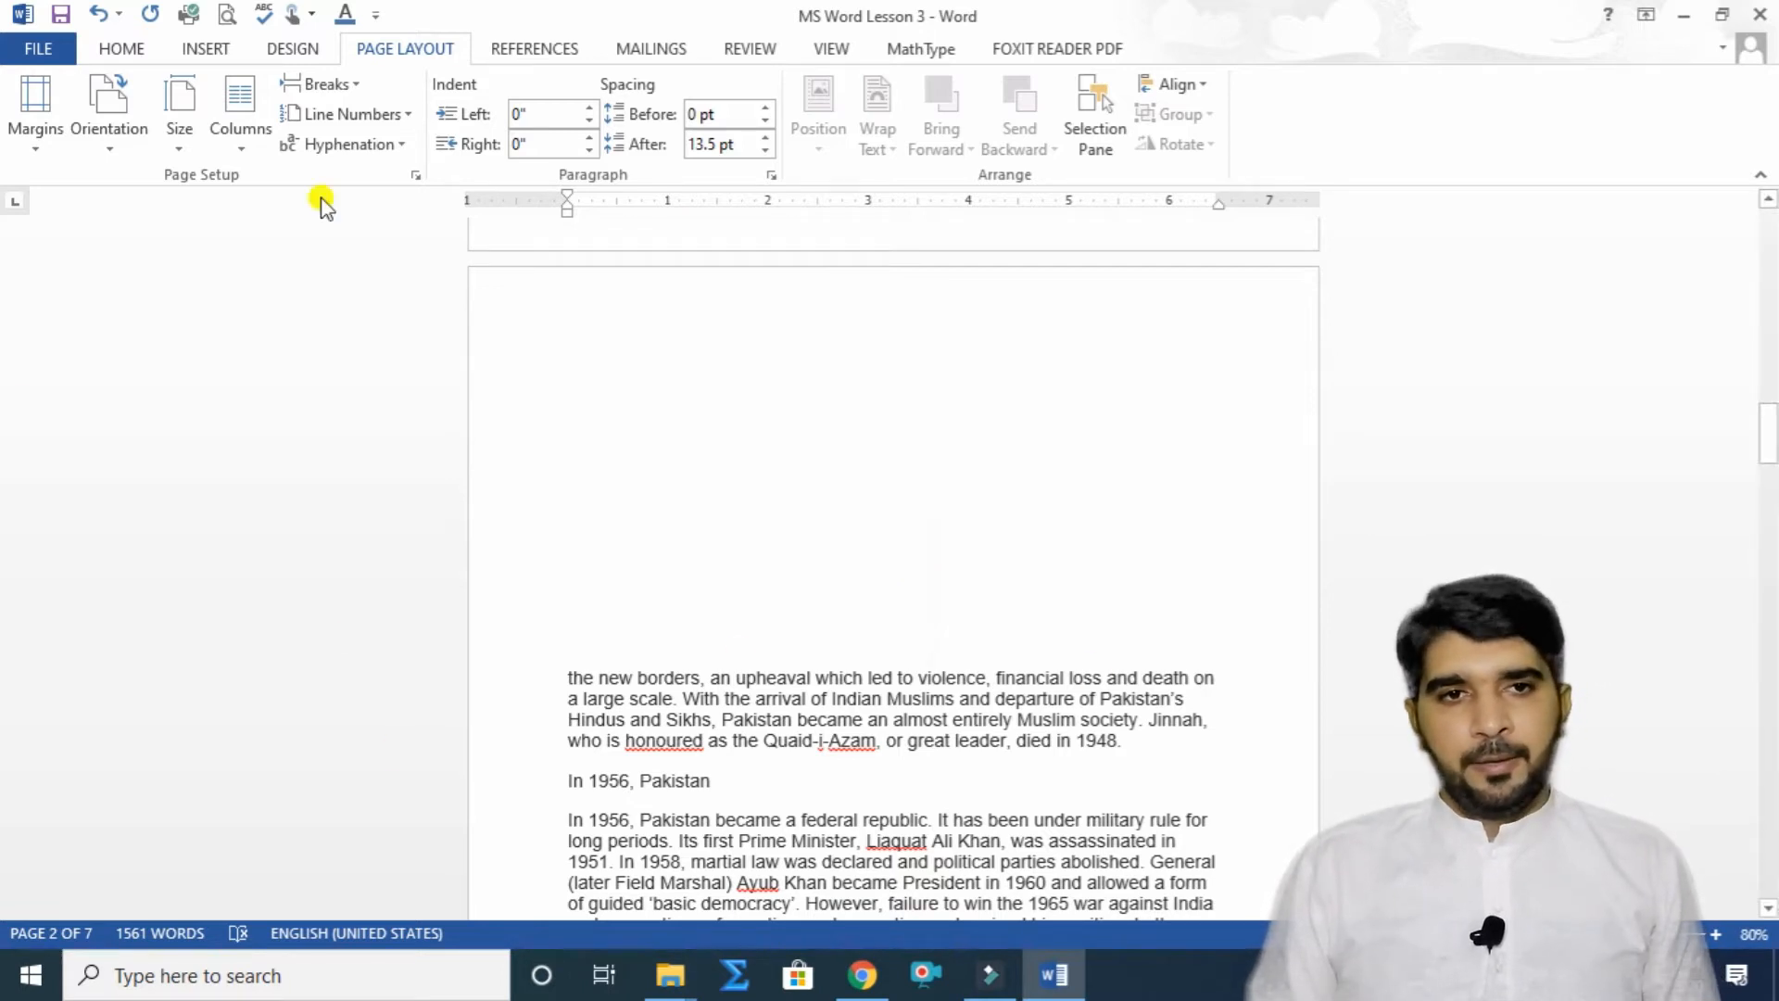
Restore the Normal margin preset and return to the document's first page.
{"action": "left_click", "coordinate": [28, 98]}
{"action": "left_click", "coordinate": [113, 298]}
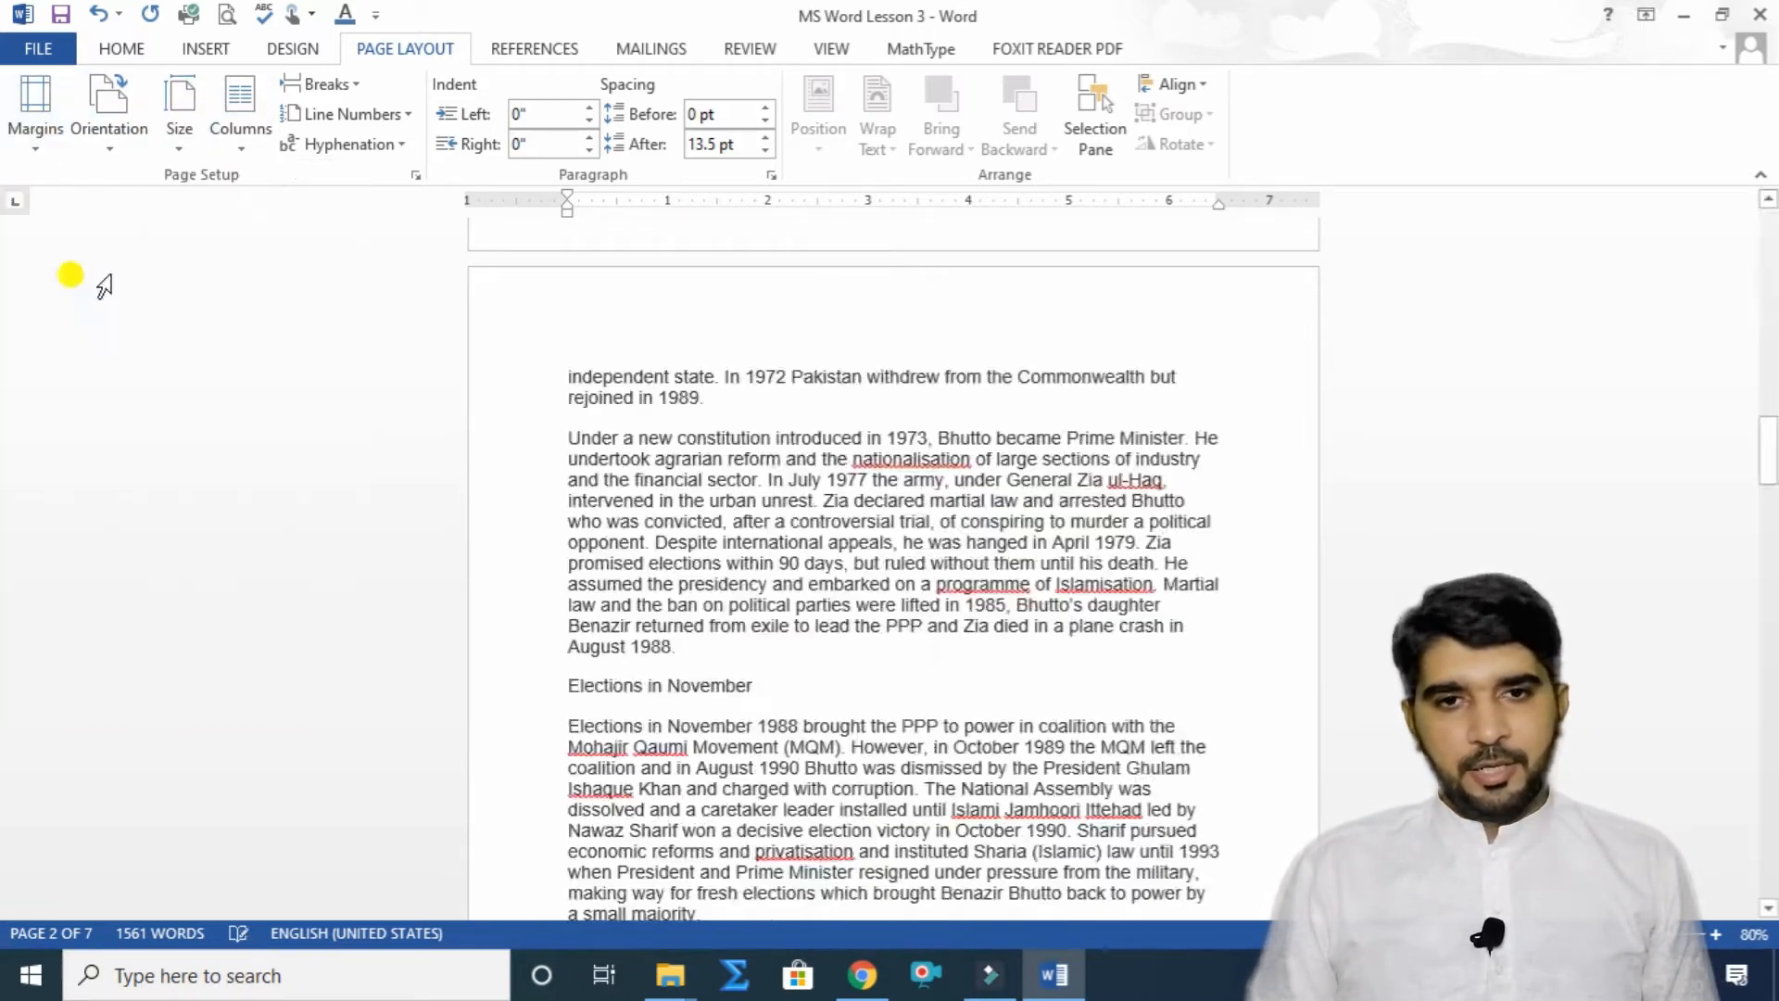
{"action": "scroll", "coordinate": [1311, 575], "scroll_direction": "up", "scroll_amount": 10}
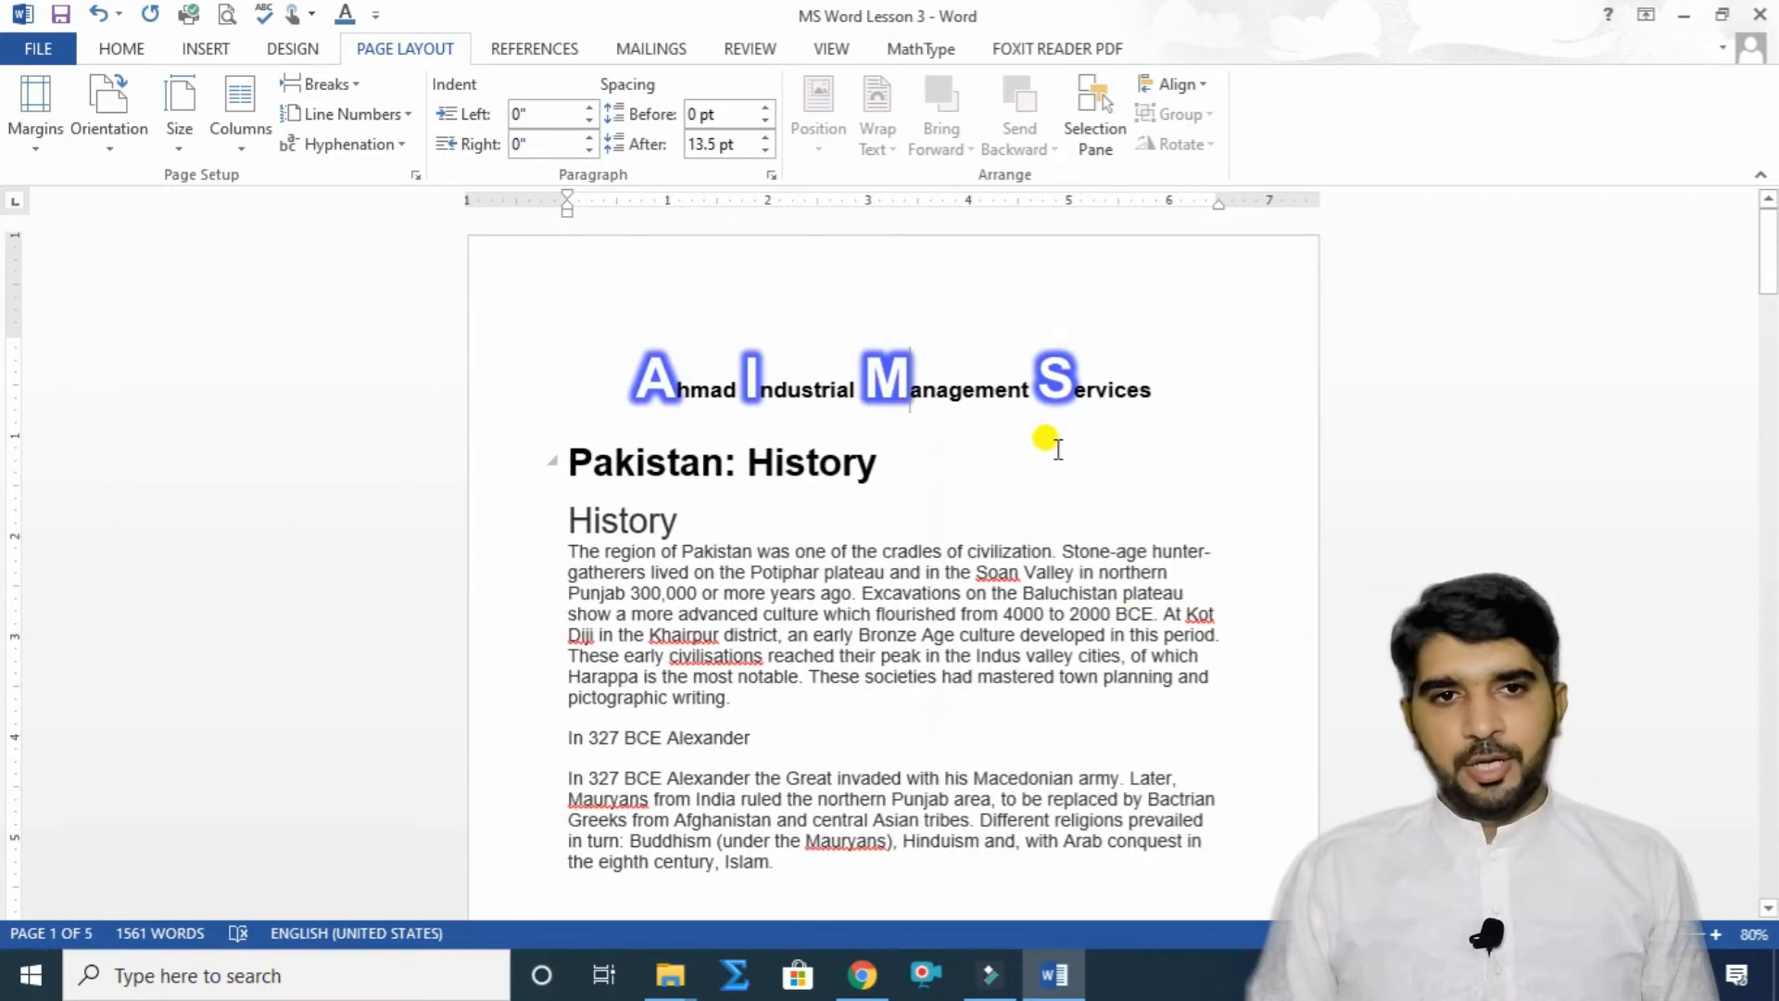
Try Landscape orientation for the document and review the resulting pages together.
{"action": "left_click", "coordinate": [124, 144]}
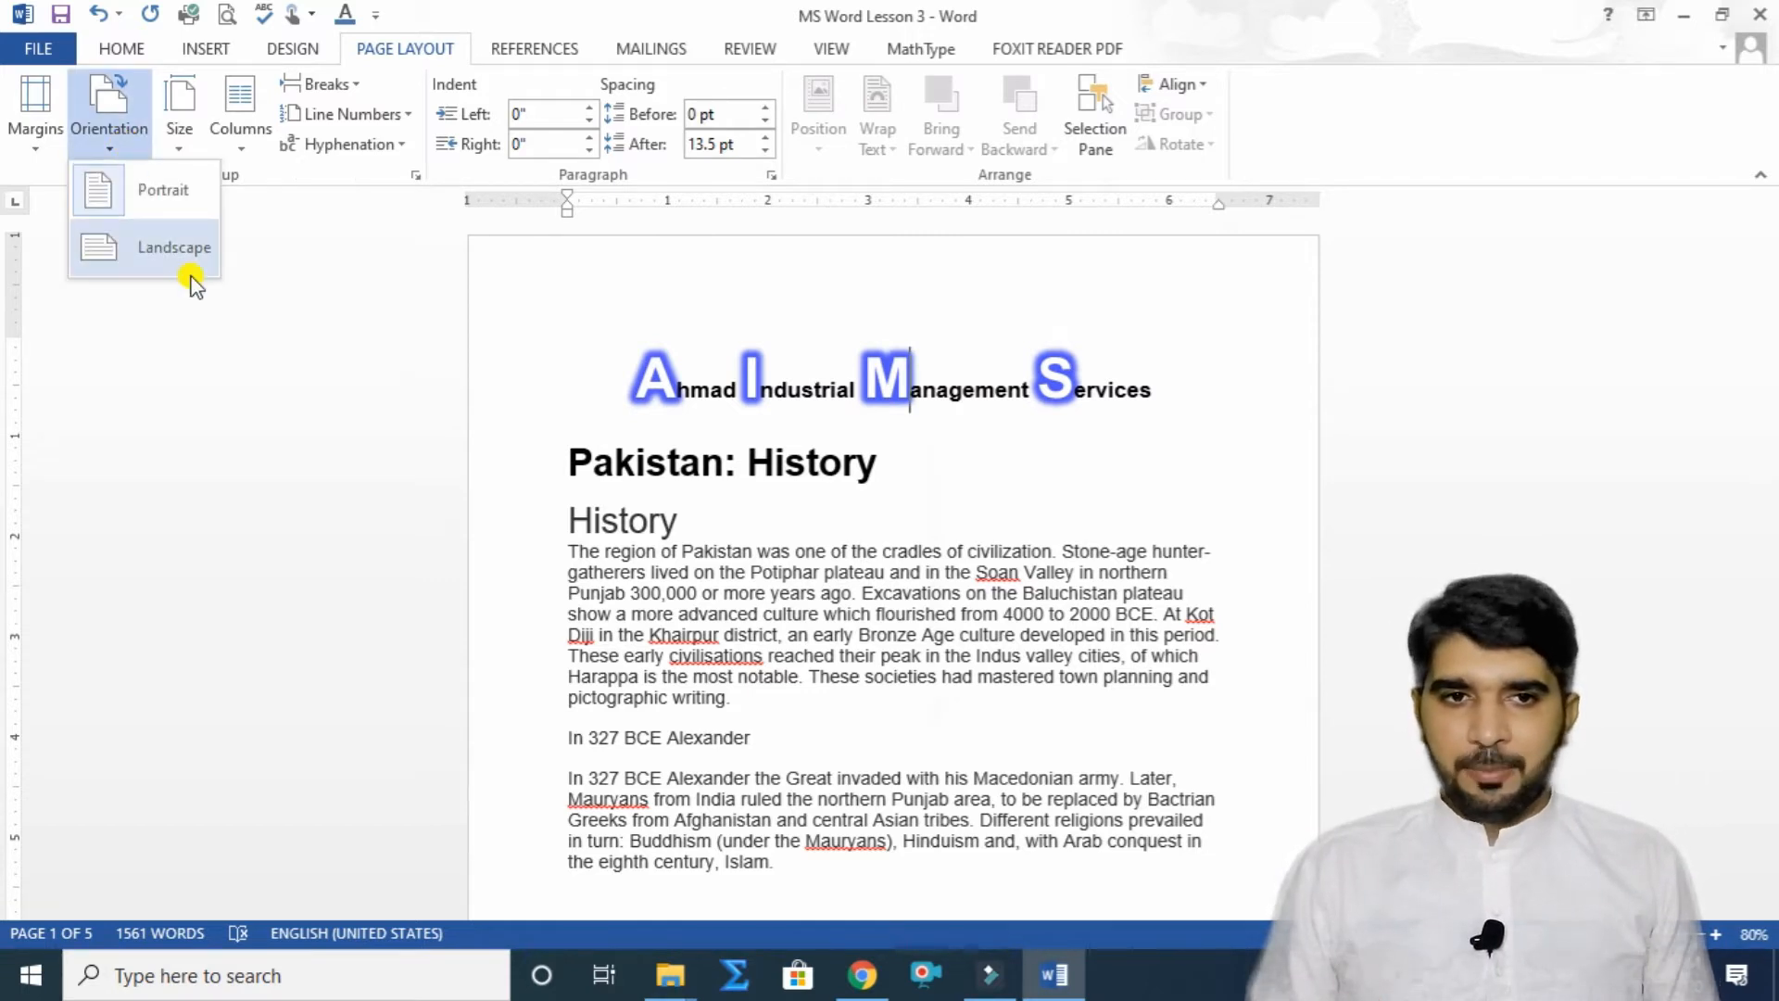
{"action": "left_click", "coordinate": [179, 262]}
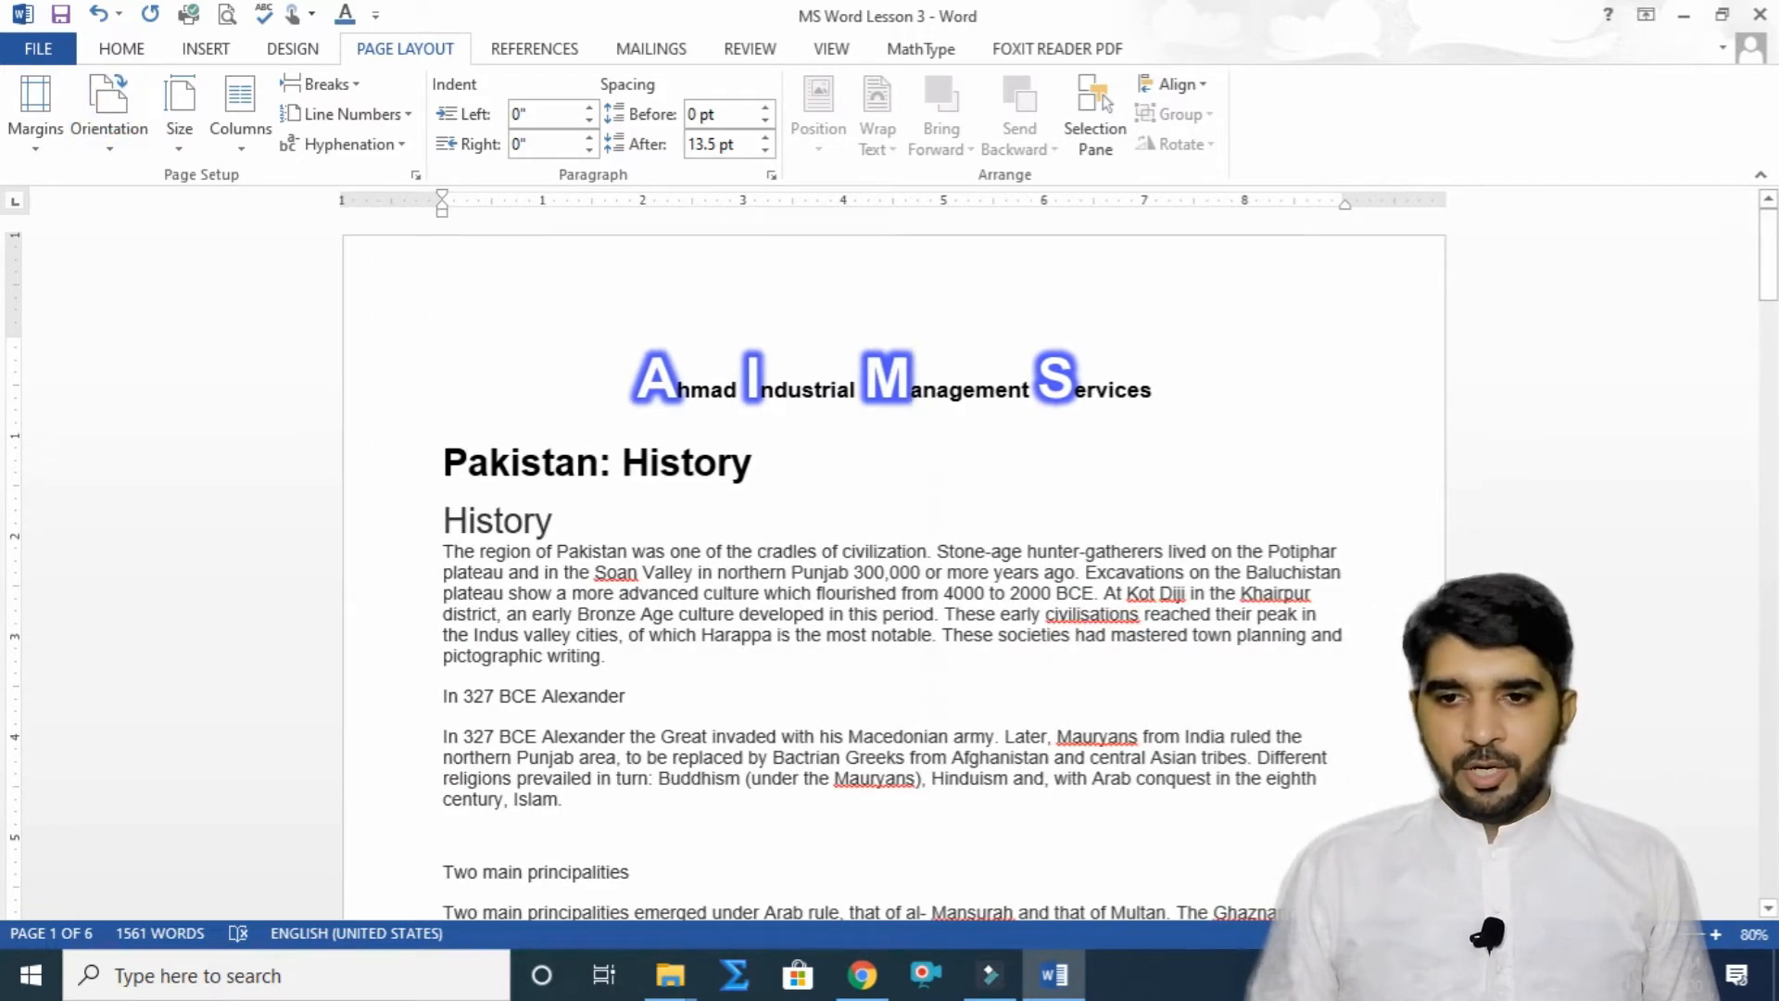
{"action": "scroll", "coordinate": [1047, 628], "scroll_direction": "down", "scroll_amount": 4}
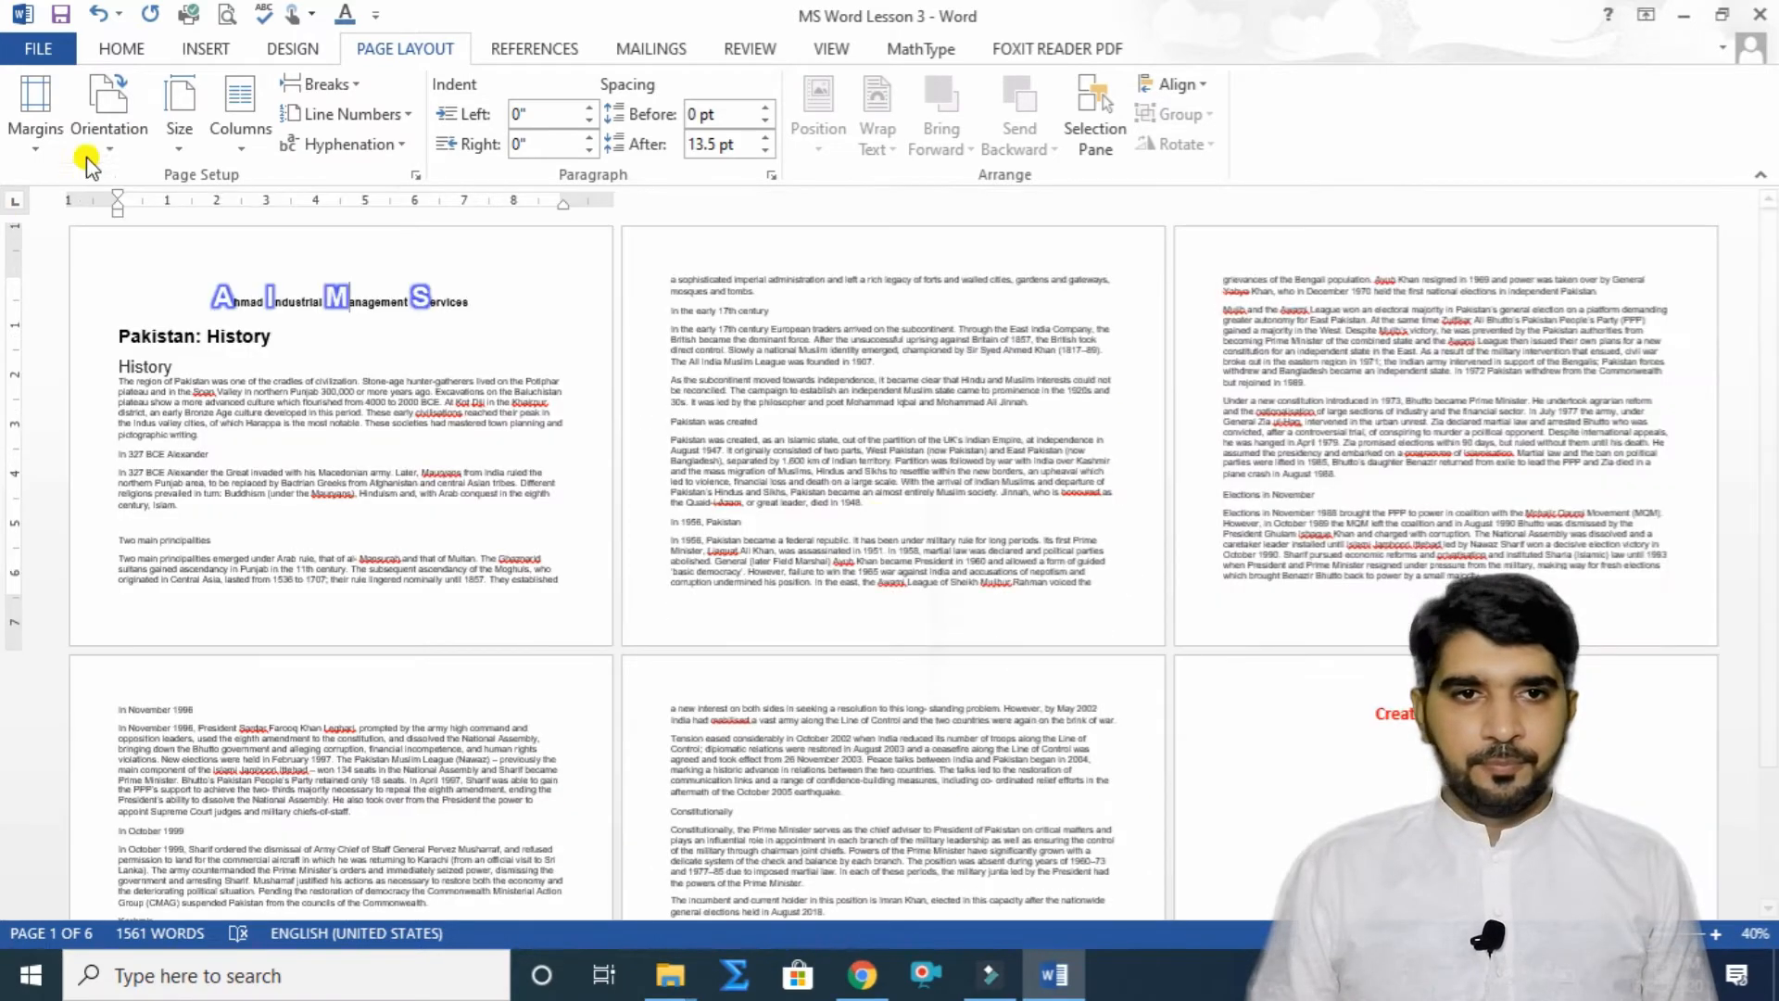
Alternate the page orientation between Portrait and Landscape to compare the layouts, finishing in Portrait.
{"action": "left_click", "coordinate": [102, 120]}
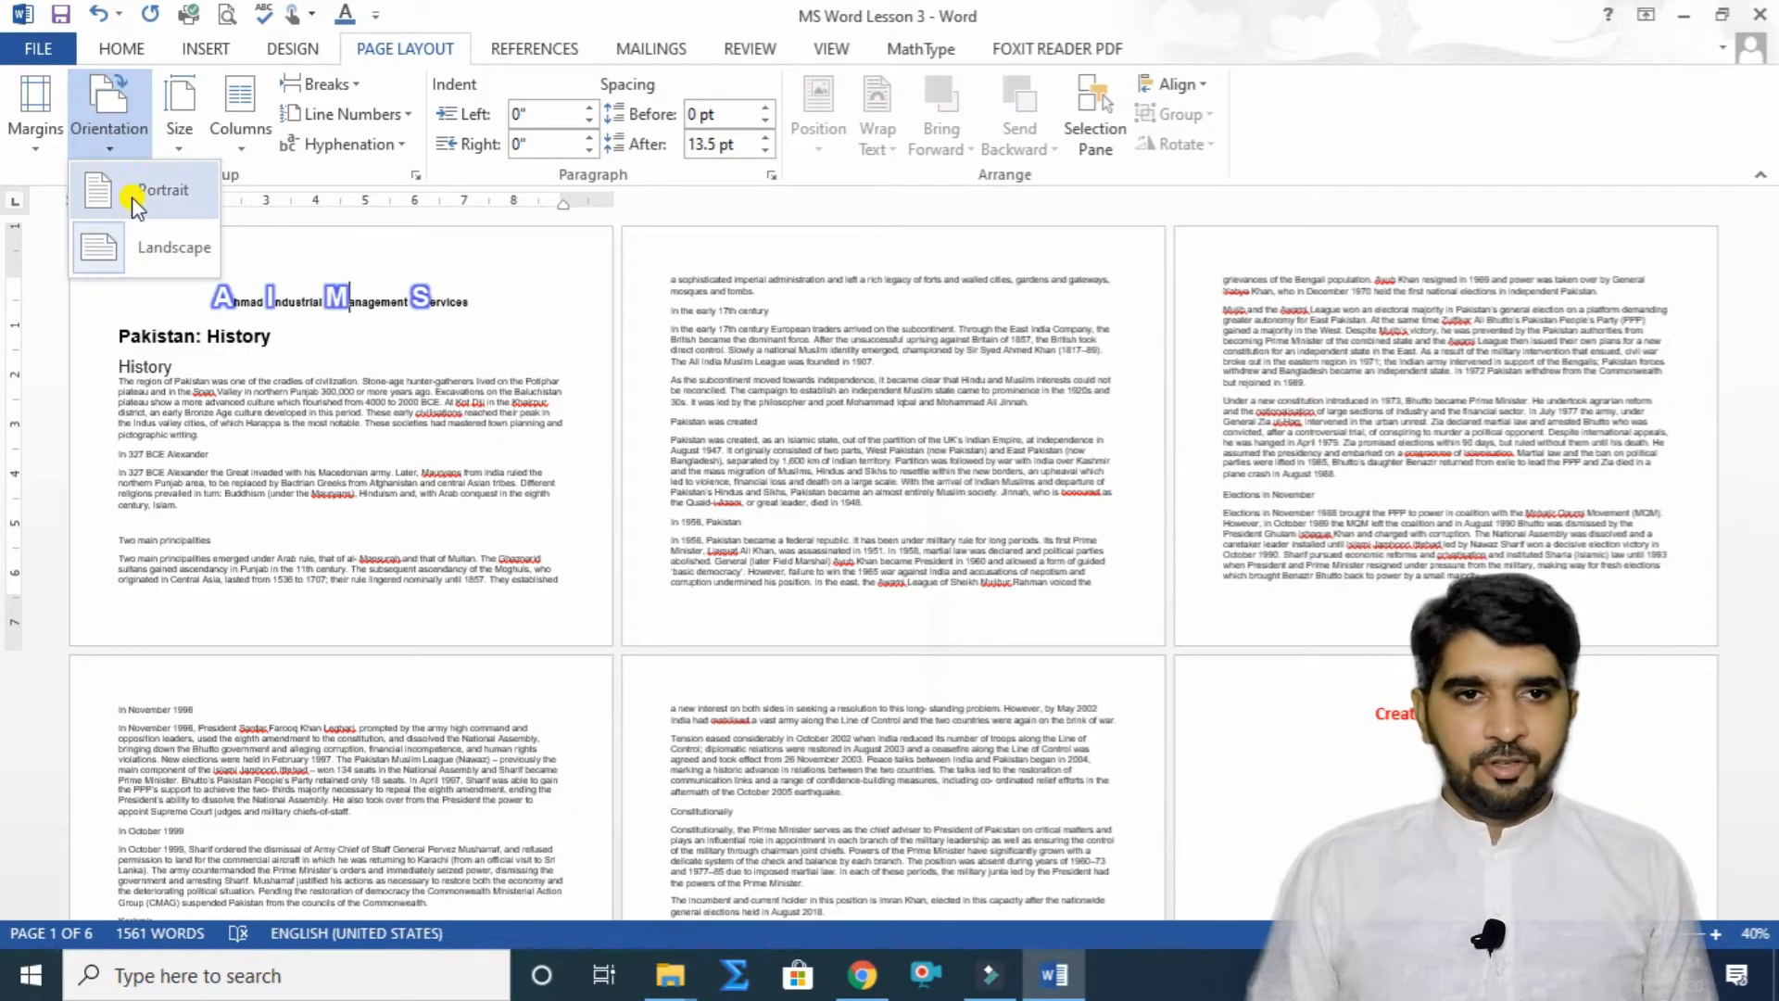
{"action": "left_click", "coordinate": [134, 189]}
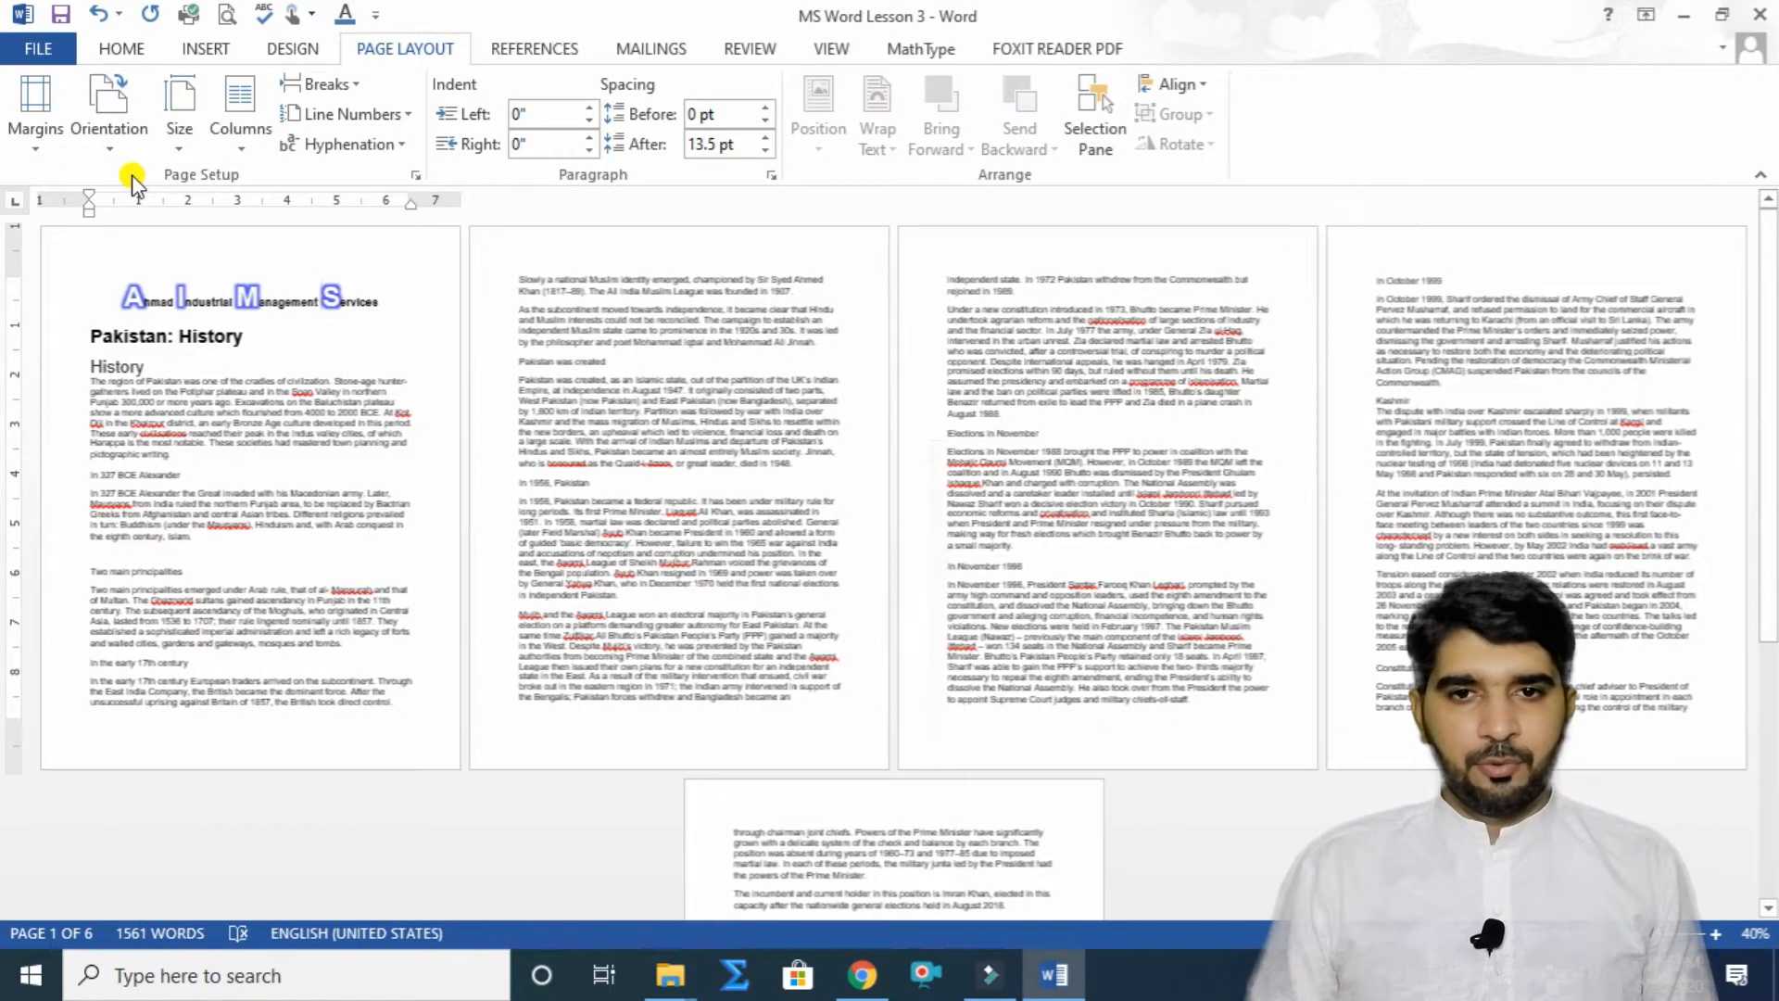
{"action": "left_click", "coordinate": [98, 115]}
{"action": "left_click", "coordinate": [163, 242]}
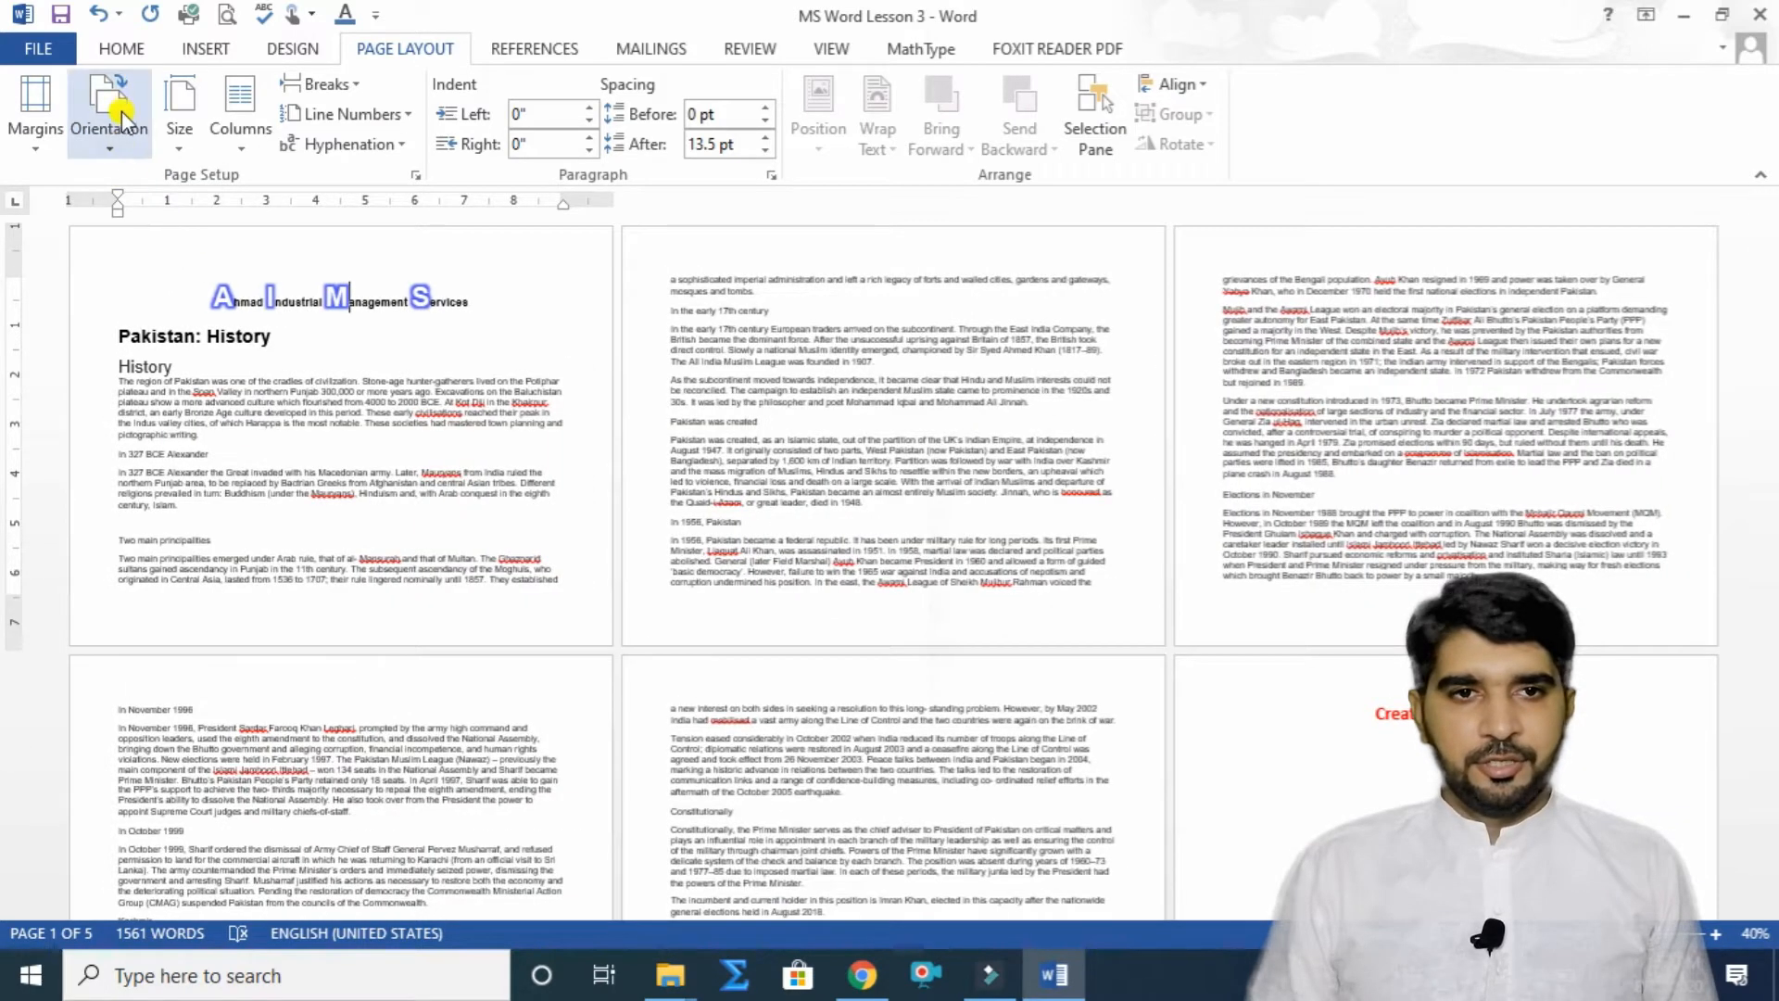
{"action": "left_click", "coordinate": [121, 109]}
{"action": "left_click", "coordinate": [142, 256]}
{"action": "left_click", "coordinate": [109, 125]}
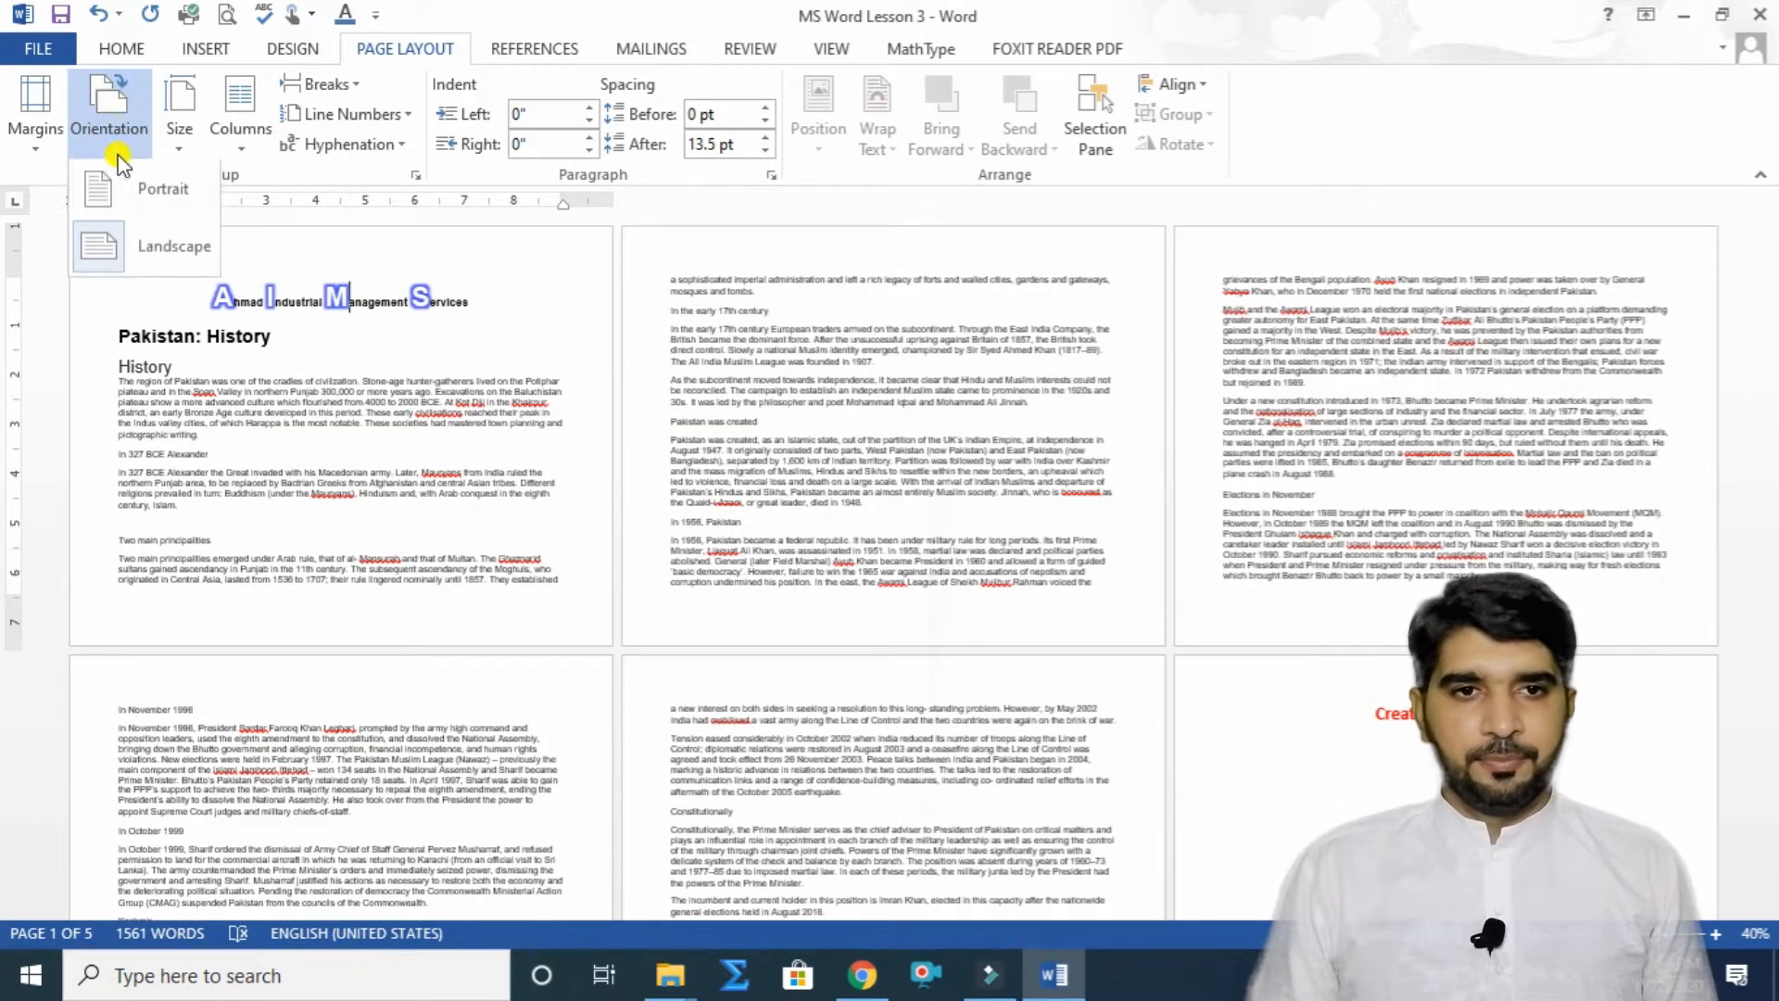
{"action": "left_click", "coordinate": [139, 190]}
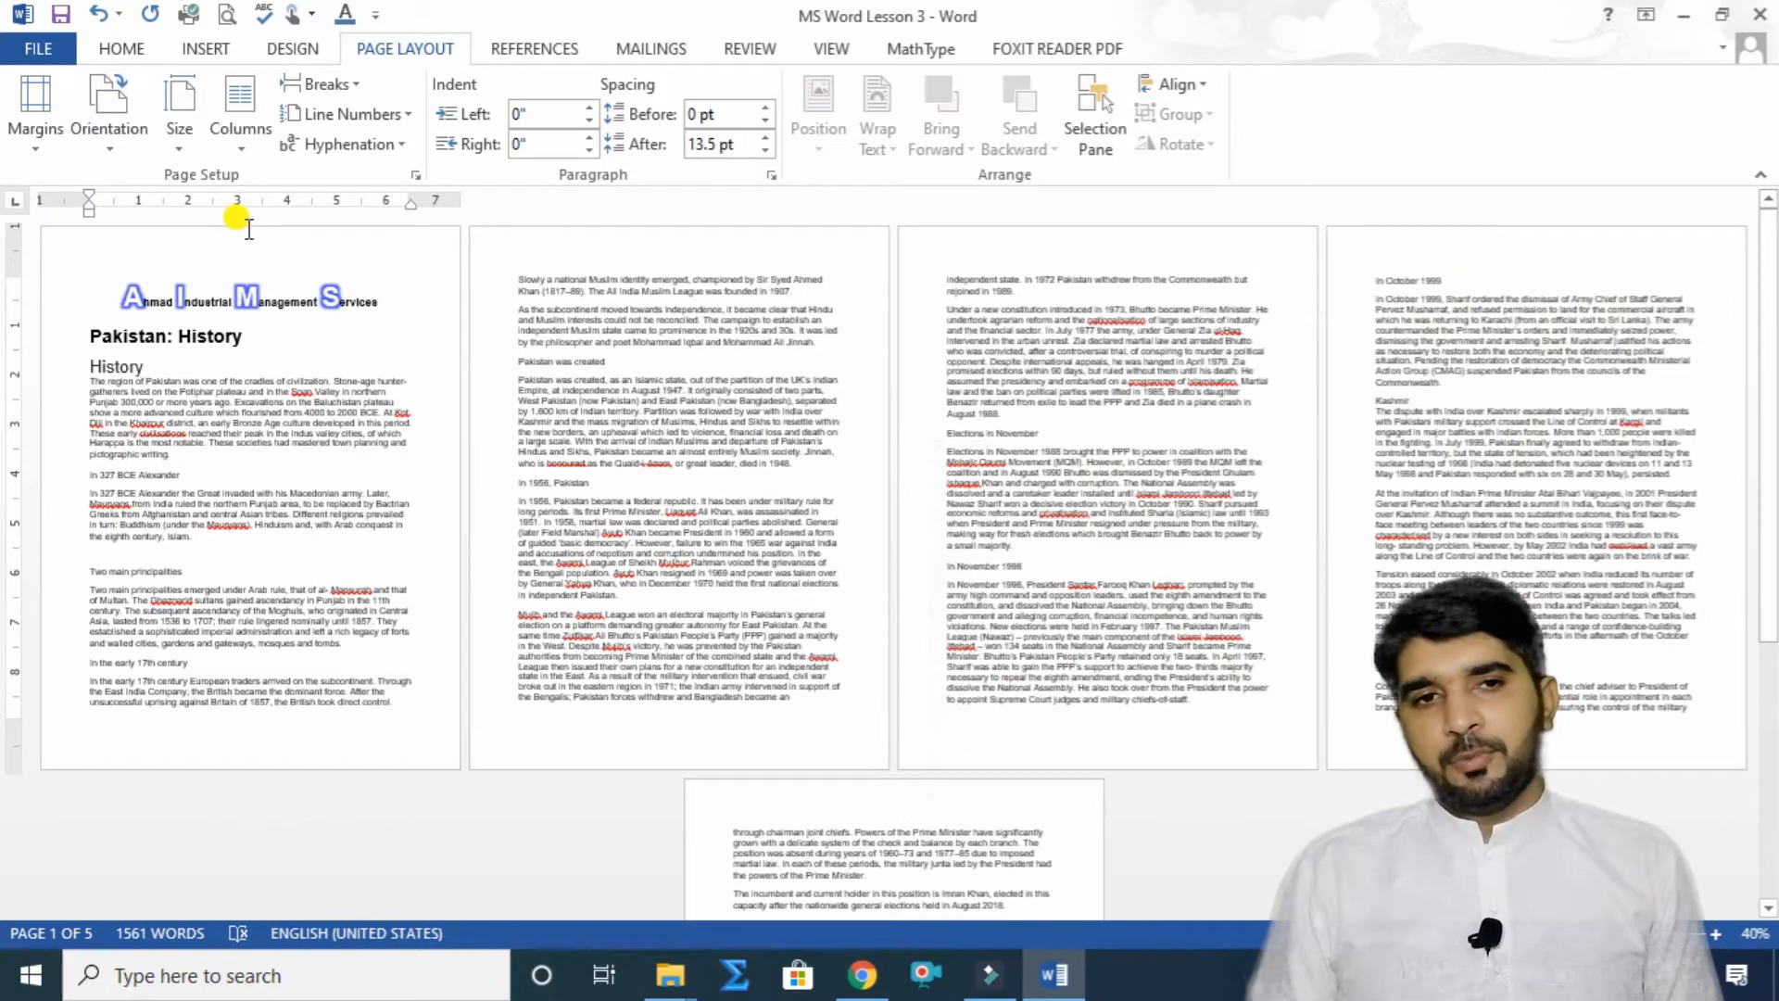
Try the Legal 8.5" x 14" paper size followed by Executive 7.25" x 10.5" and review the pages.
{"action": "left_click", "coordinate": [188, 139]}
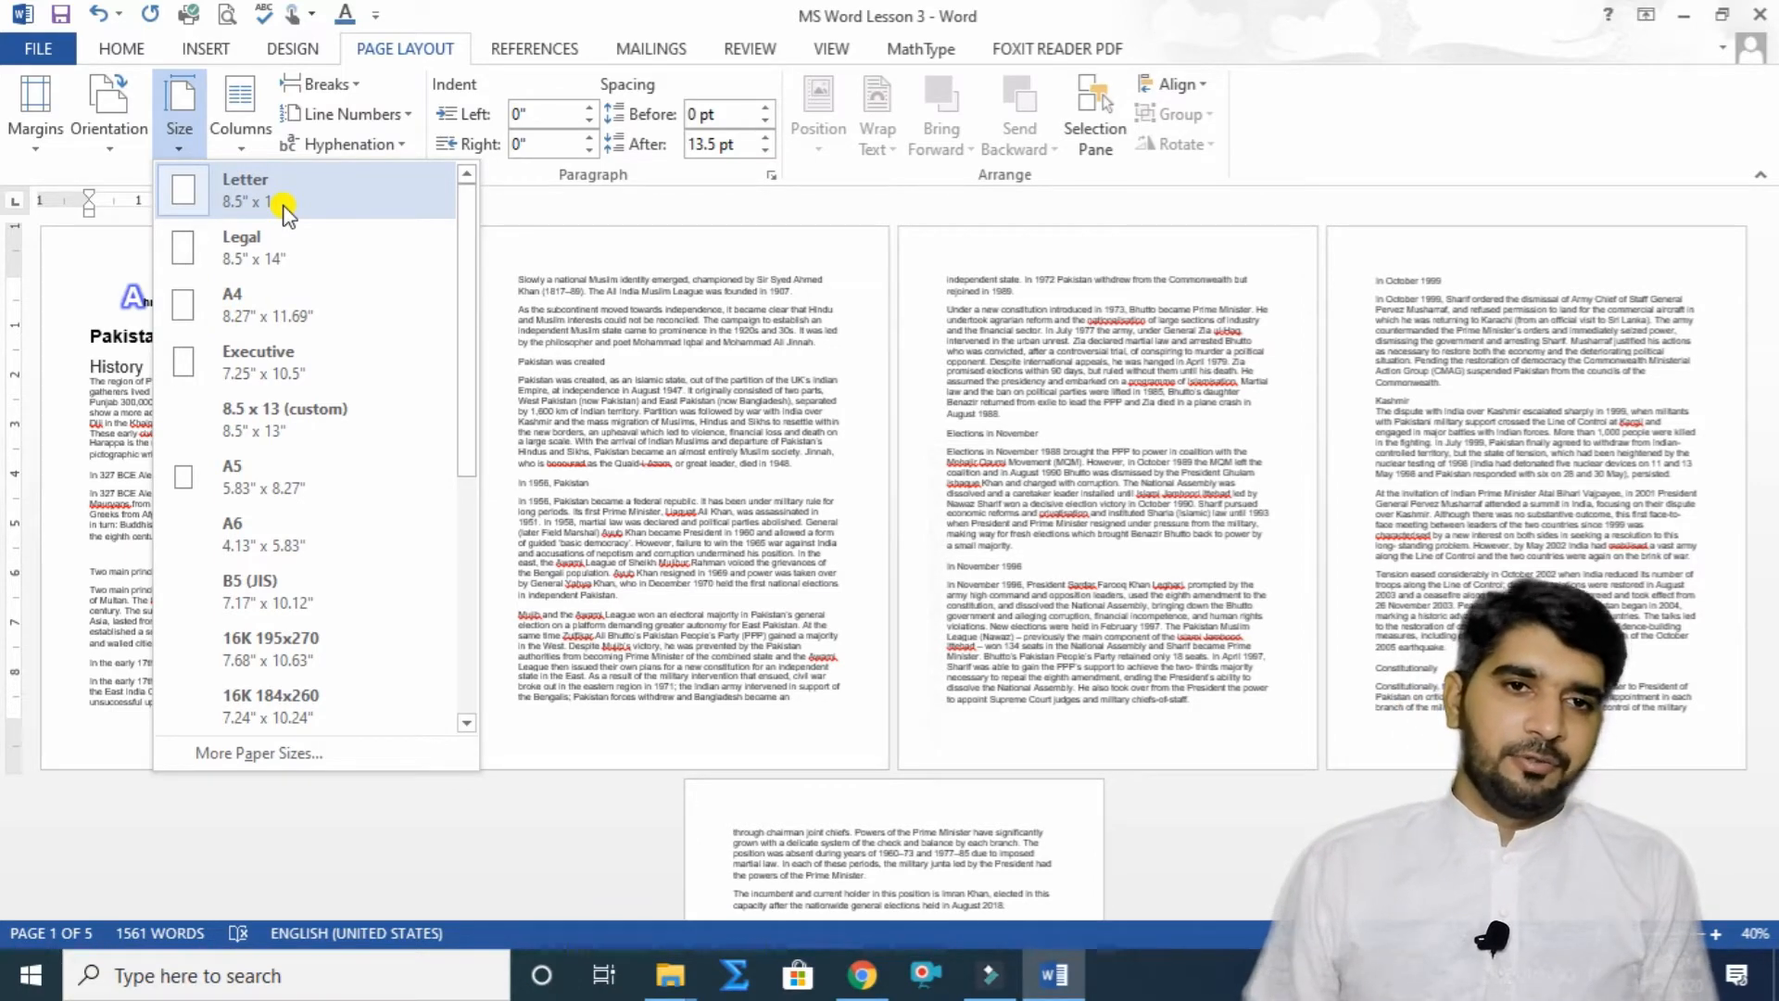
{"action": "left_click", "coordinate": [254, 246]}
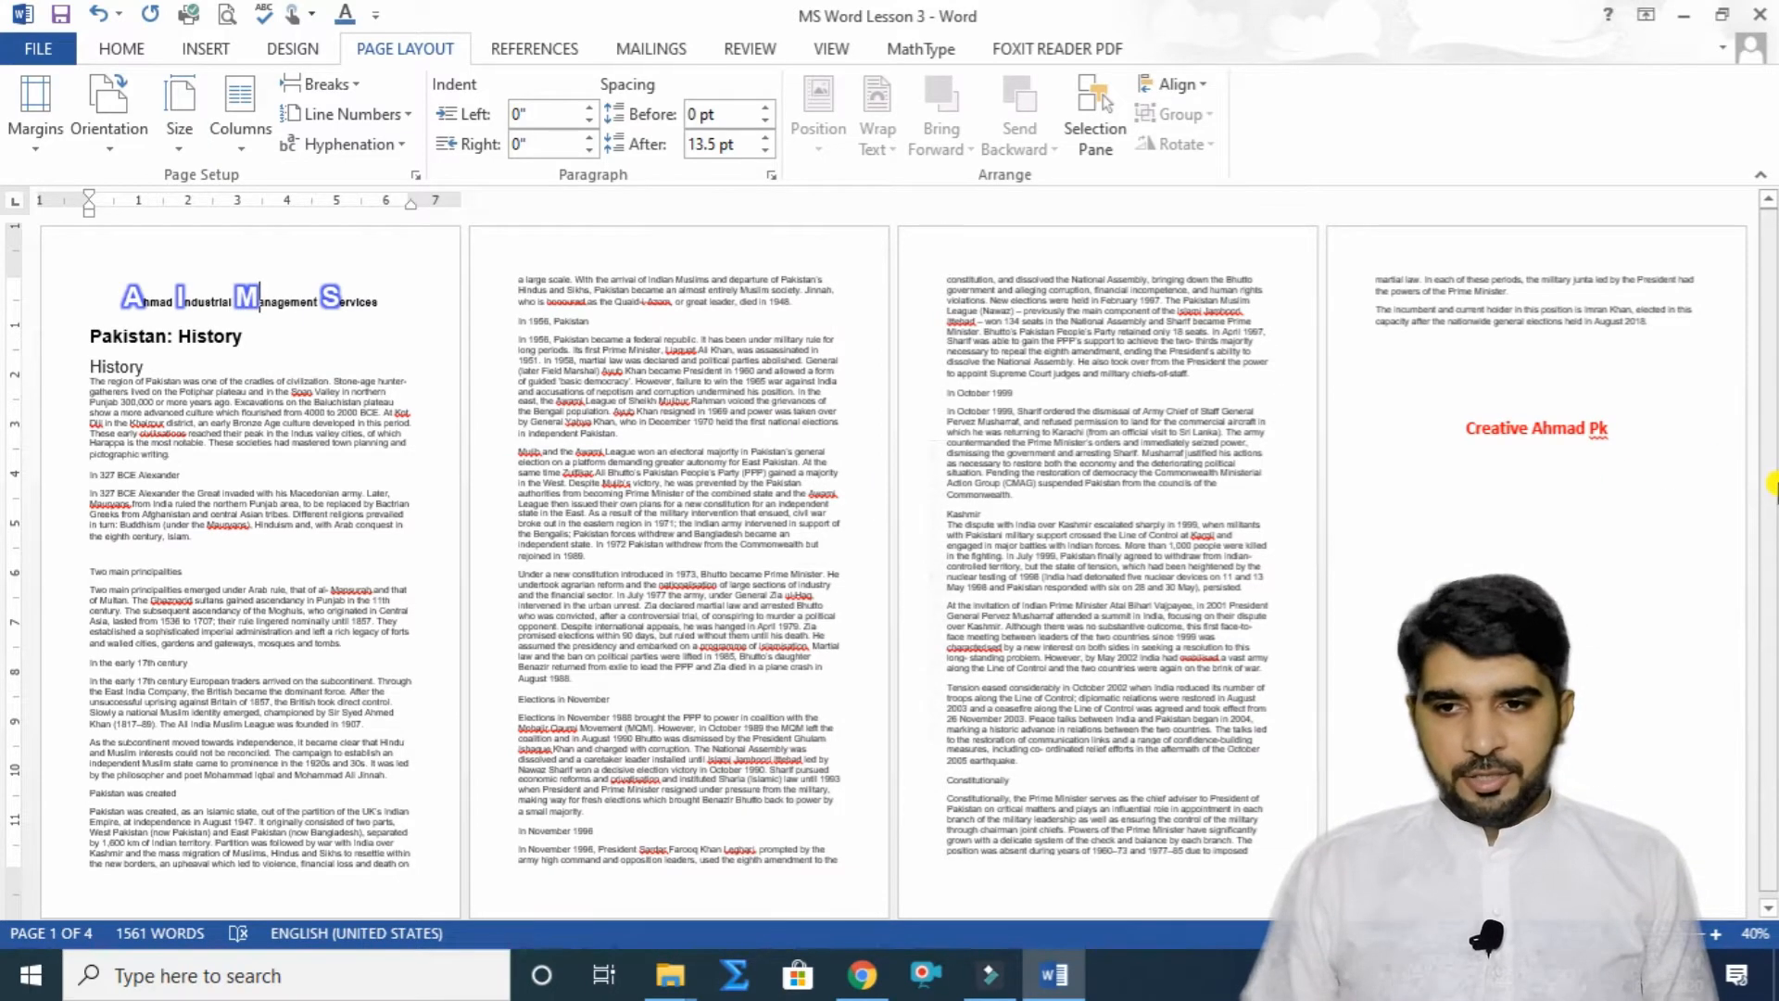
{"action": "scroll", "coordinate": [1770, 481], "scroll_direction": "down", "scroll_amount": 1}
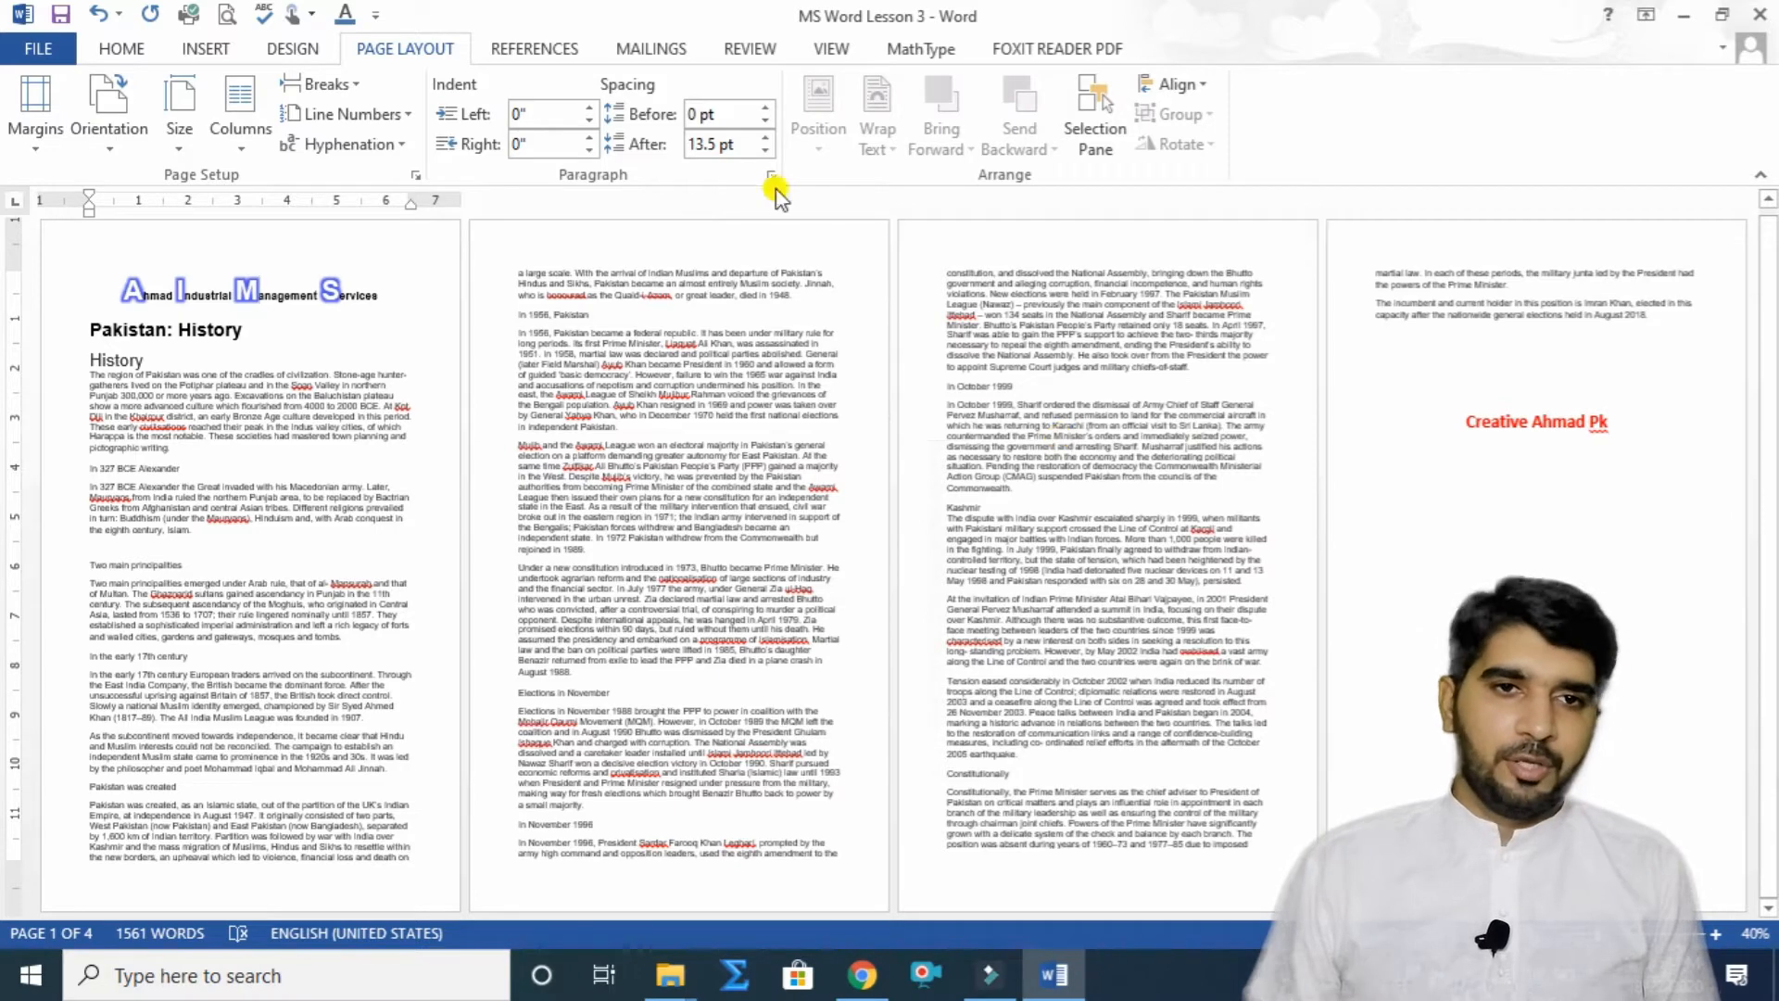
{"action": "left_click", "coordinate": [176, 125]}
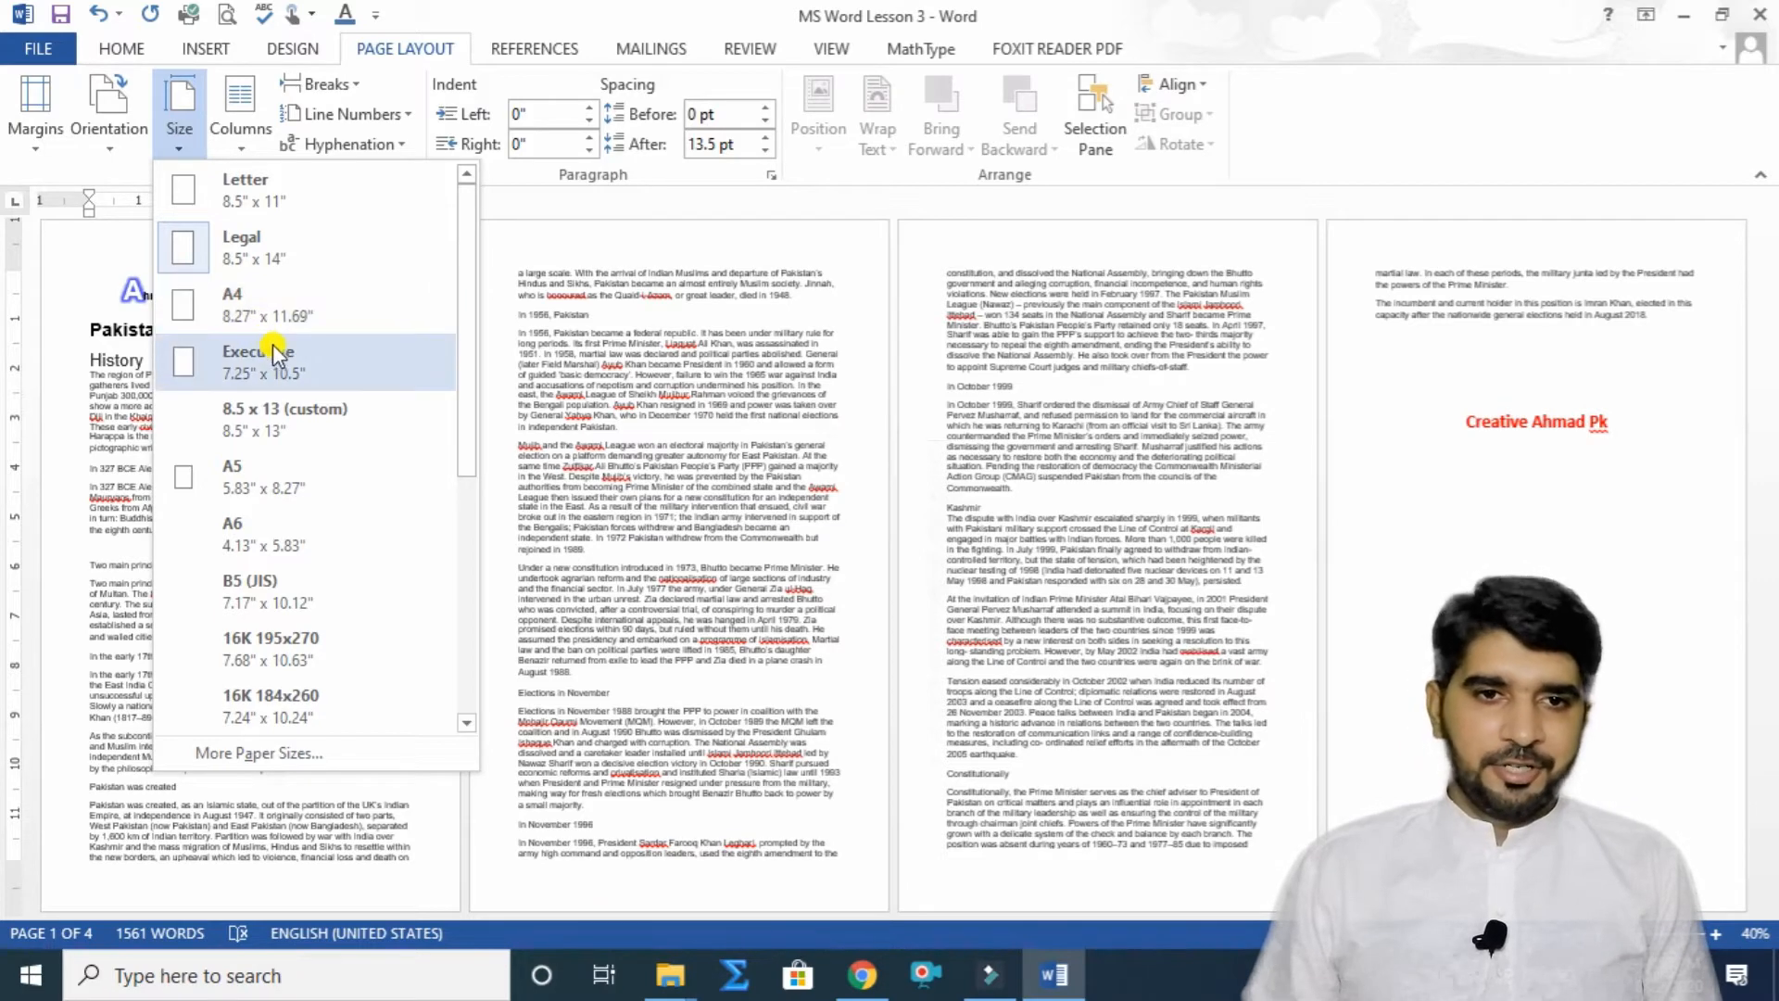
{"action": "left_click", "coordinate": [295, 373]}
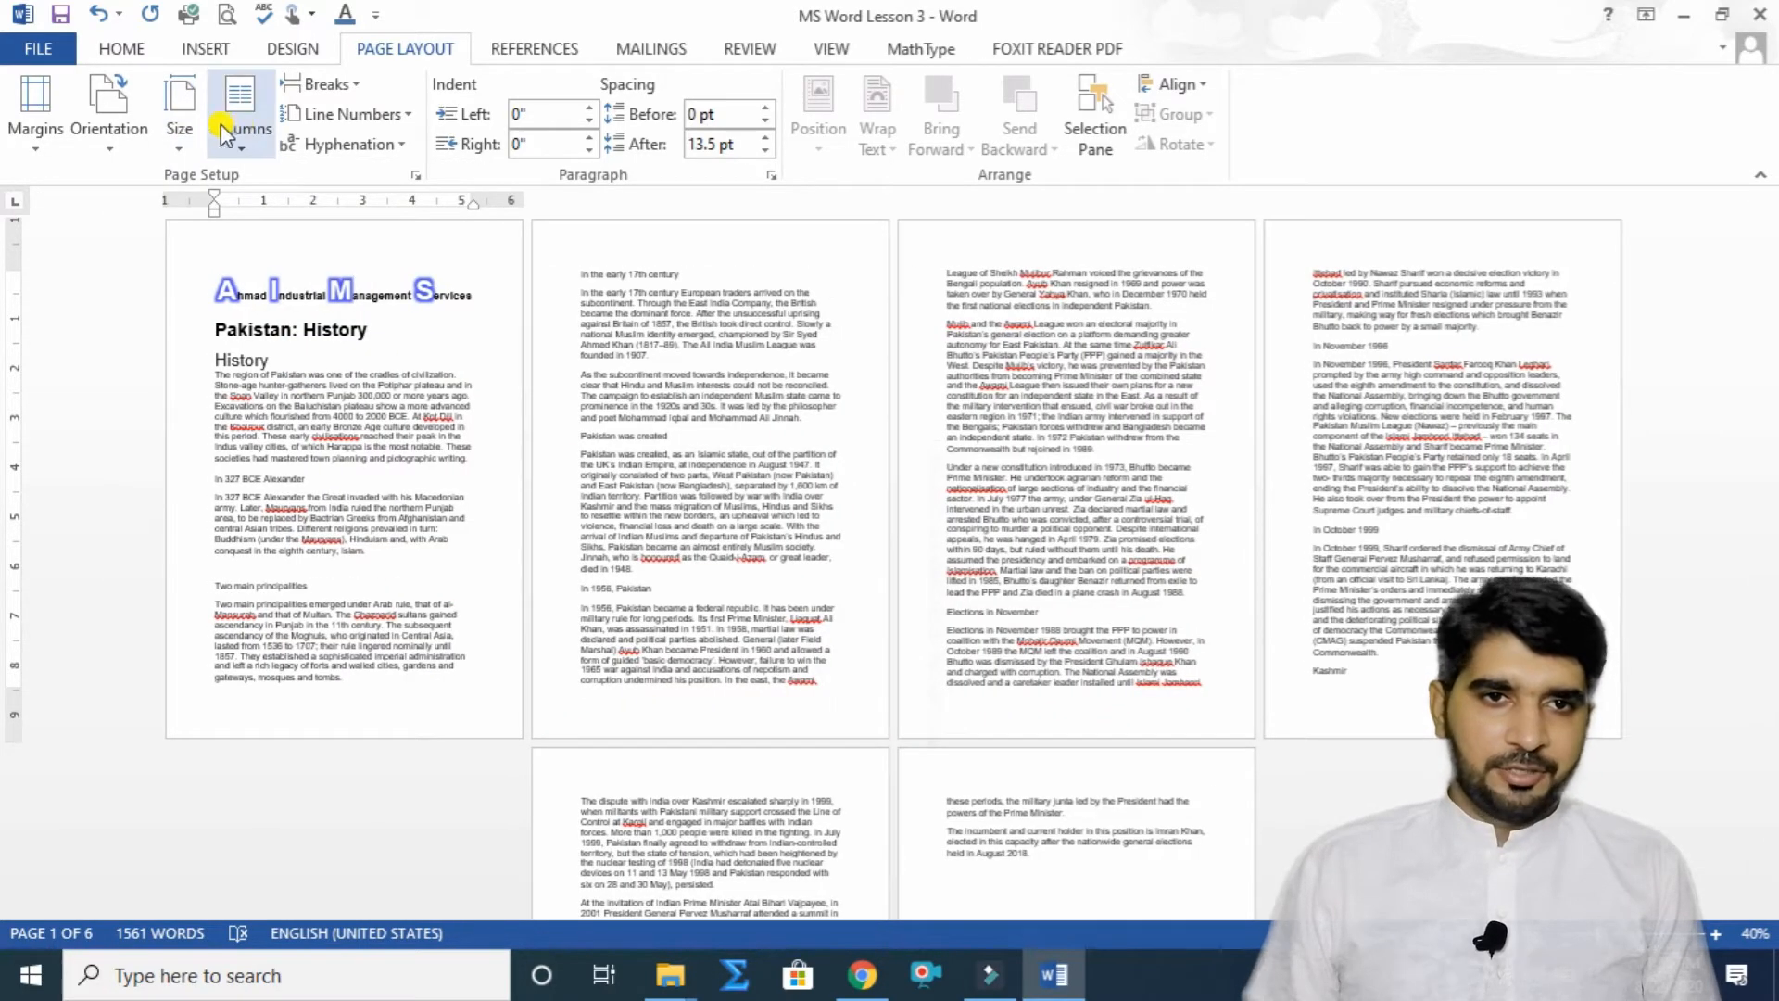
Try the Envelope #10 paper size of 4.12" x 9.5" on the document.
{"action": "left_click", "coordinate": [180, 134]}
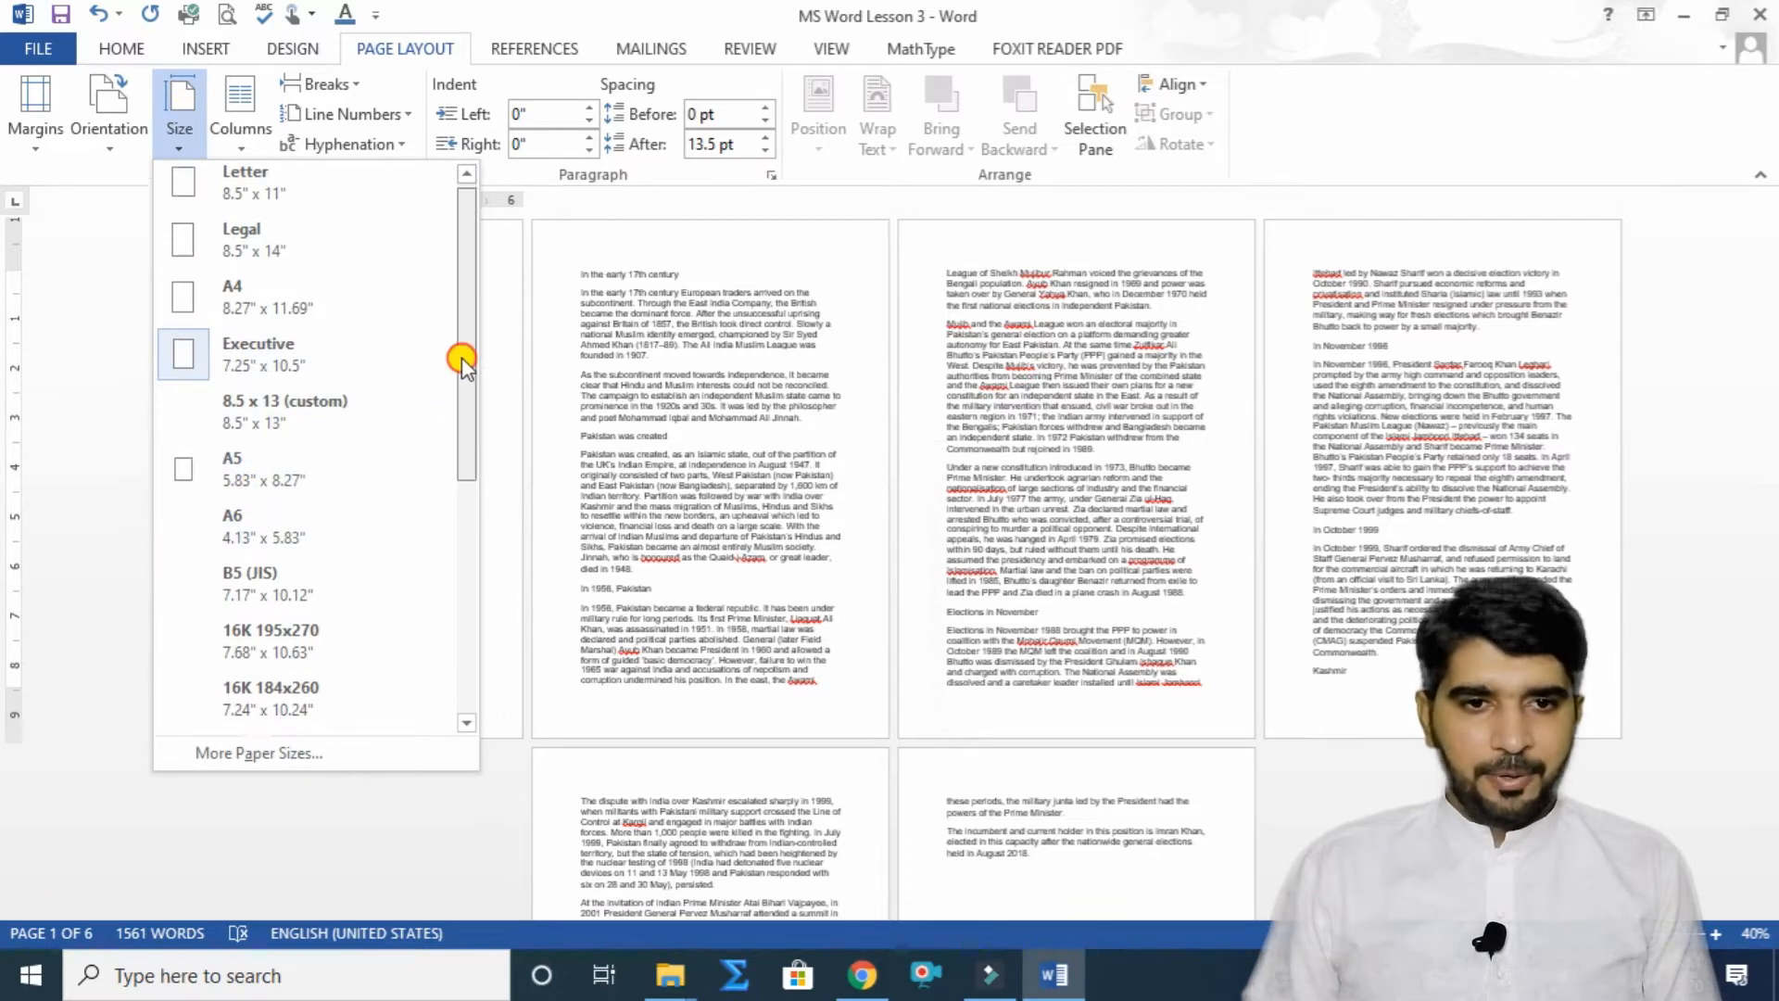
{"action": "left_click_drag", "start_coordinate": [461, 358], "coordinate": [461, 575]}
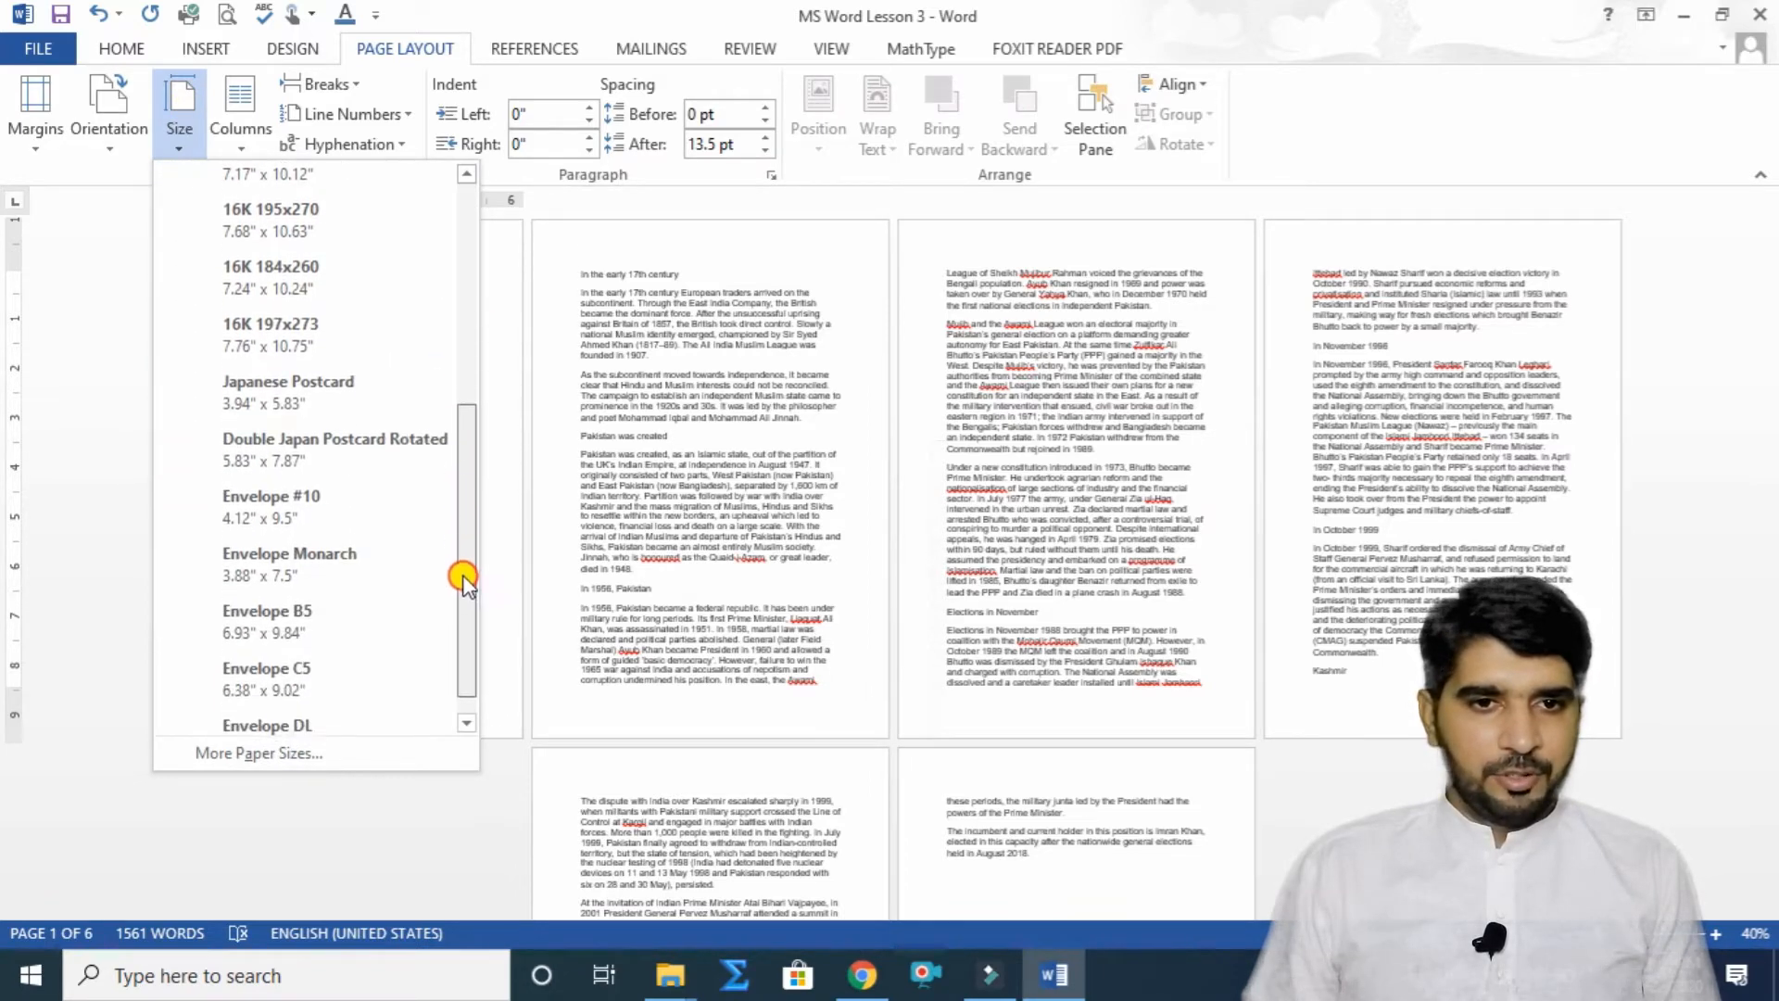
{"action": "left_click", "coordinate": [270, 506]}
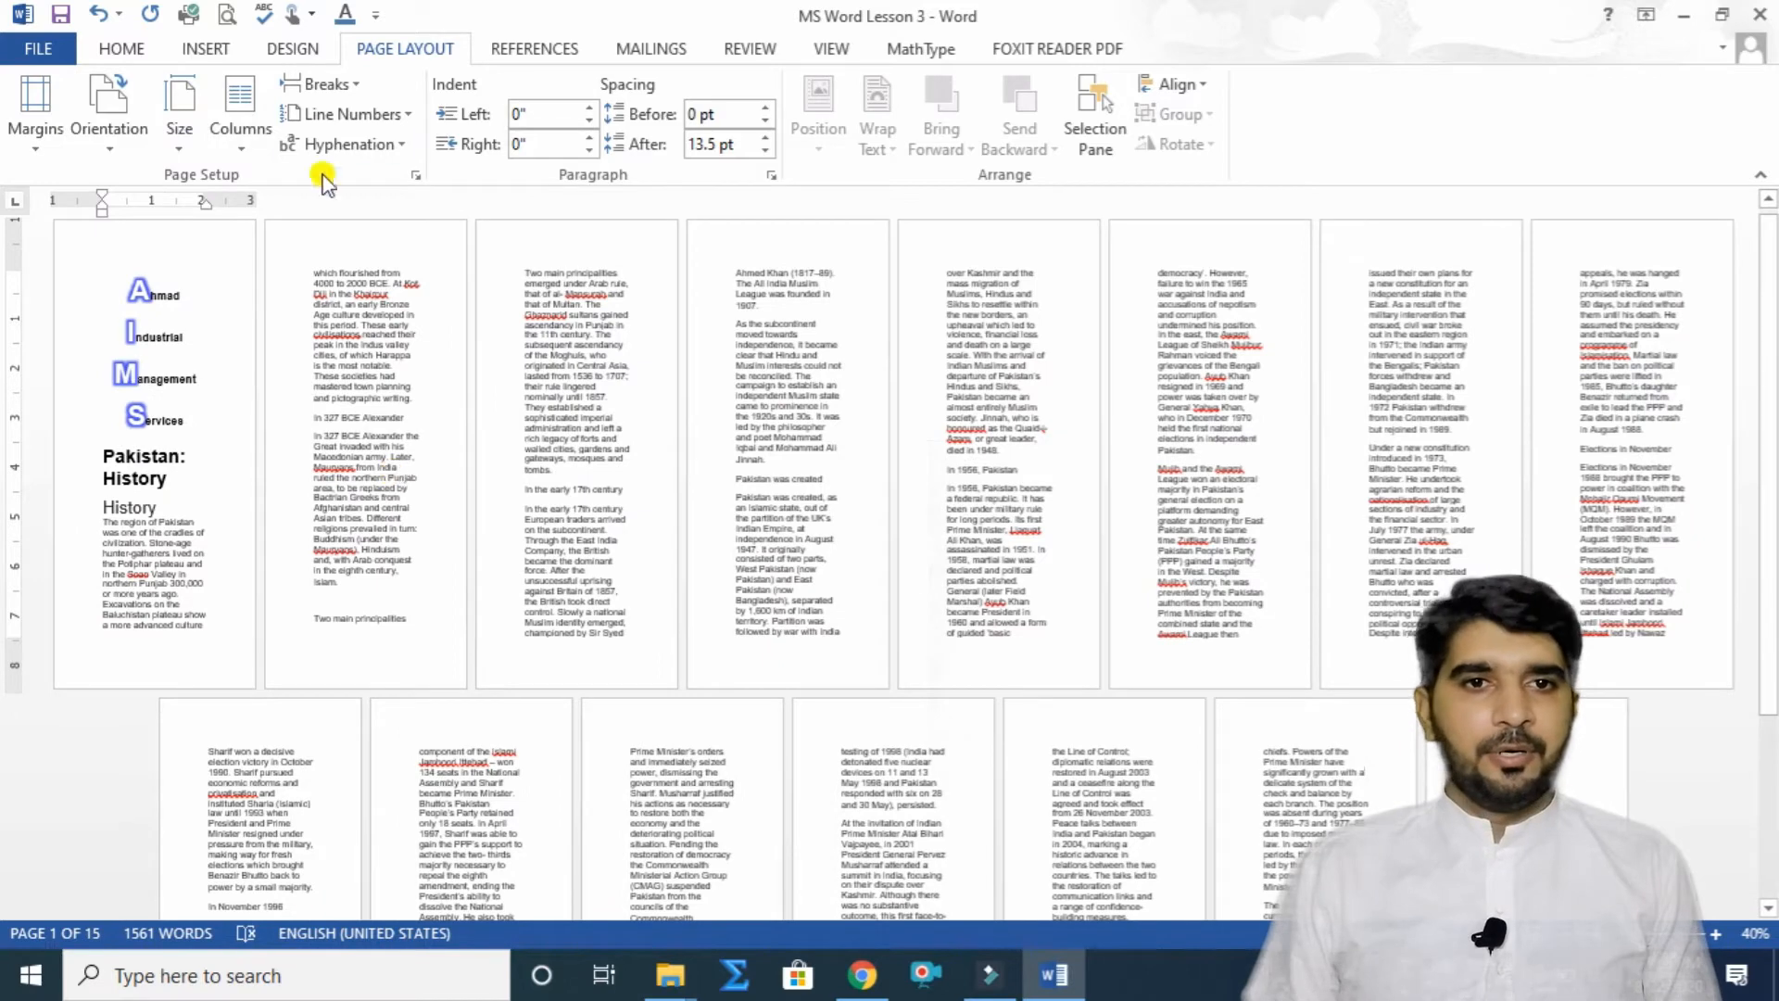
Set the paper size to A4, 8.27" x 11.69", for the whole document through the full paper size settings.
{"action": "left_click", "coordinate": [179, 130]}
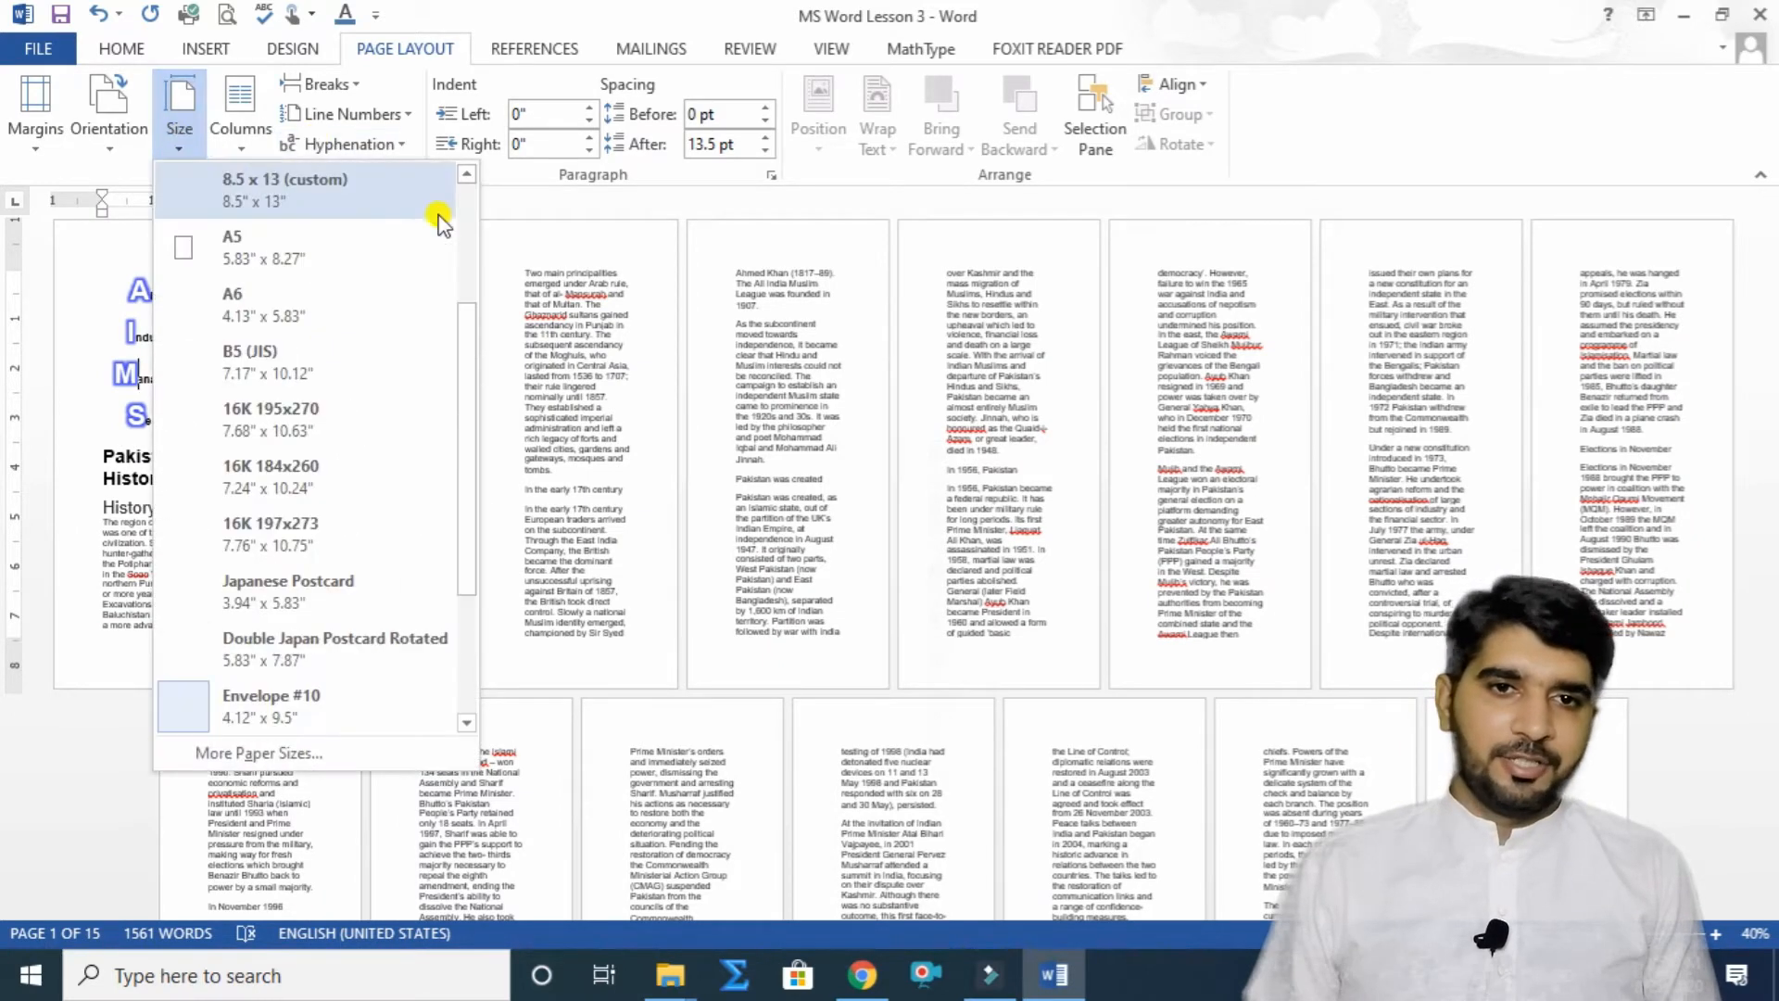
{"action": "left_click_drag", "start_coordinate": [469, 298], "coordinate": [476, 520]}
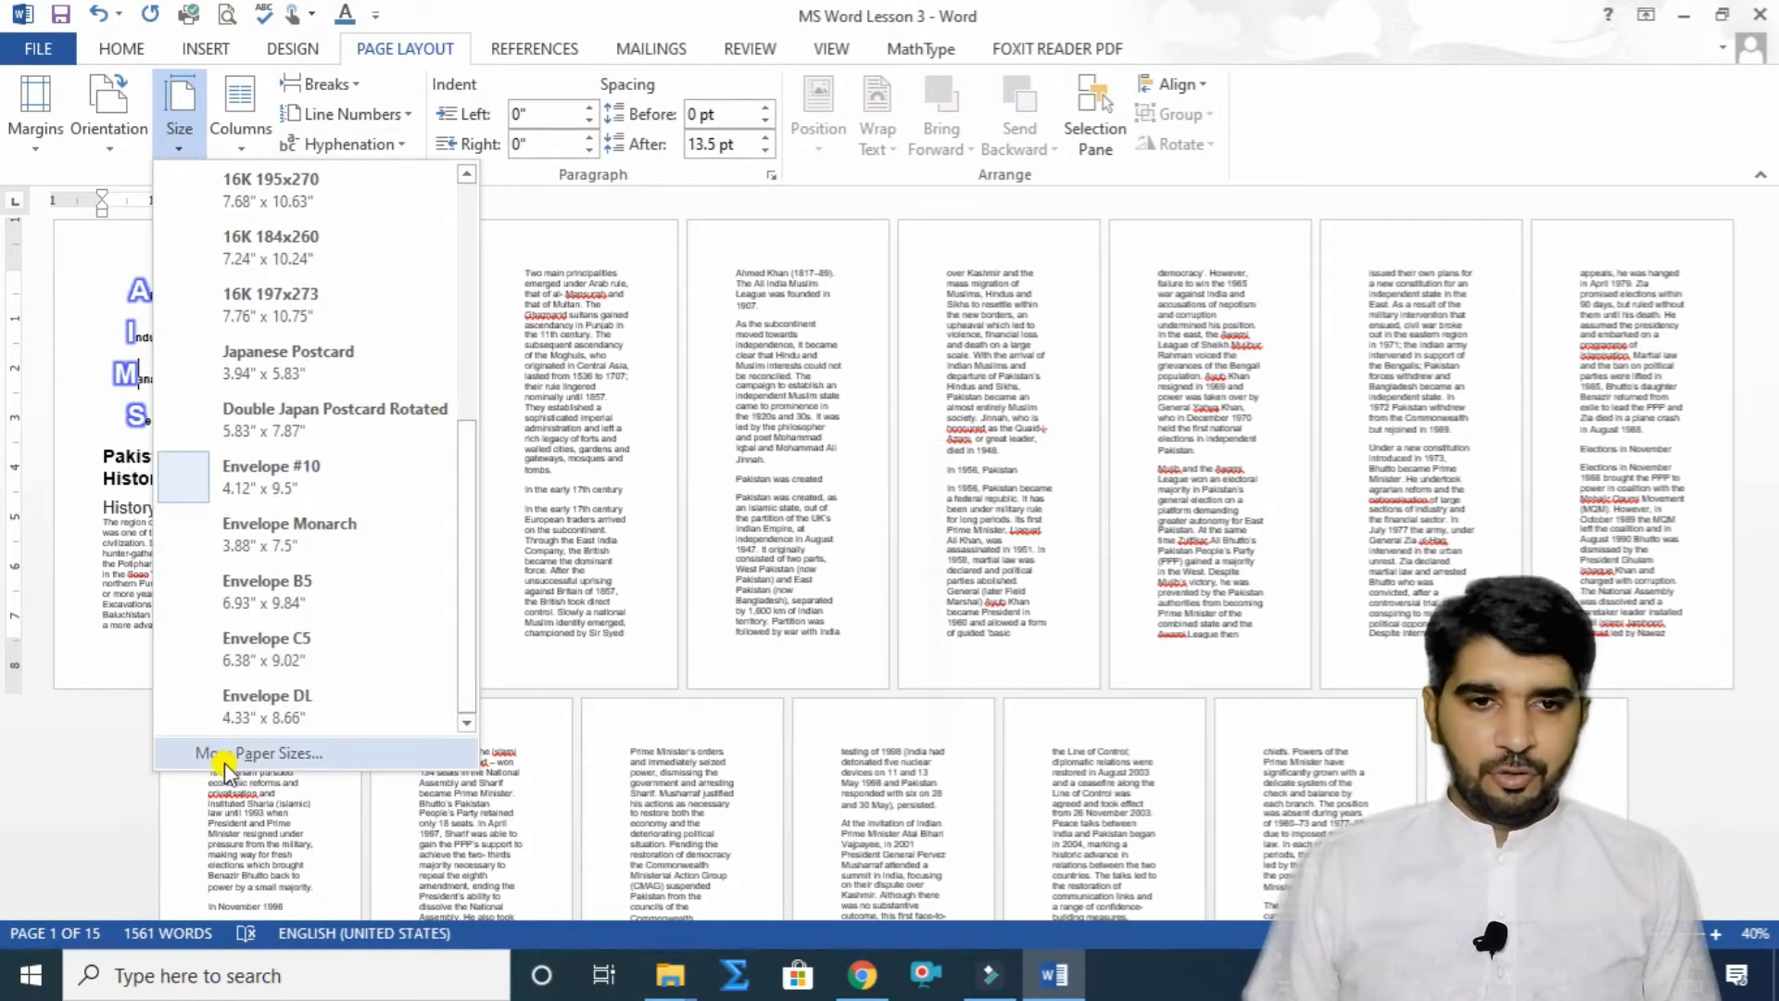
{"action": "left_click", "coordinate": [267, 754]}
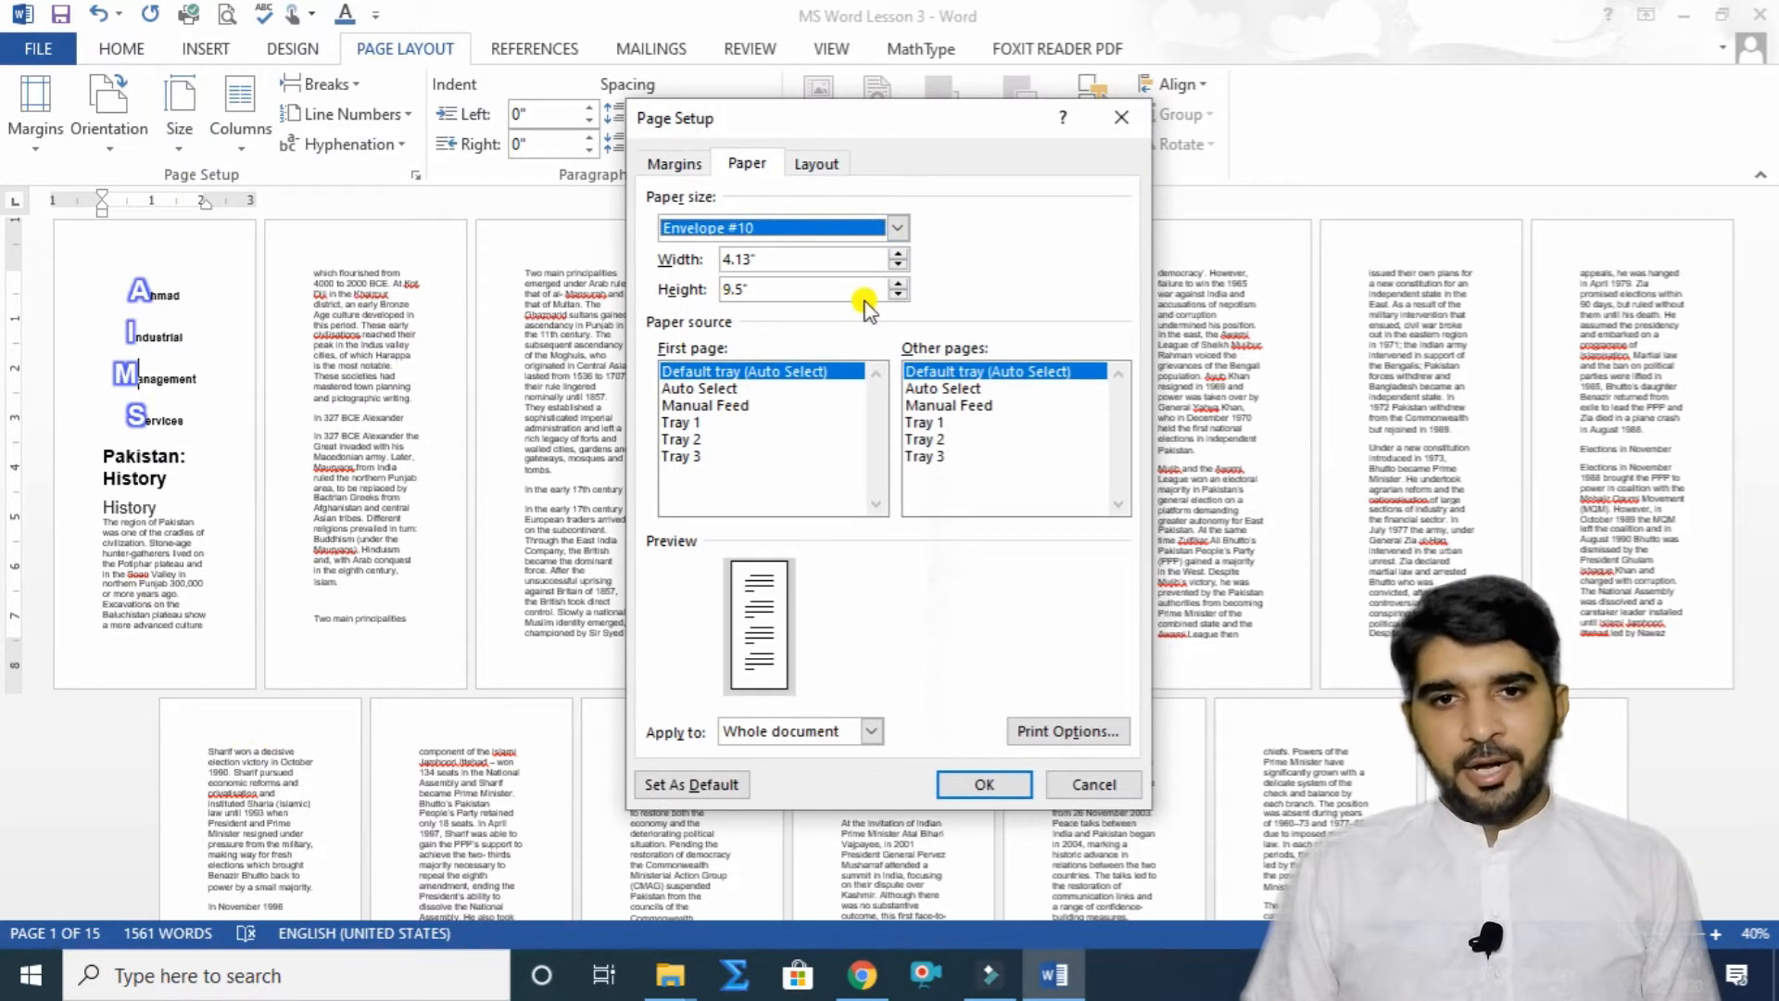
{"action": "left_click", "coordinate": [888, 229]}
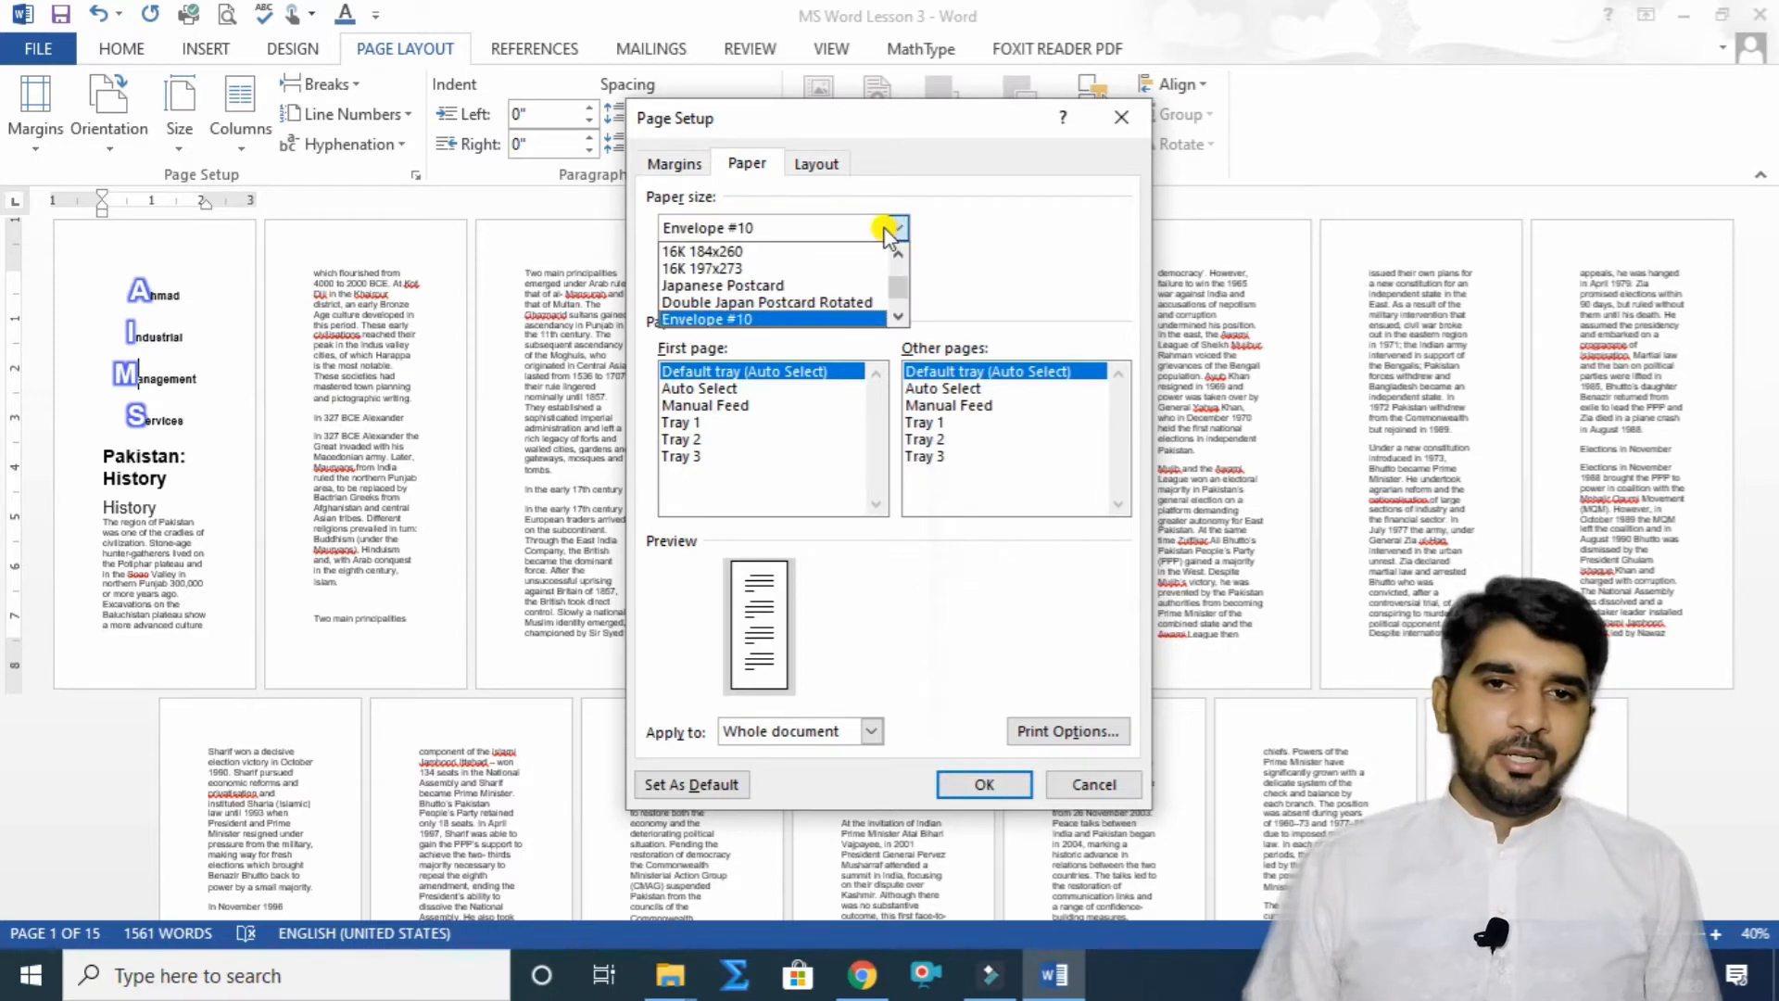
{"action": "scroll", "coordinate": [893, 264], "scroll_direction": "up", "scroll_amount": 5}
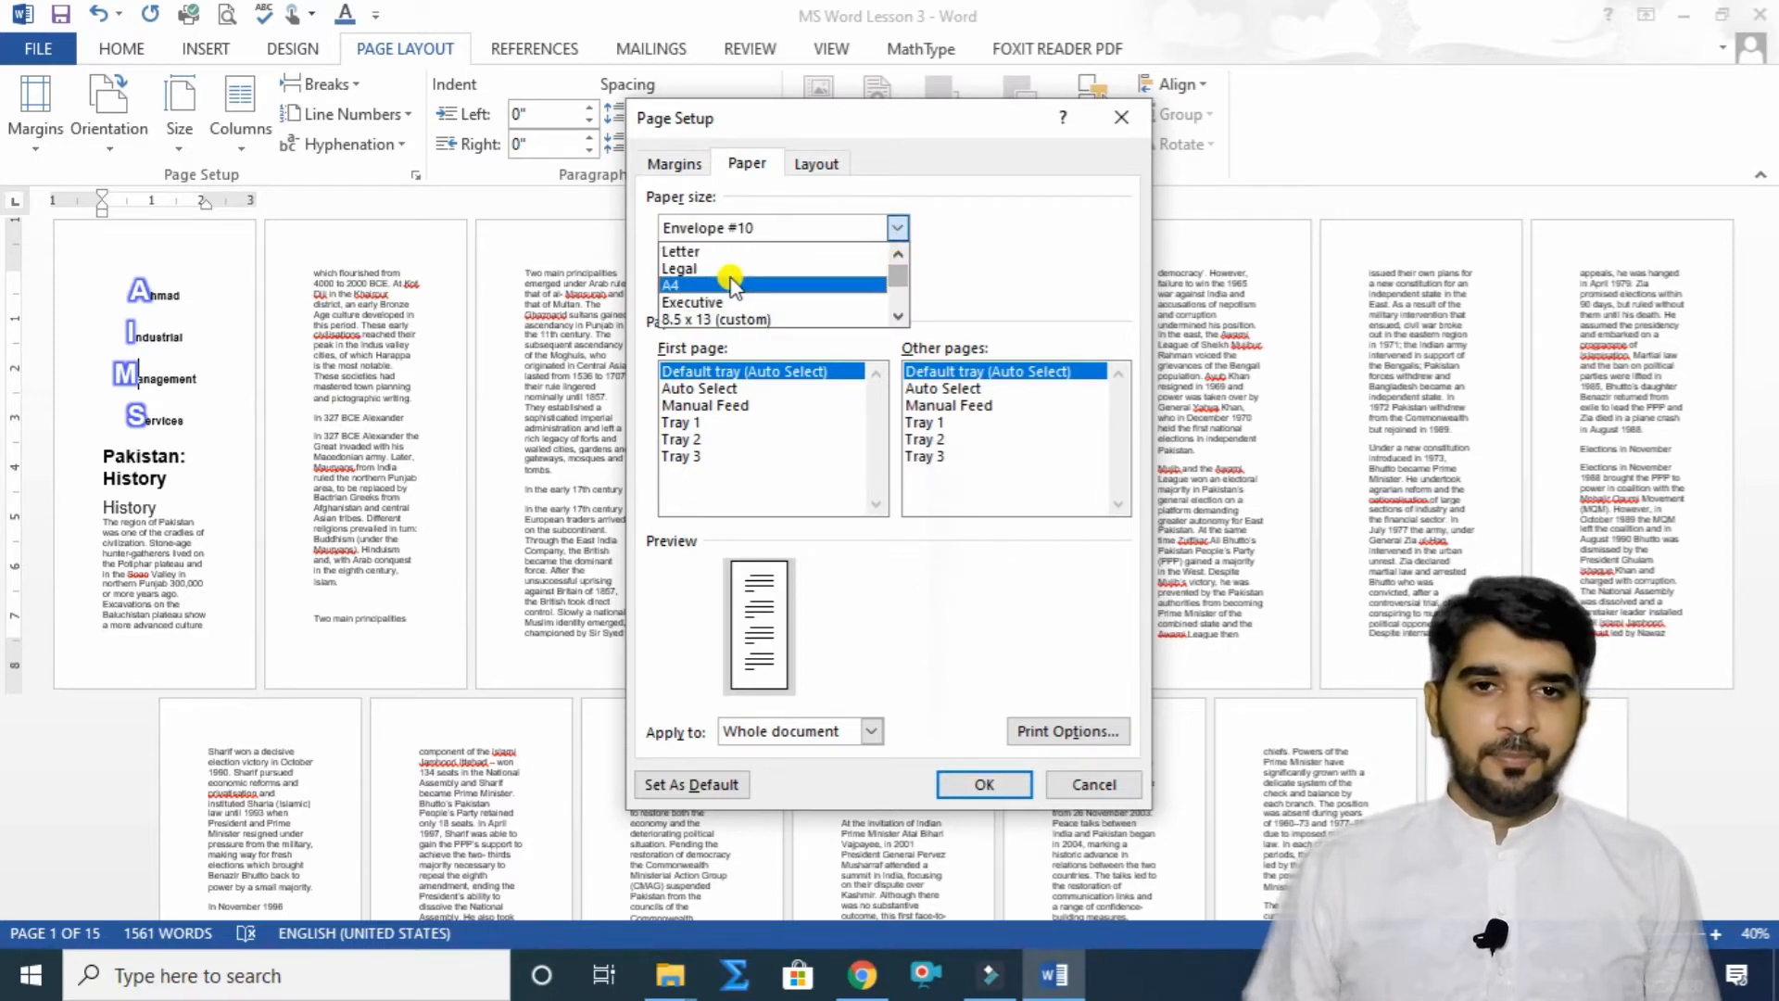
{"action": "left_click", "coordinate": [731, 285]}
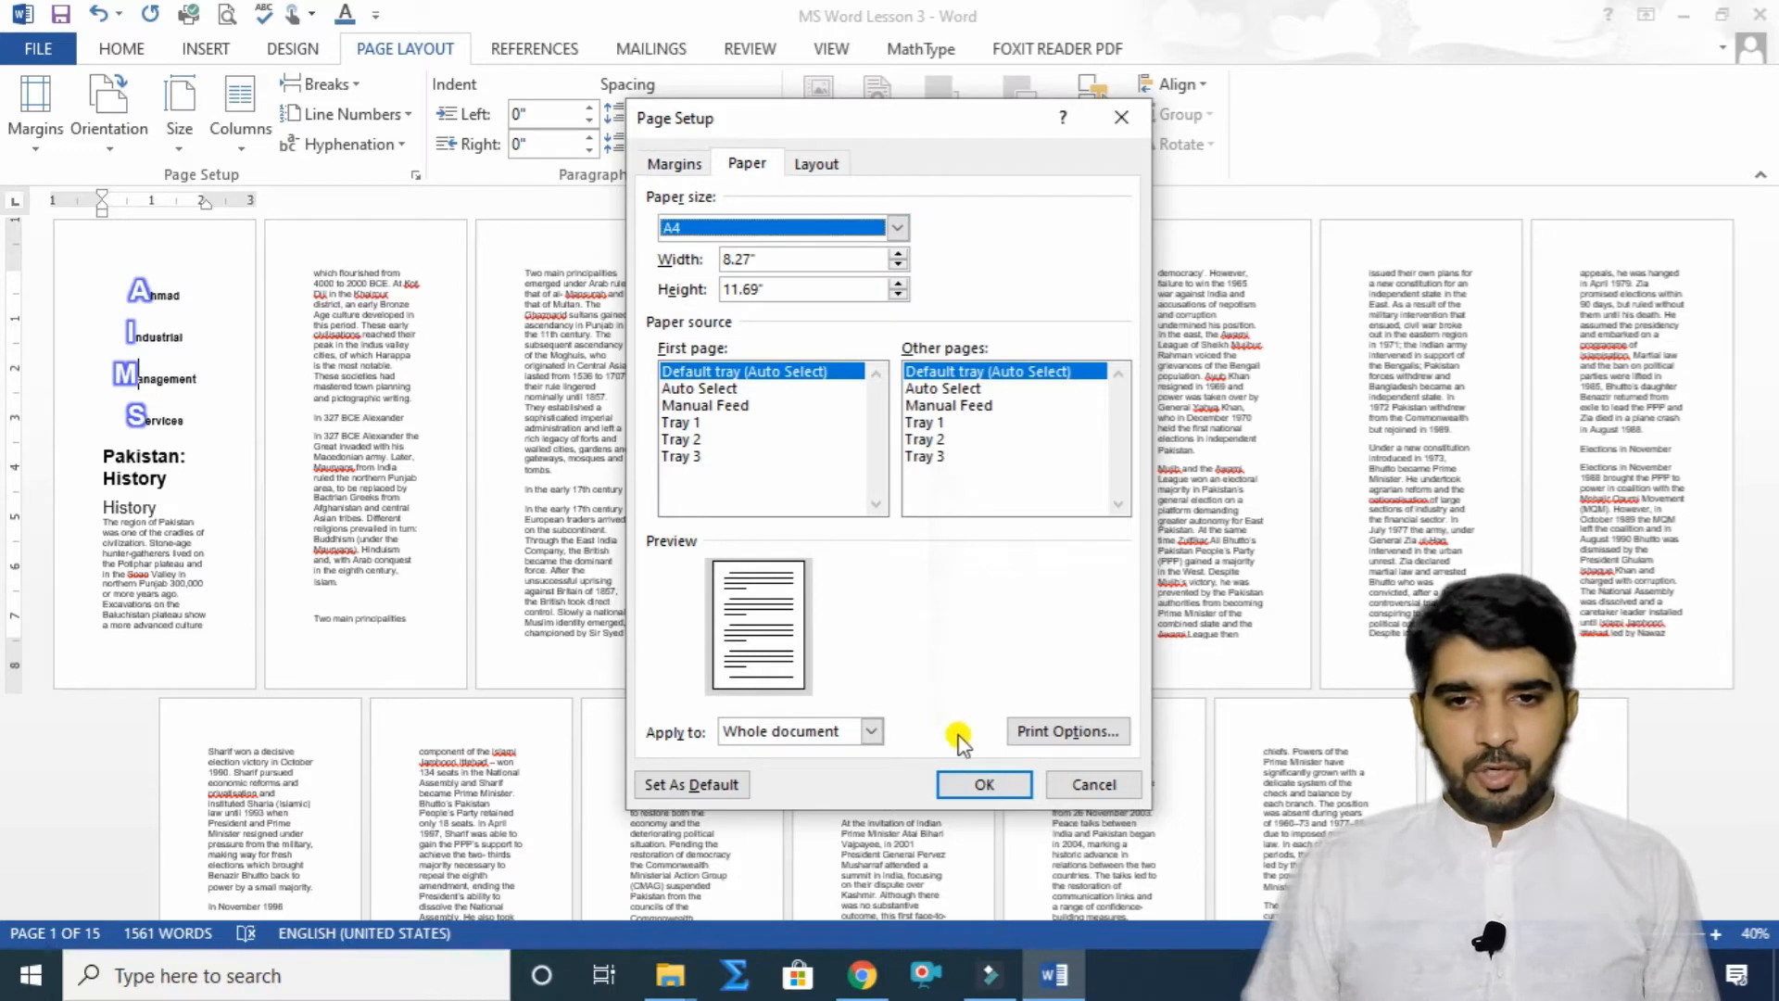
{"action": "left_click", "coordinate": [984, 784]}
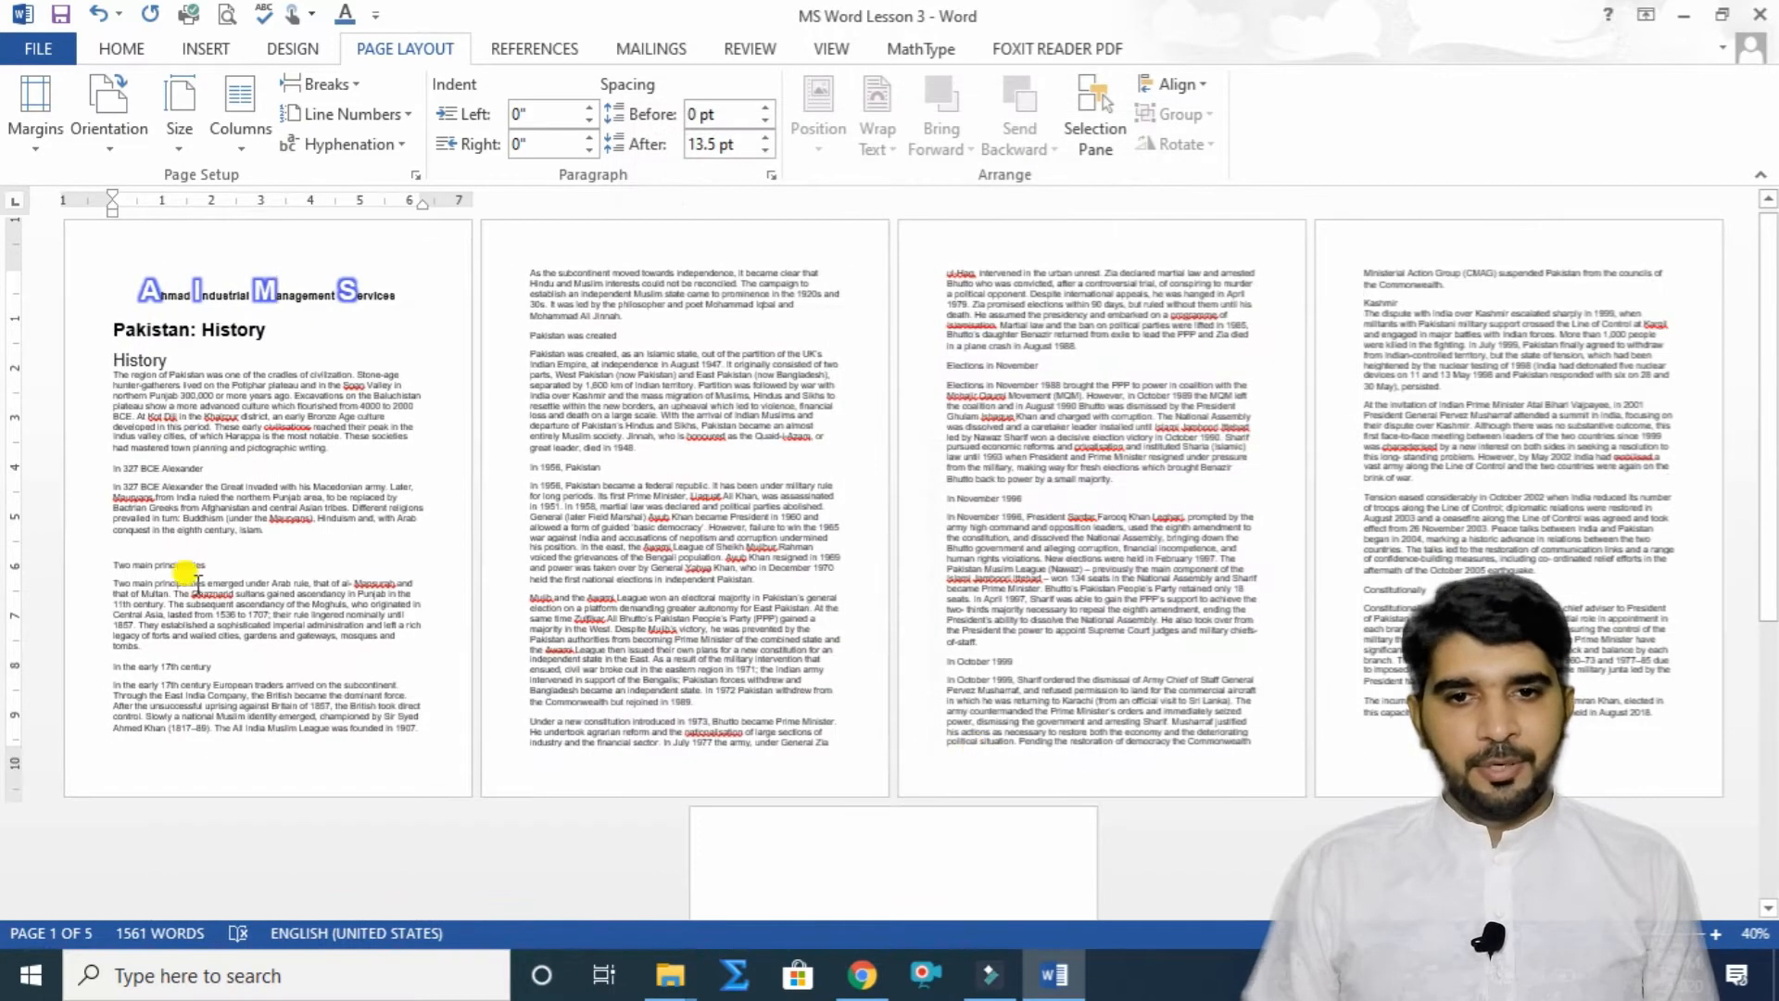
Try the Two and Three column layouts on the whole document and review how the pages look.
{"action": "left_click_drag", "start_coordinate": [1598, 934], "coordinate": [1639, 934]}
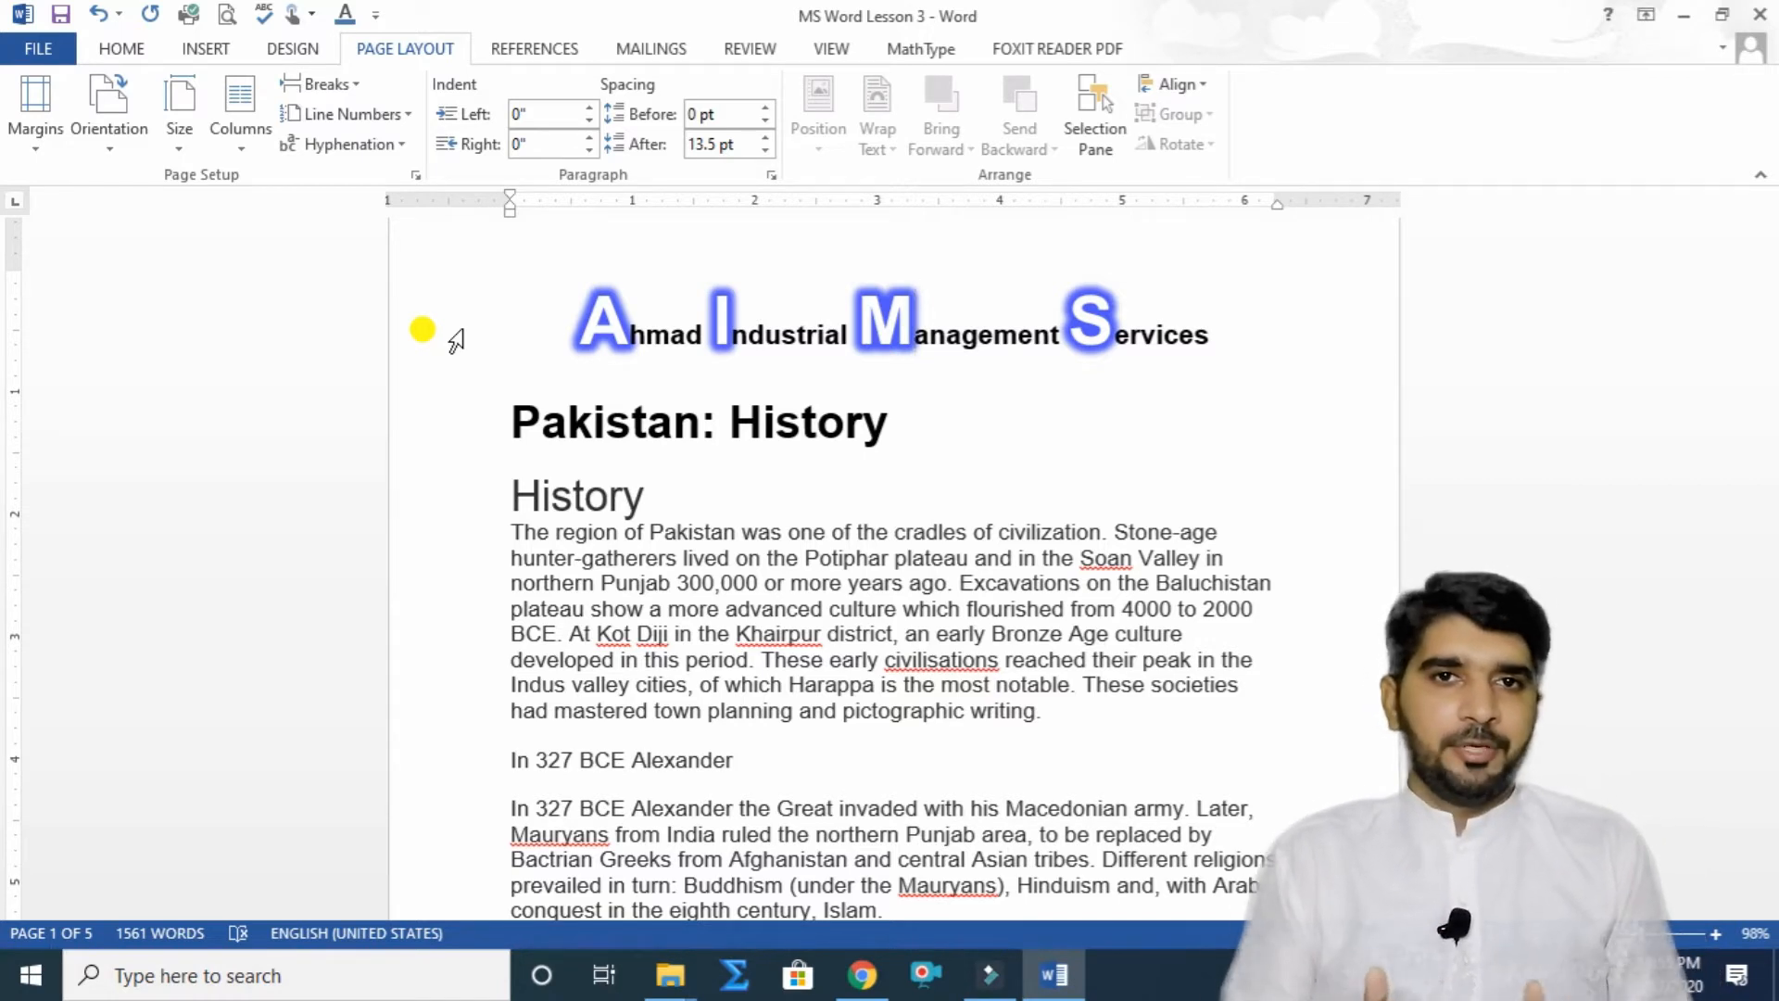
{"action": "left_click", "coordinate": [242, 112]}
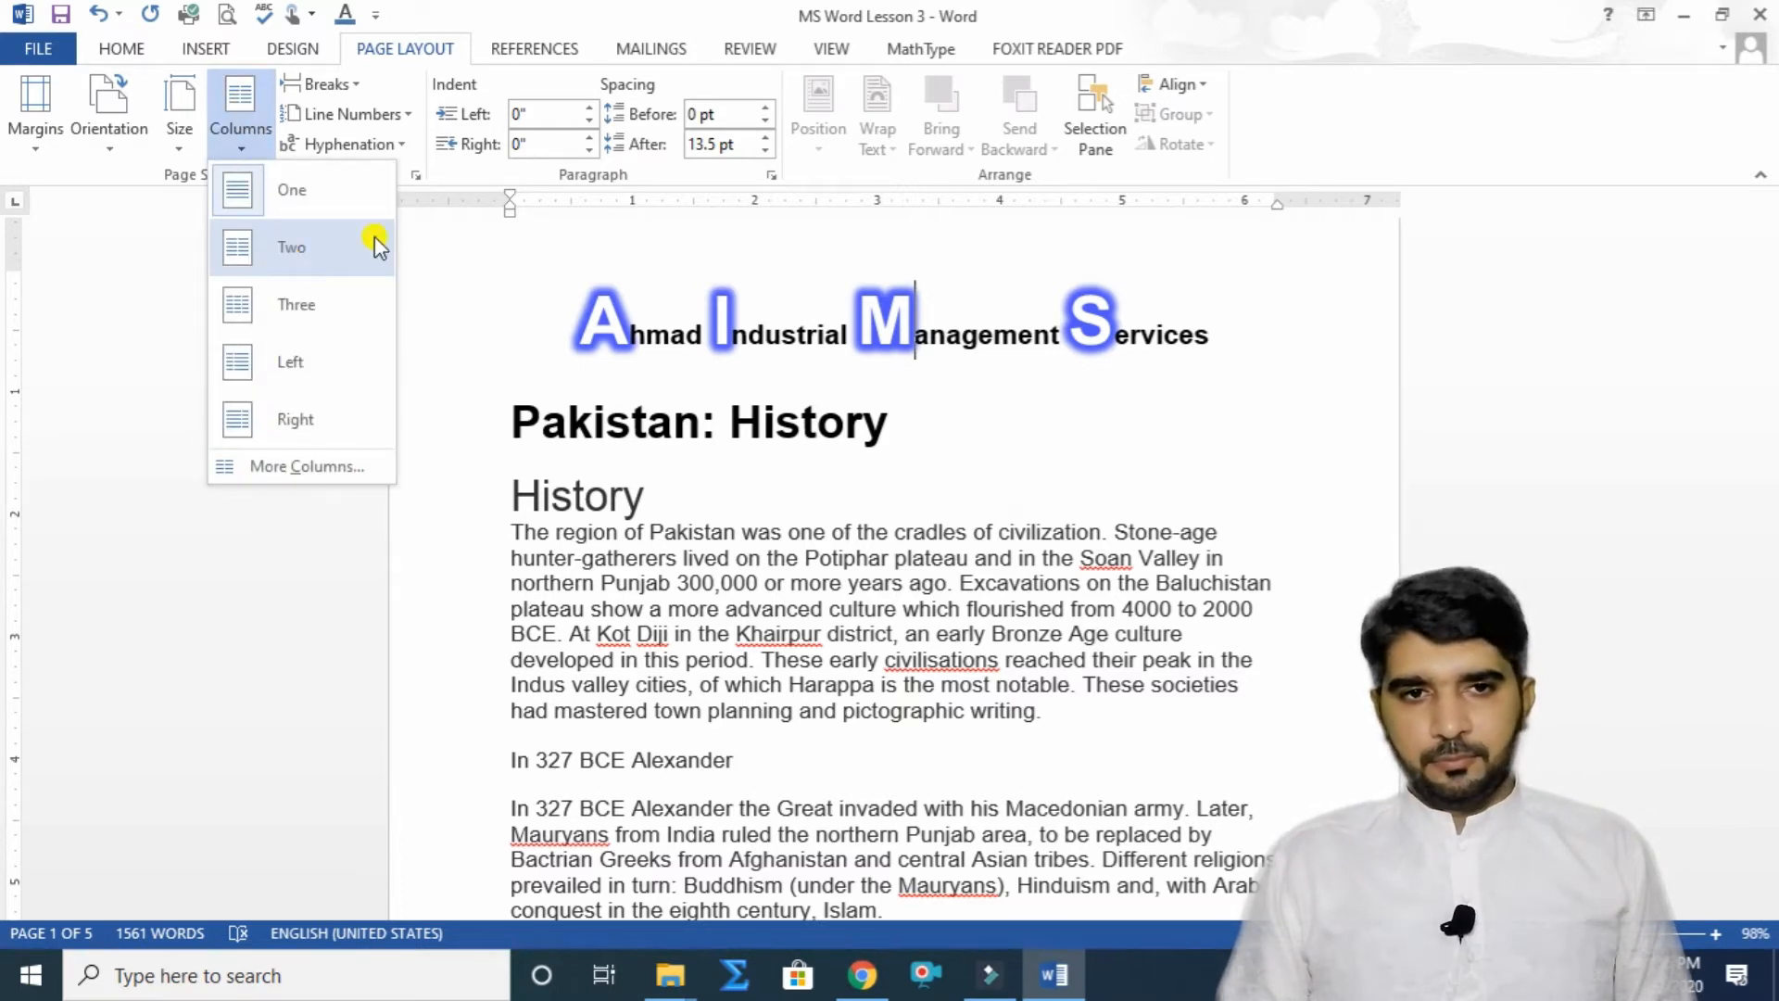
{"action": "left_click", "coordinate": [285, 252]}
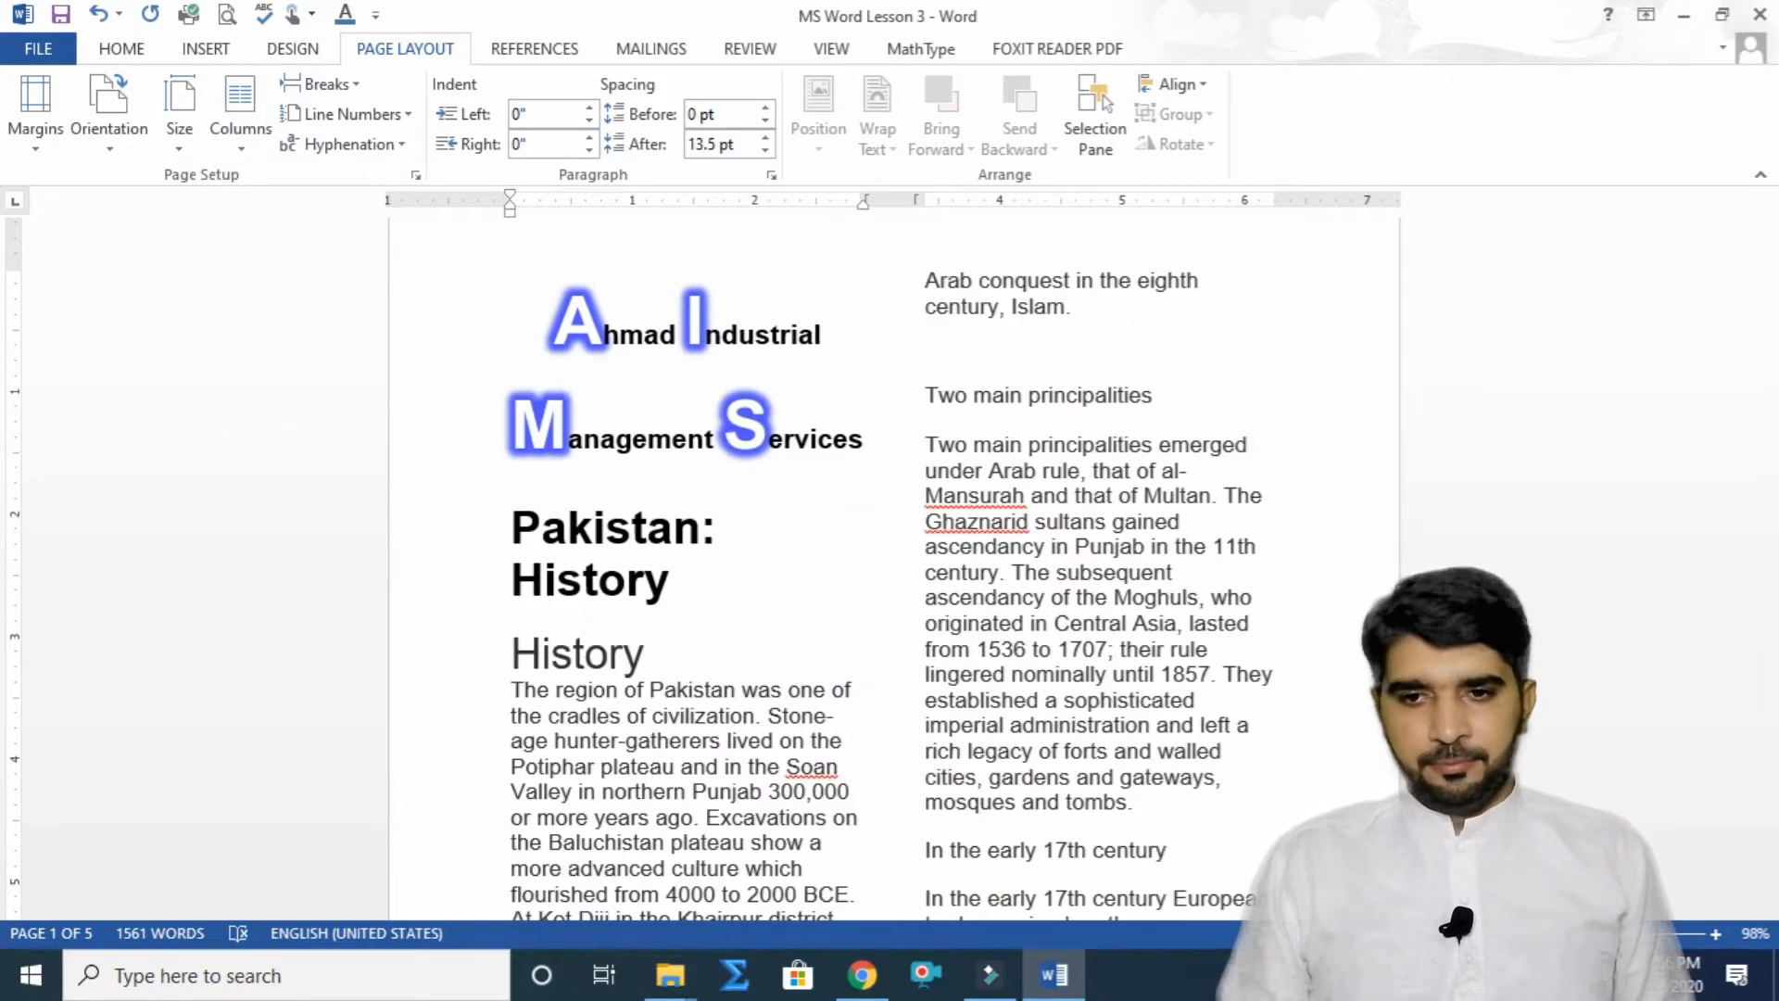
{"action": "scroll", "coordinate": [894, 567], "scroll_direction": "down", "scroll_amount": 5}
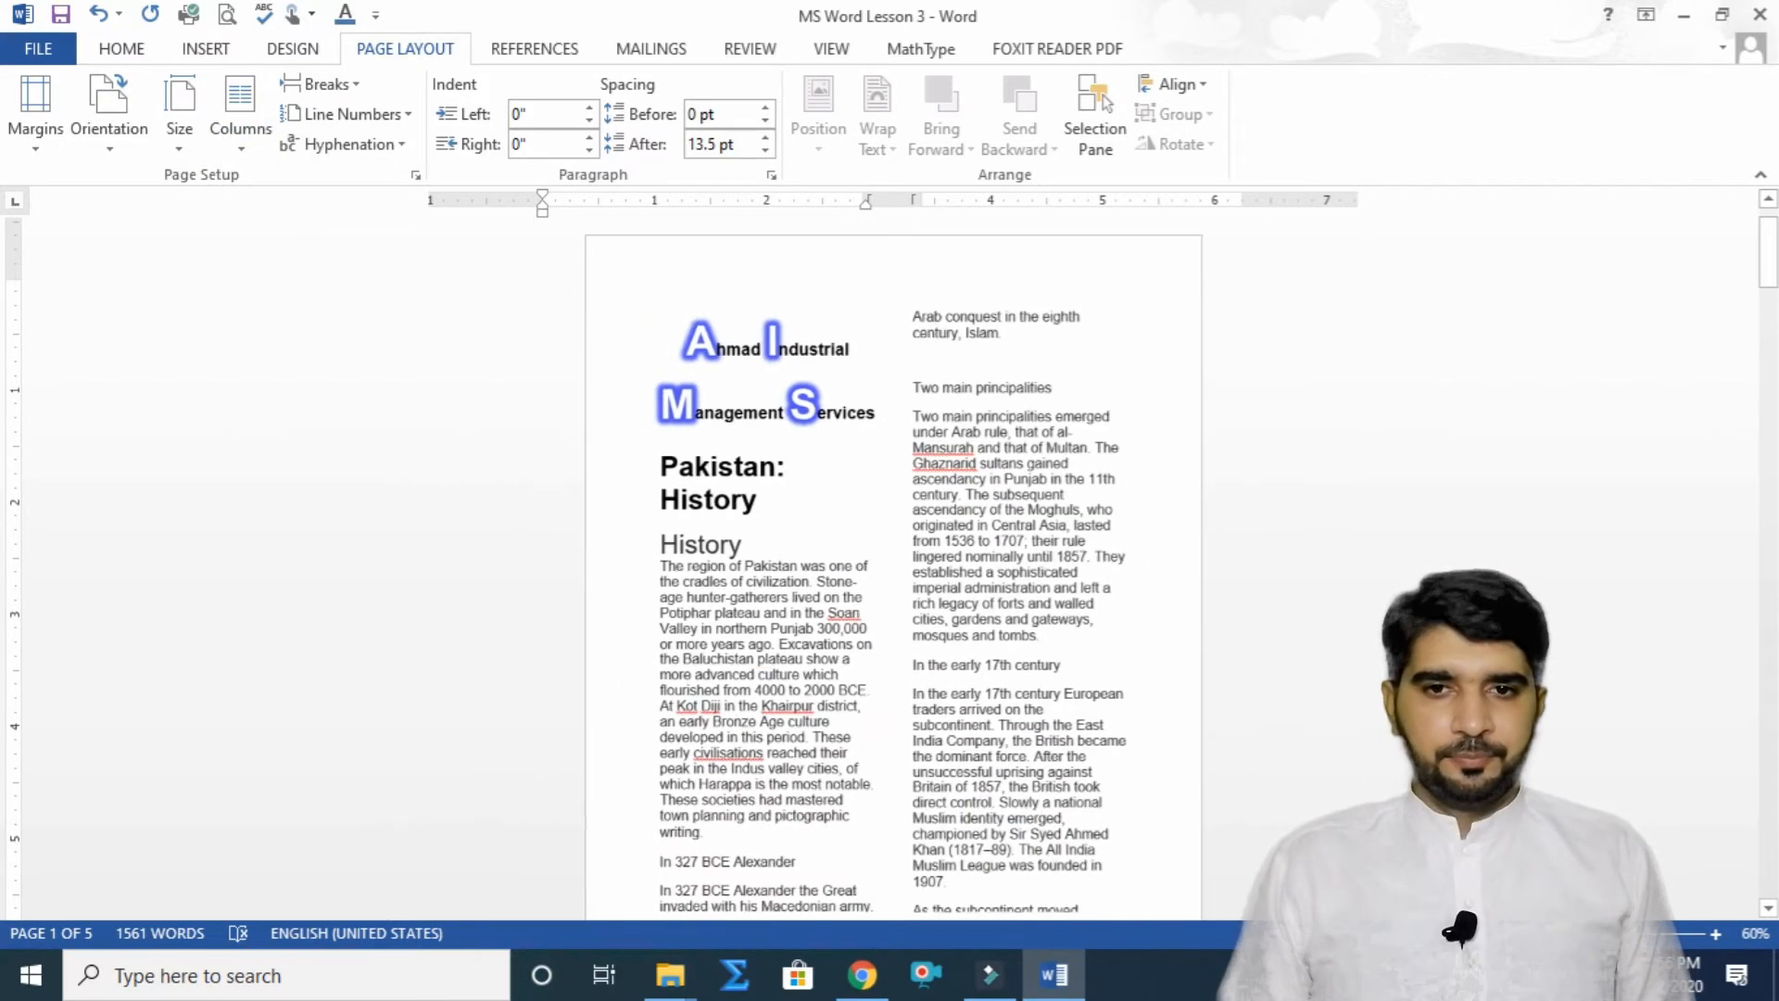
{"action": "scroll", "coordinate": [1450, 560], "scroll_direction": "down", "scroll_amount": 1}
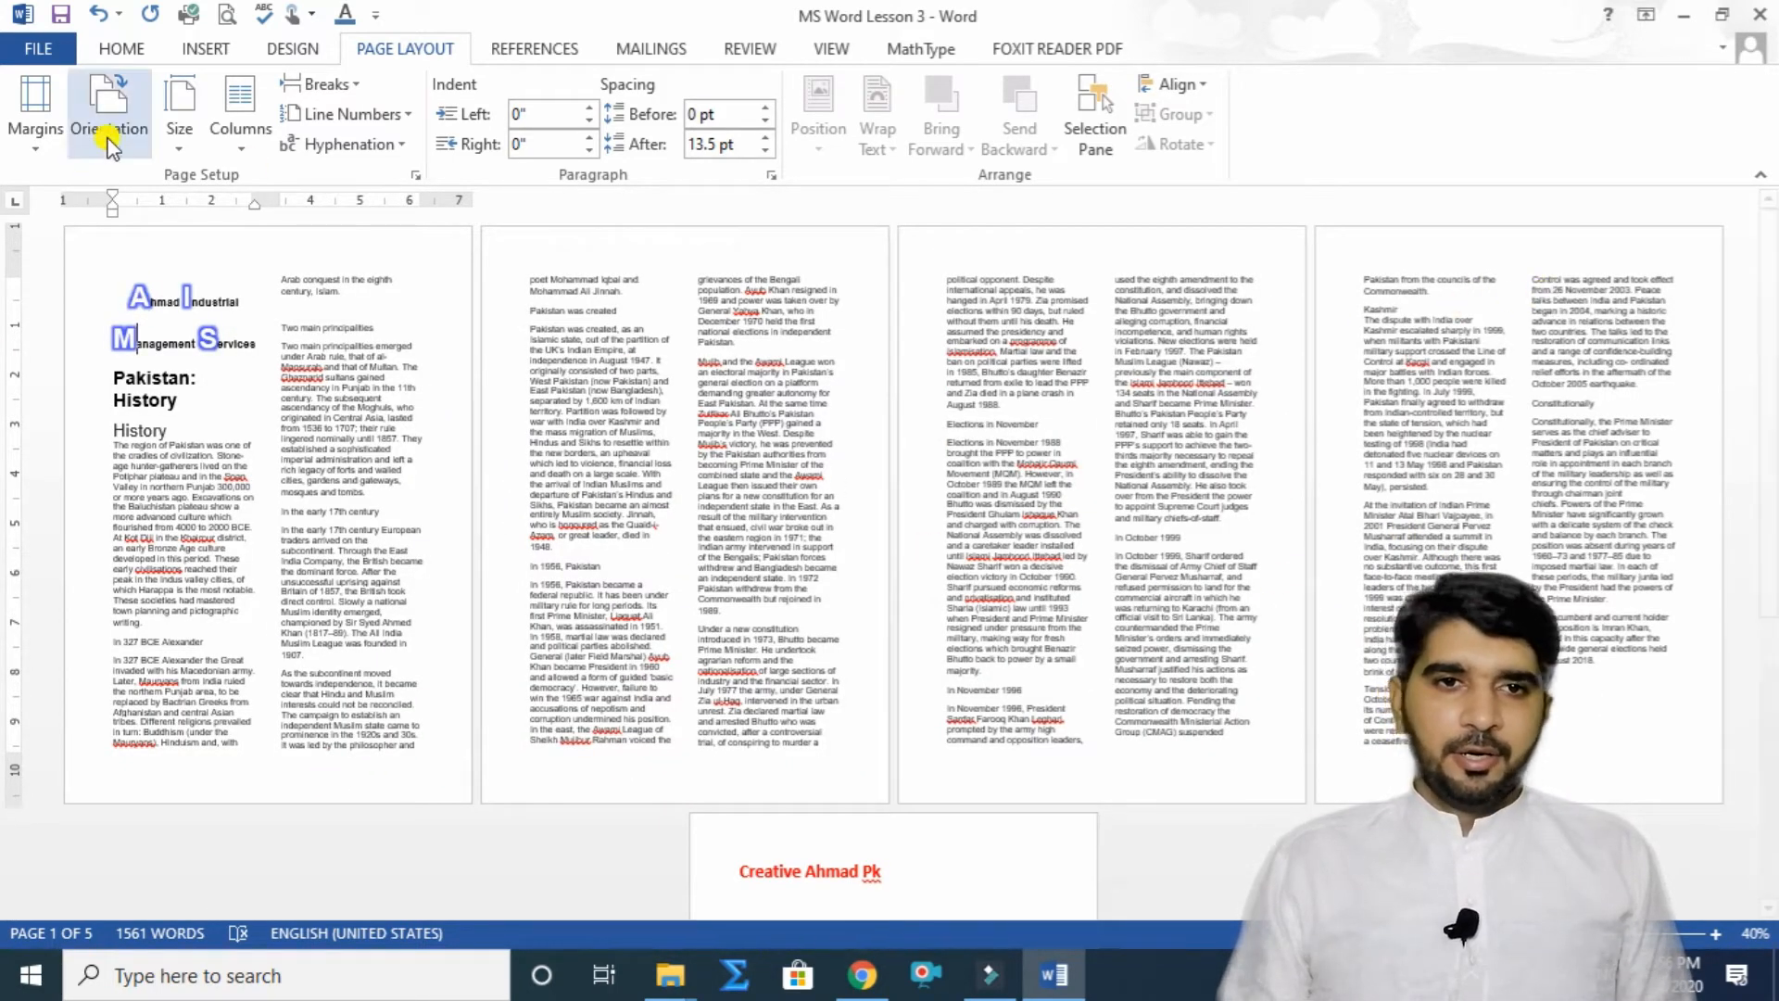
{"action": "left_click", "coordinate": [237, 121]}
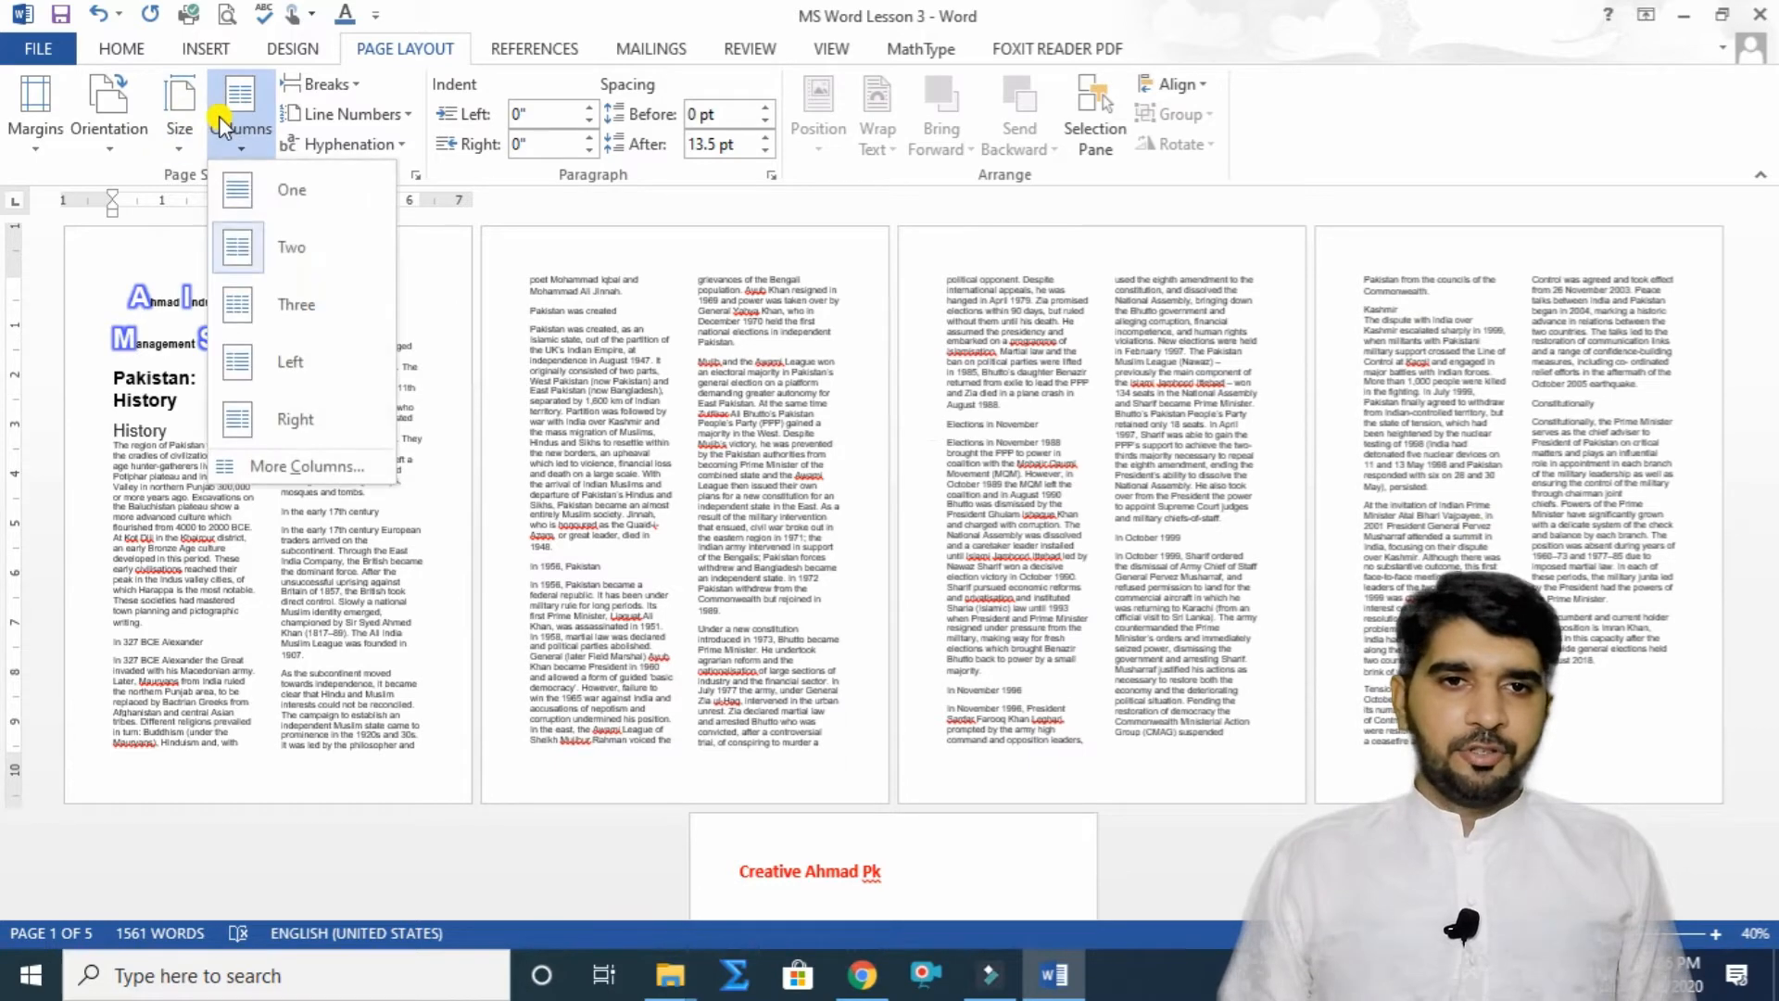
{"action": "left_click", "coordinate": [255, 310]}
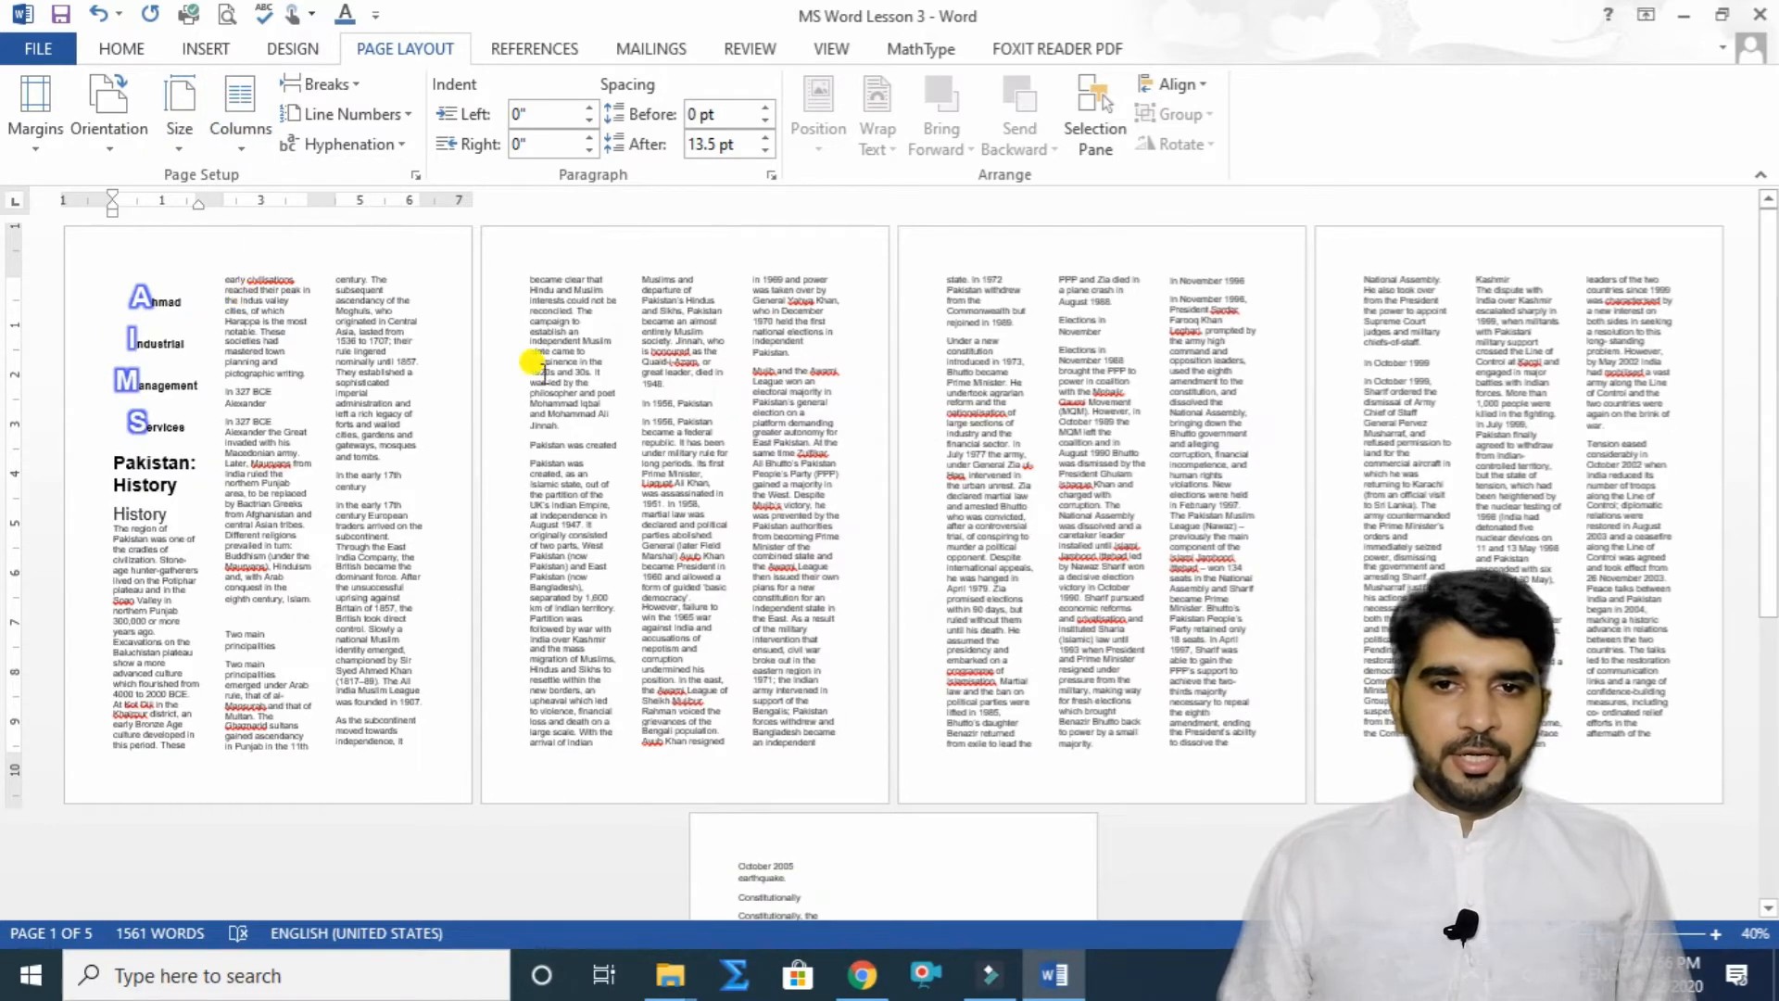
Try the uneven Left and Right column layouts on the document, finishing with the One column layout.
{"action": "left_click", "coordinate": [260, 132]}
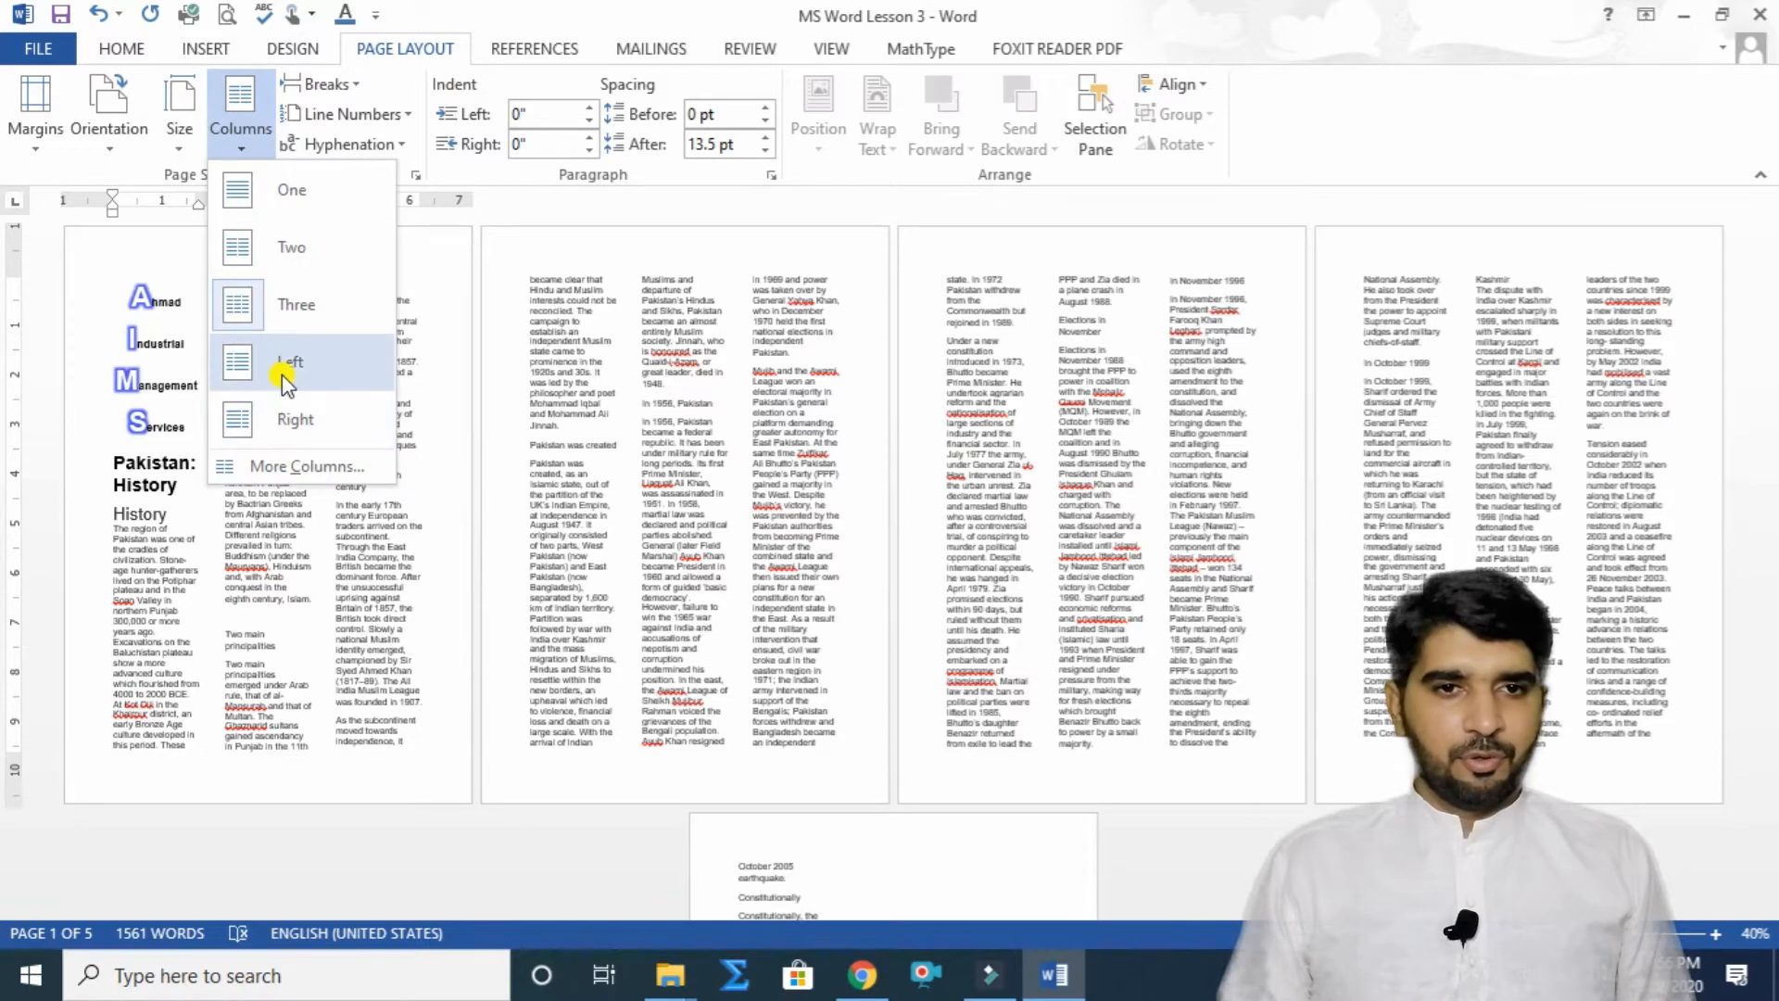
{"action": "left_click", "coordinate": [283, 375]}
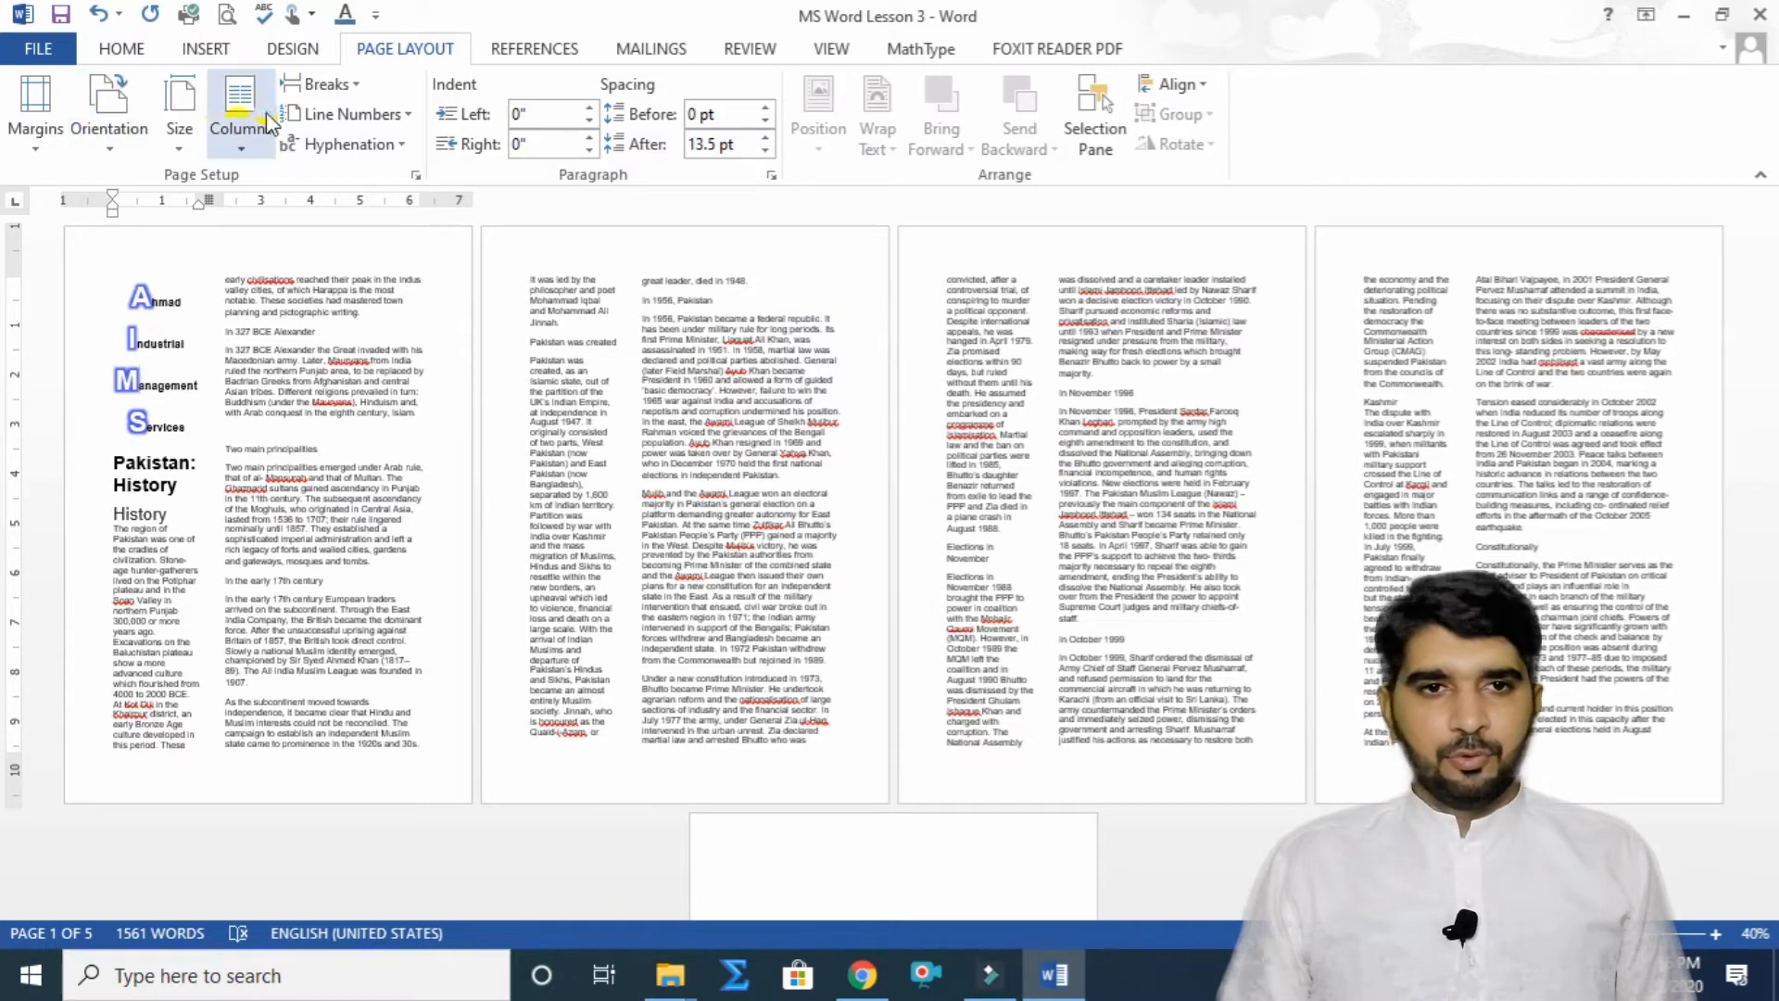
{"action": "left_click", "coordinate": [239, 139]}
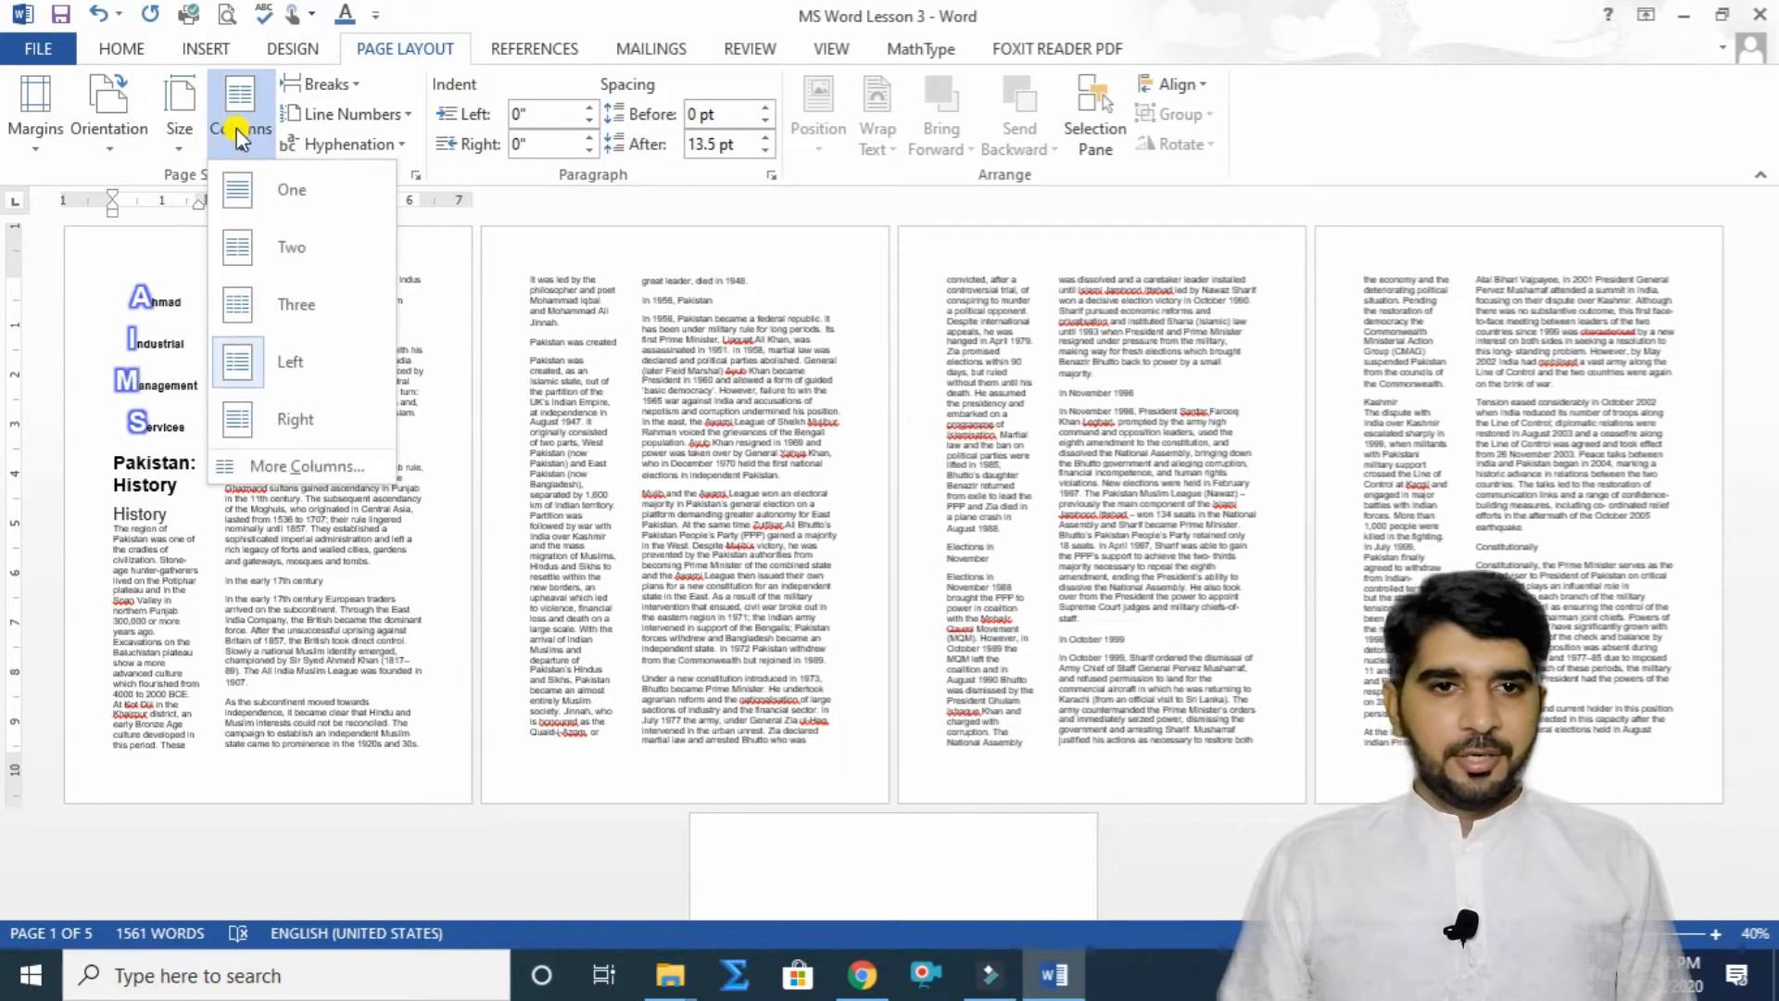
{"action": "left_click", "coordinate": [289, 416]}
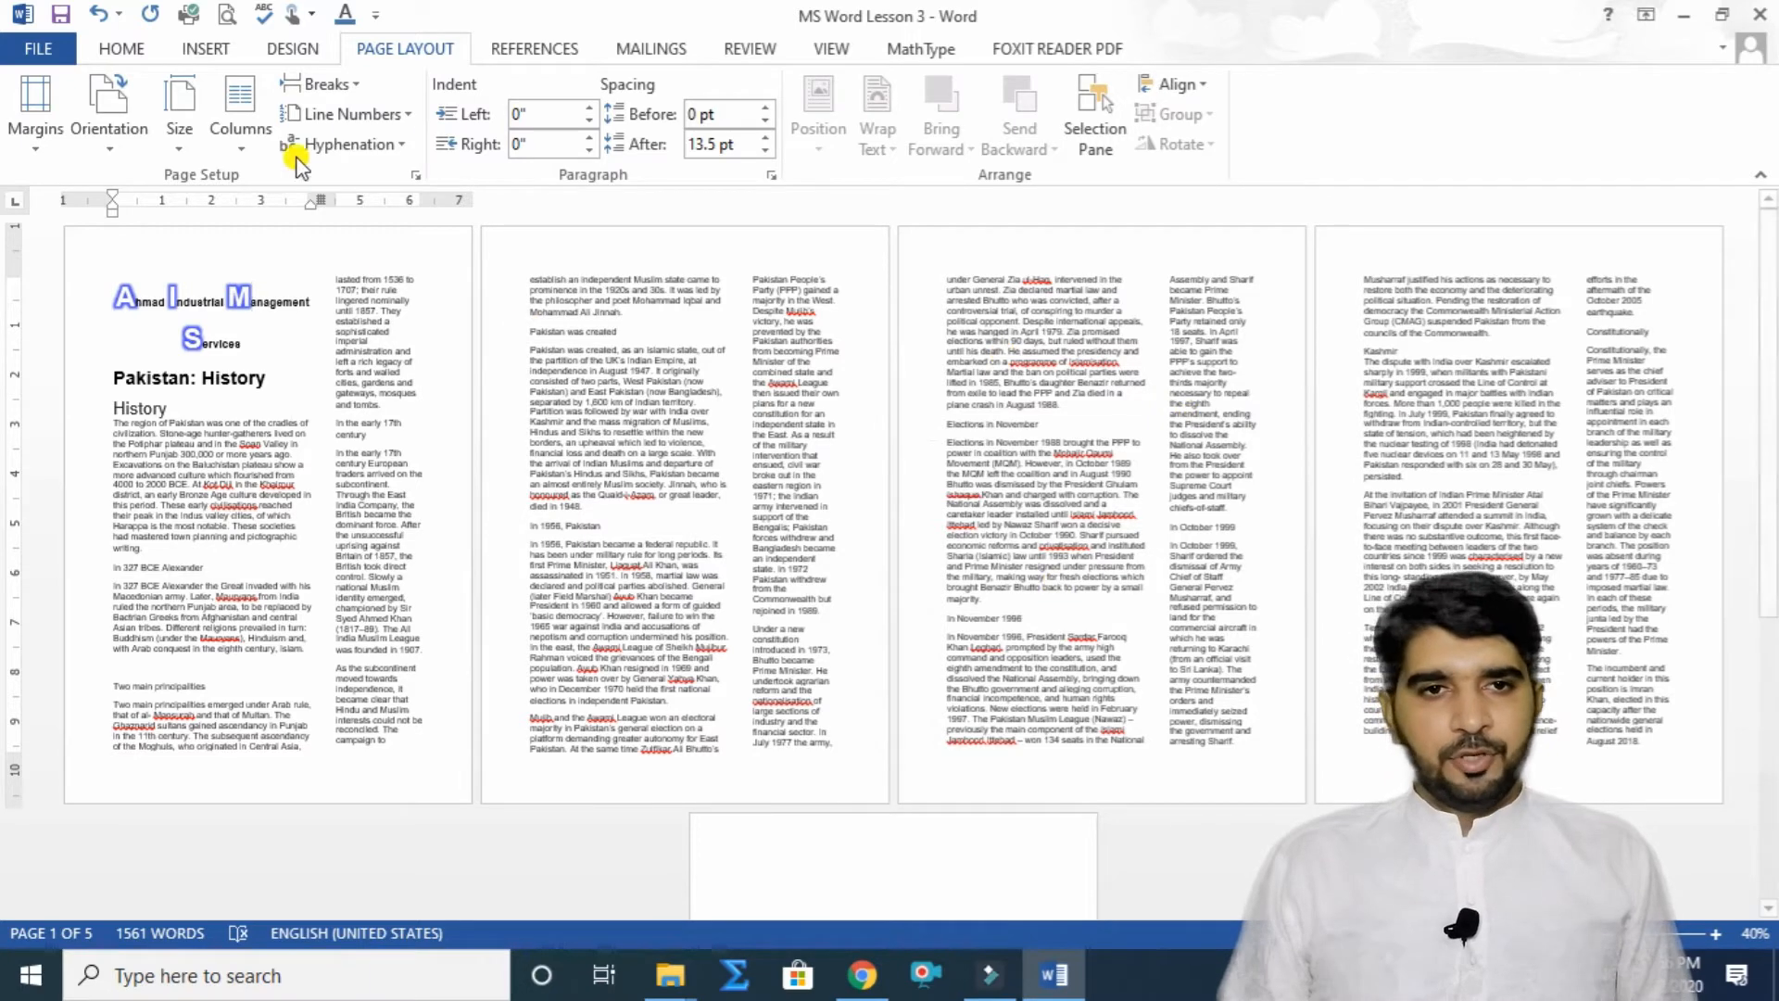
{"action": "left_click", "coordinate": [239, 130]}
{"action": "left_click", "coordinate": [248, 213]}
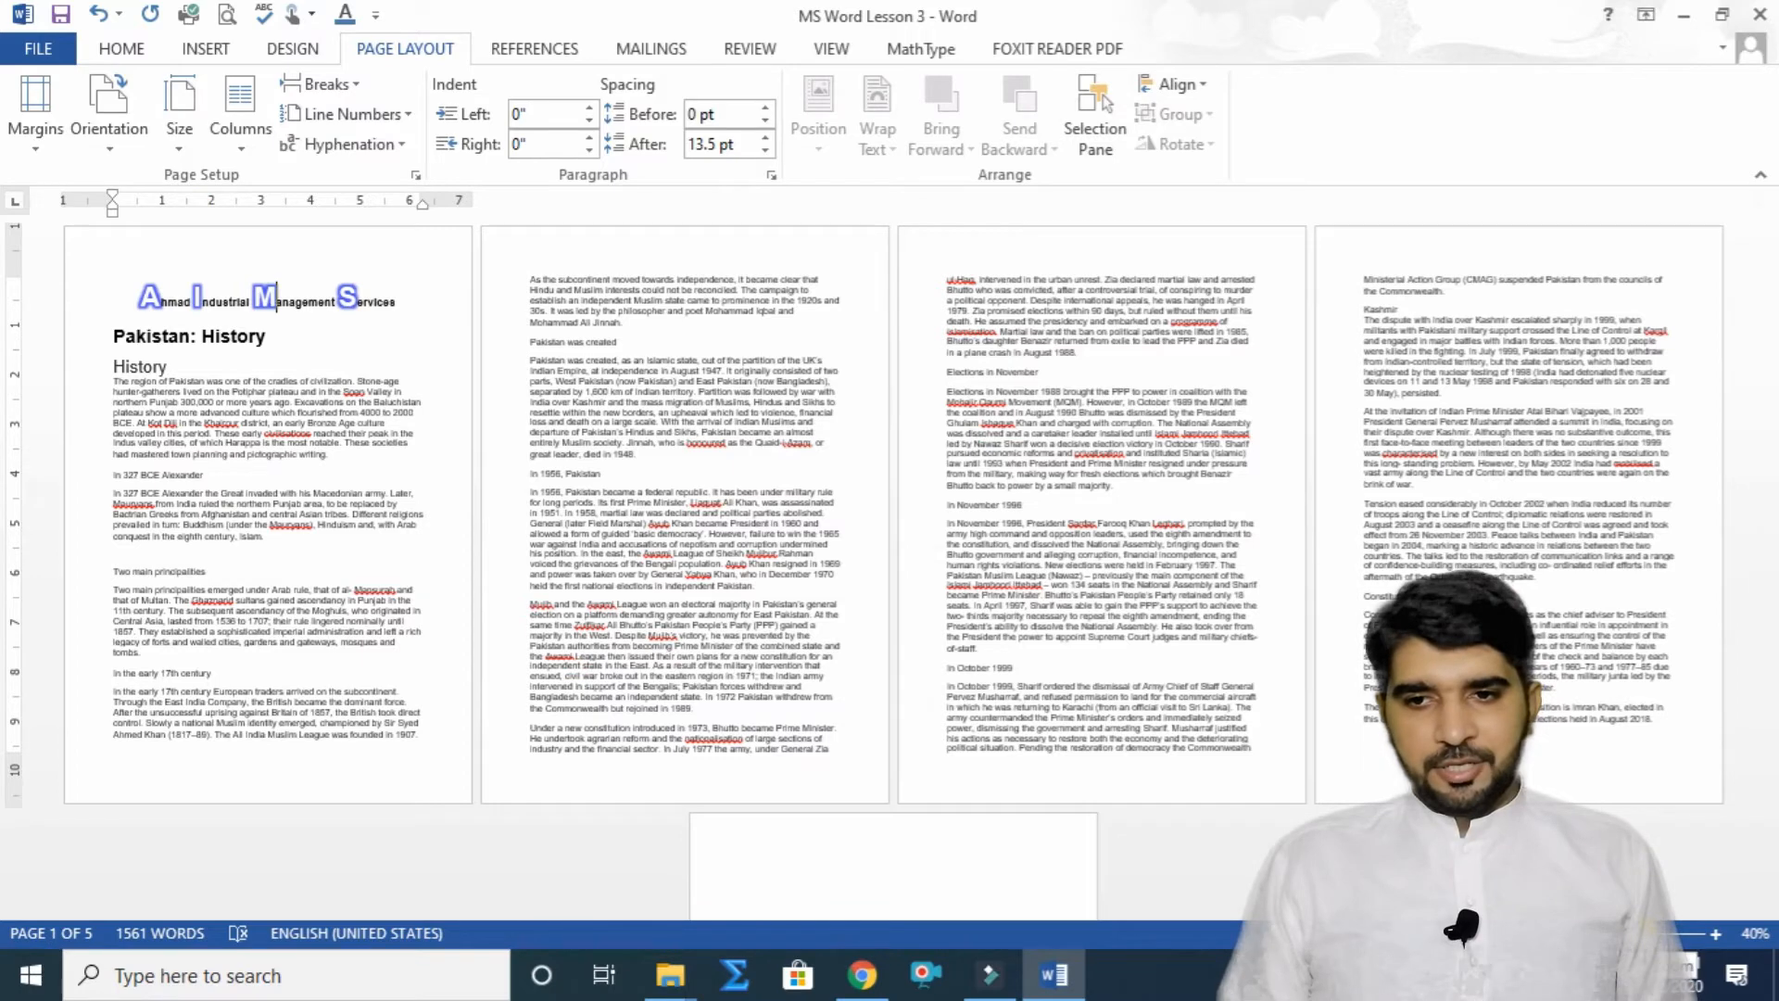
Try splitting only the first paragraph under the History heading into two columns, followed by three columns.
{"action": "left_click", "coordinate": [1648, 934]}
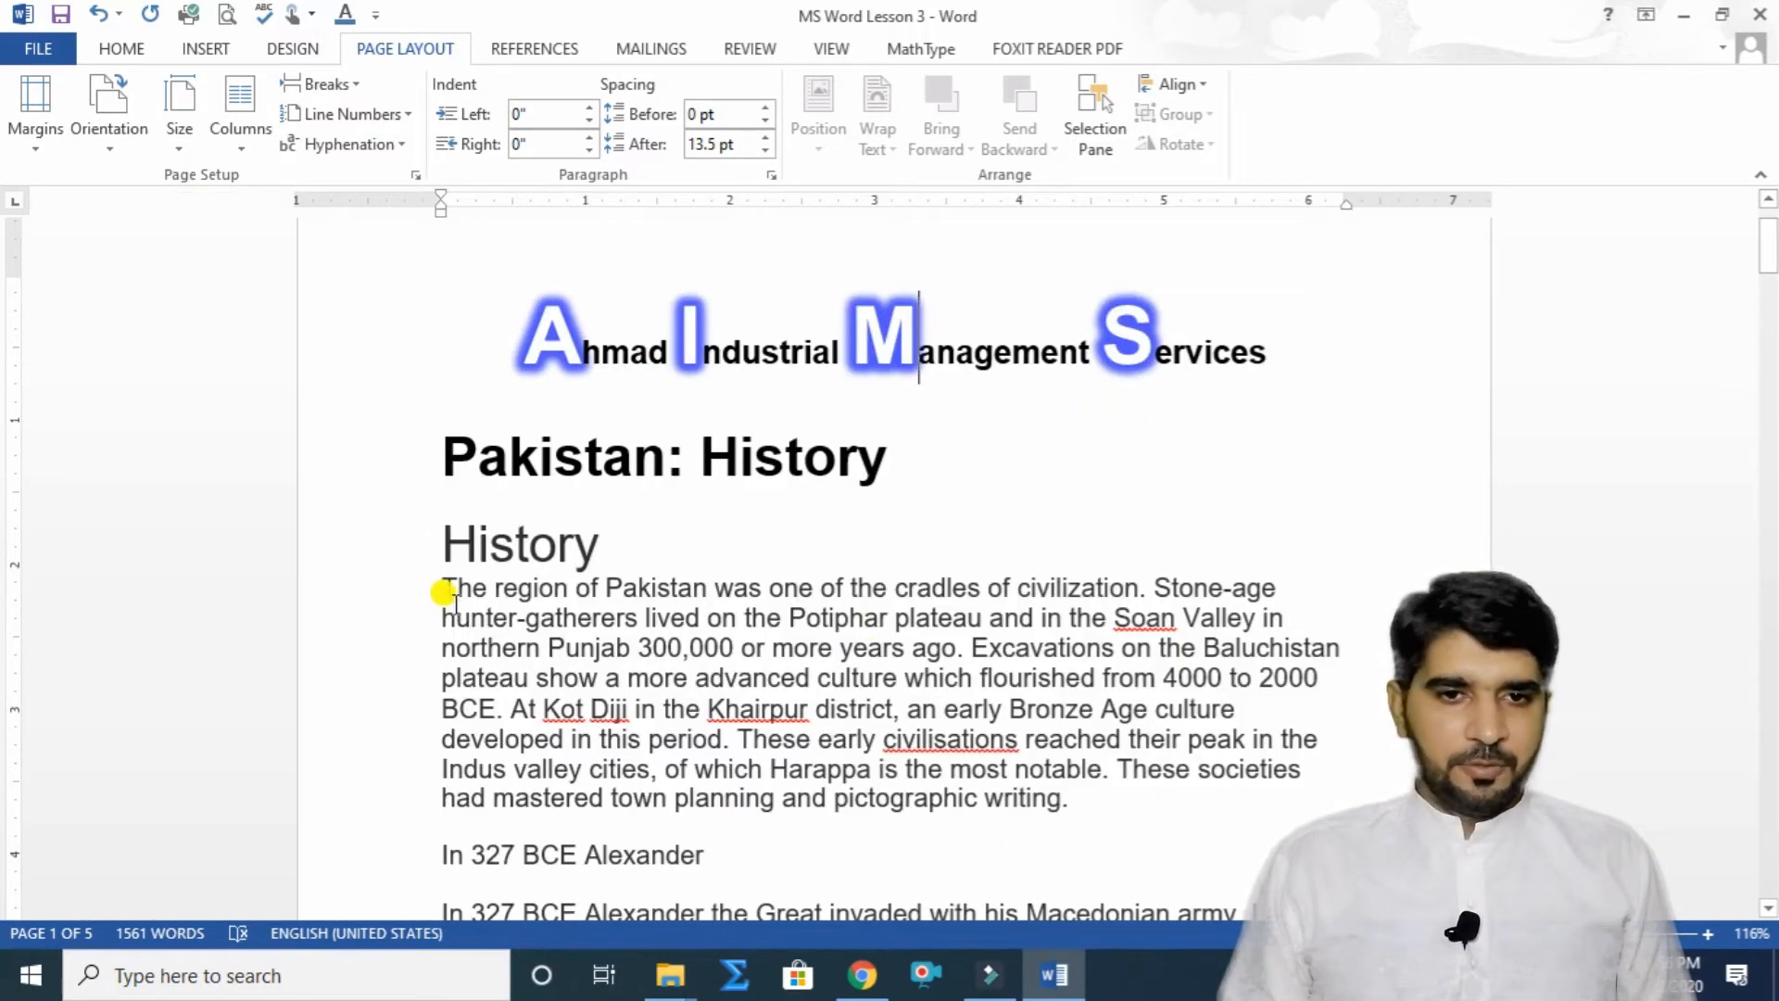
{"action": "left_click_drag", "start_coordinate": [436, 576], "coordinate": [1100, 790]}
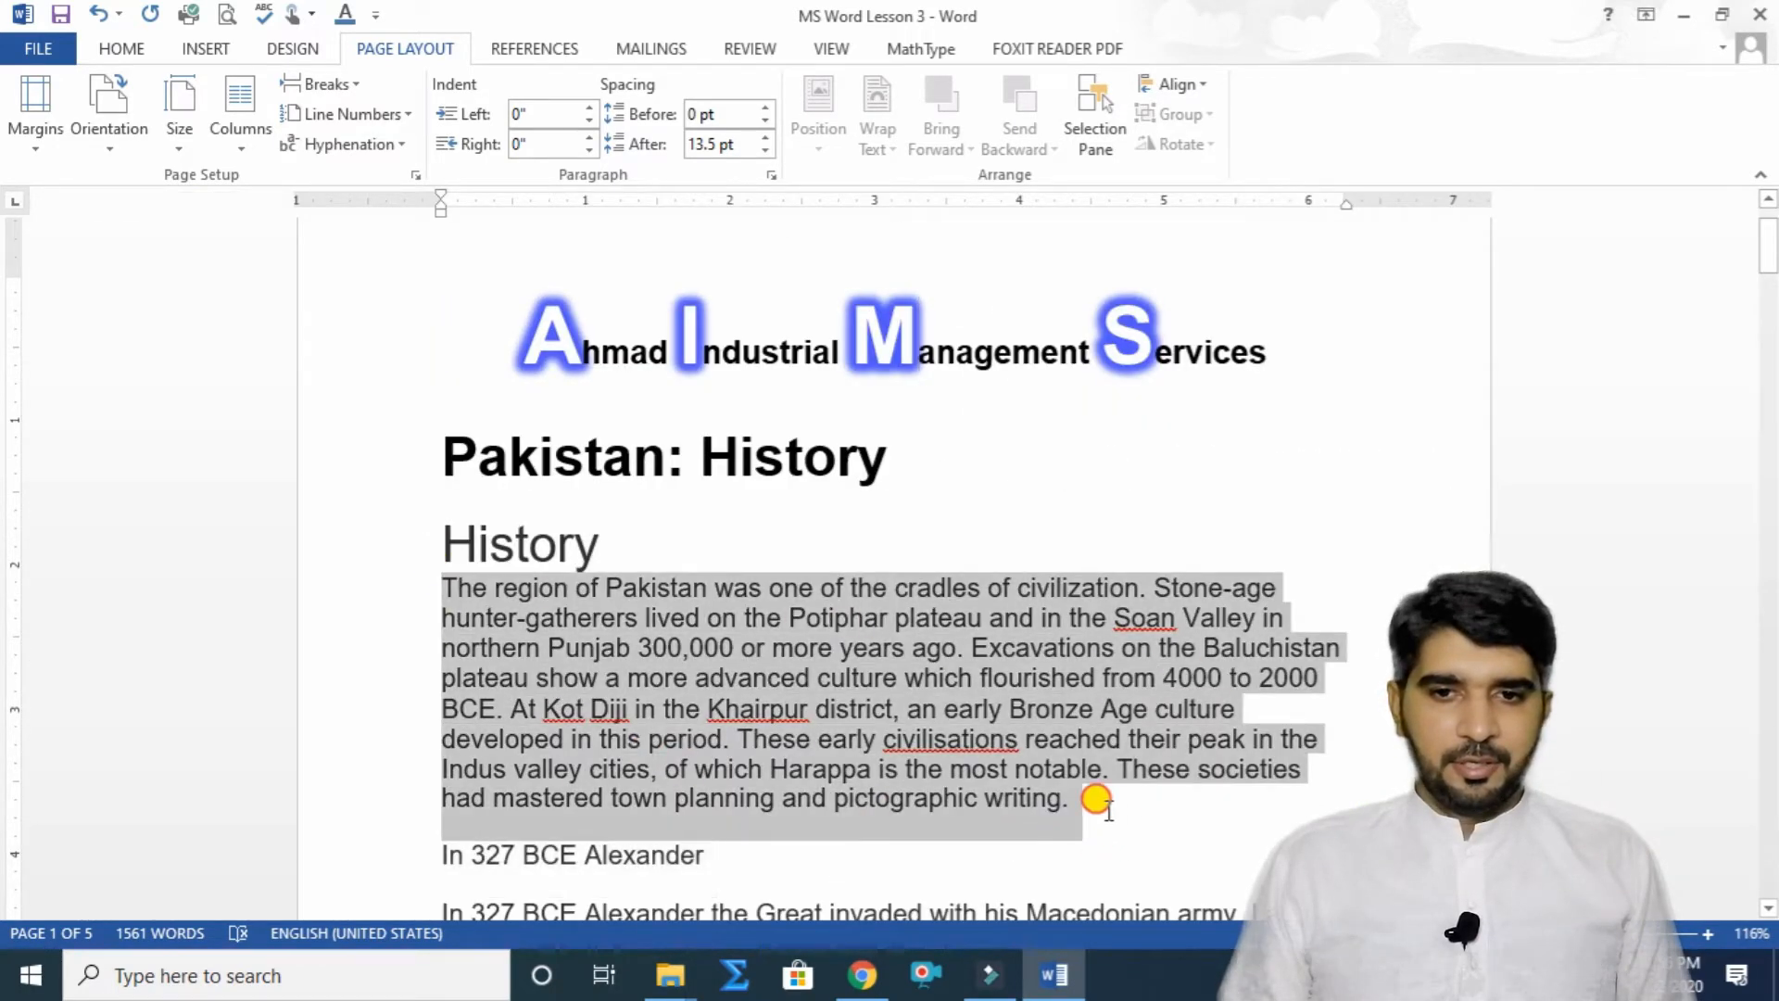
{"action": "left_click", "coordinate": [241, 109]}
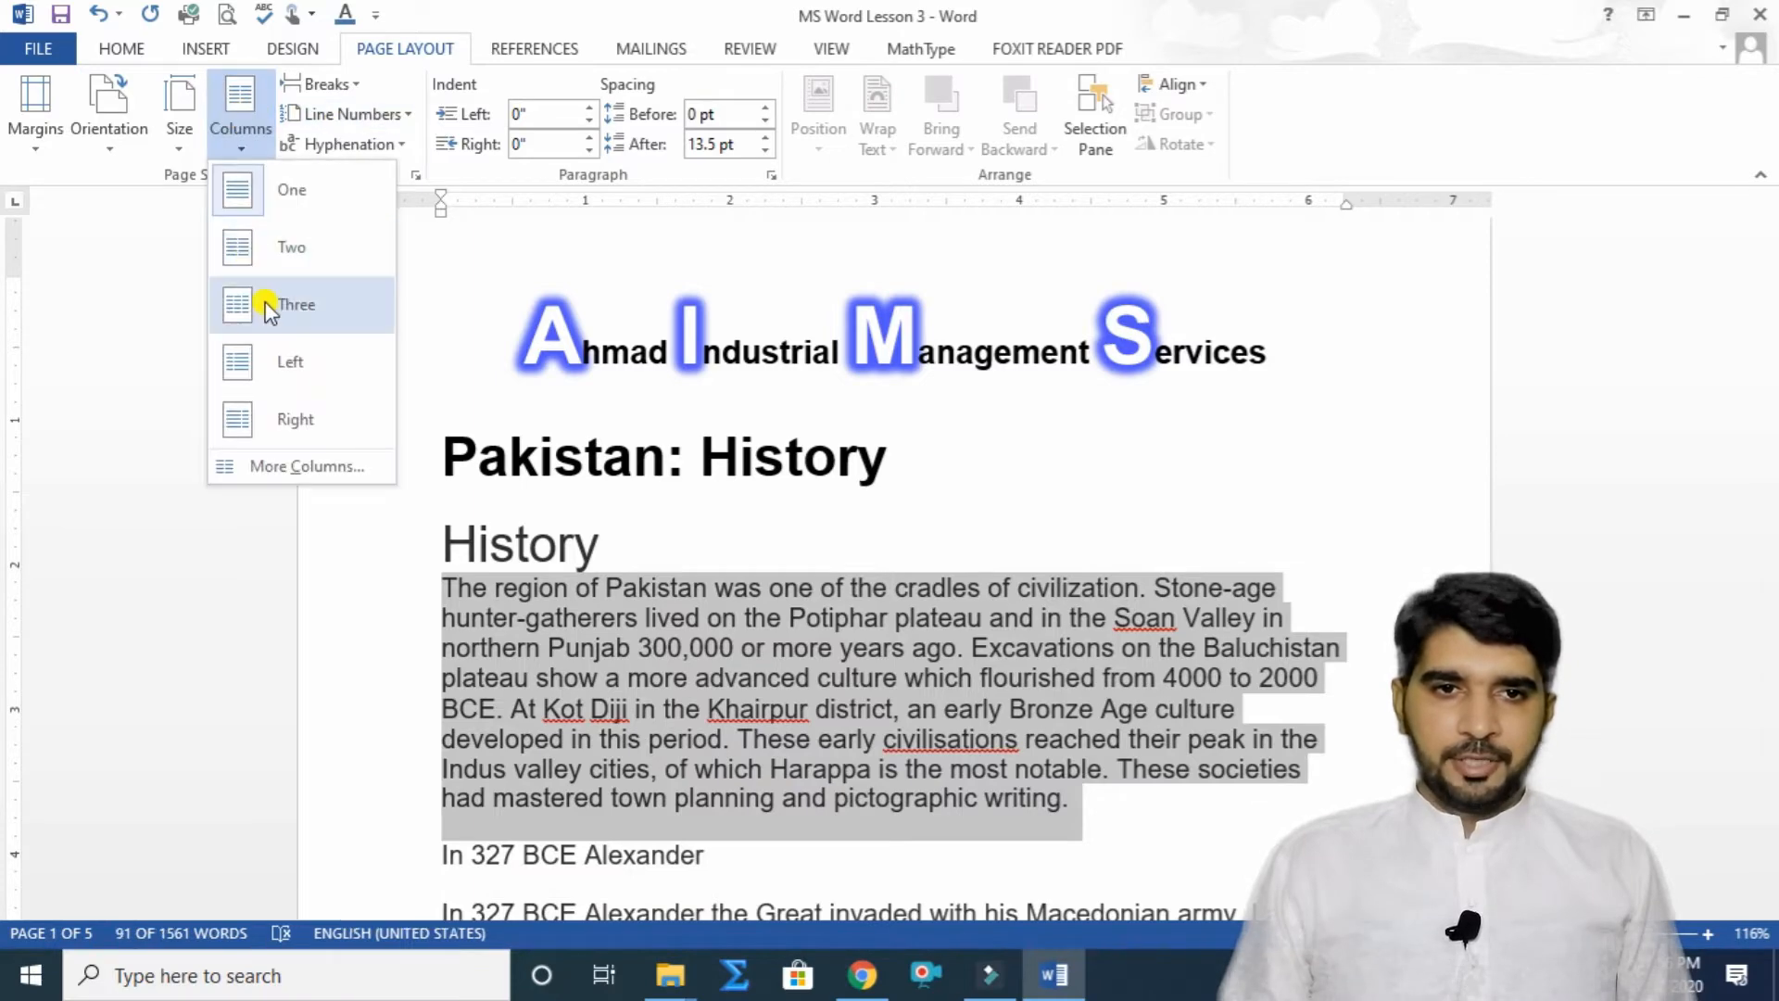
{"action": "left_click", "coordinate": [269, 269]}
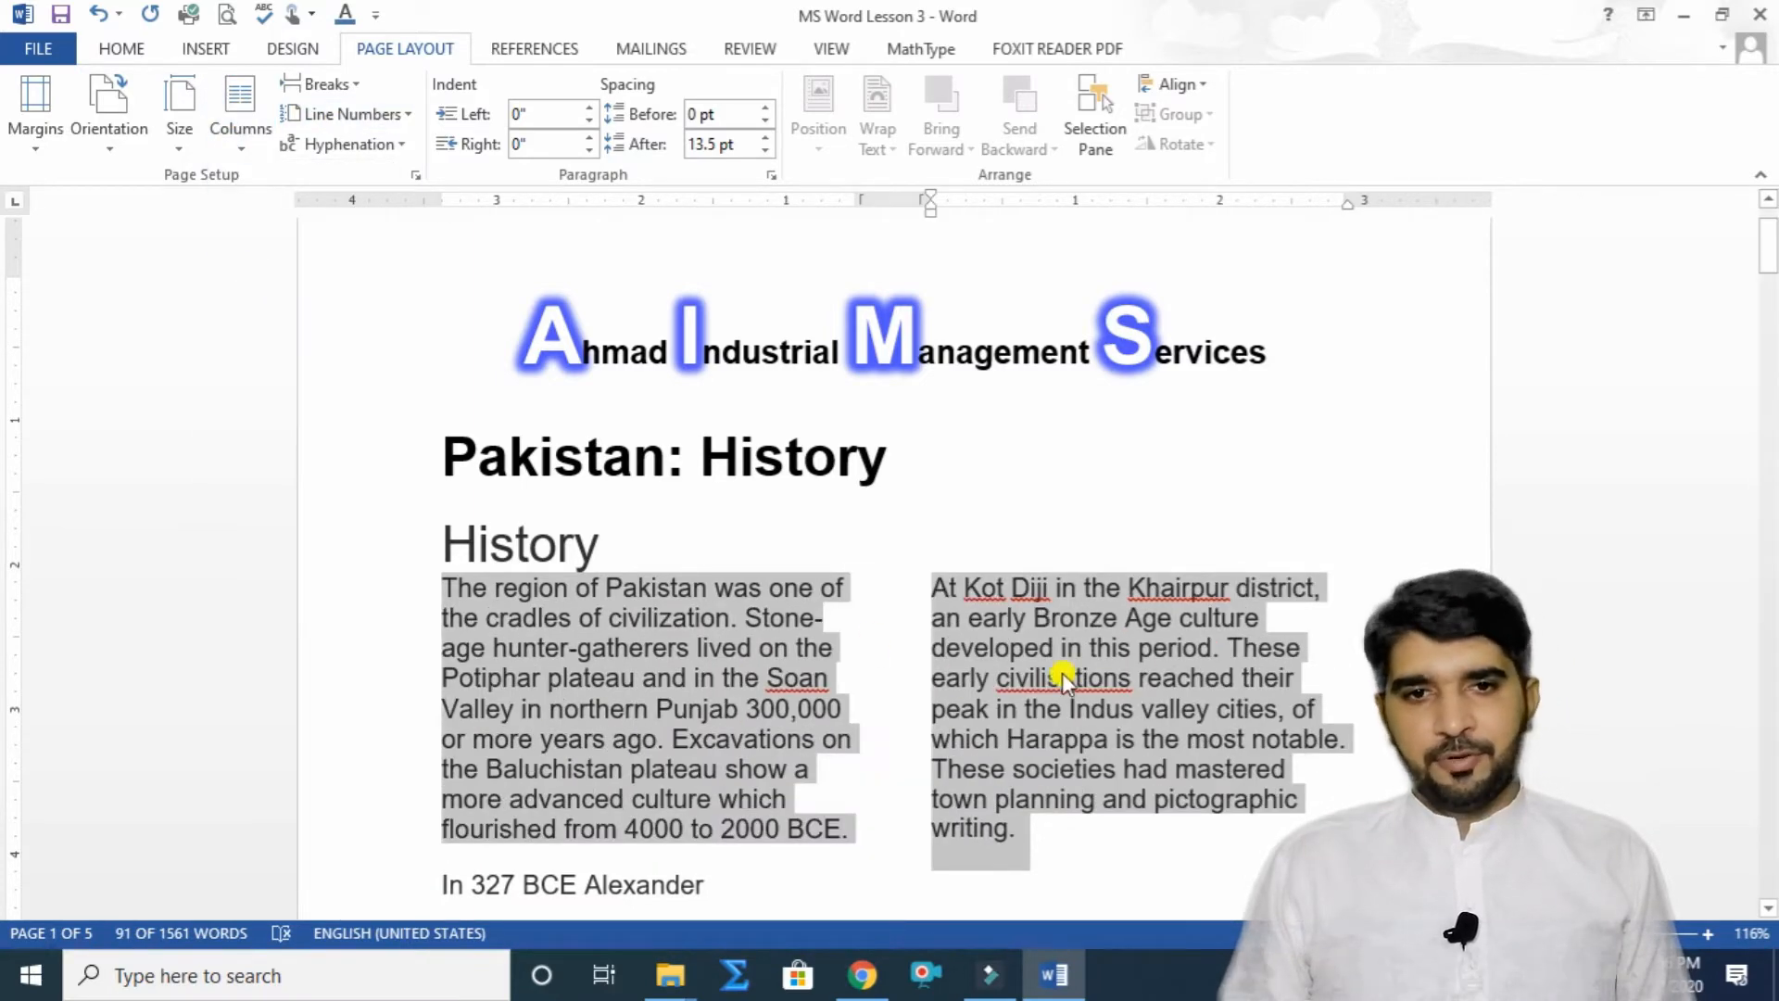
{"action": "left_click", "coordinate": [232, 130]}
{"action": "left_click", "coordinate": [260, 312]}
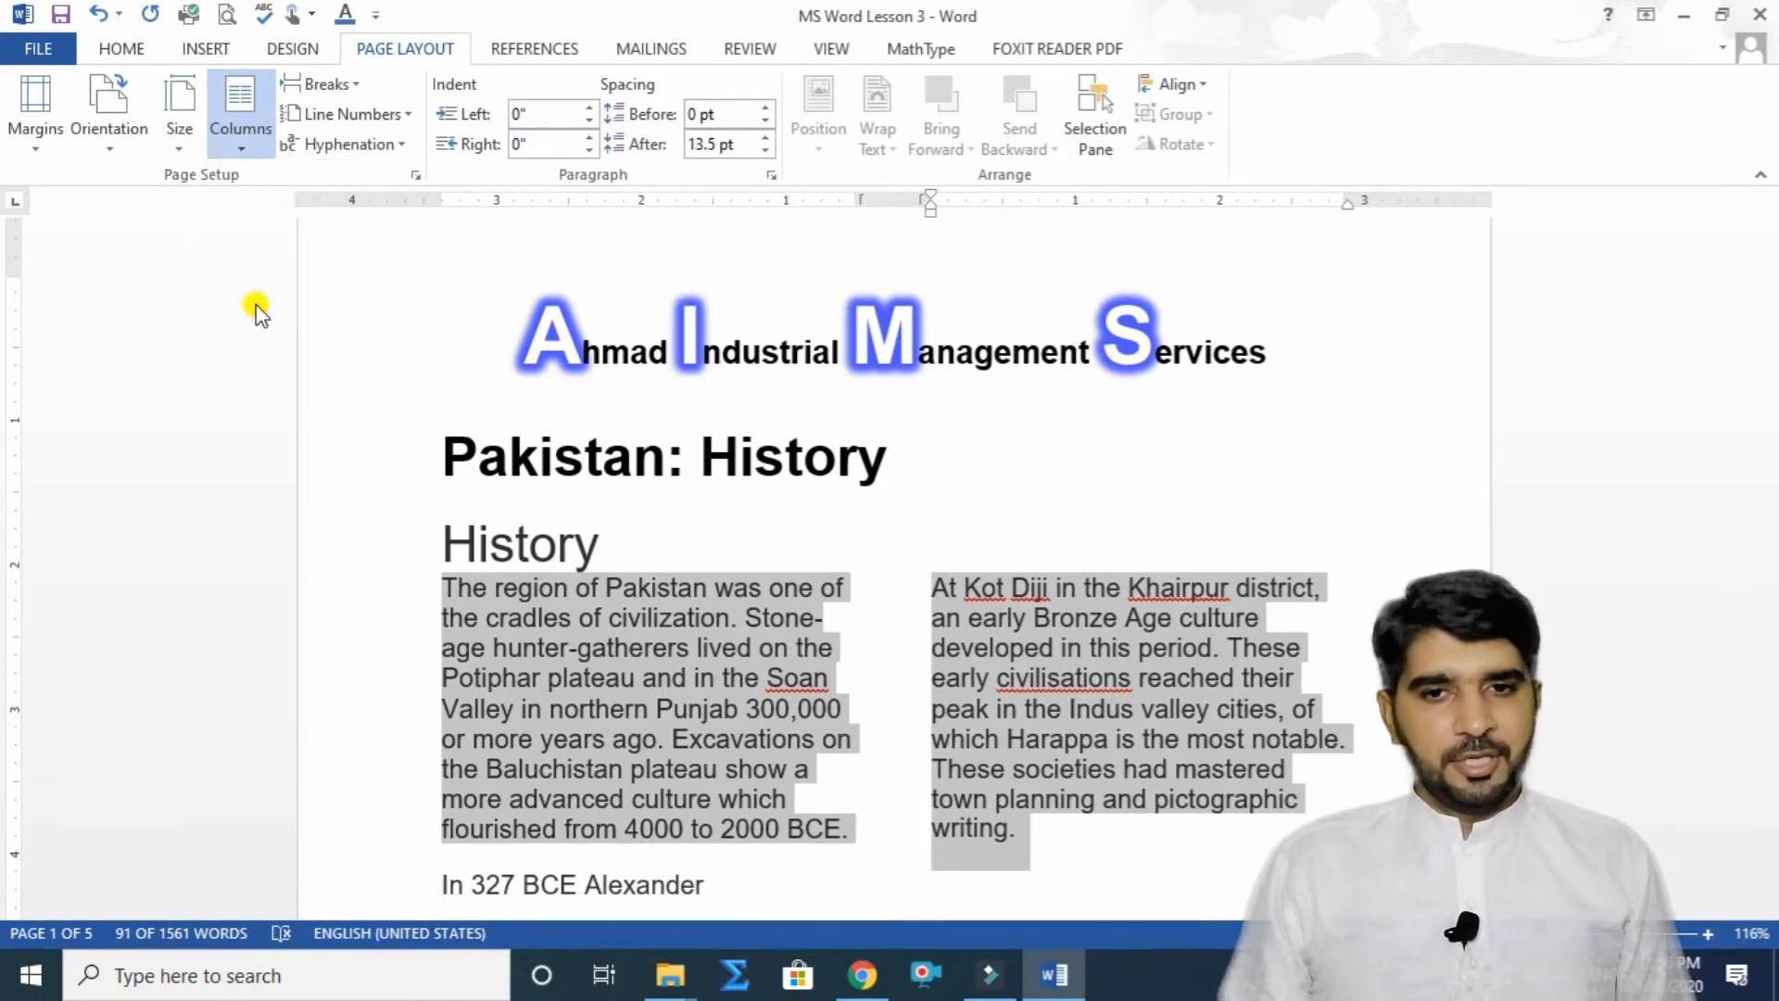
{"action": "scroll", "coordinate": [1103, 625], "scroll_direction": "down", "scroll_amount": 3}
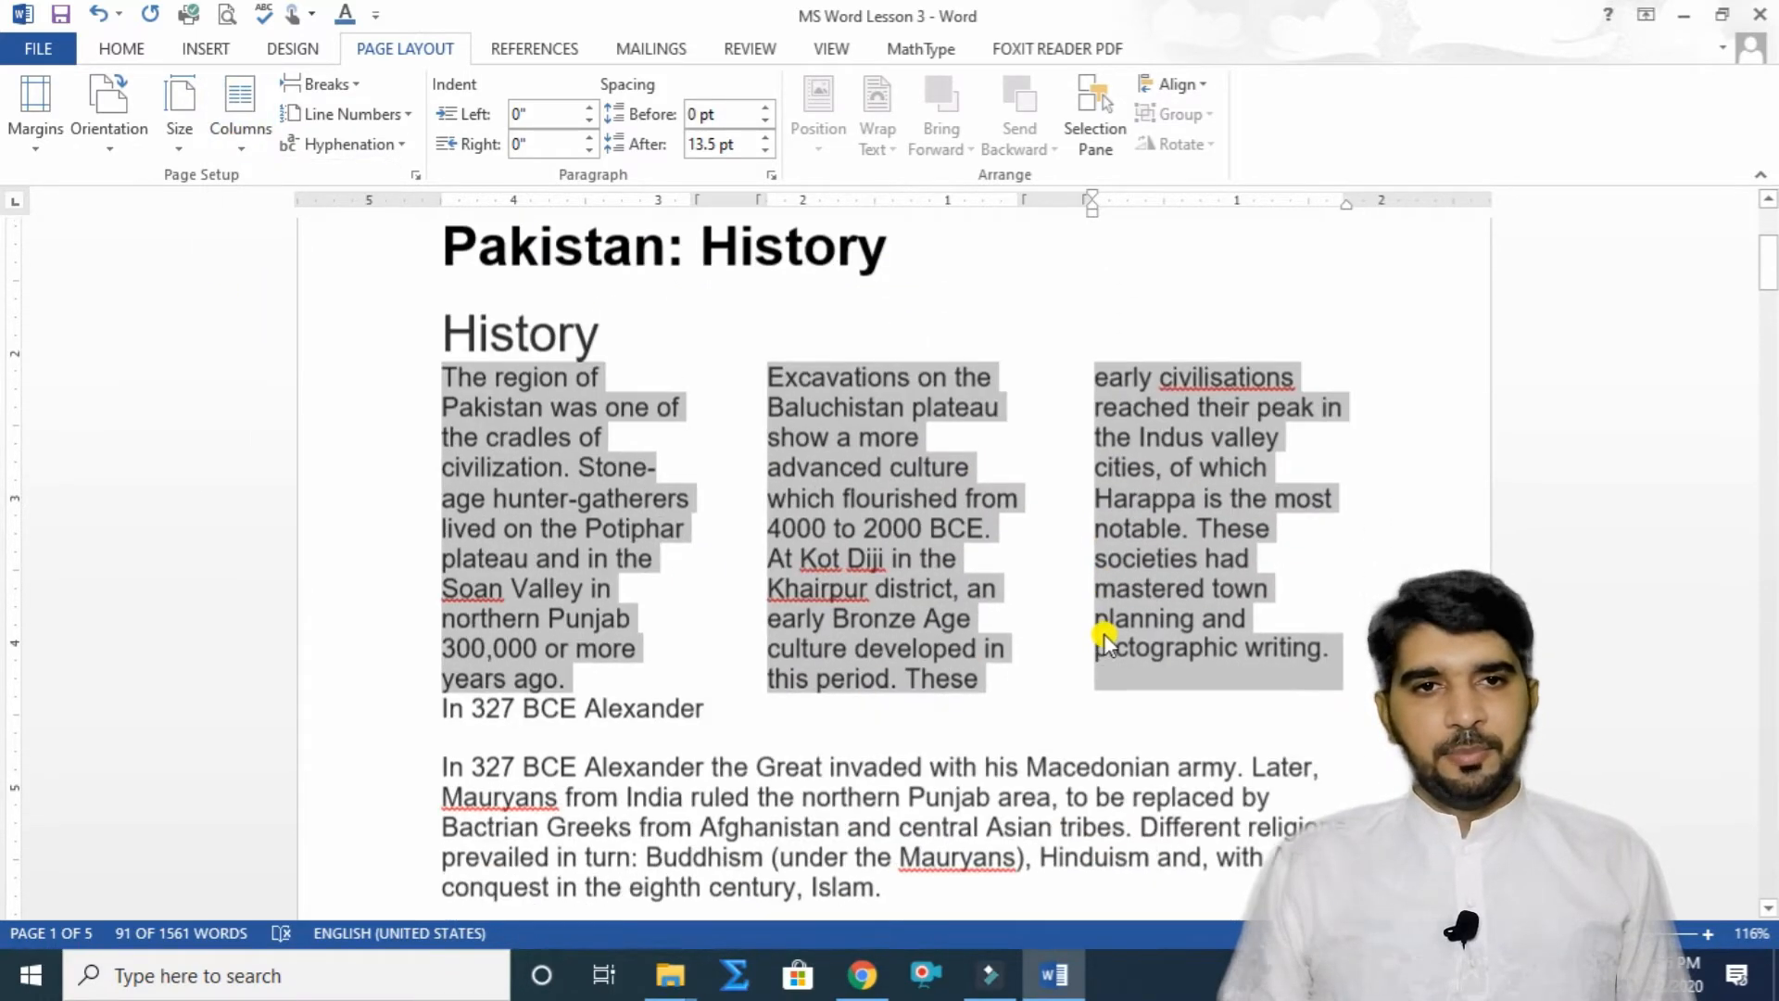
{"action": "scroll", "coordinate": [1100, 634], "scroll_direction": "up", "scroll_amount": 4}
{"action": "scroll", "coordinate": [1097, 626], "scroll_direction": "down", "scroll_amount": 5}
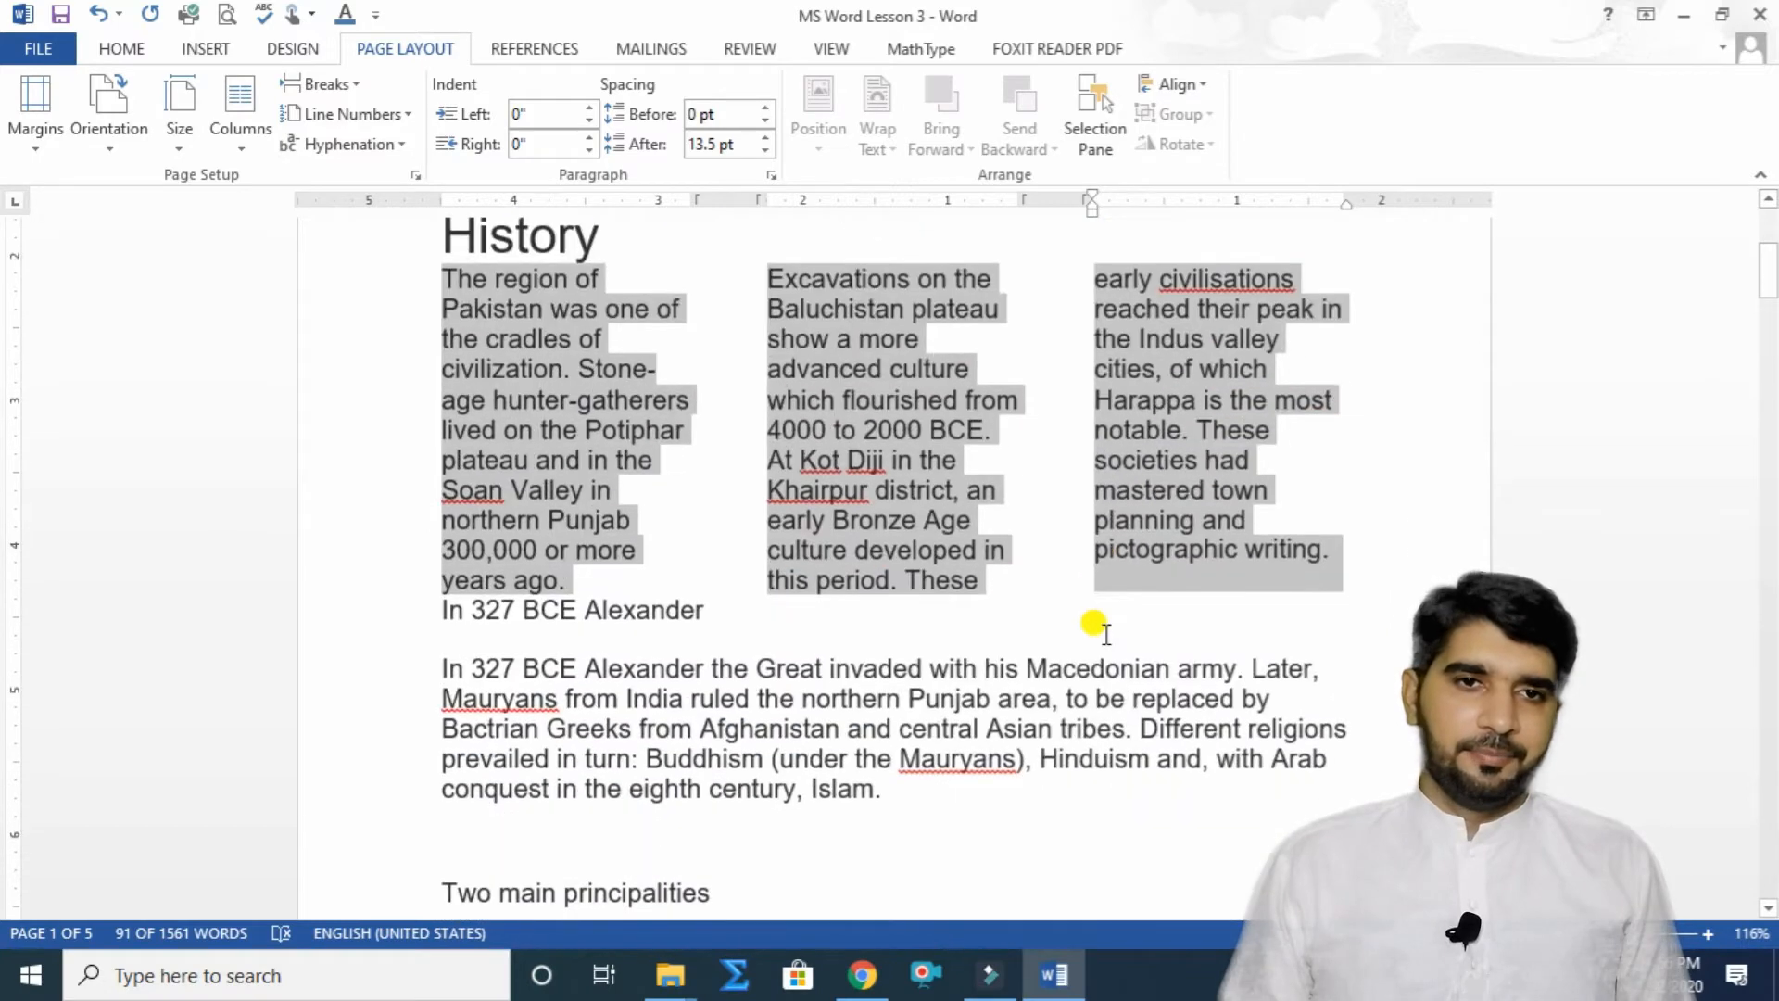
Return the selected first paragraph under the History heading to a single column.
{"action": "left_click", "coordinate": [239, 128]}
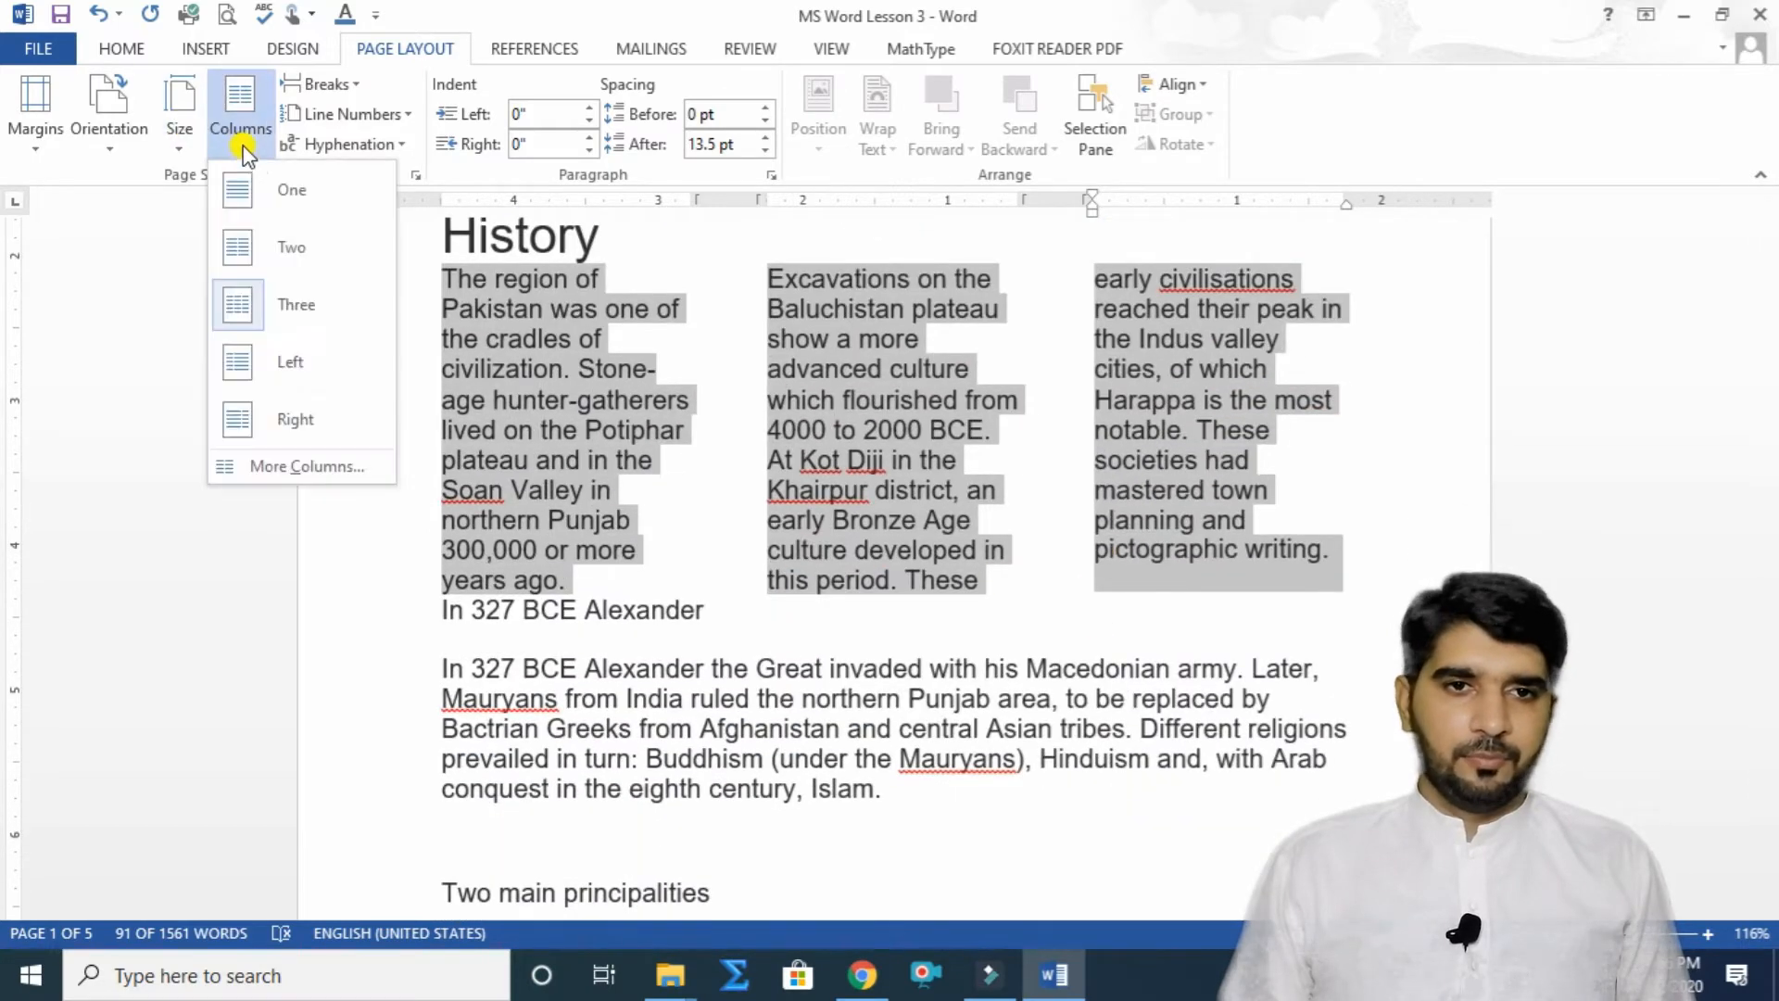
{"action": "left_click", "coordinate": [278, 199]}
{"action": "scroll", "coordinate": [885, 477], "scroll_direction": "up", "scroll_amount": 2}
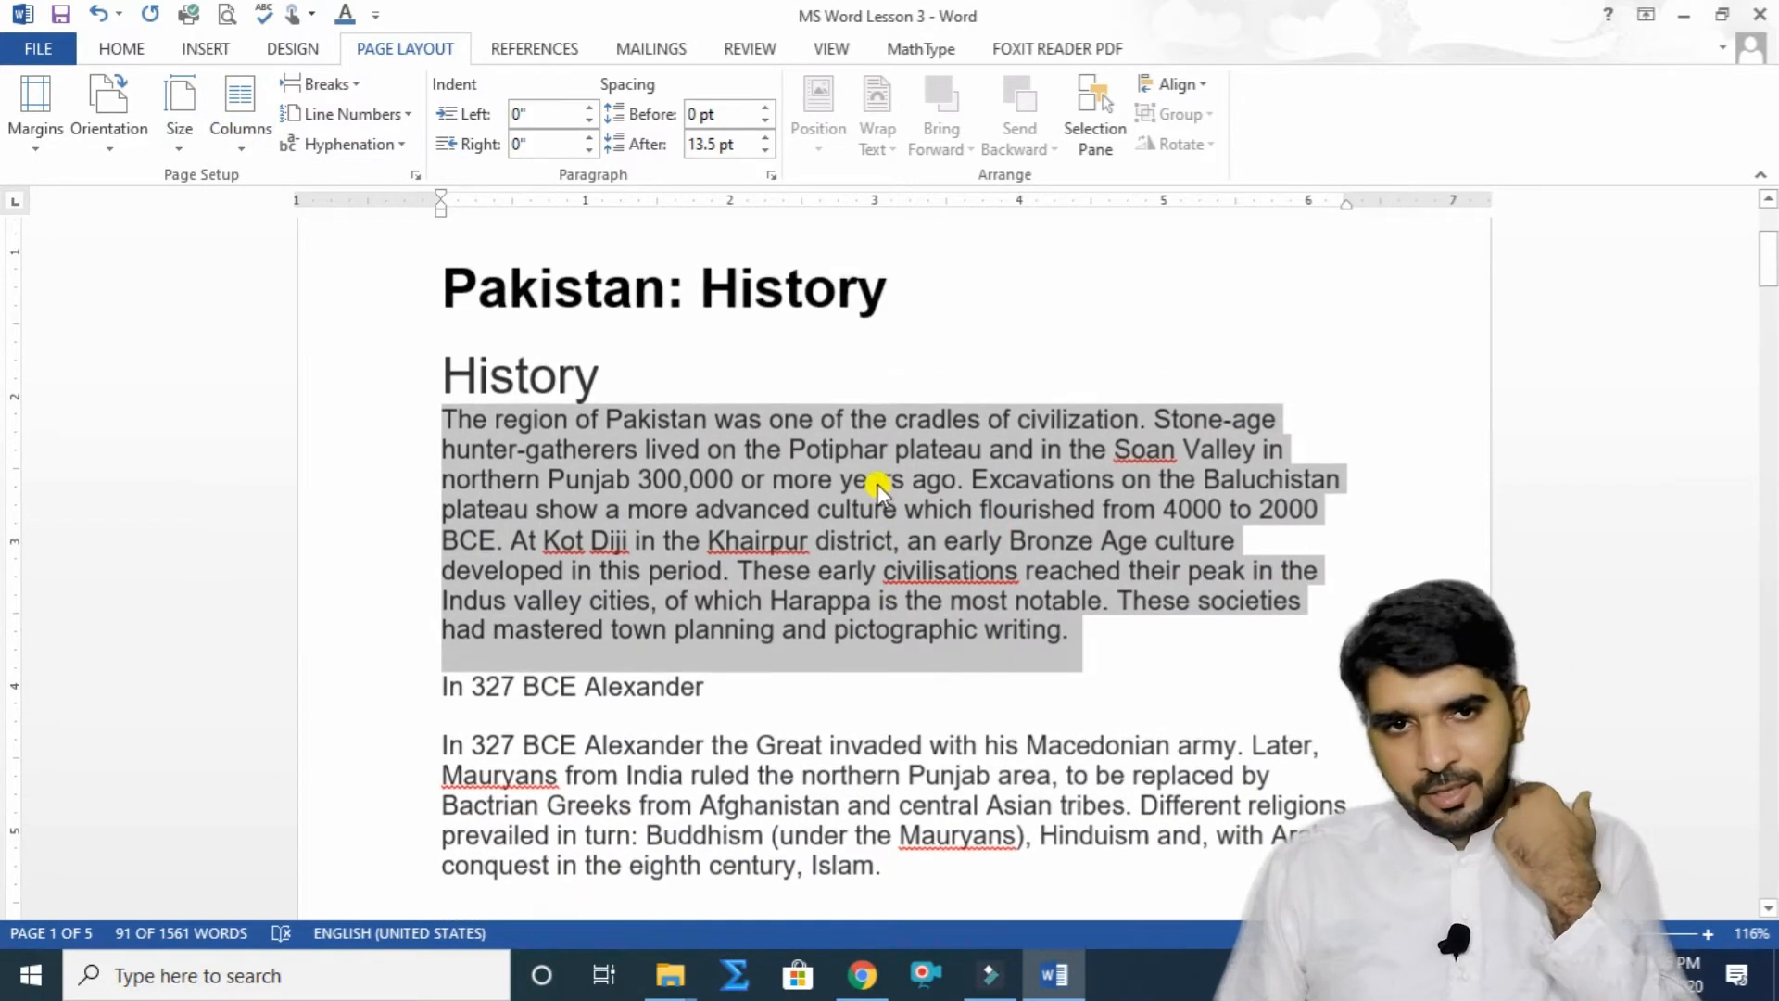
{"action": "scroll", "coordinate": [878, 488], "scroll_direction": "up", "scroll_amount": 3}
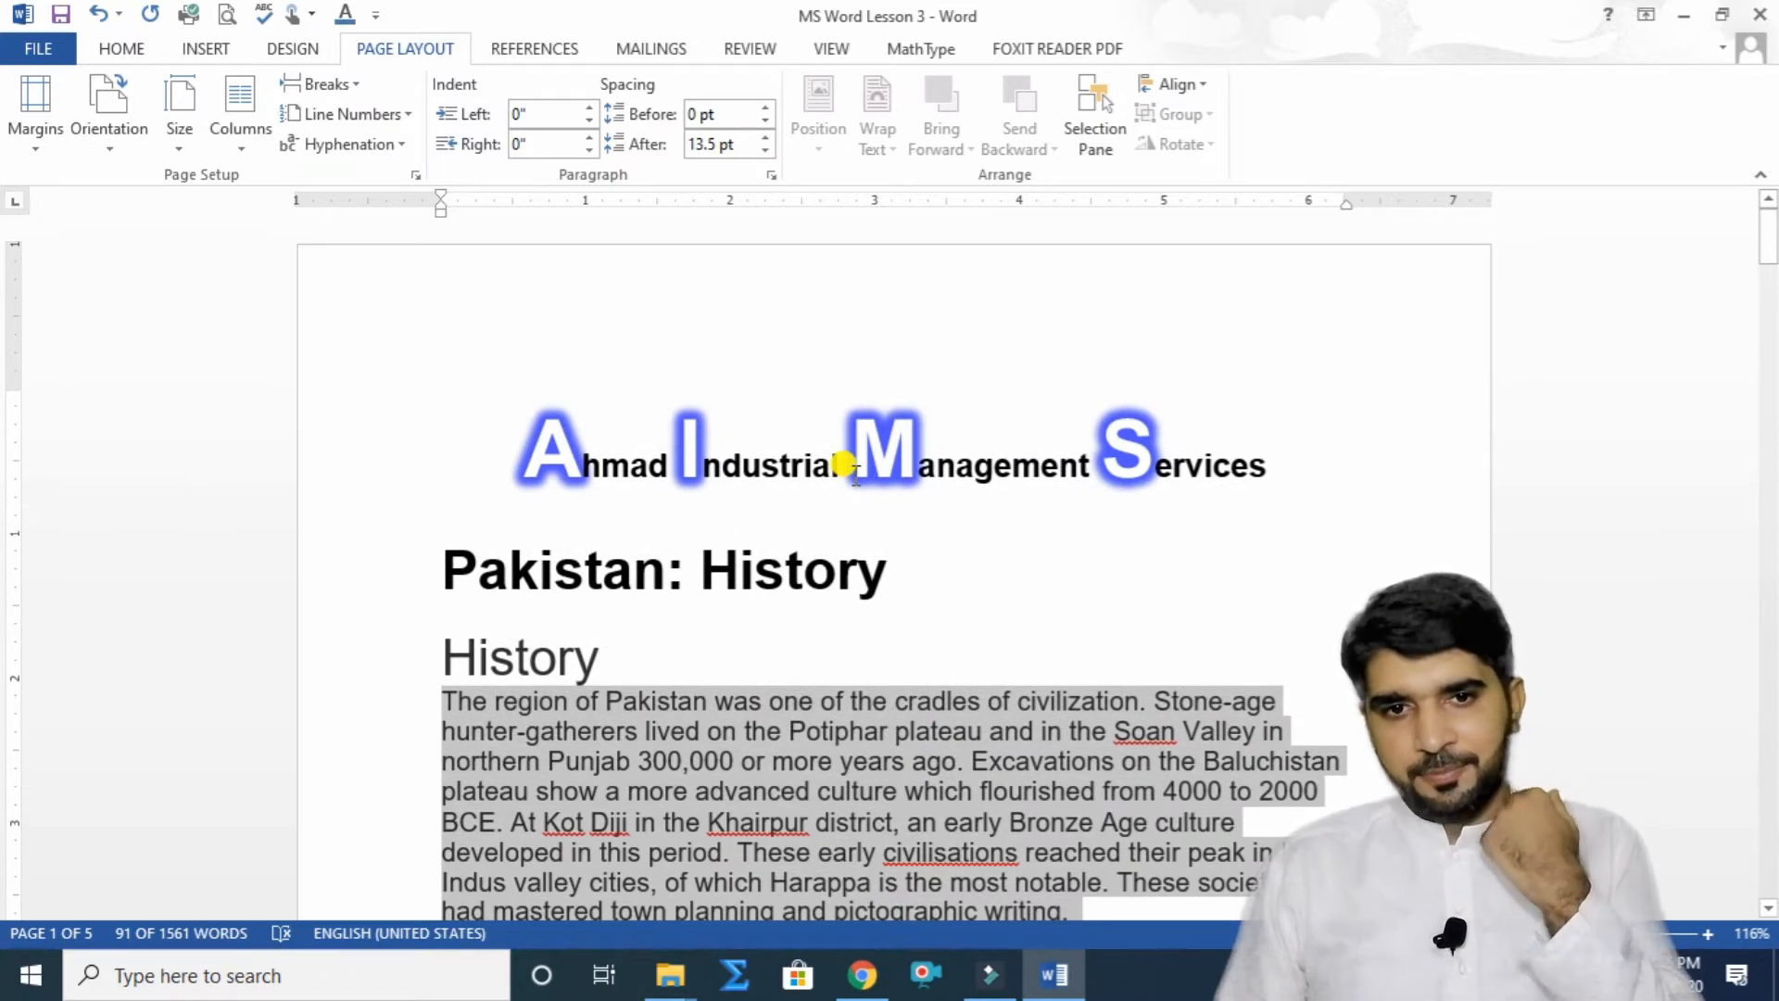
{"action": "scroll", "coordinate": [852, 468], "scroll_direction": "down", "scroll_amount": 3}
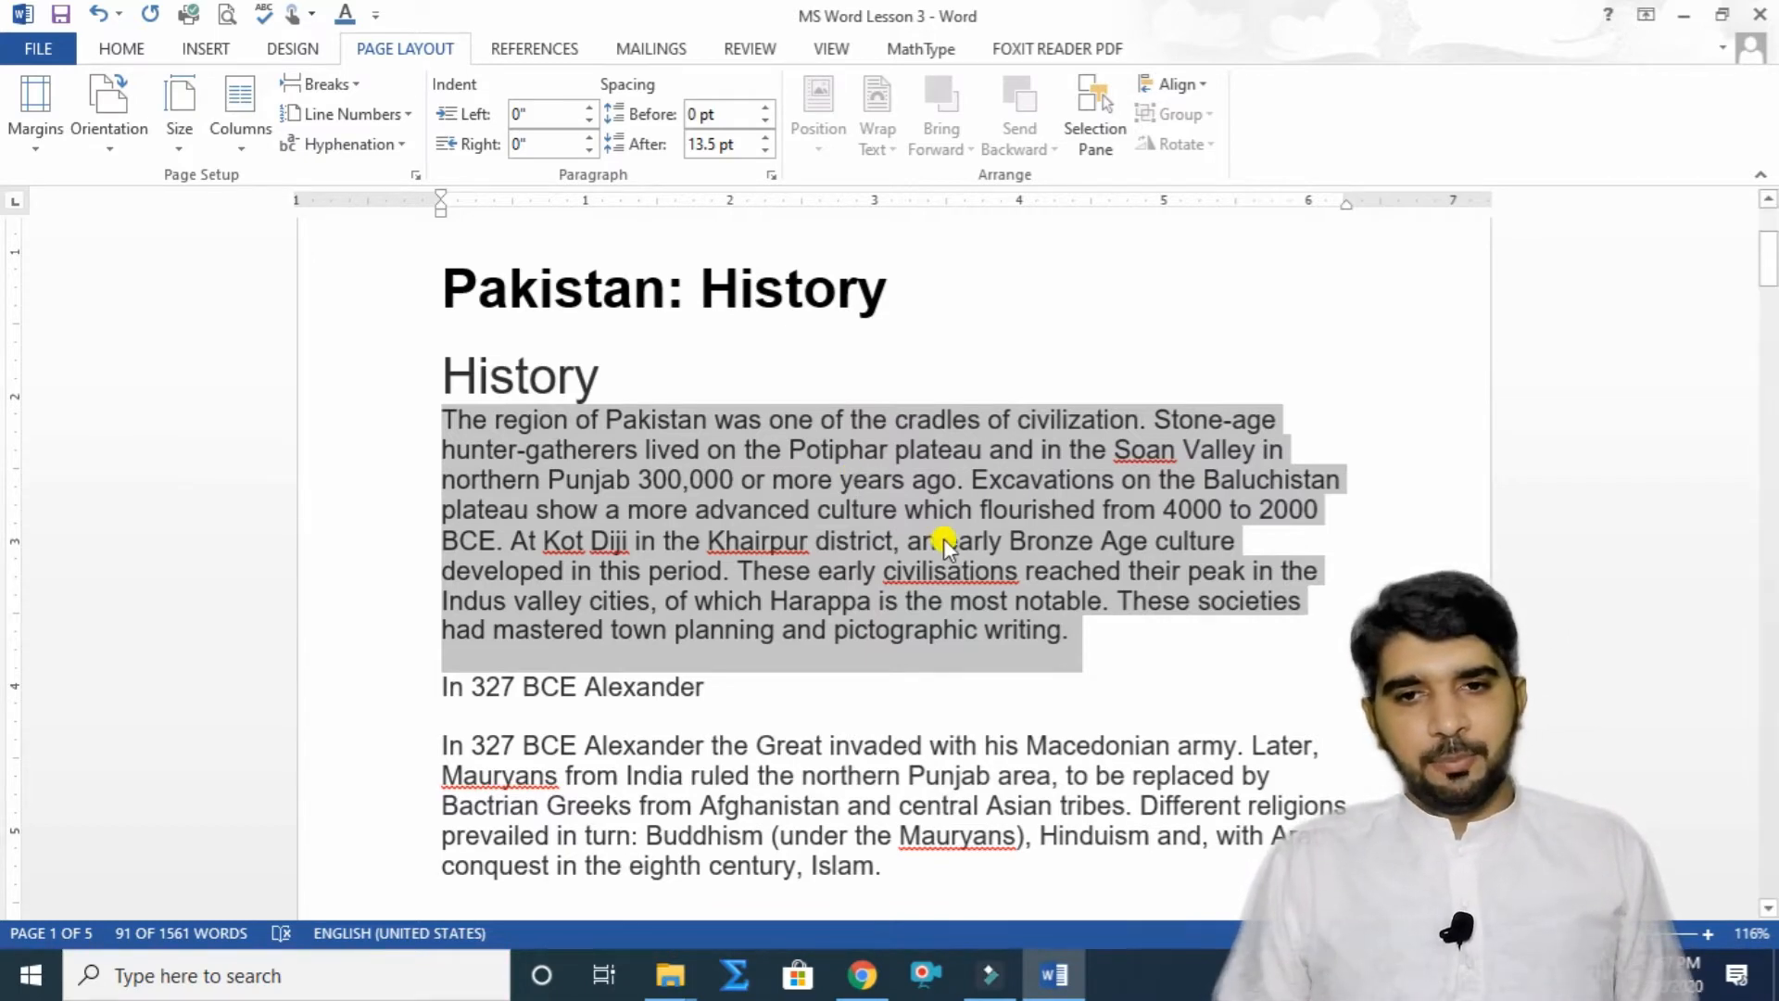
Try a page break at the end of the first History paragraph, review the following pages and undo the break.
{"action": "left_click", "coordinate": [1096, 657]}
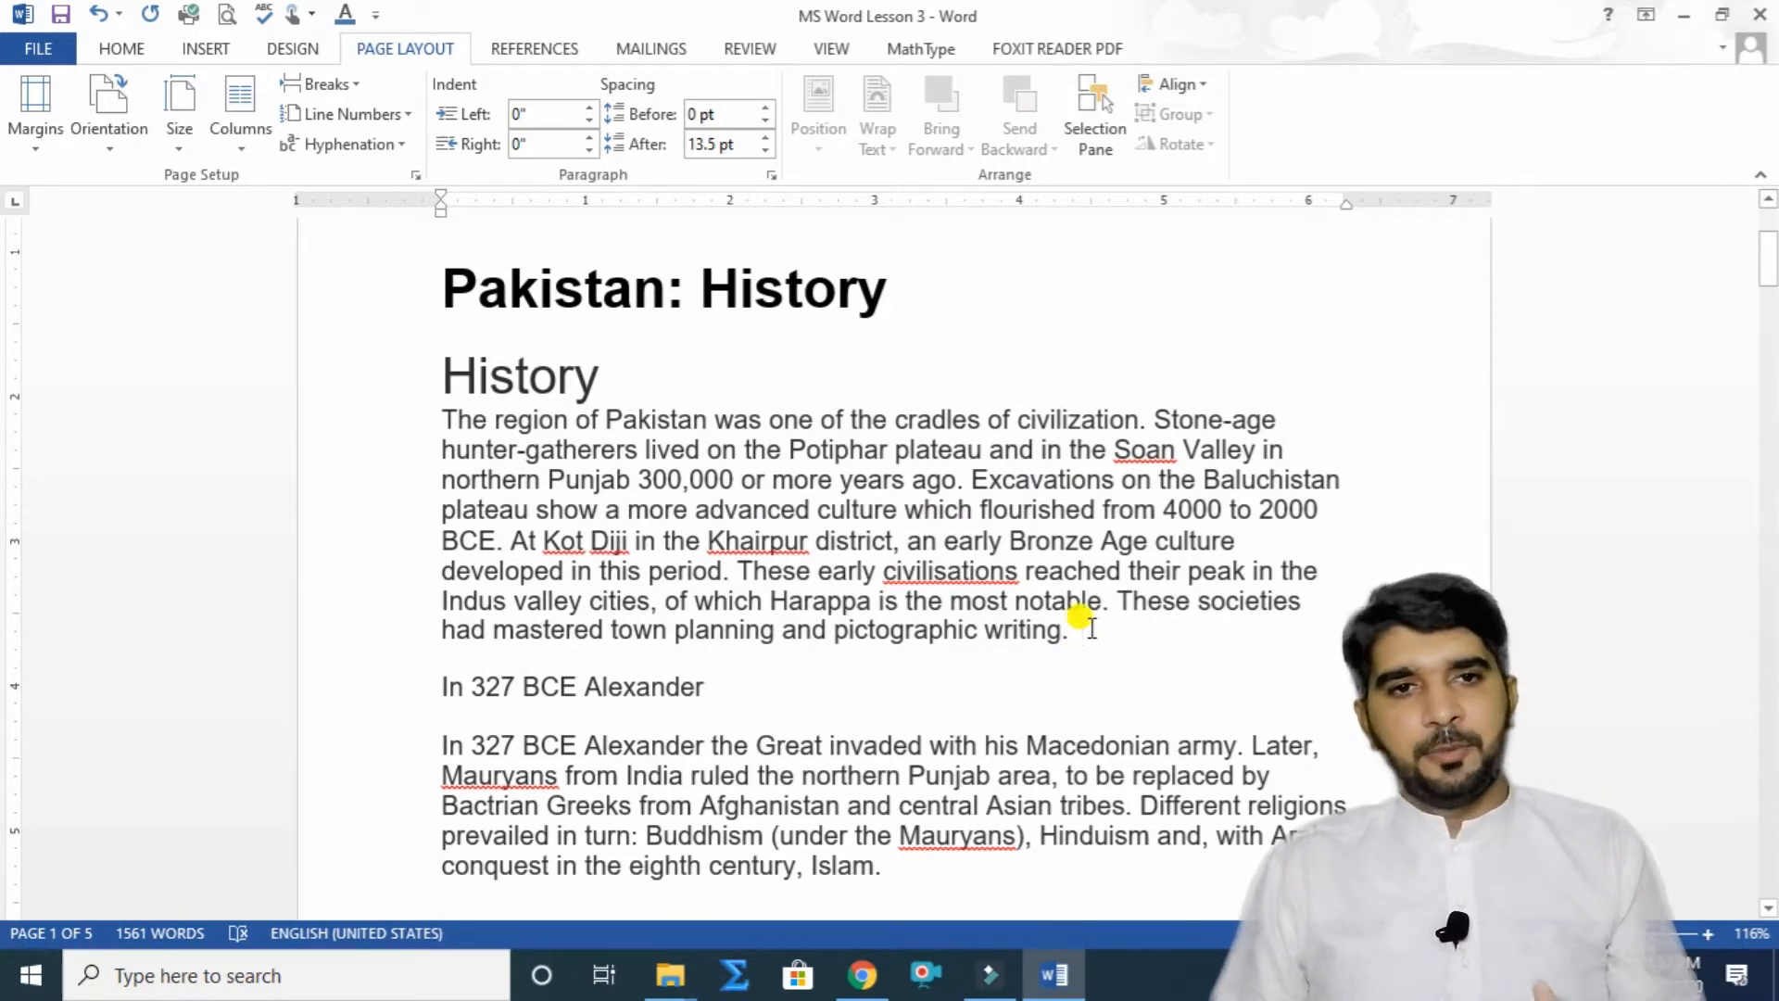
{"action": "left_click", "coordinate": [308, 88]}
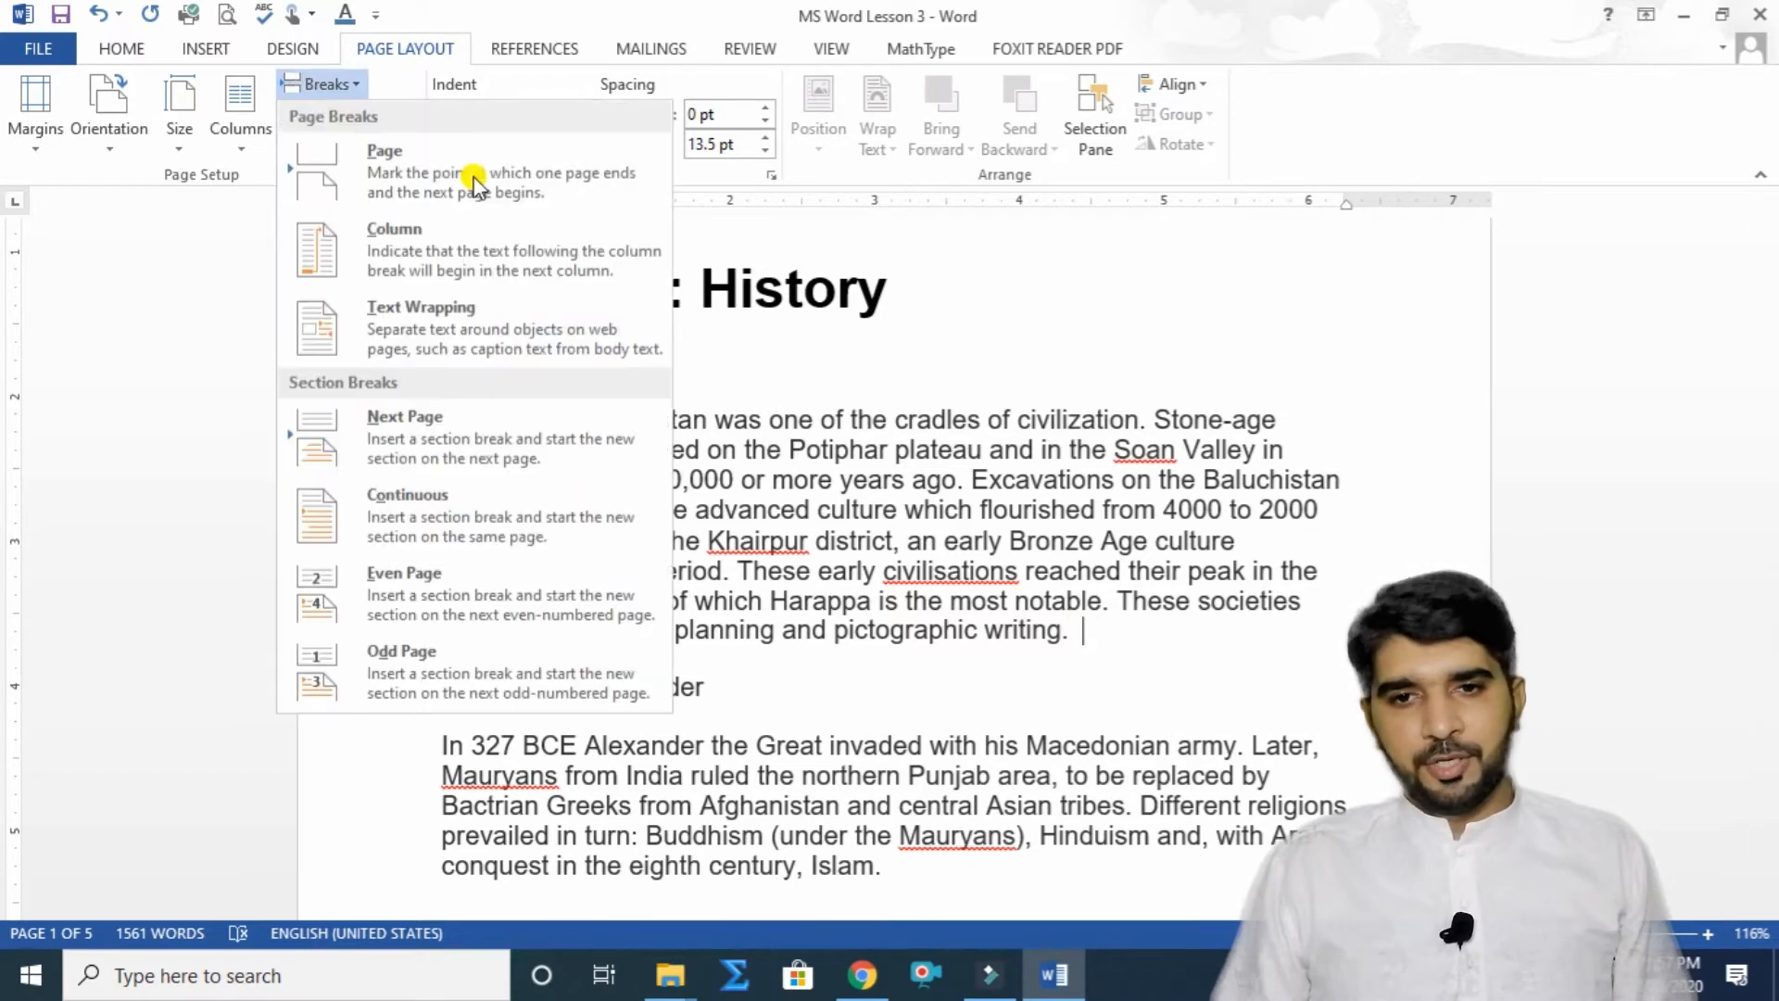
{"action": "left_click", "coordinate": [377, 147]}
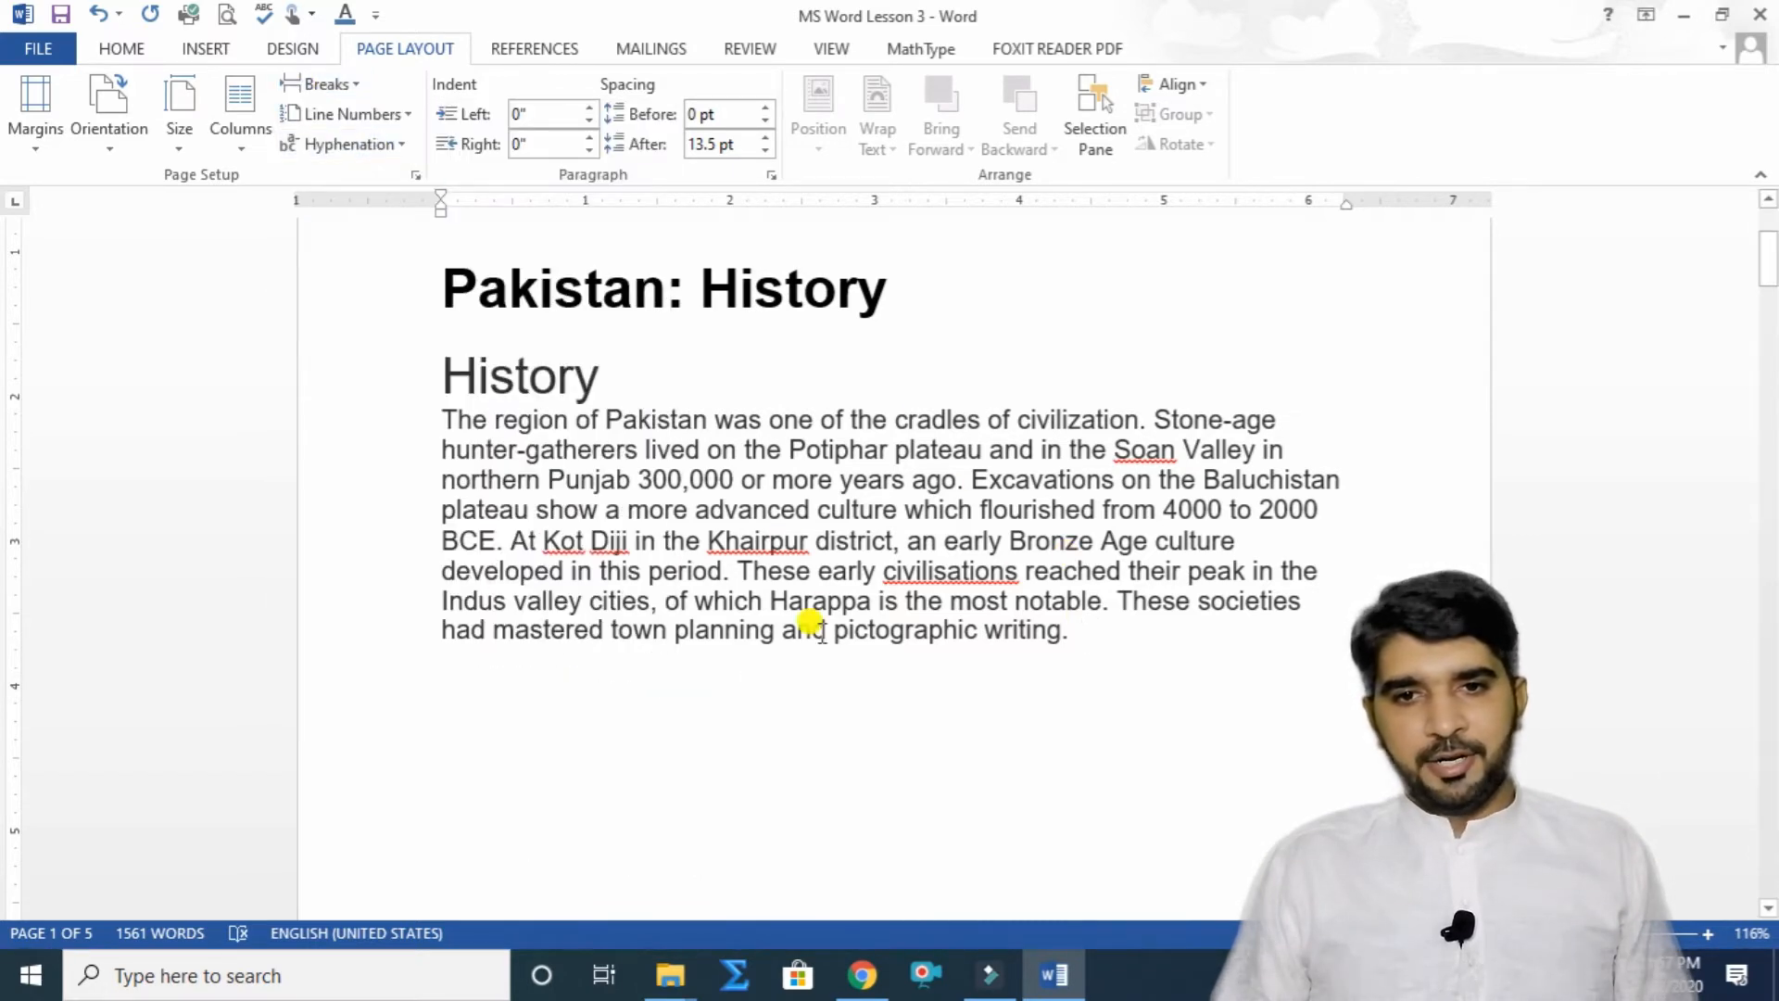
{"action": "scroll", "coordinate": [925, 675], "scroll_direction": "down", "scroll_amount": 15}
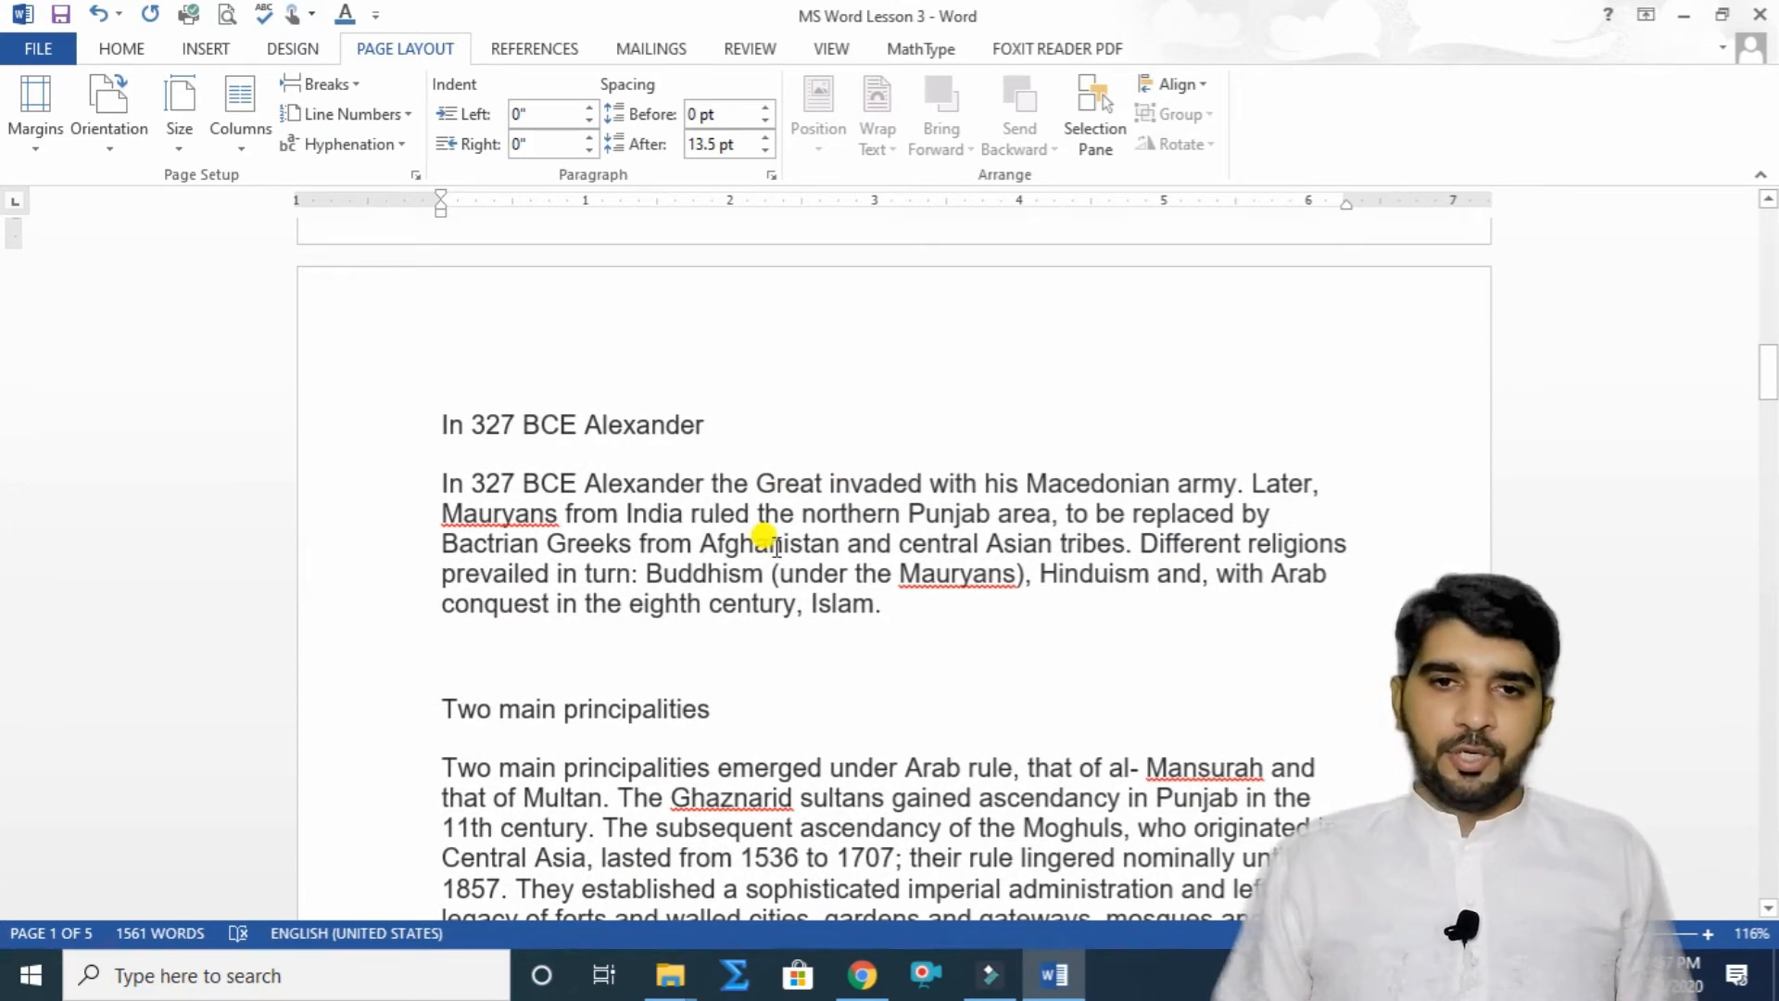
{"action": "scroll", "coordinate": [777, 544], "scroll_direction": "up", "scroll_amount": 15}
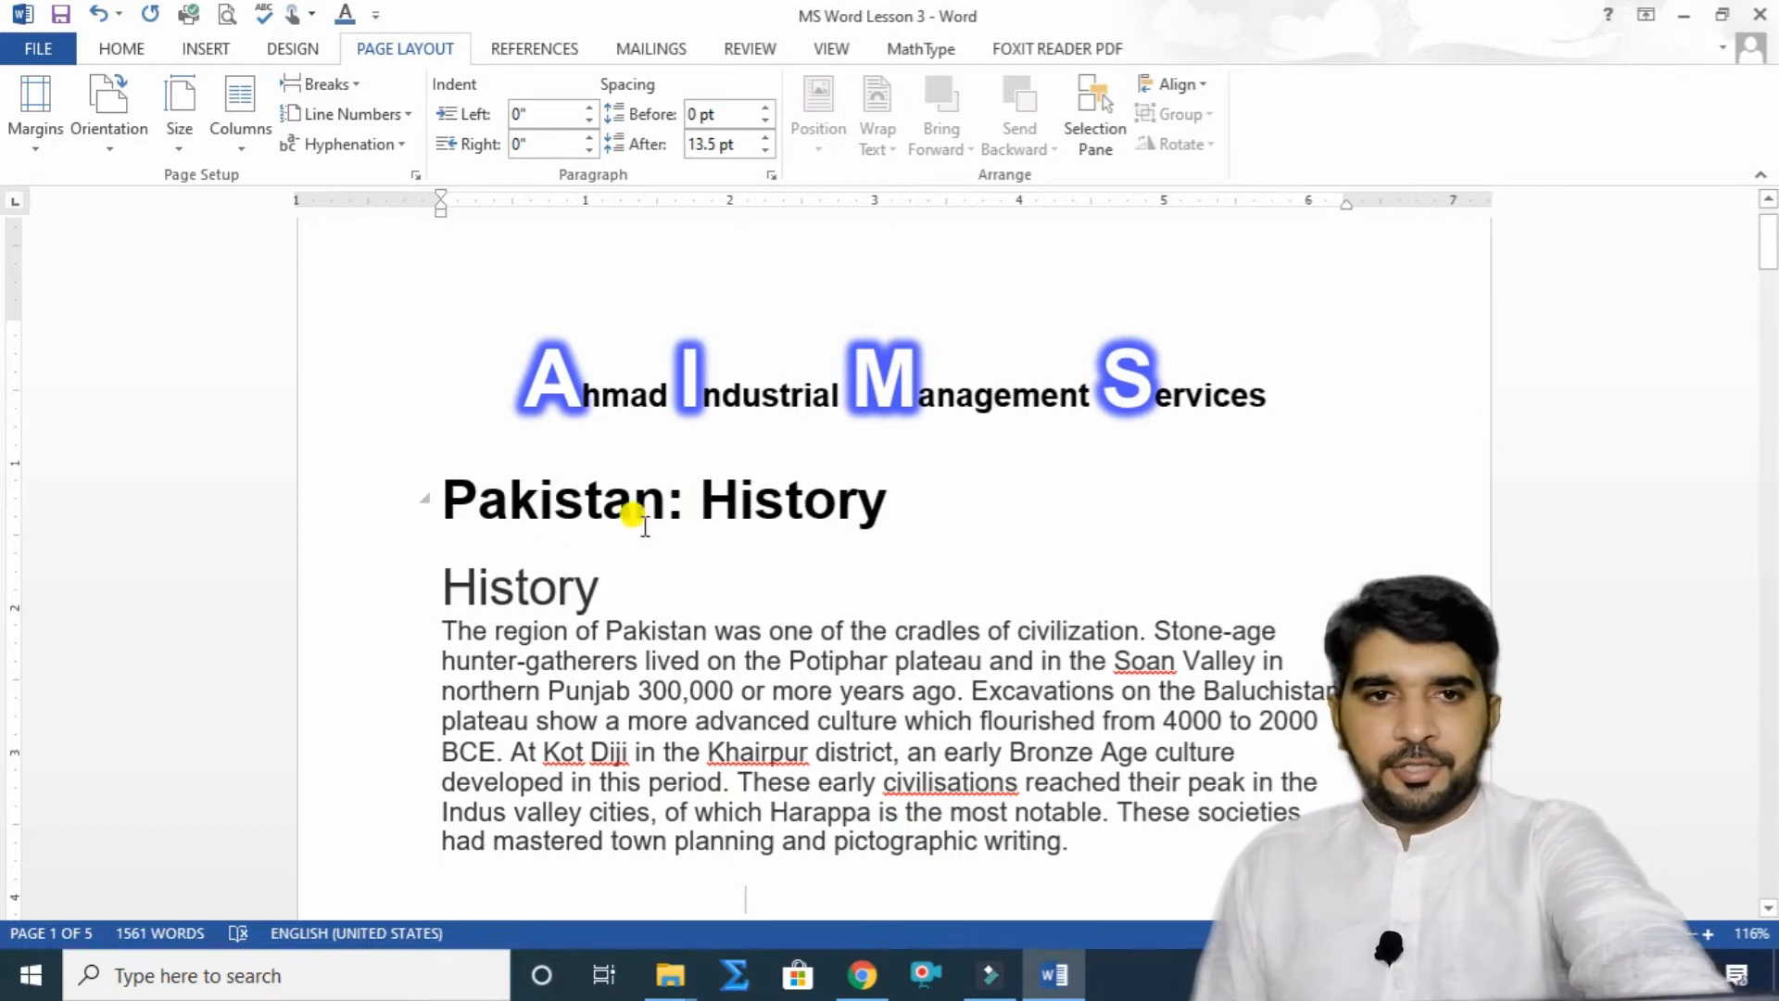
{"action": "scroll", "coordinate": [530, 531], "scroll_direction": "down", "scroll_amount": 20}
{"action": "scroll", "coordinate": [758, 551], "scroll_direction": "up", "scroll_amount": 5}
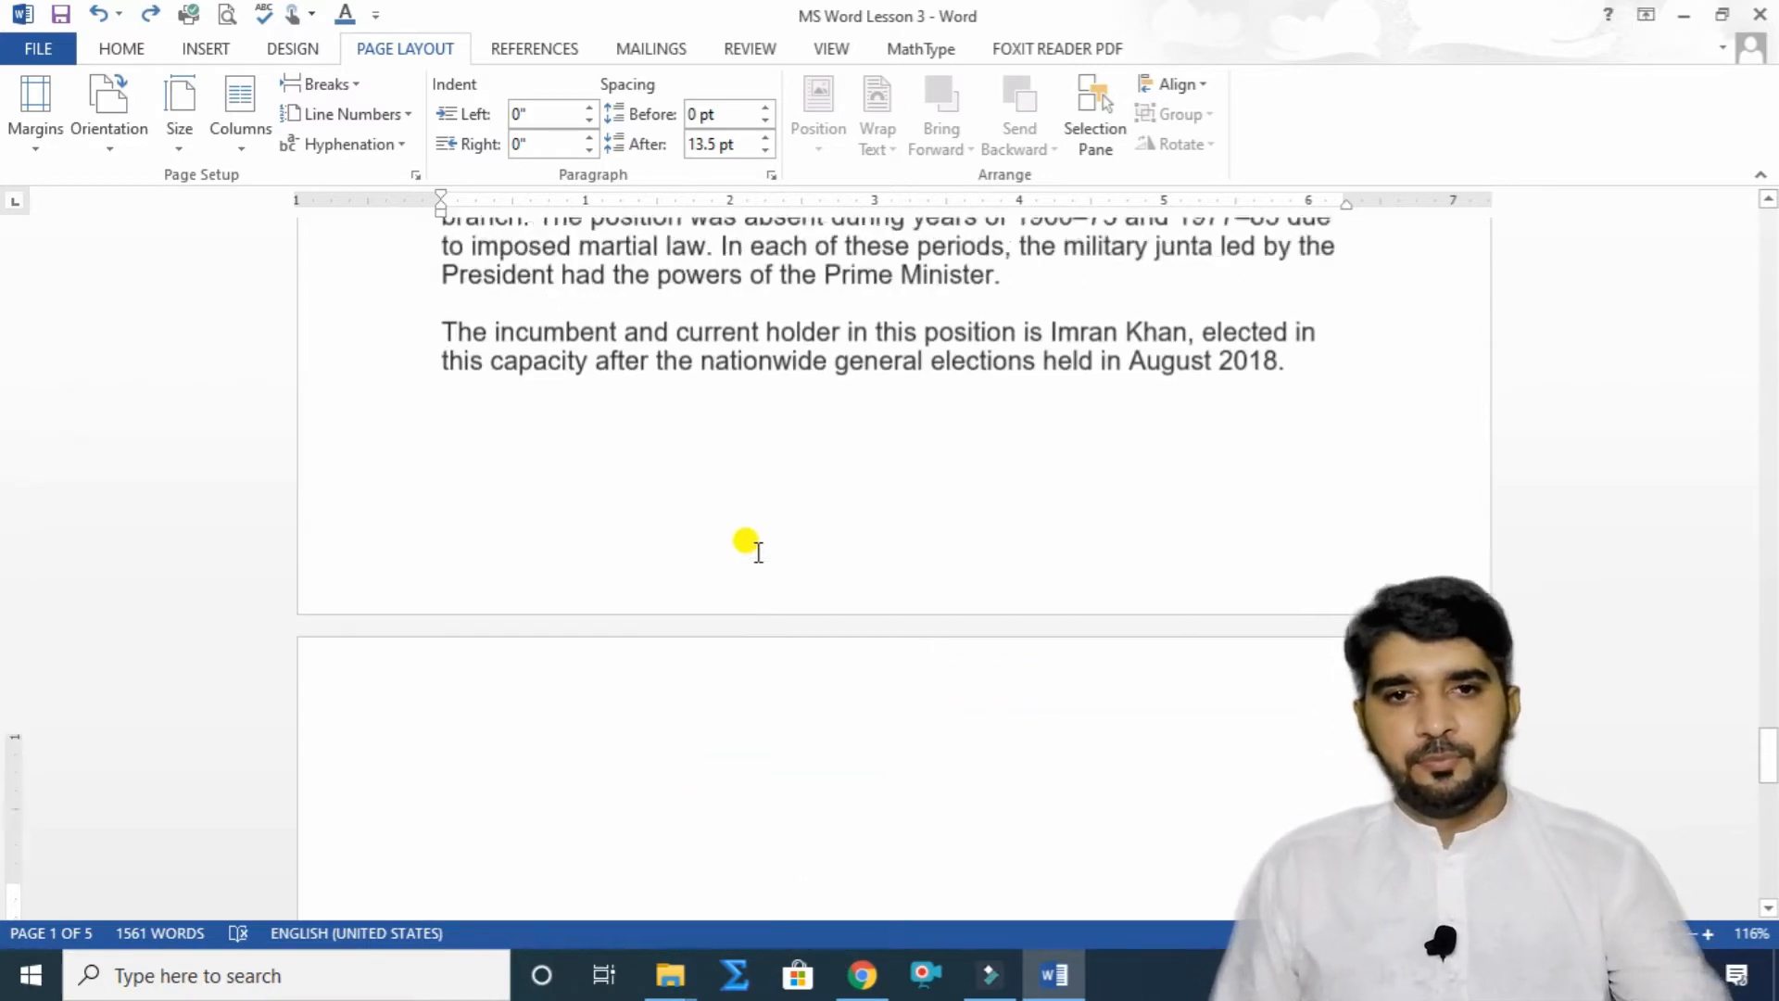
{"action": "scroll", "coordinate": [758, 551], "scroll_direction": "up", "scroll_amount": 15}
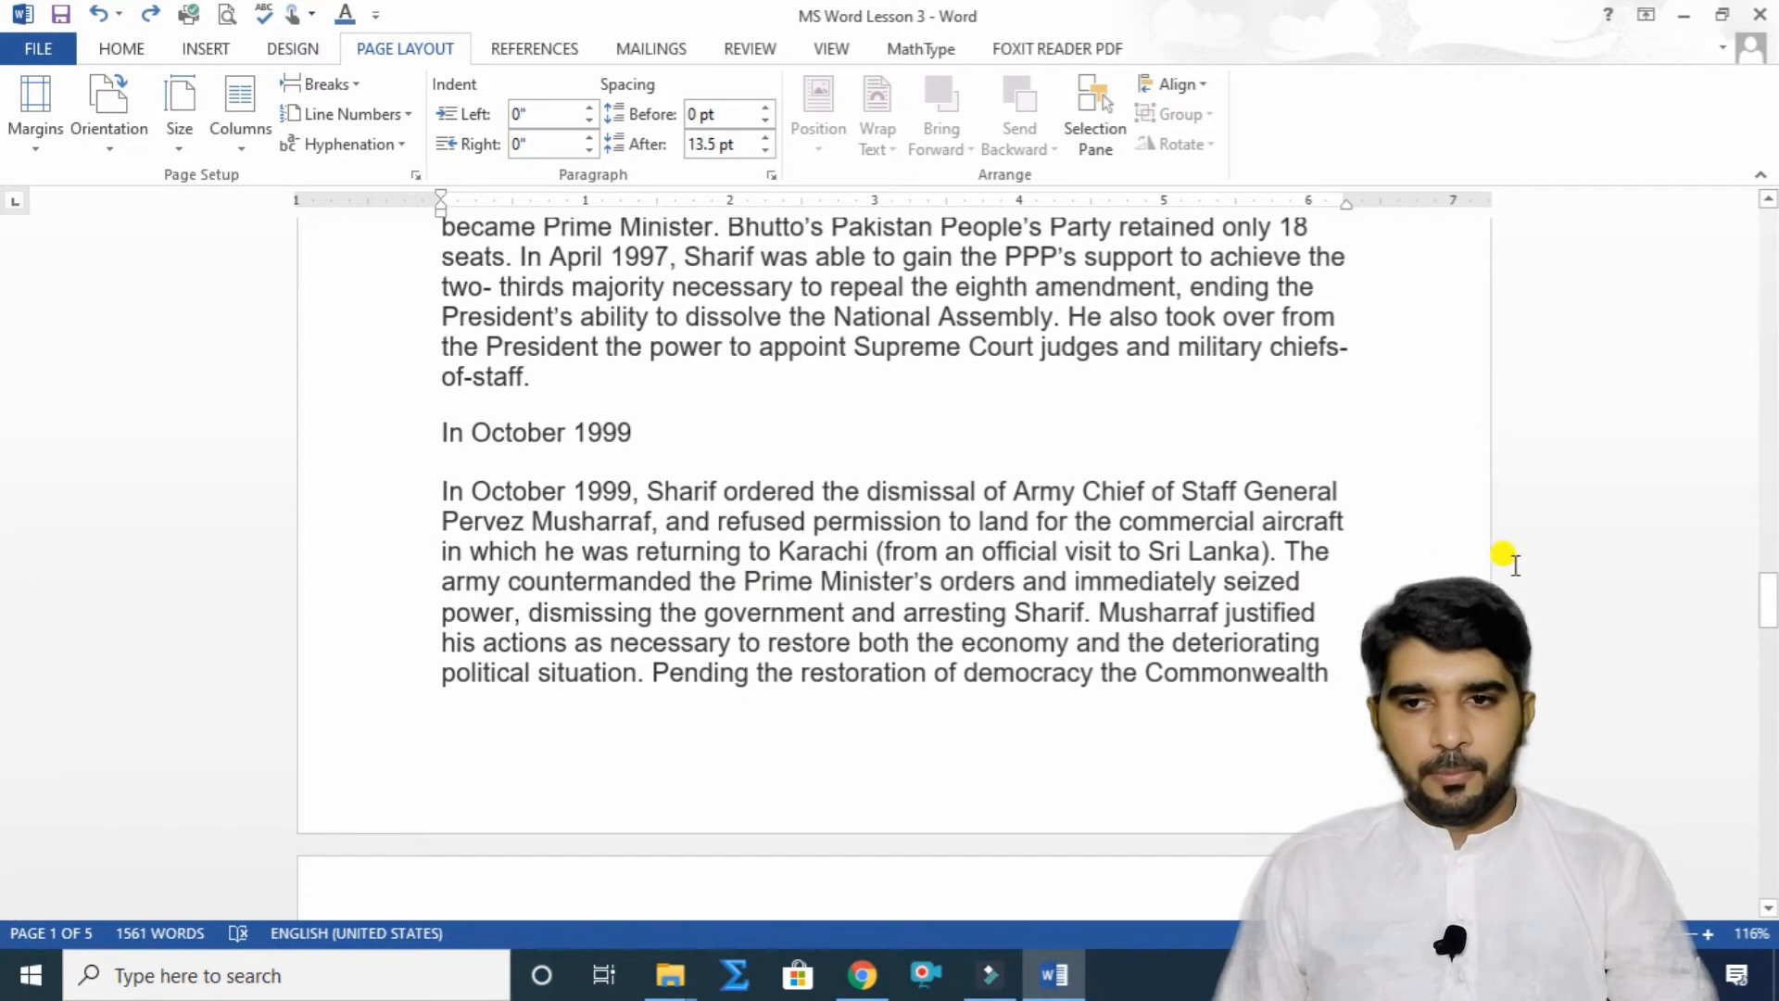
{"action": "left_click_drag", "start_coordinate": [1772, 575], "coordinate": [1771, 111]}
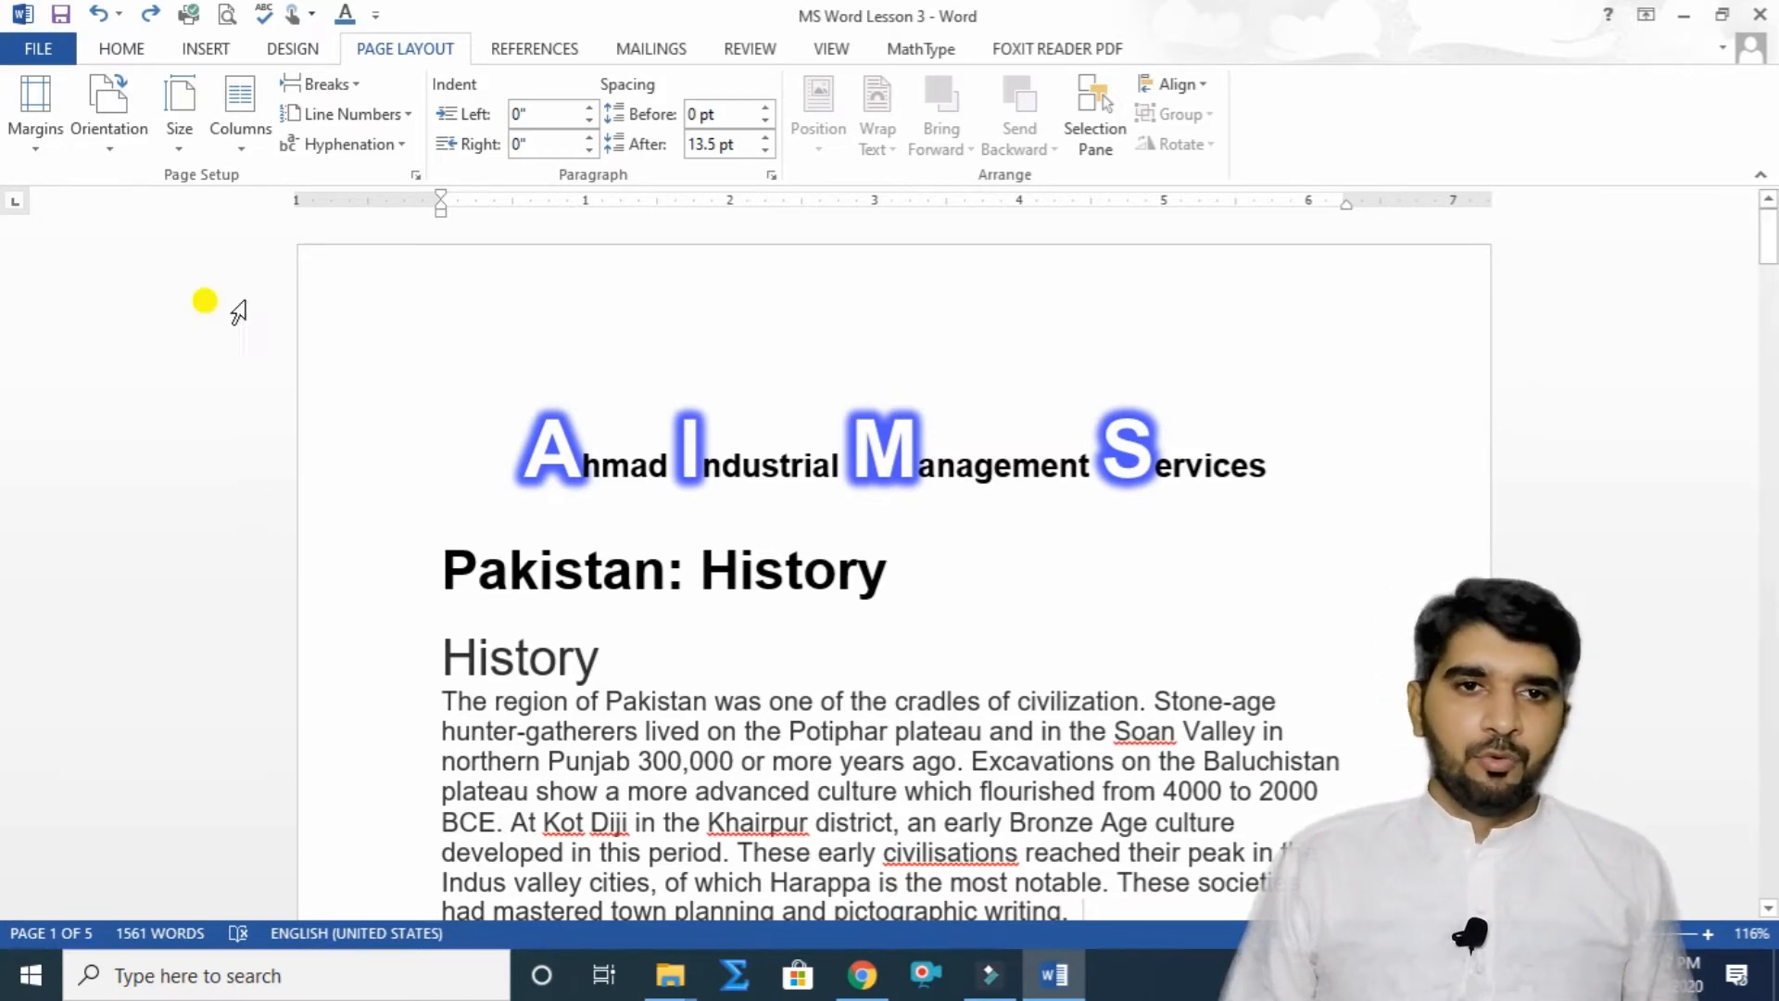
Turn on line numbering that restarts on each page and check the numbers down the document.
{"action": "left_click", "coordinate": [369, 116]}
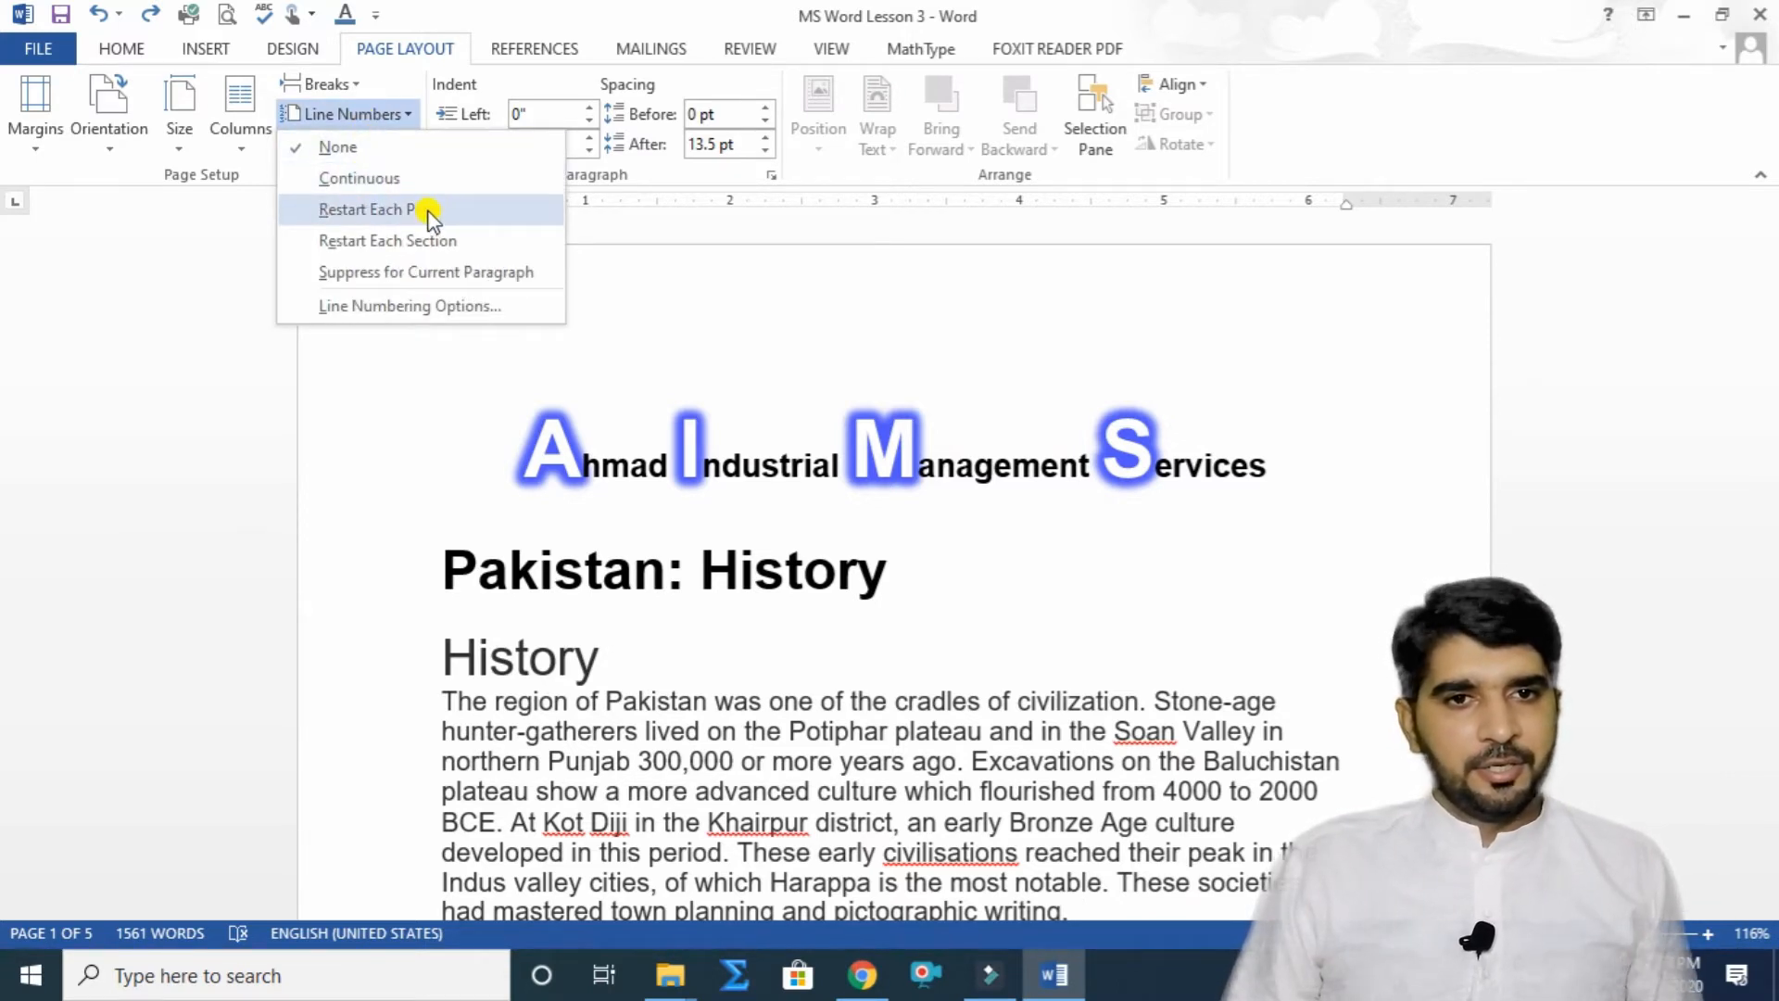
{"action": "left_click", "coordinate": [432, 211]}
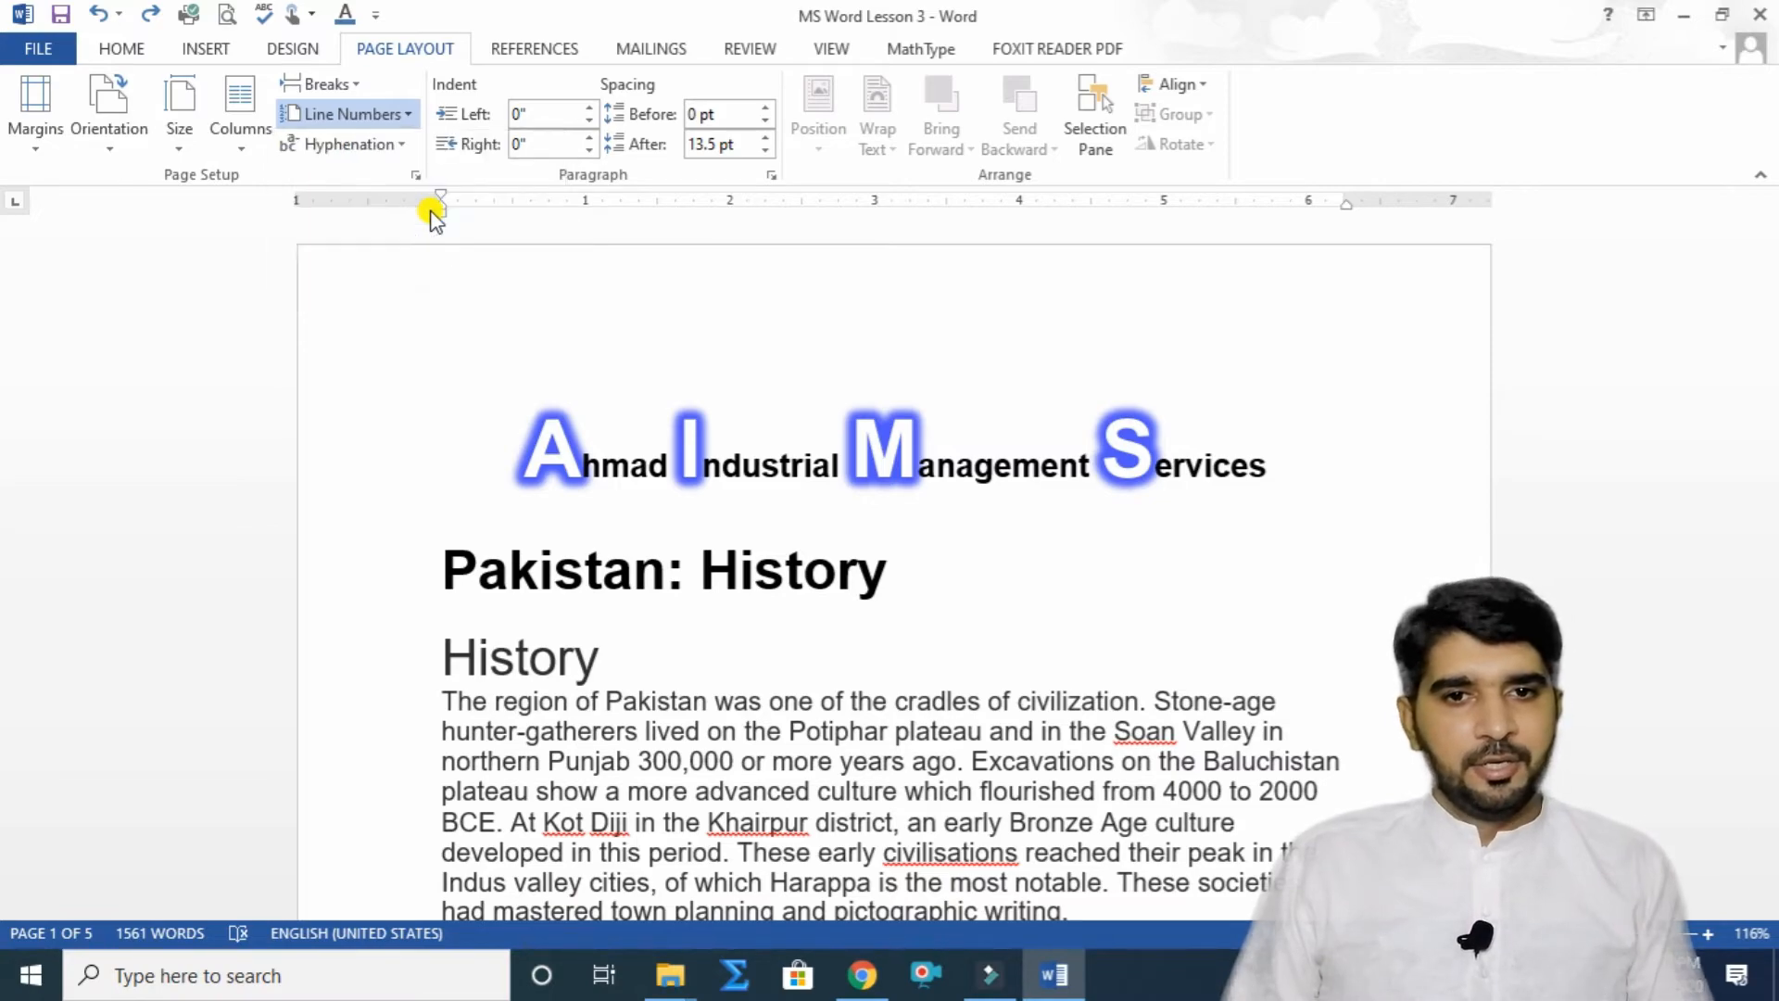
{"action": "scroll", "coordinate": [842, 695], "scroll_direction": "down", "scroll_amount": 5}
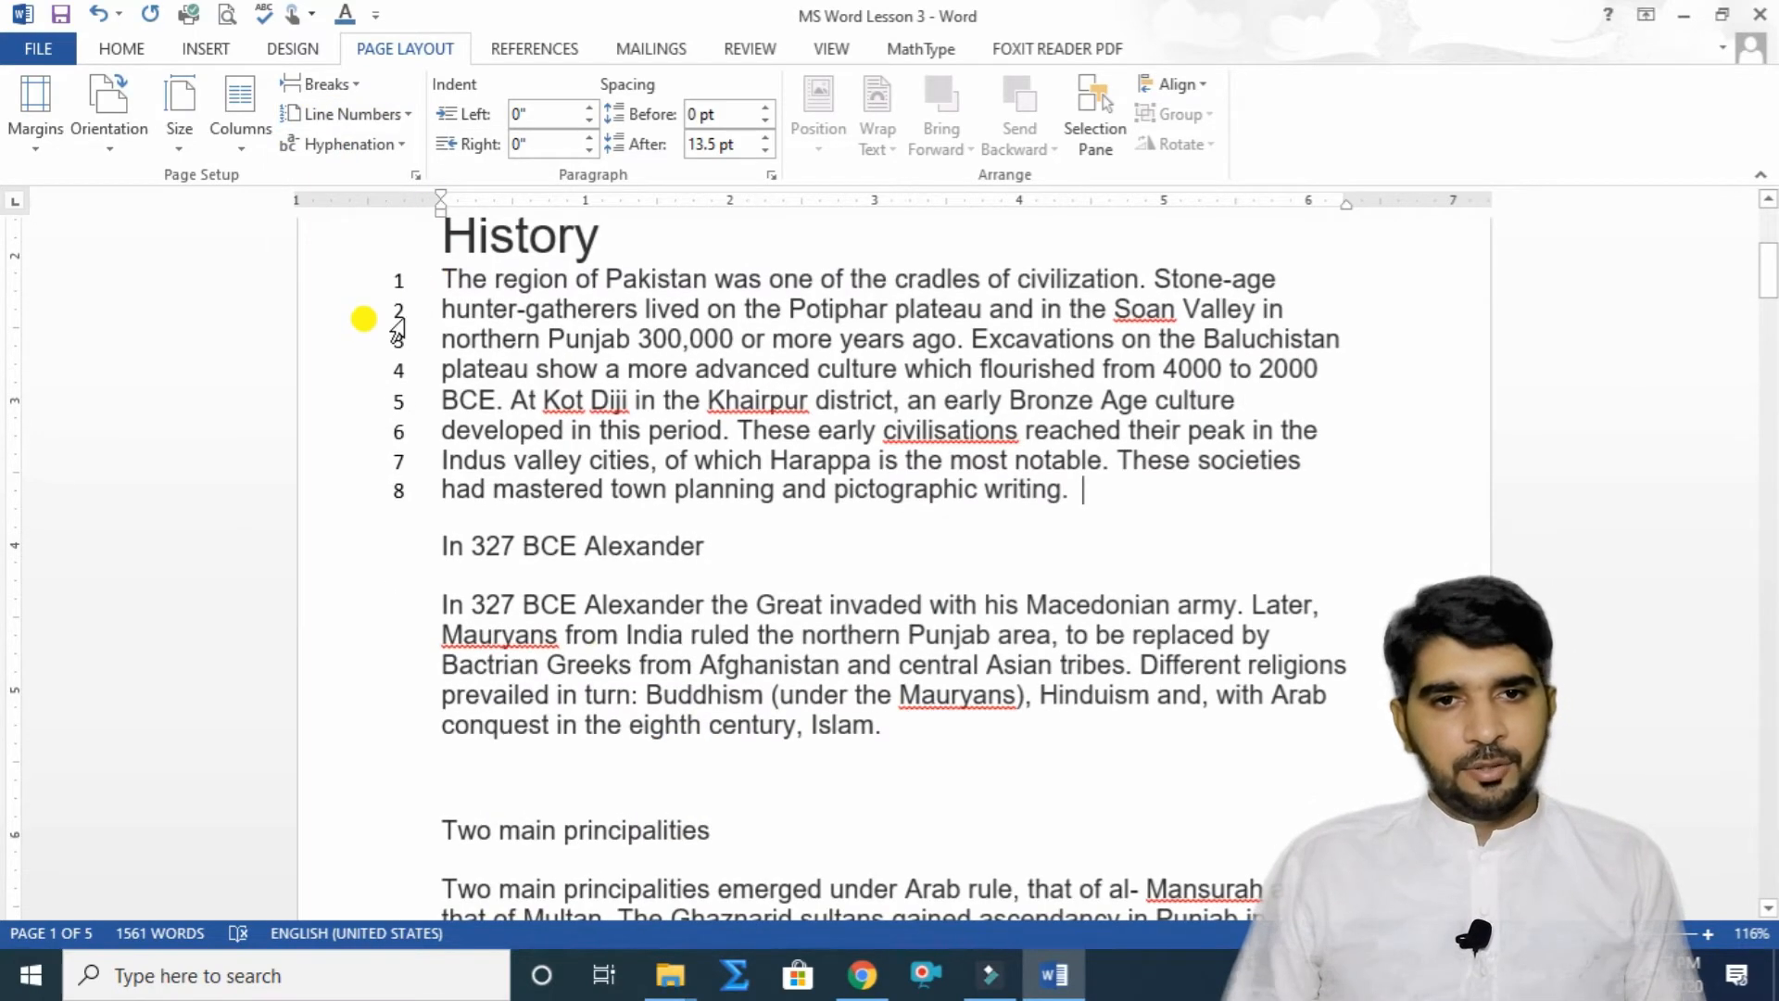
{"action": "scroll", "coordinate": [407, 535], "scroll_direction": "down", "scroll_amount": 20}
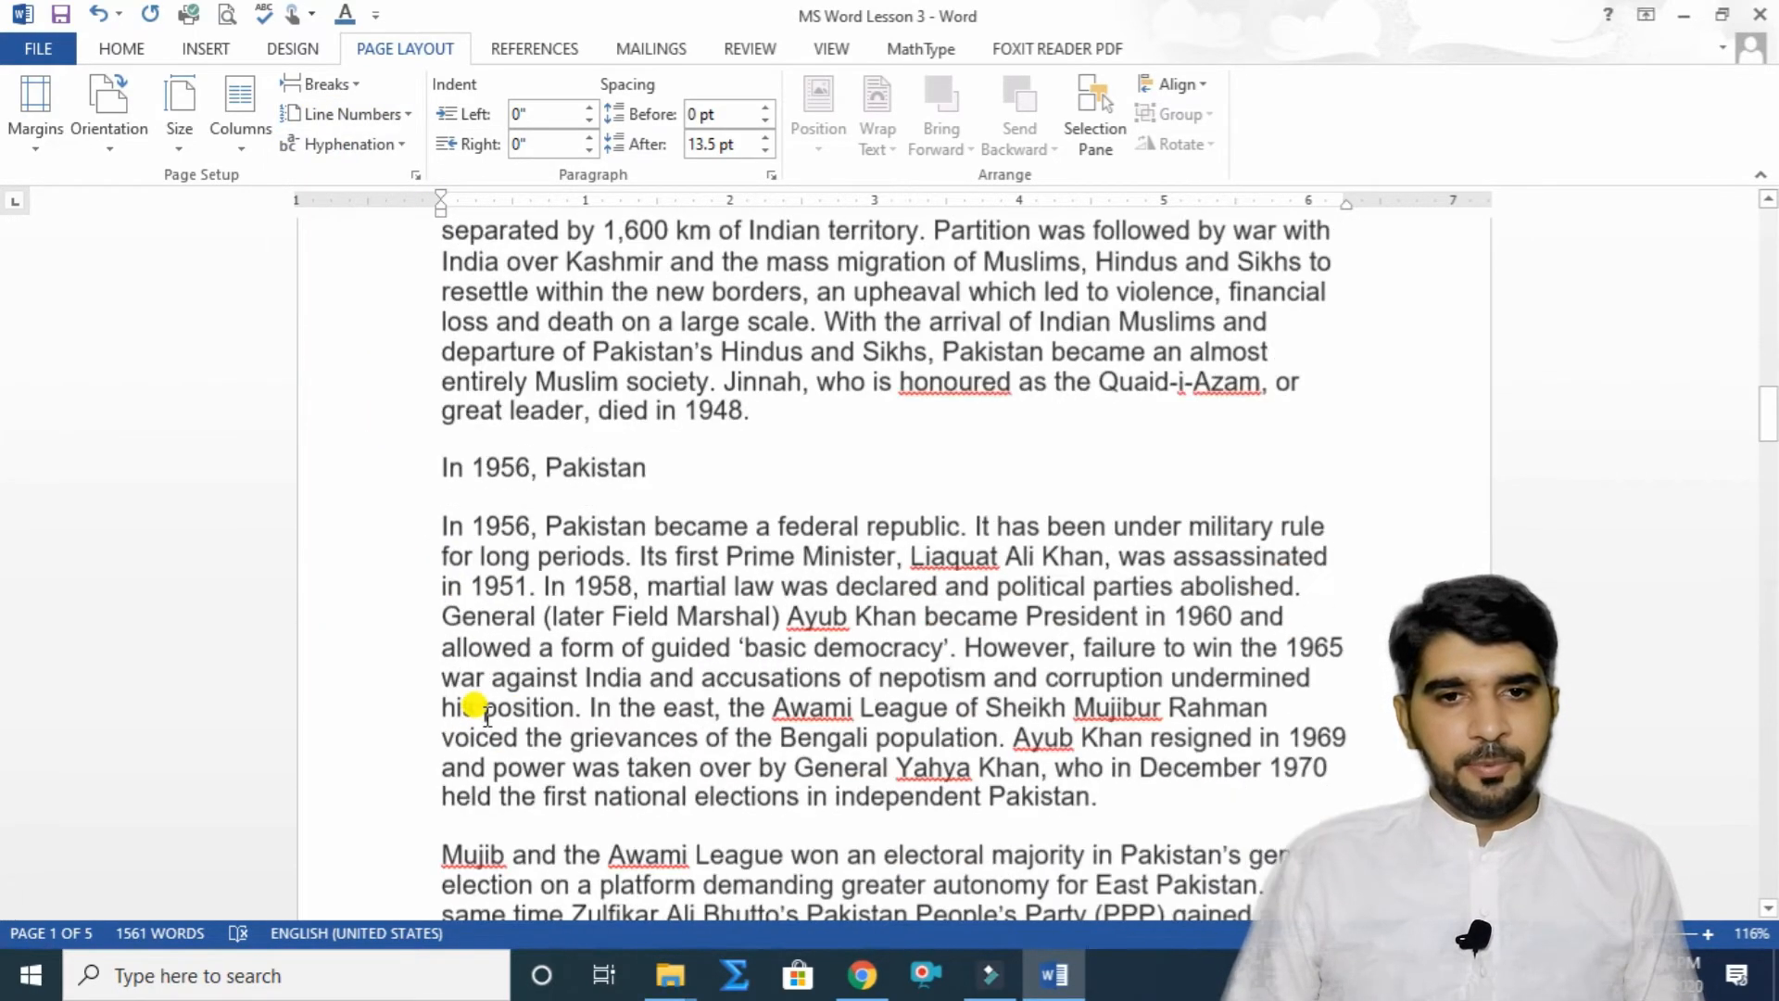
Switch the document's line numbering to continuous and check the numbers beside the first History paragraph.
{"action": "scroll", "coordinate": [473, 706], "scroll_direction": "down", "scroll_amount": 2}
{"action": "left_click_drag", "start_coordinate": [1770, 456], "coordinate": [1770, 213]}
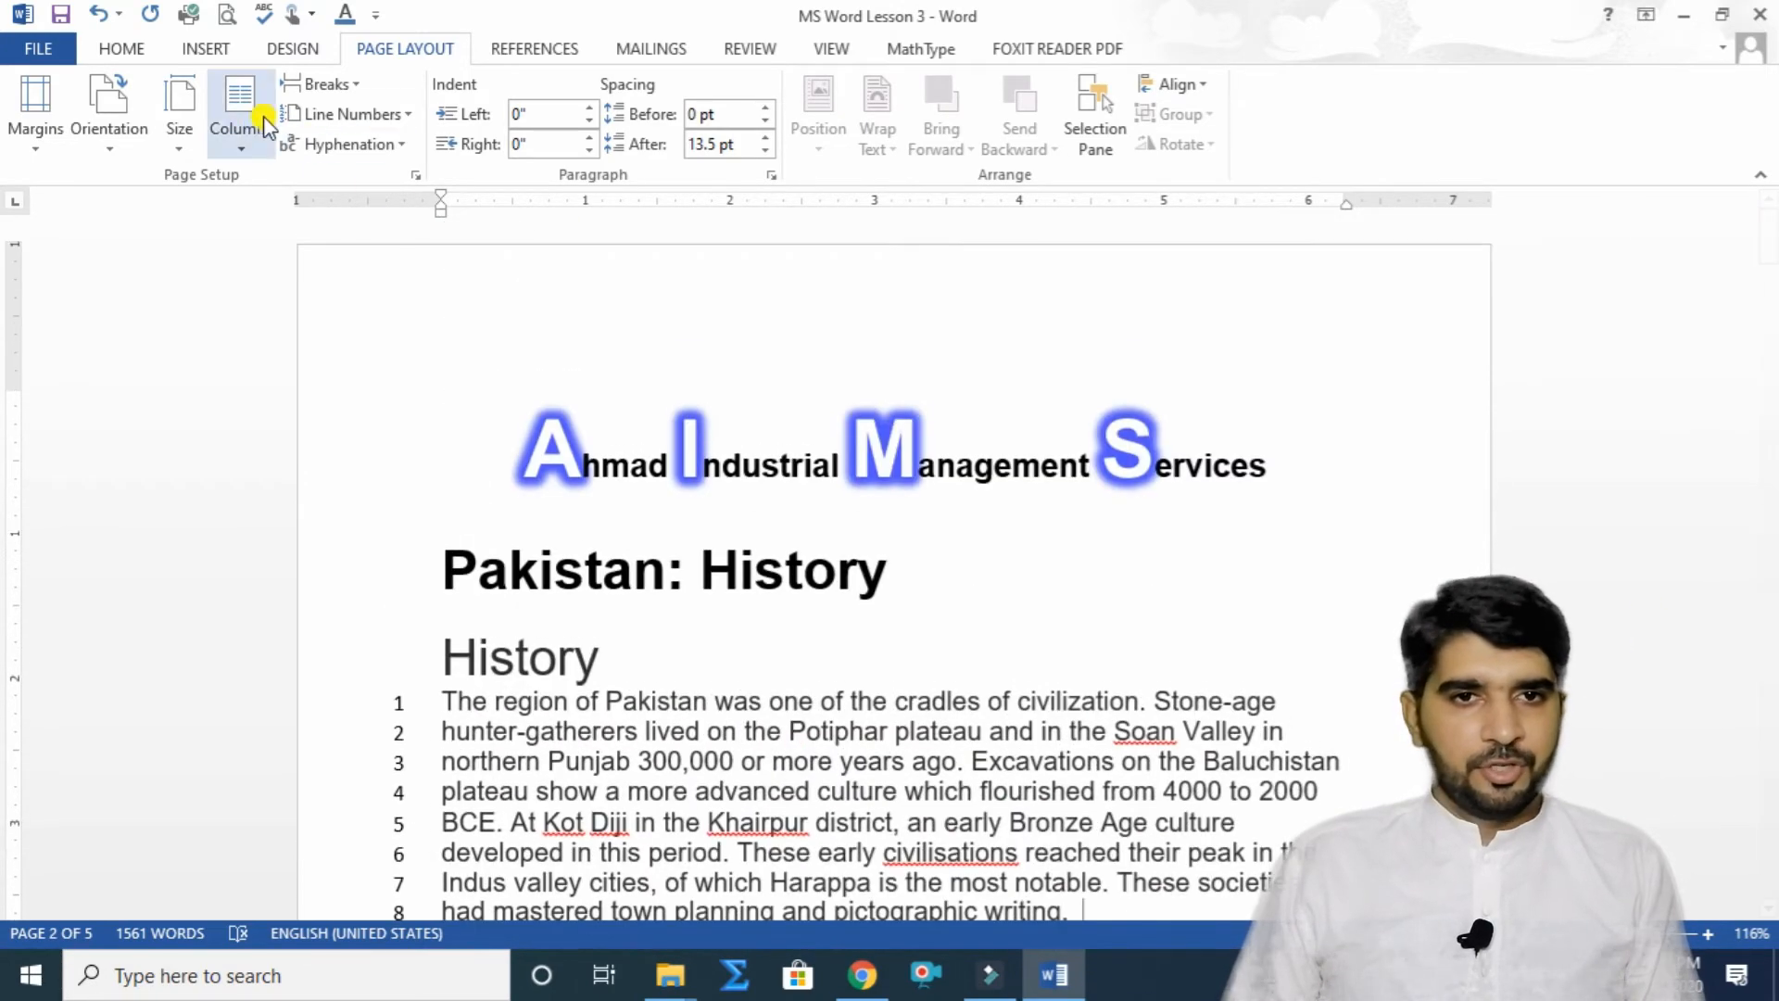
{"action": "left_click", "coordinate": [408, 115]}
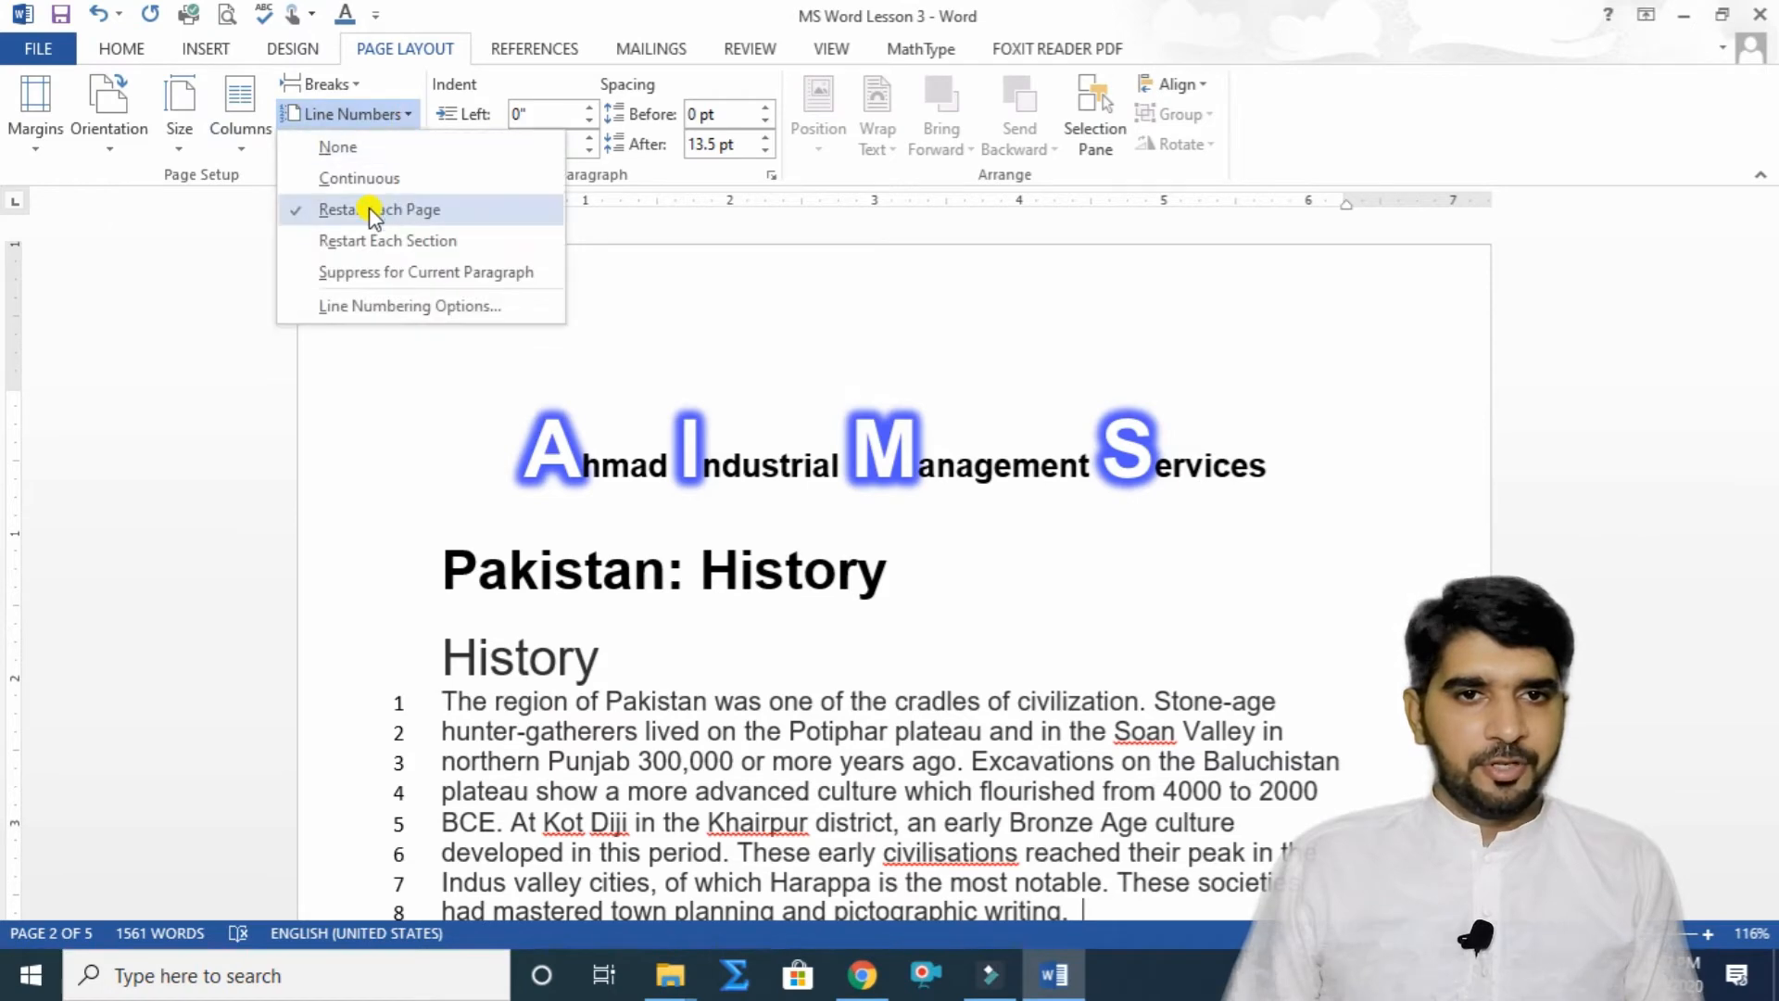
{"action": "left_click", "coordinate": [334, 175]}
{"action": "scroll", "coordinate": [496, 732], "scroll_direction": "down", "scroll_amount": 8}
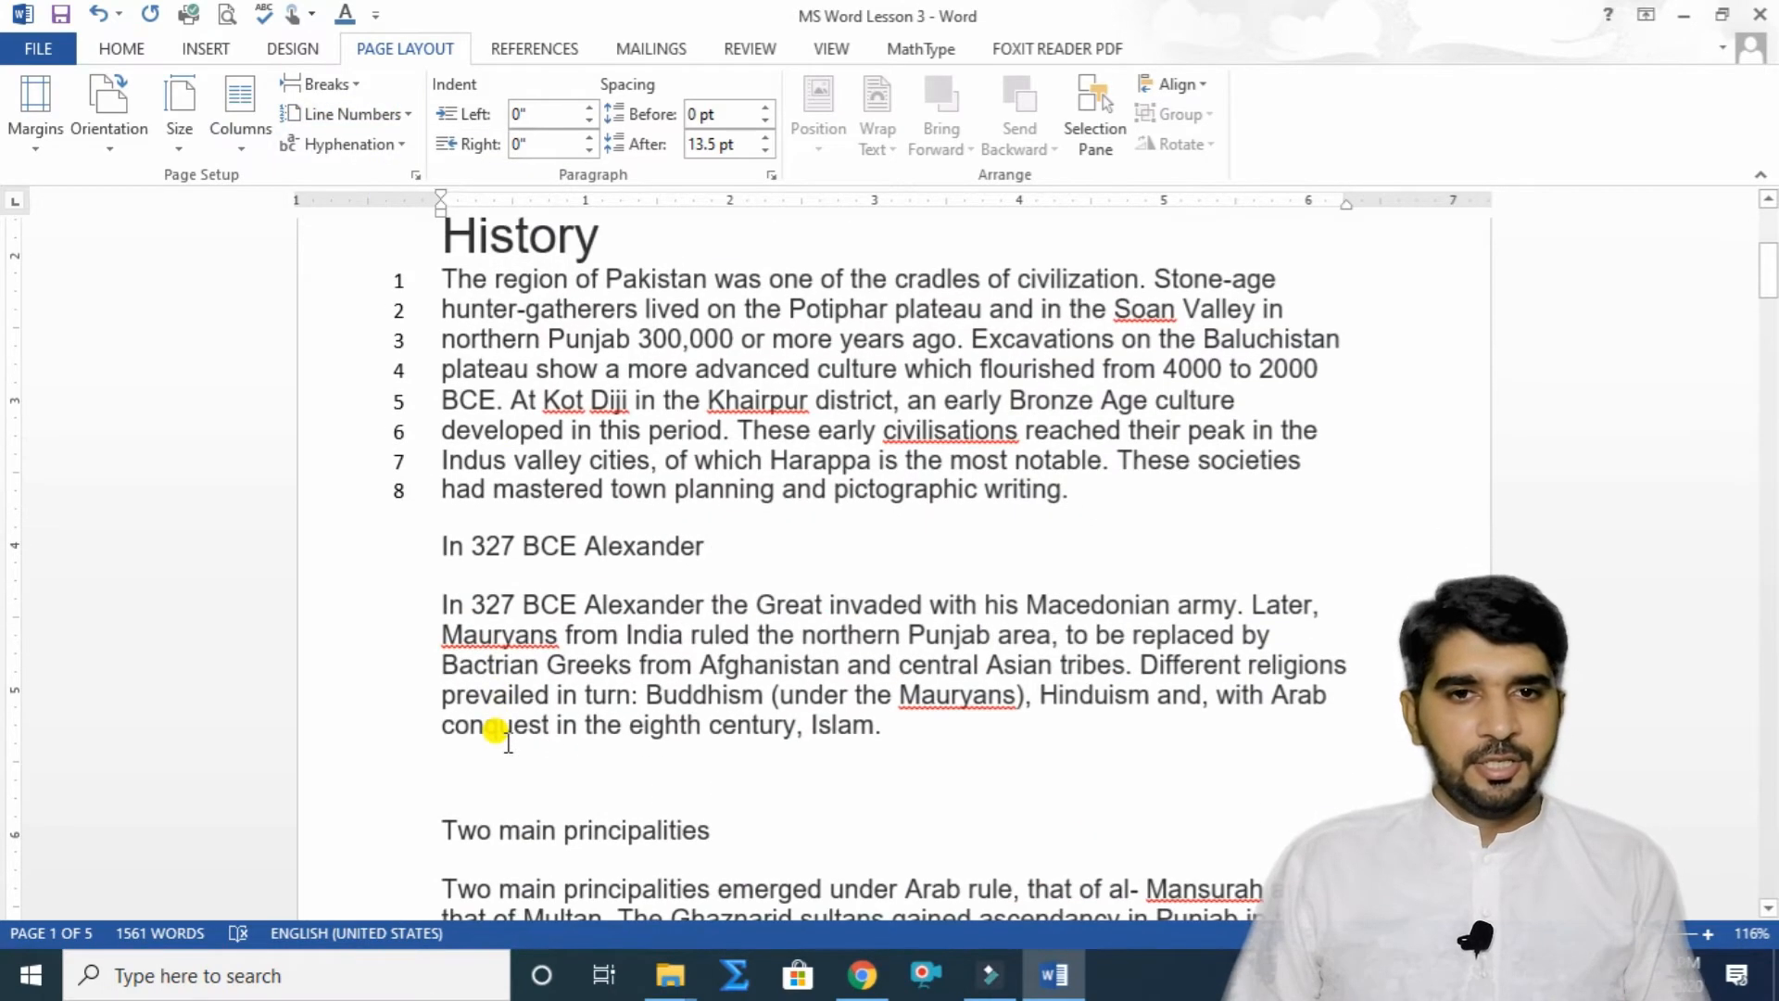
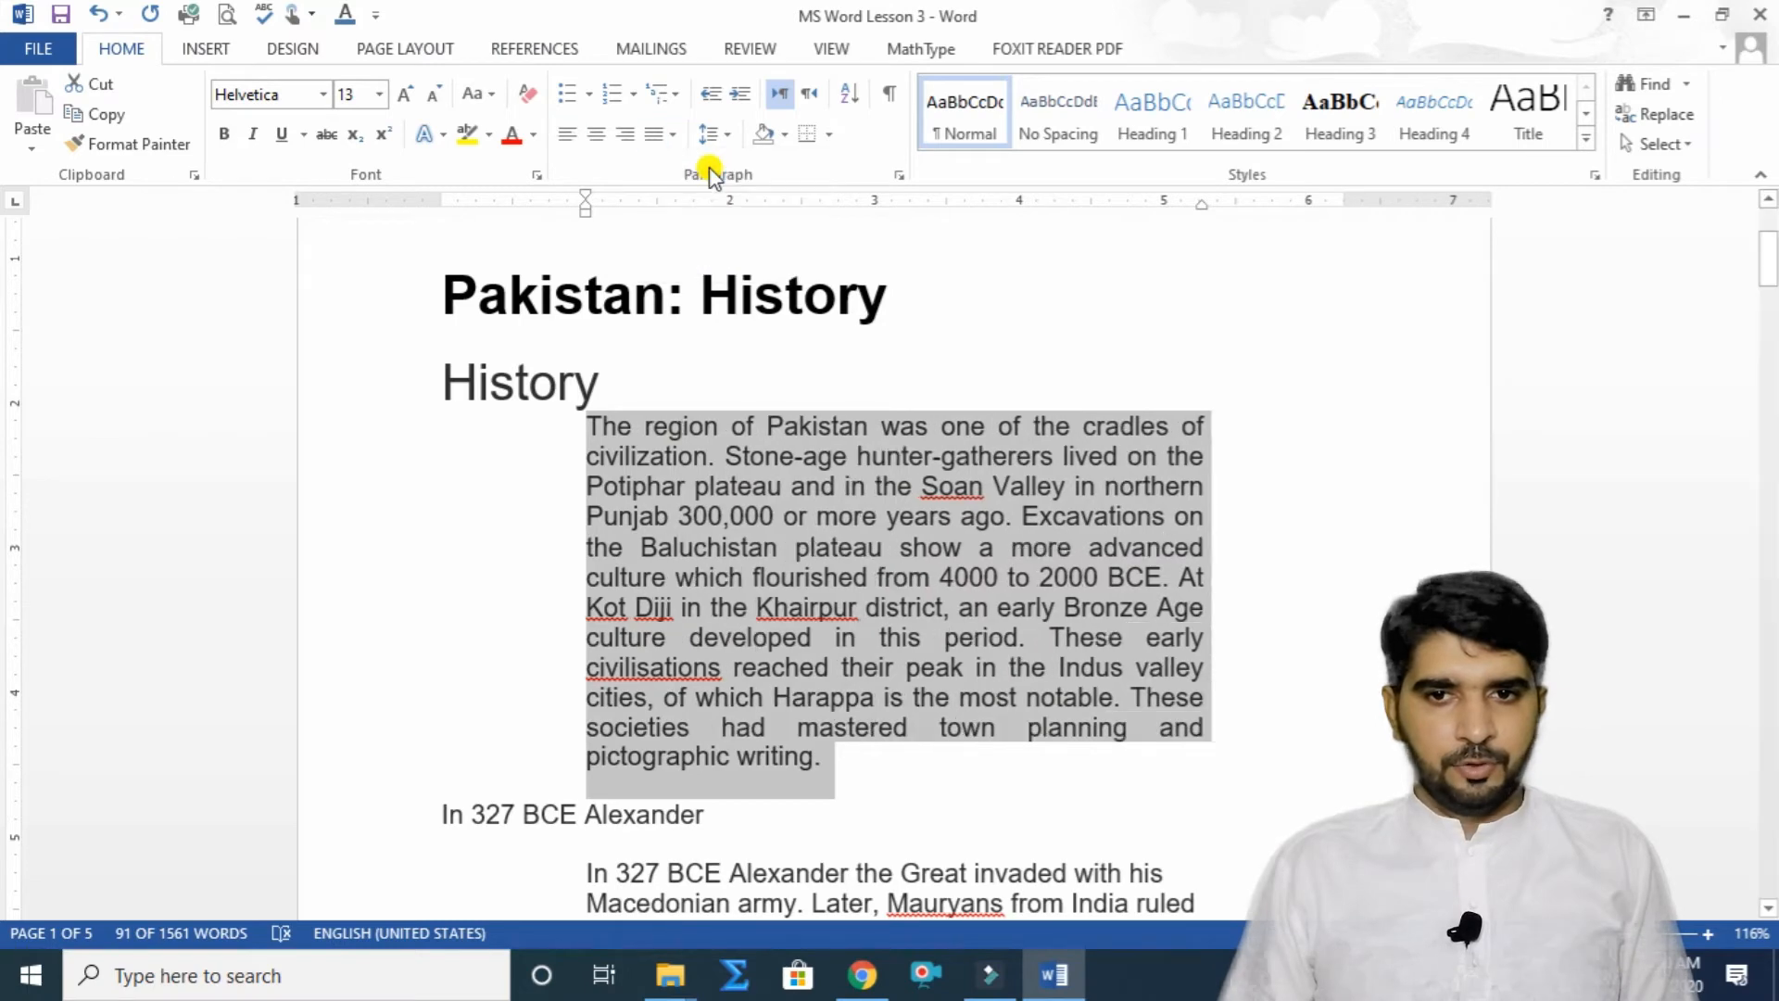
Justify the body paragraph under the "In 327 BCE Alexander" heading.
{"action": "left_click", "coordinate": [1371, 663]}
{"action": "scroll", "coordinate": [1032, 620], "scroll_direction": "down", "scroll_amount": 5}
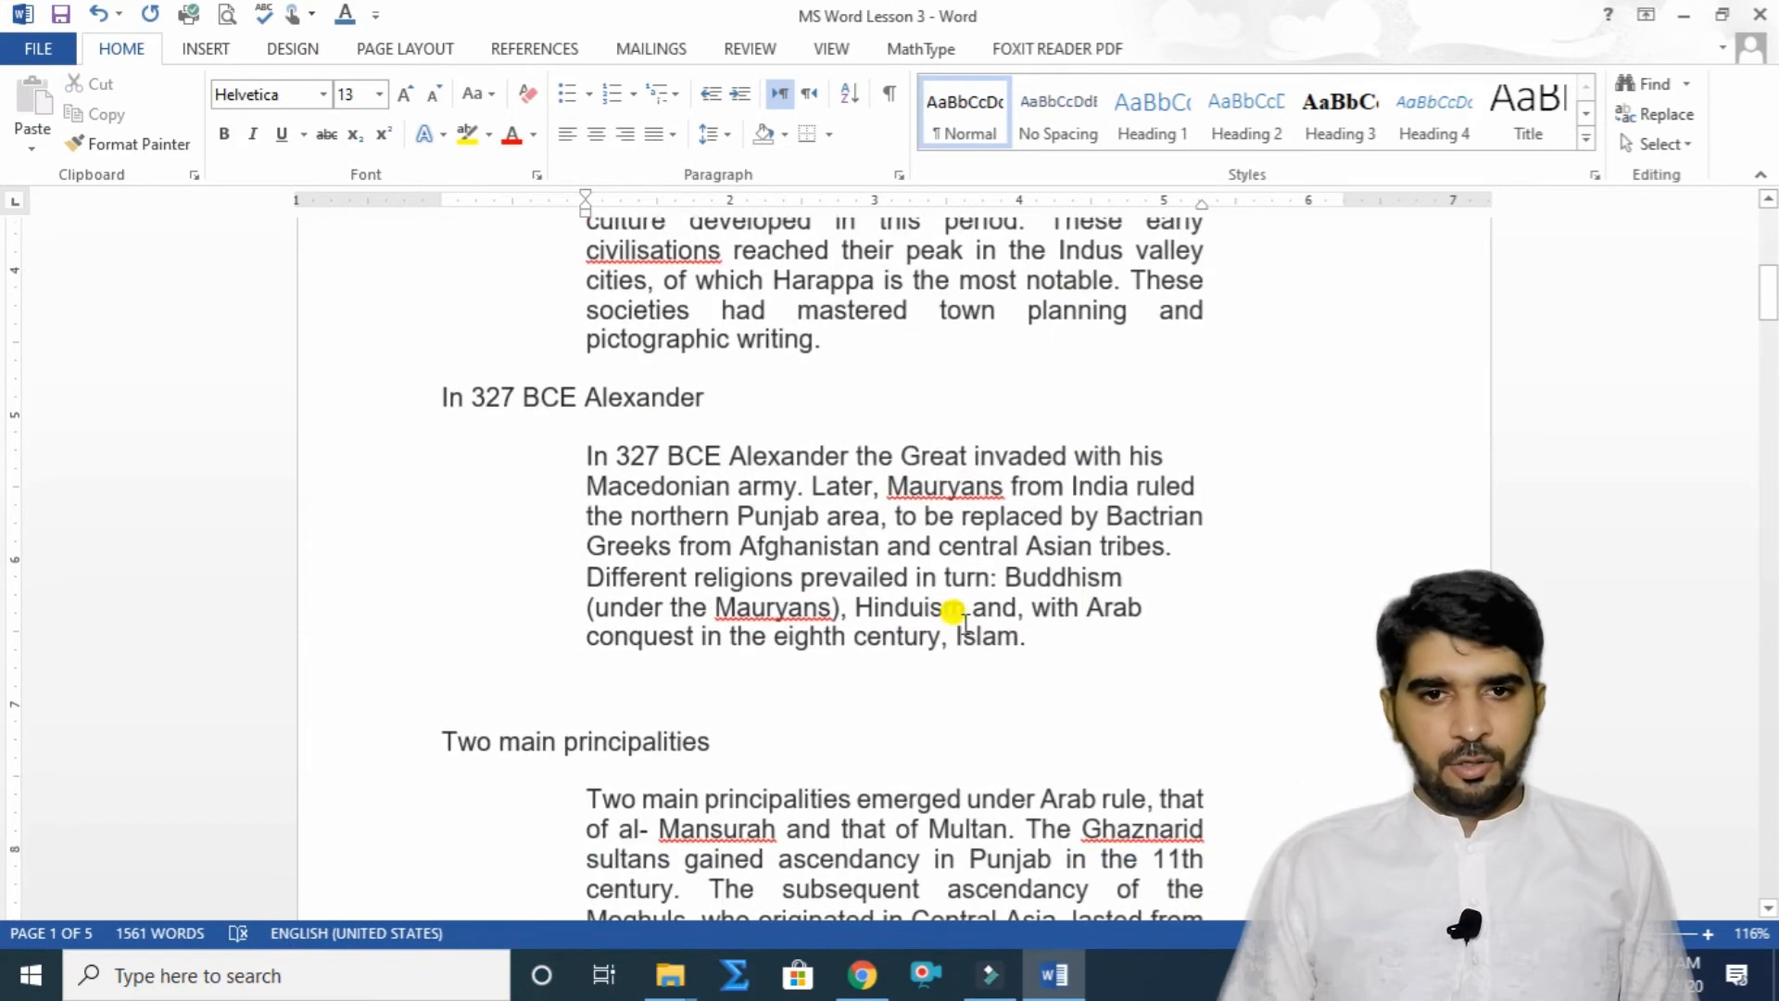
{"action": "left_click", "coordinate": [1072, 663], "text": "shift"}
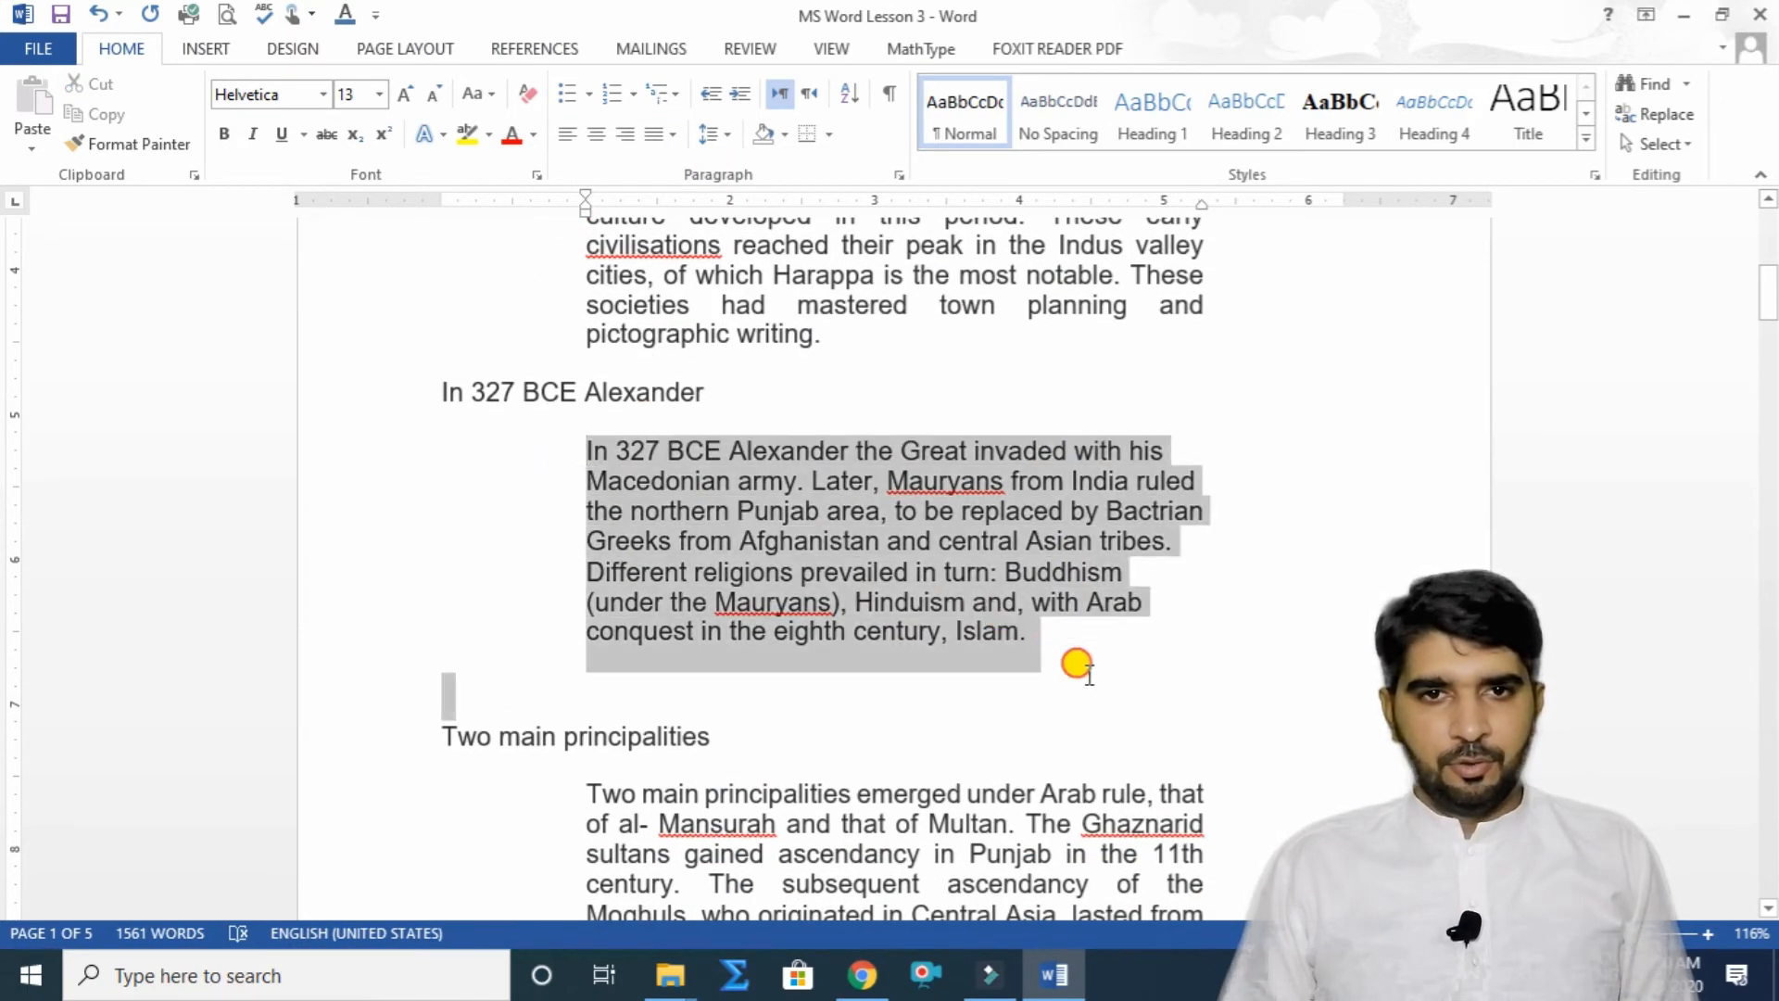
{"action": "left_click", "coordinate": [823, 540]}
{"action": "left_click_drag", "start_coordinate": [593, 447], "coordinate": [1045, 628]}
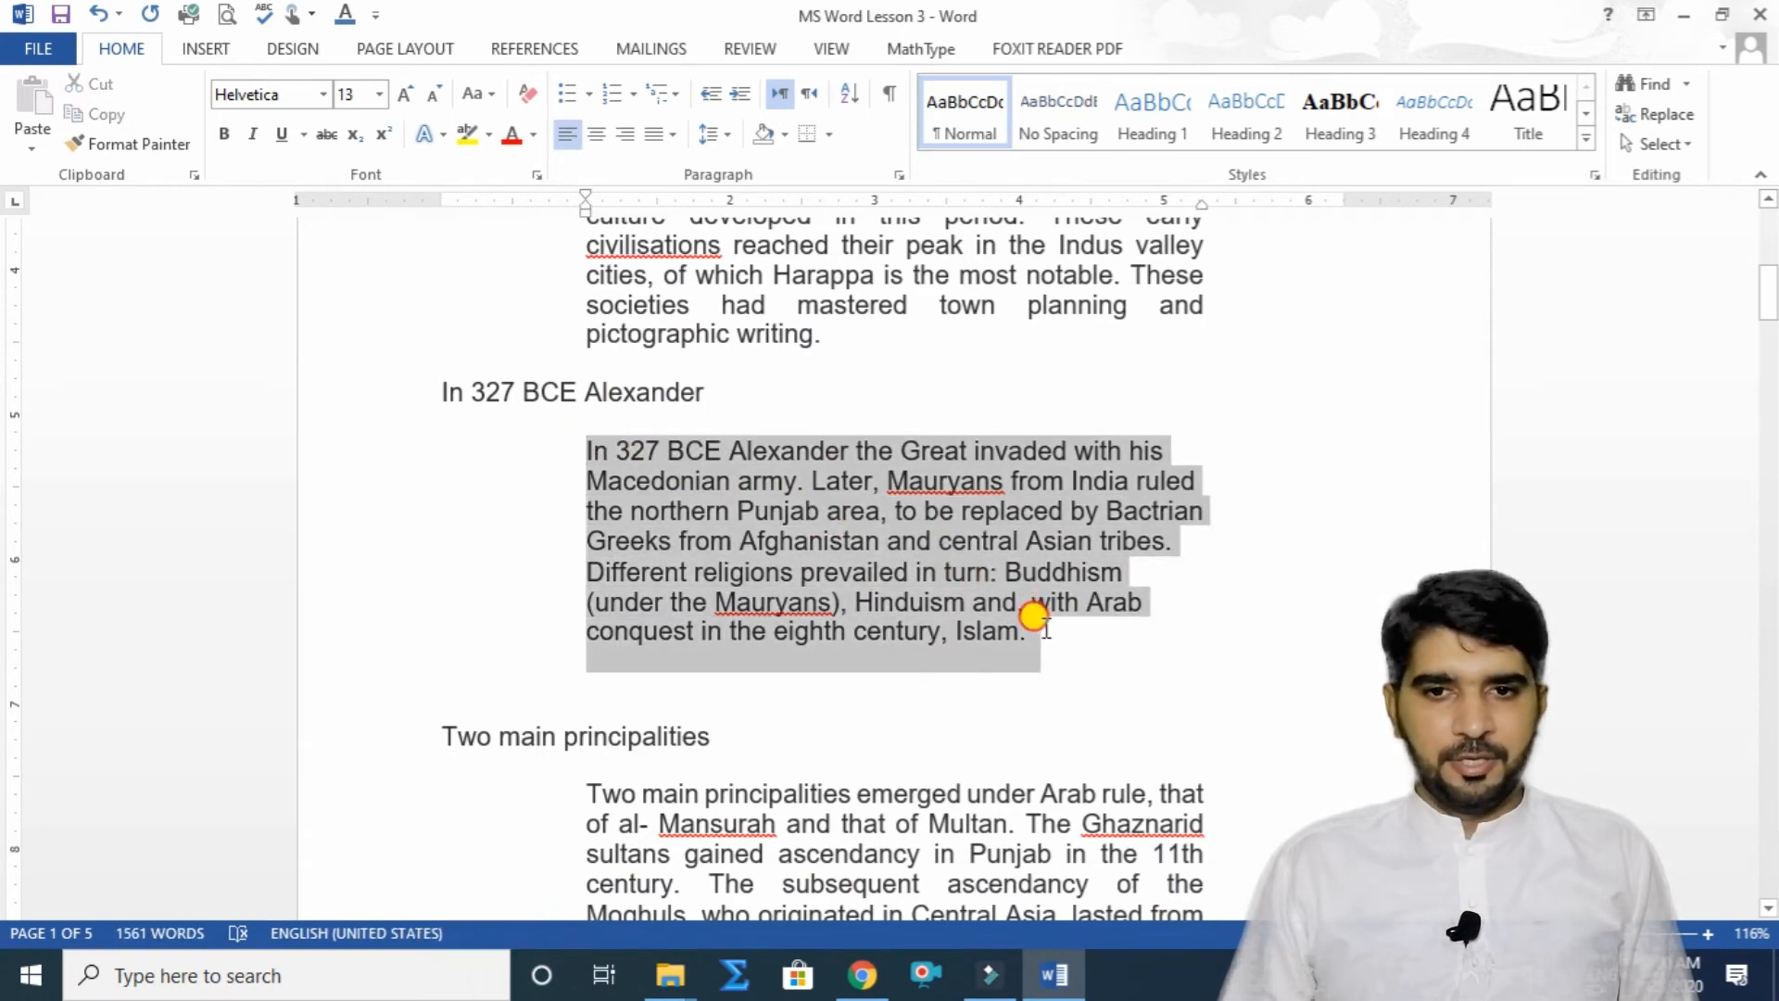
{"action": "left_click", "coordinate": [679, 138]}
{"action": "left_click", "coordinate": [704, 195]}
Justify the body paragraph under the "Two main principalities" heading and review the justified paragraphs above it.
{"action": "scroll", "coordinate": [968, 516], "scroll_direction": "down", "scroll_amount": 4}
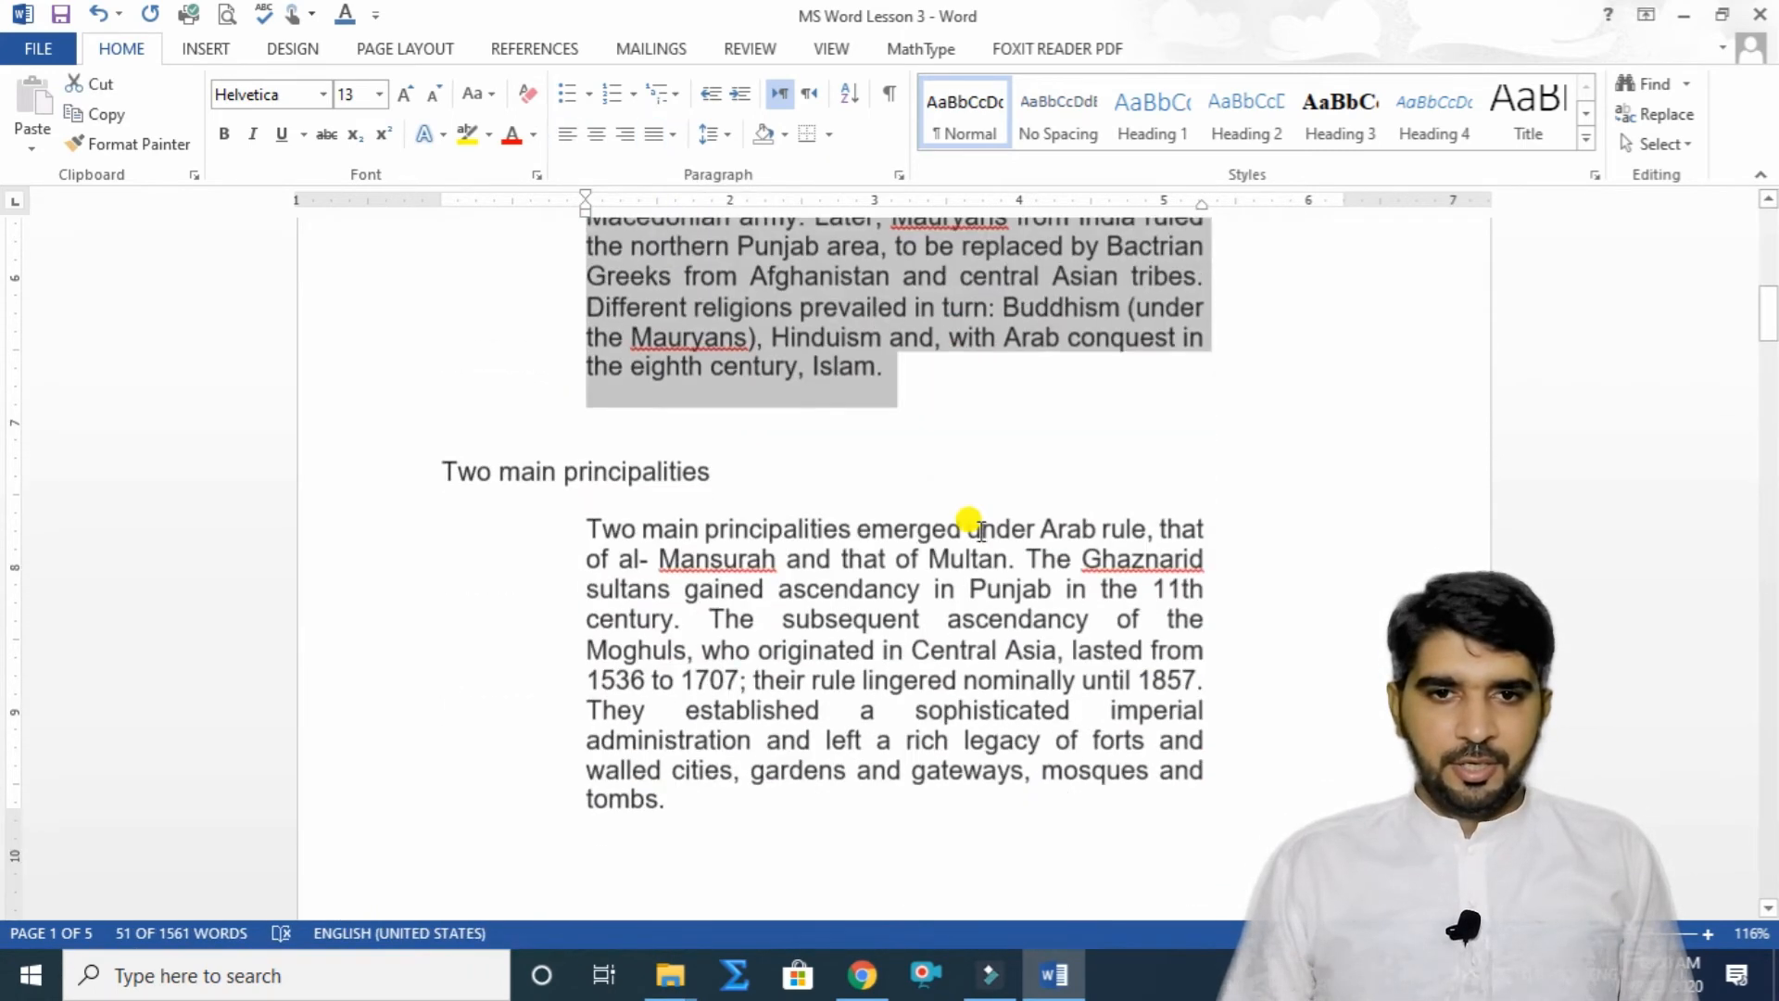
{"action": "left_click_drag", "start_coordinate": [575, 483], "coordinate": [1131, 778]}
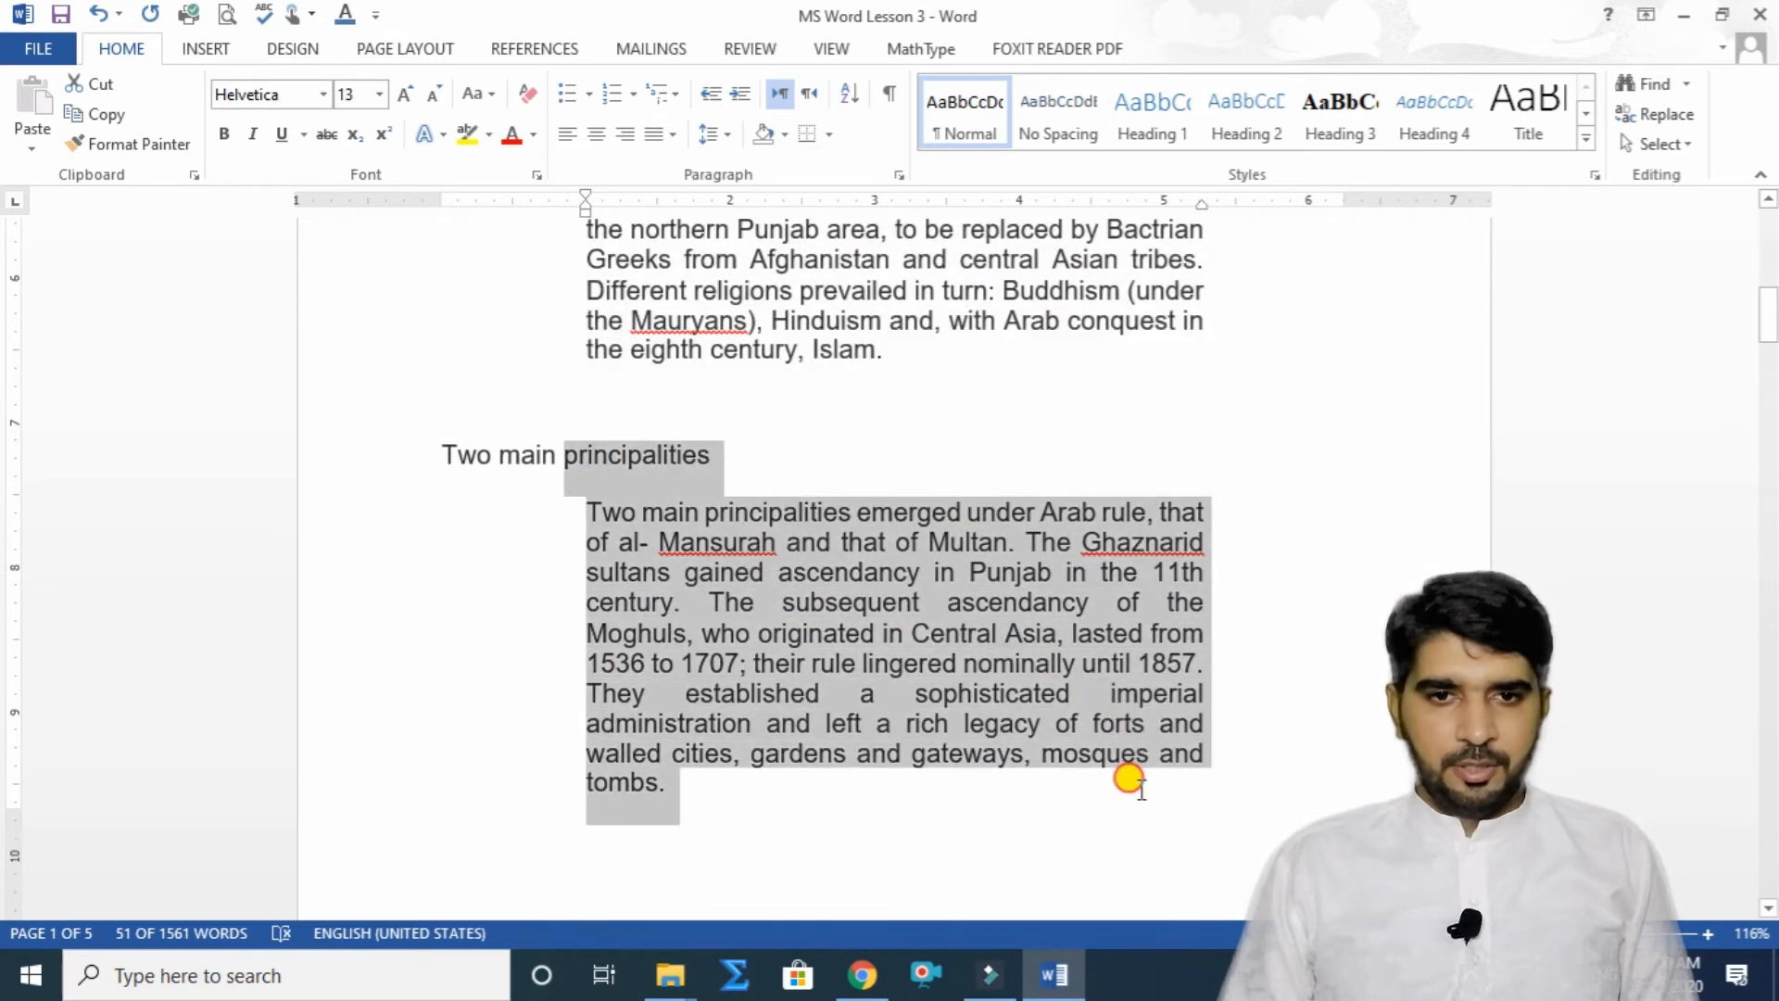
{"action": "left_click", "coordinate": [794, 834]}
{"action": "left_click_drag", "start_coordinate": [681, 781], "coordinate": [582, 509]}
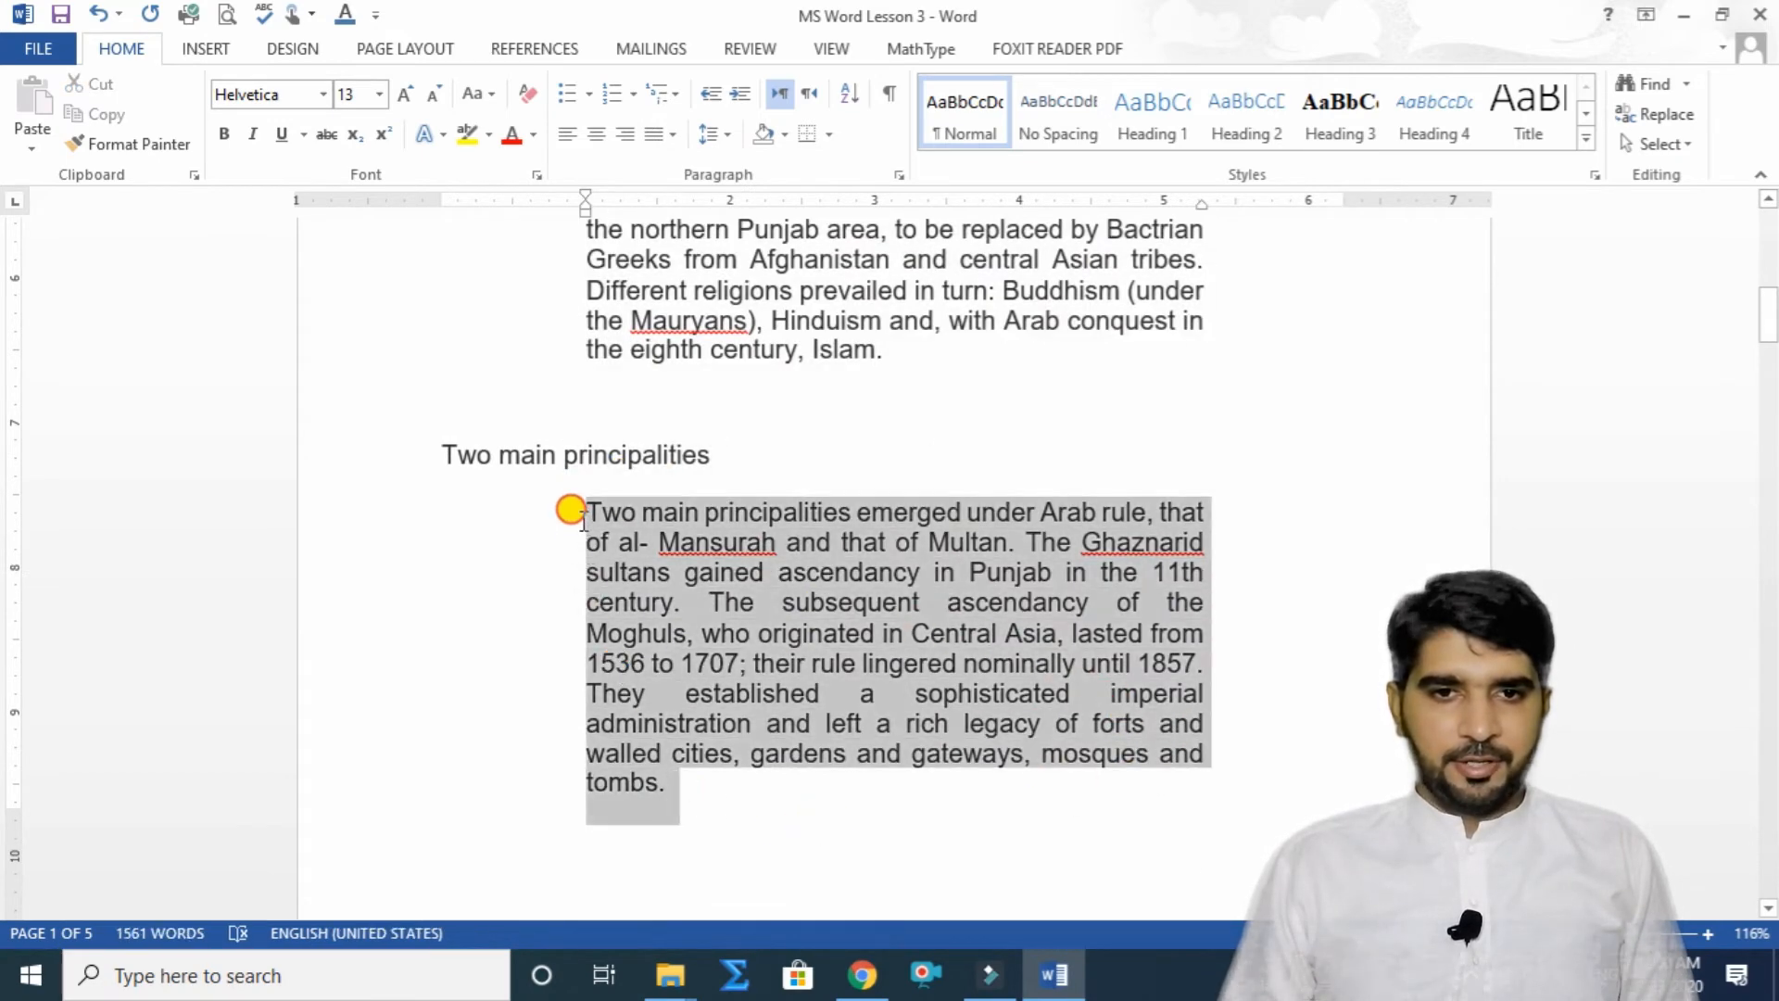
{"action": "left_click", "coordinate": [674, 135]}
{"action": "left_click", "coordinate": [687, 174]}
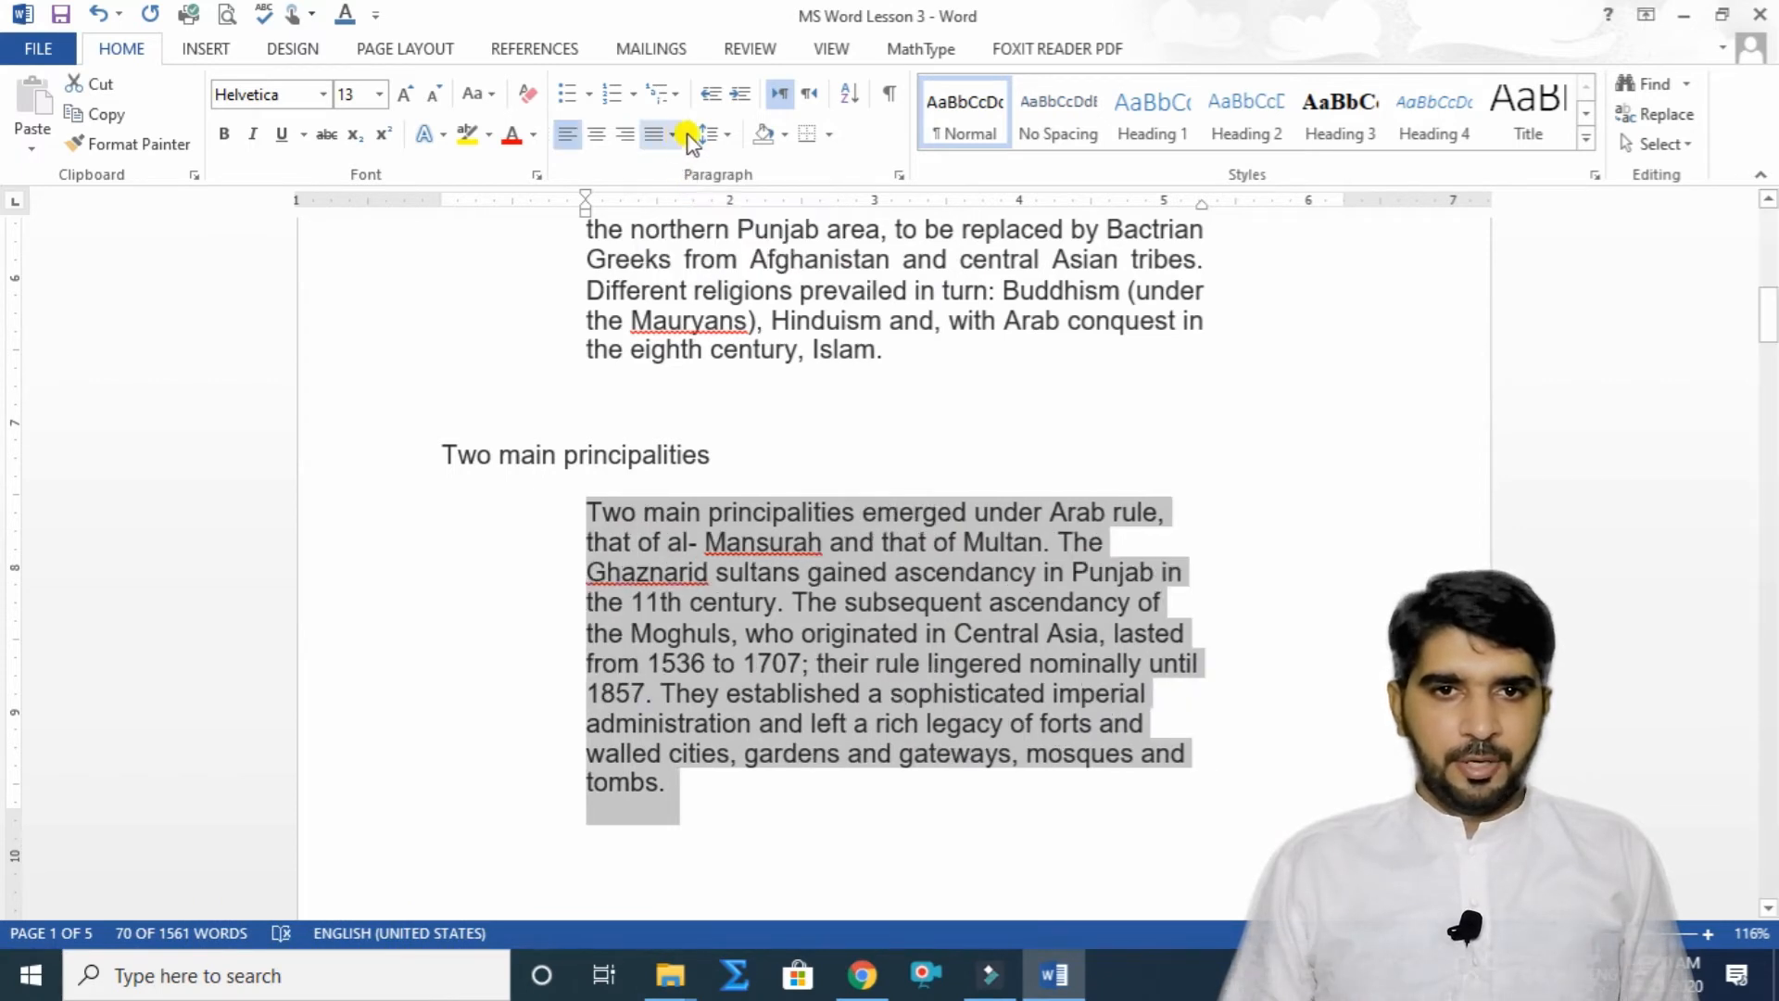
{"action": "left_click", "coordinate": [674, 135]}
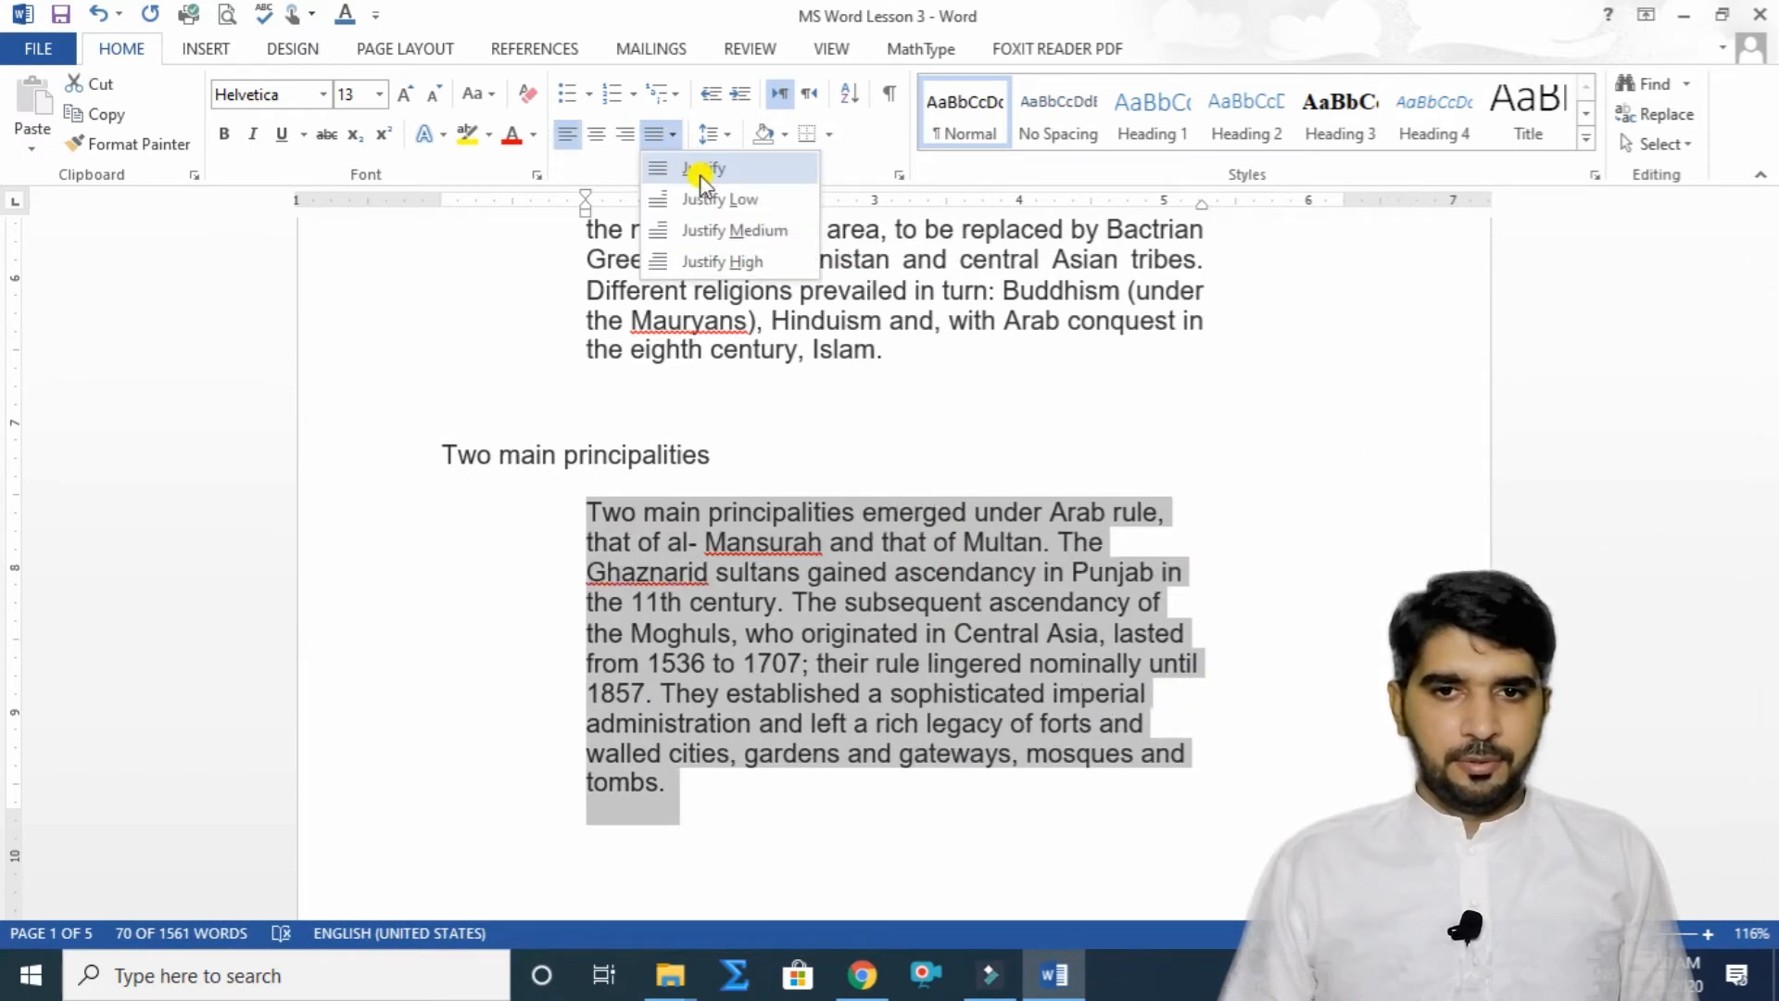
{"action": "left_click", "coordinate": [698, 174]}
{"action": "scroll", "coordinate": [953, 603], "scroll_direction": "up", "scroll_amount": 8}
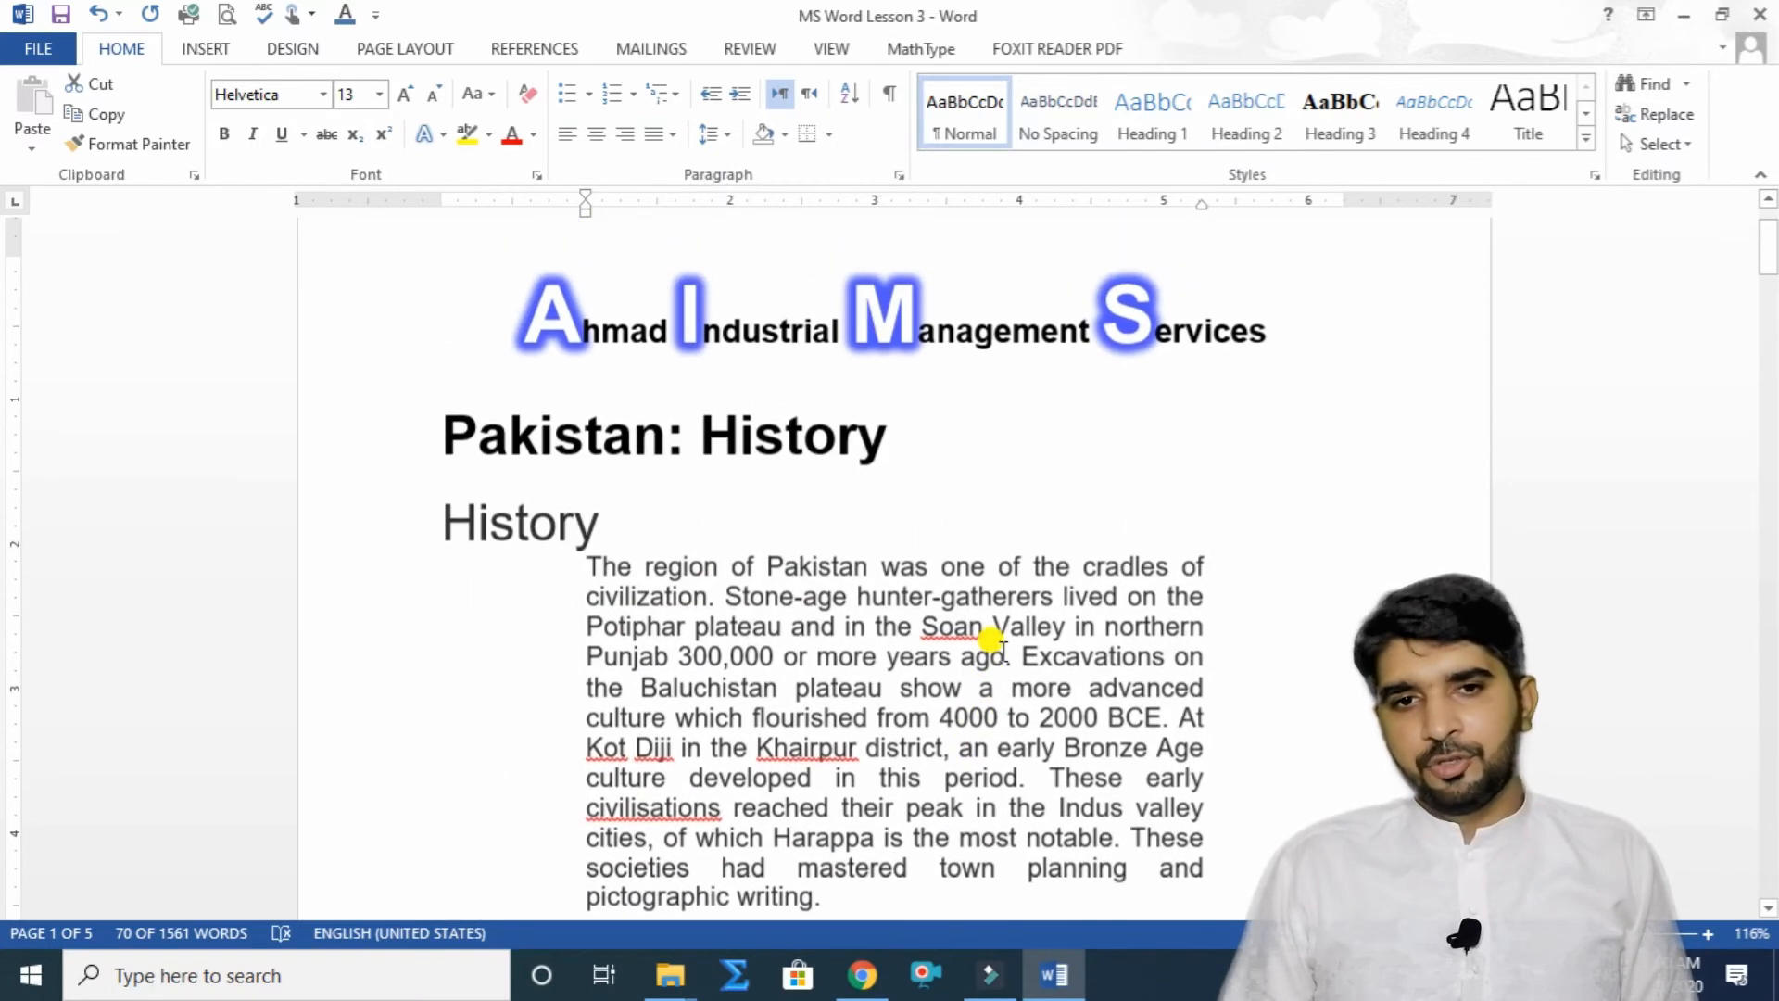
{"action": "scroll", "coordinate": [1002, 649], "scroll_direction": "down", "scroll_amount": 2}
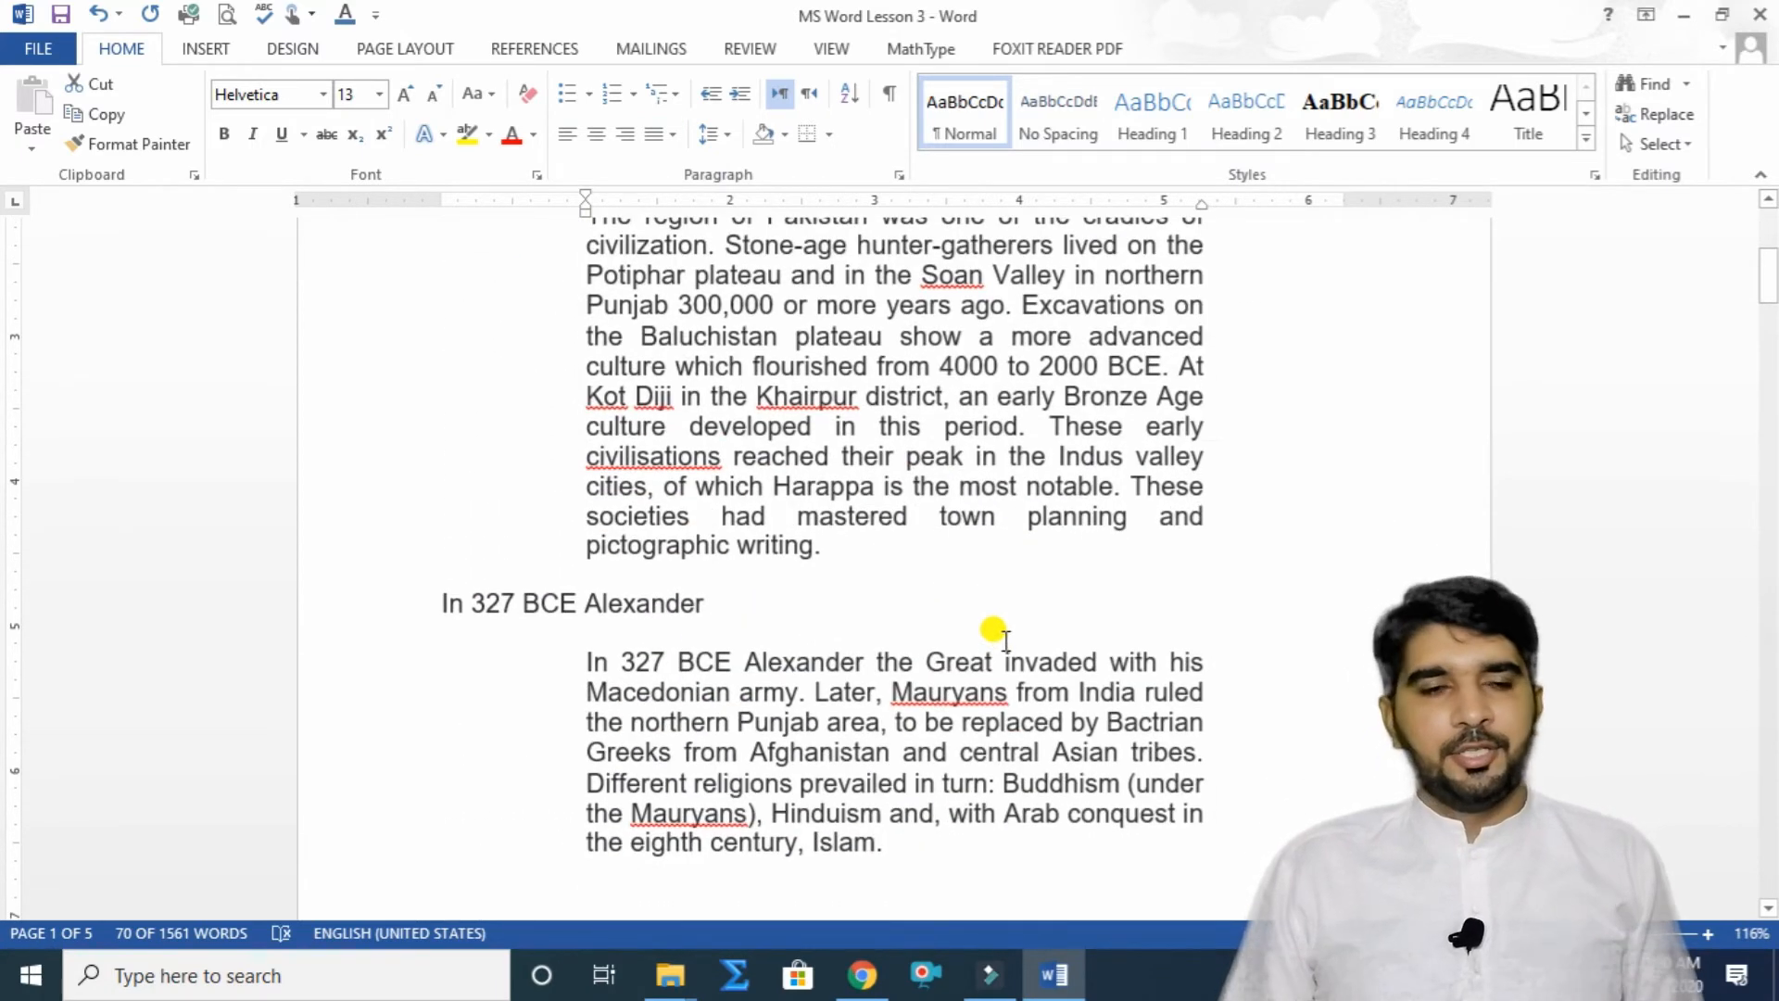
Set the spacing before the first paragraph under the History heading to 84 pt.
{"action": "left_click", "coordinate": [411, 51]}
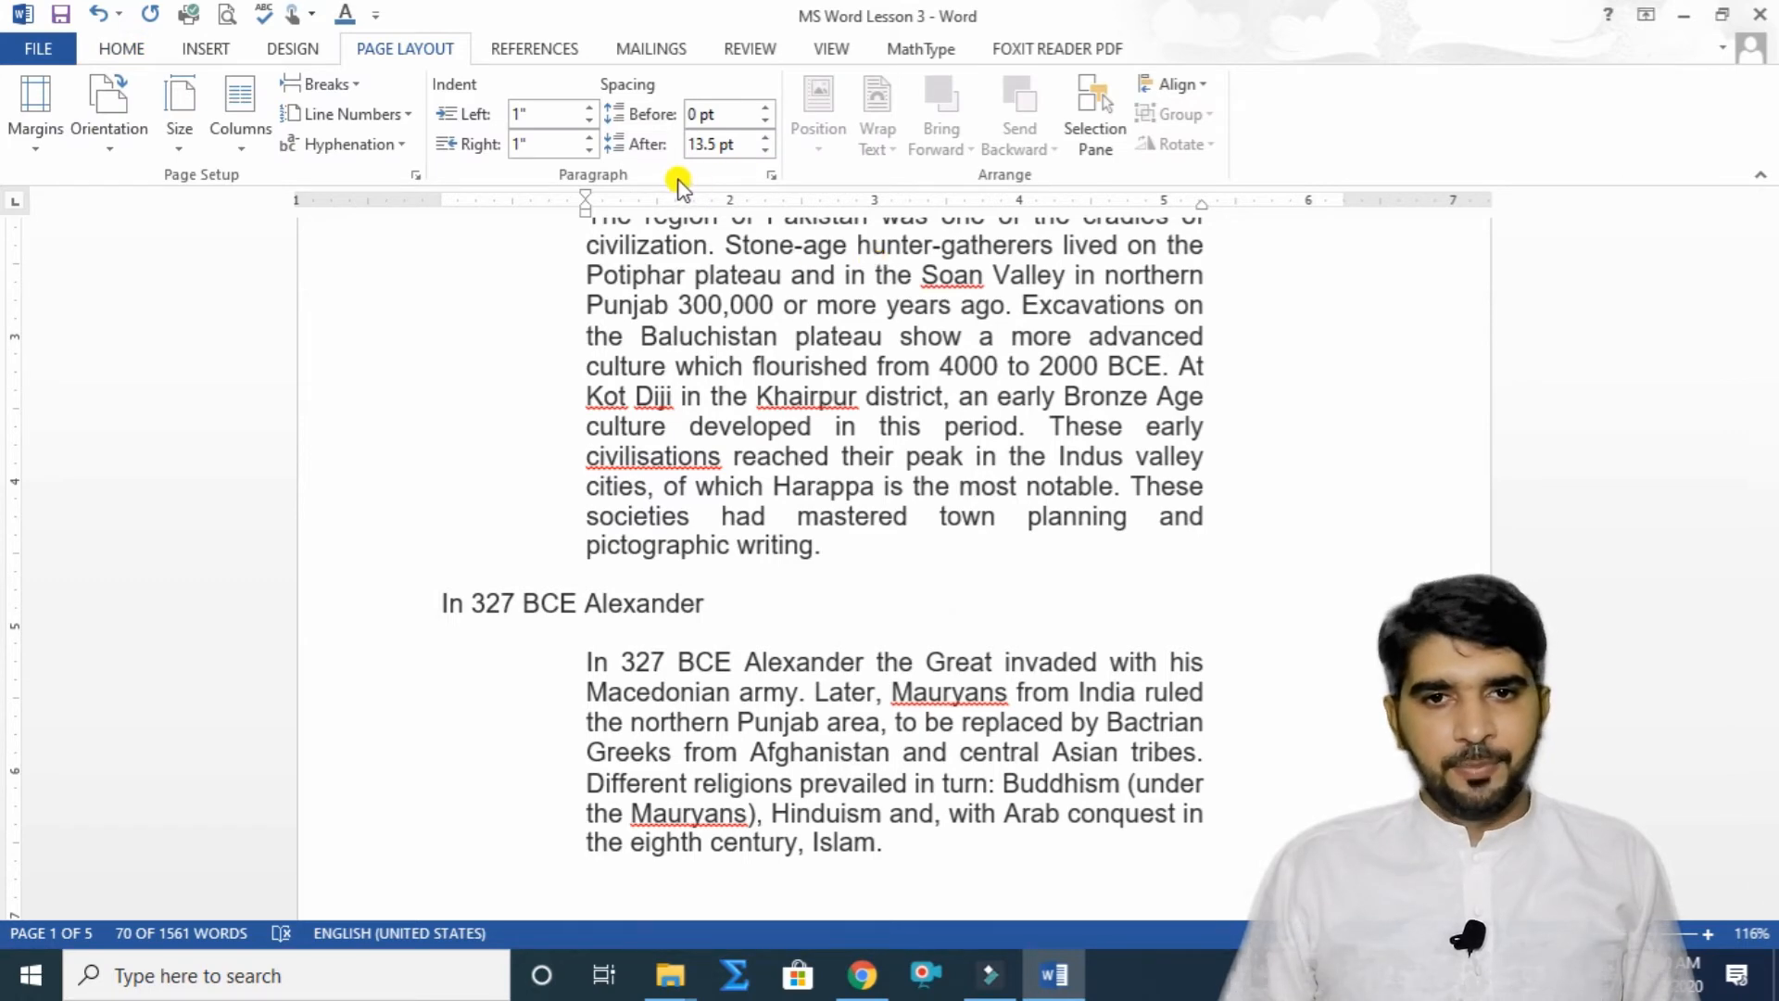
{"action": "scroll", "coordinate": [782, 608], "scroll_direction": "up", "scroll_amount": 4}
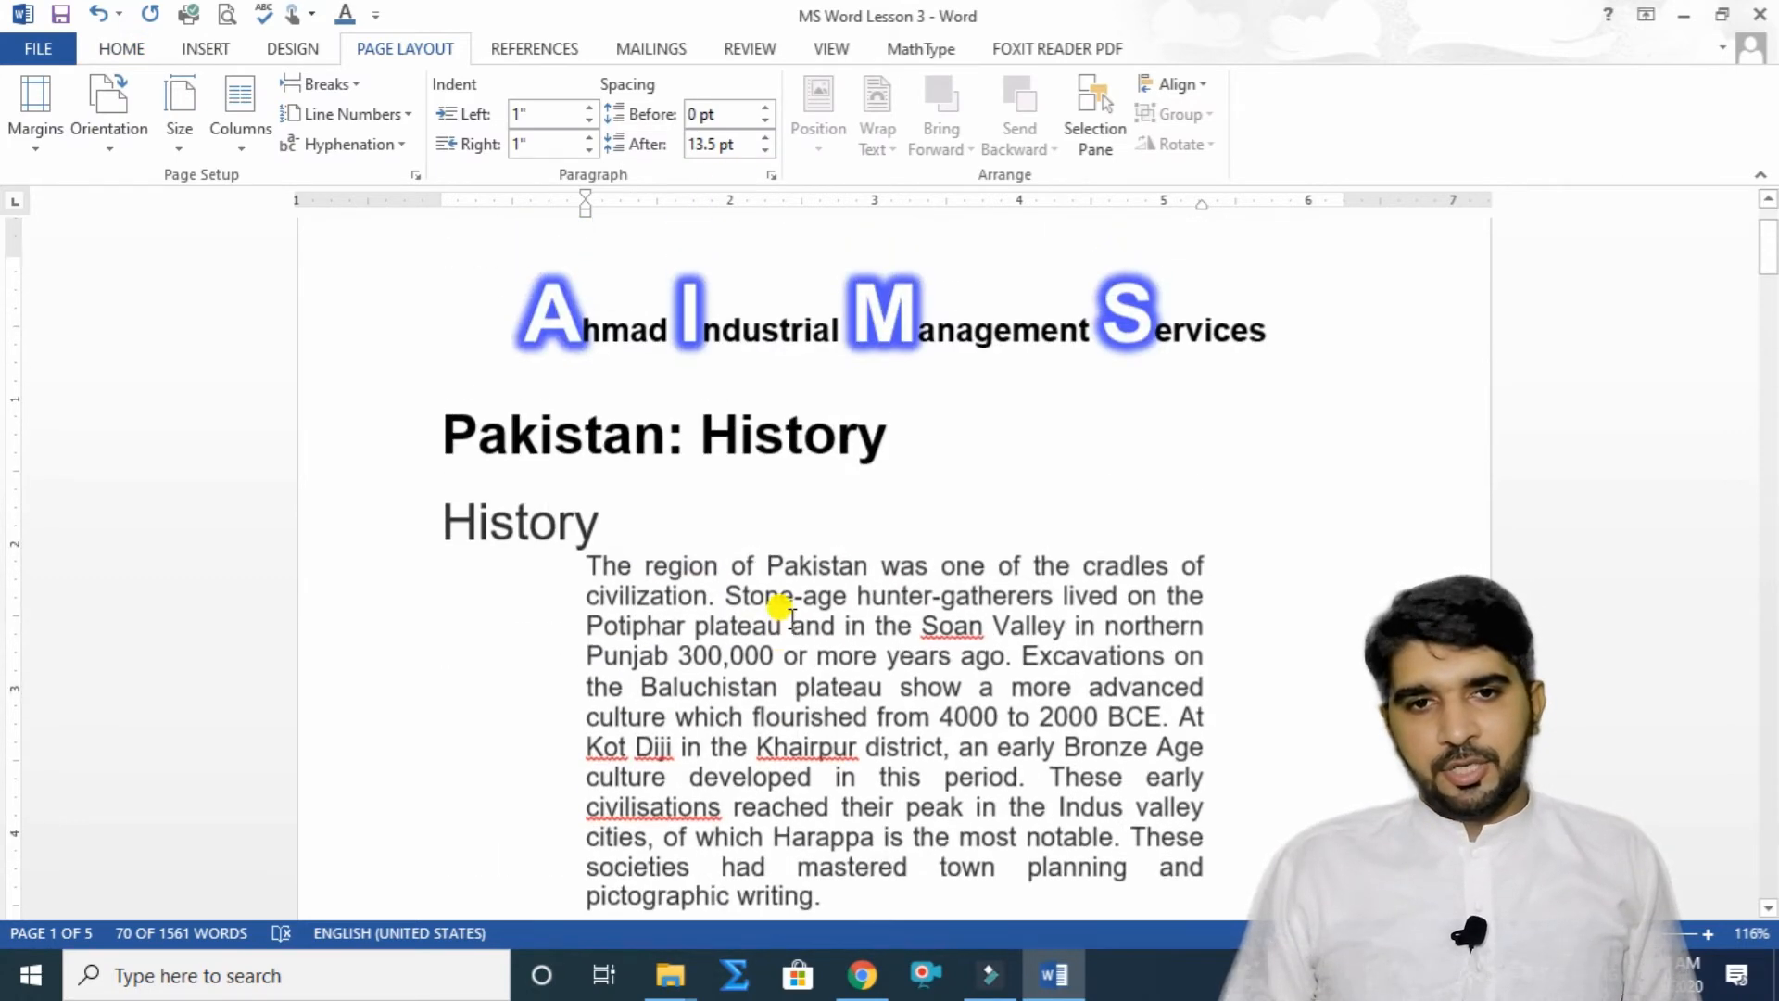
{"action": "left_click", "coordinate": [619, 530]}
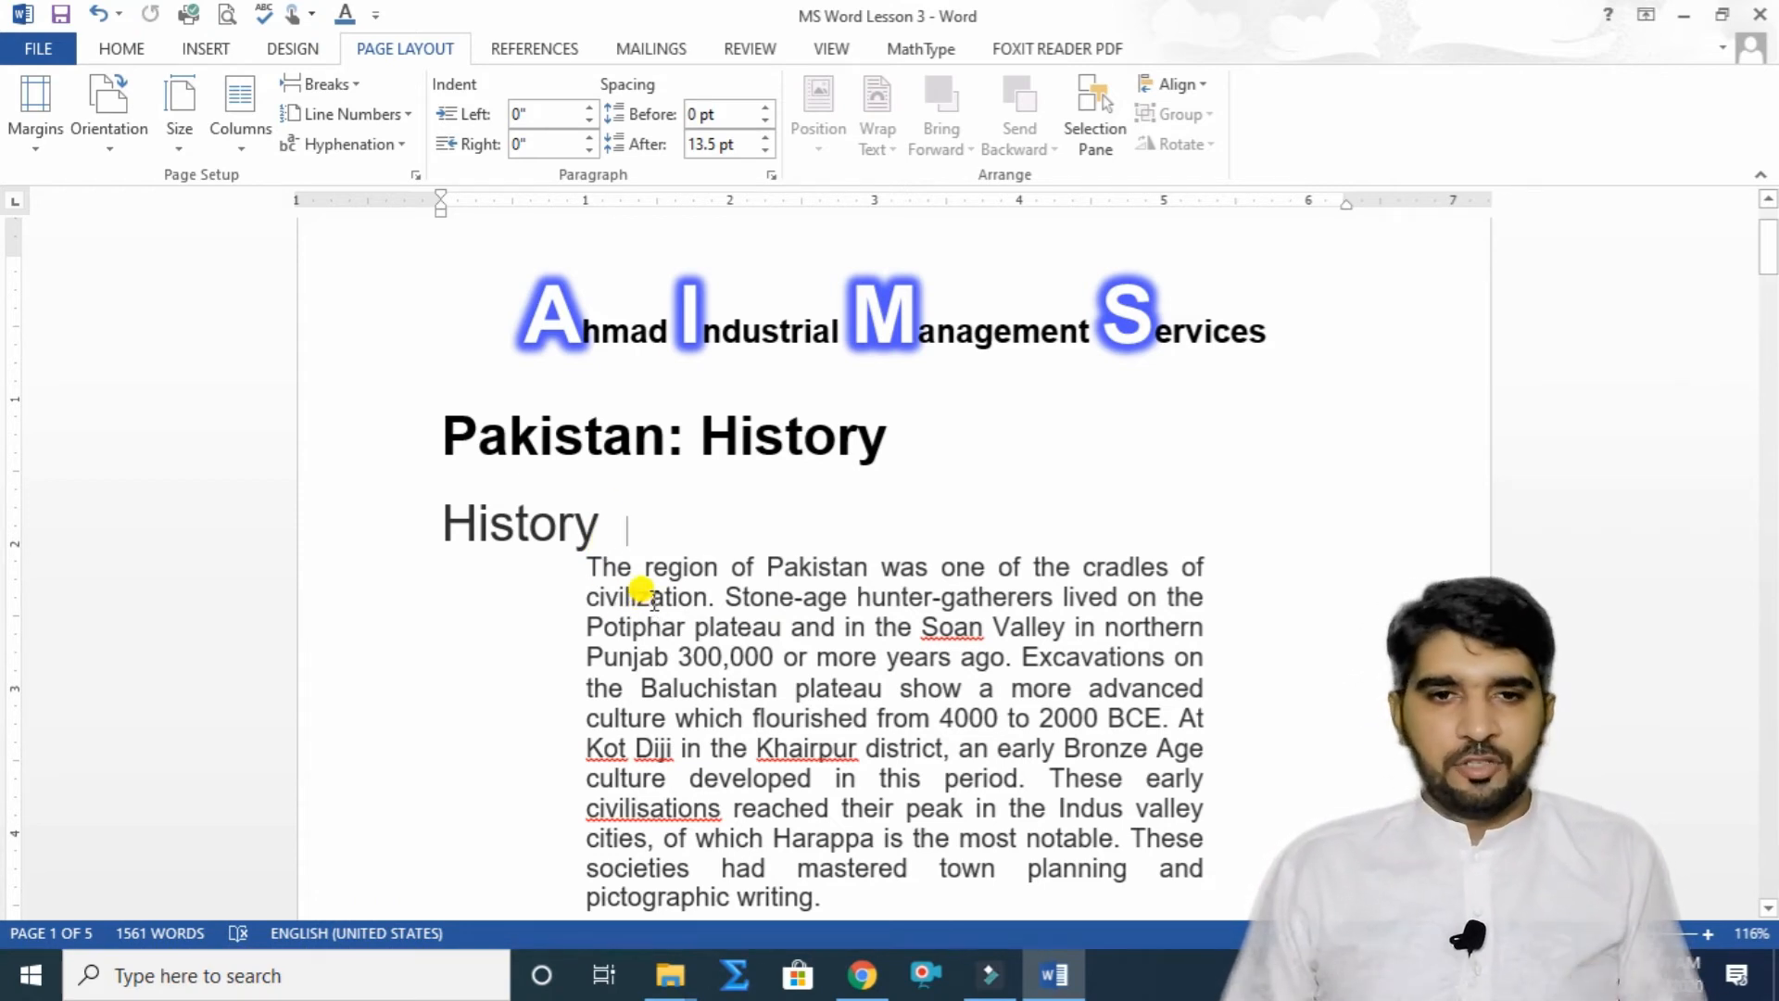
{"action": "left_click", "coordinate": [766, 108]}
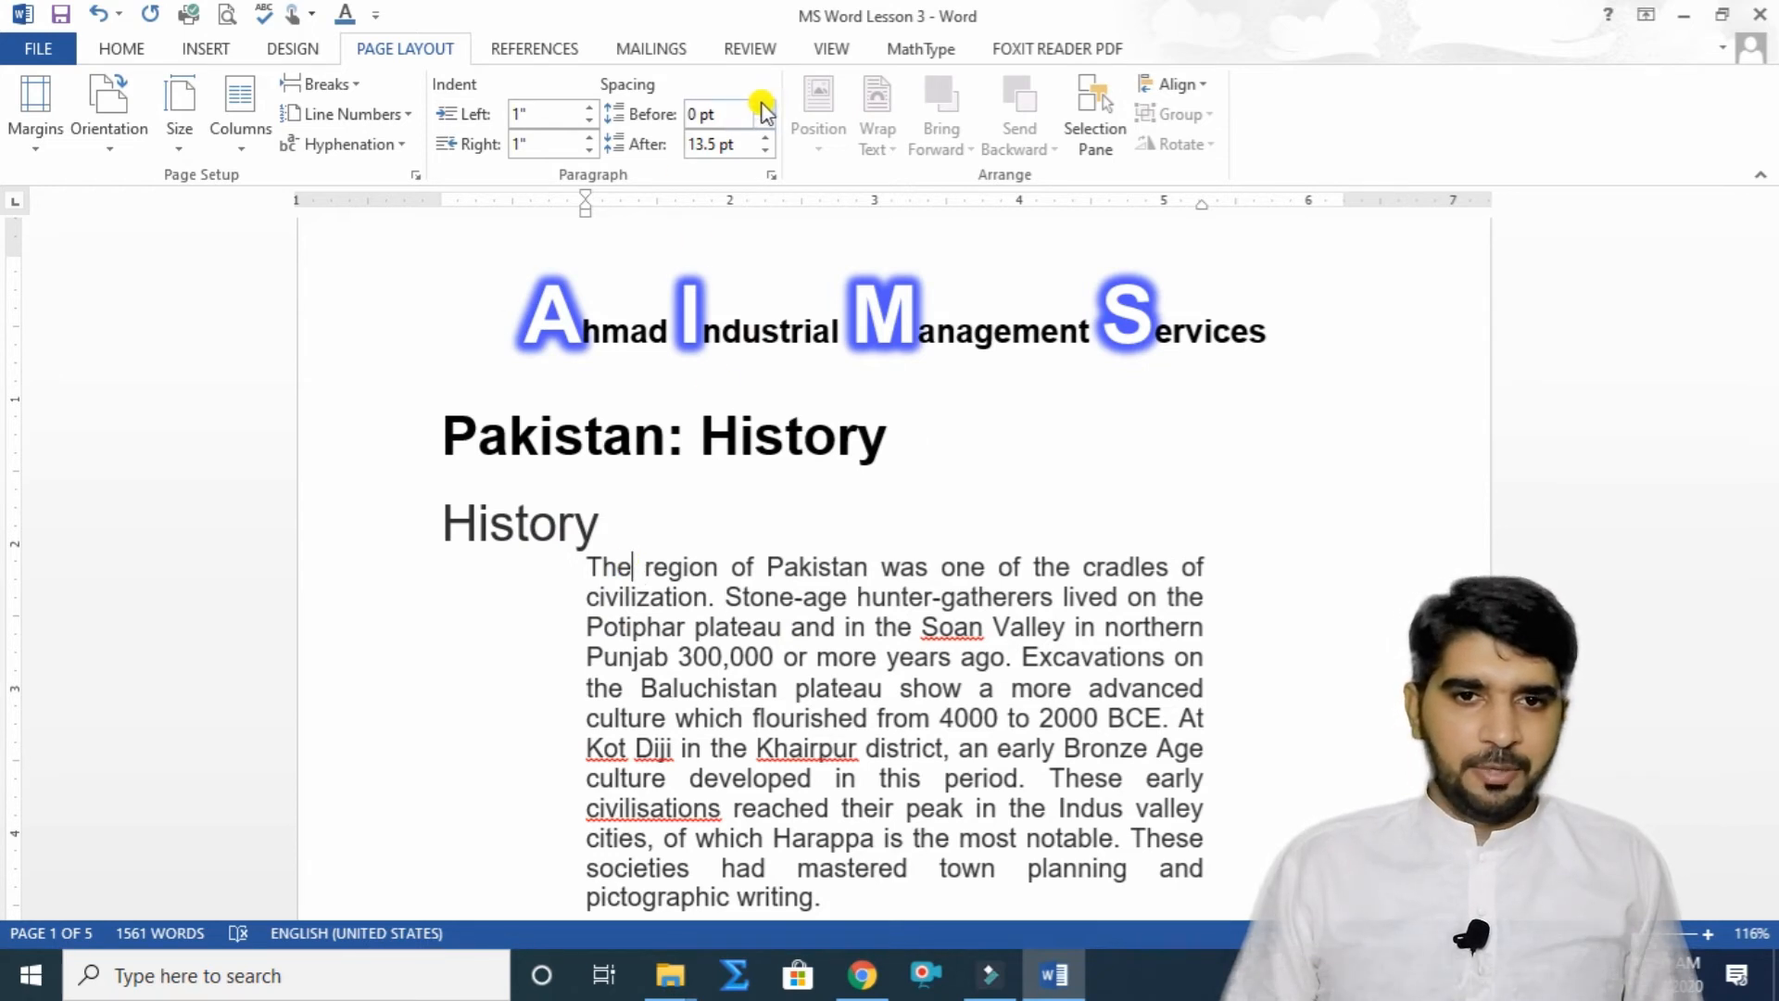
{"action": "left_click_drag", "start_coordinate": [763, 107], "coordinate": [764, 106]}
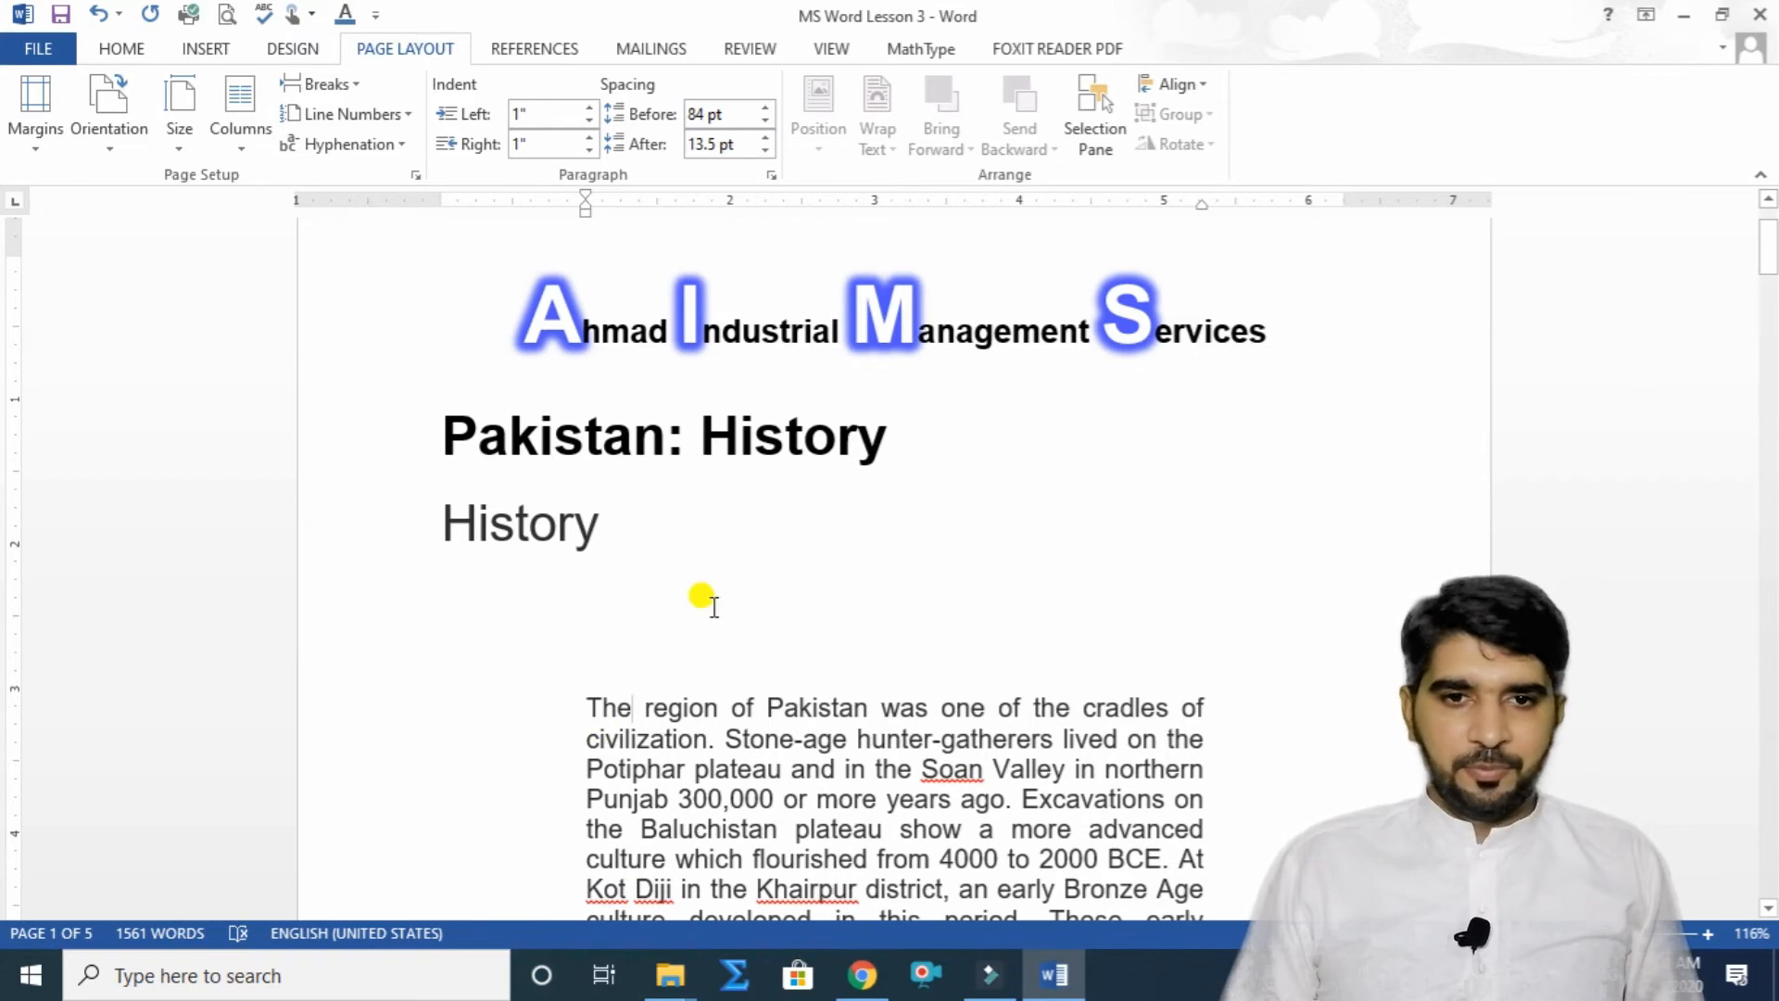
Set the spacing after the first History paragraph to 66 pt and review the gaps around it.
{"action": "scroll", "coordinate": [666, 602], "scroll_direction": "down", "scroll_amount": 5}
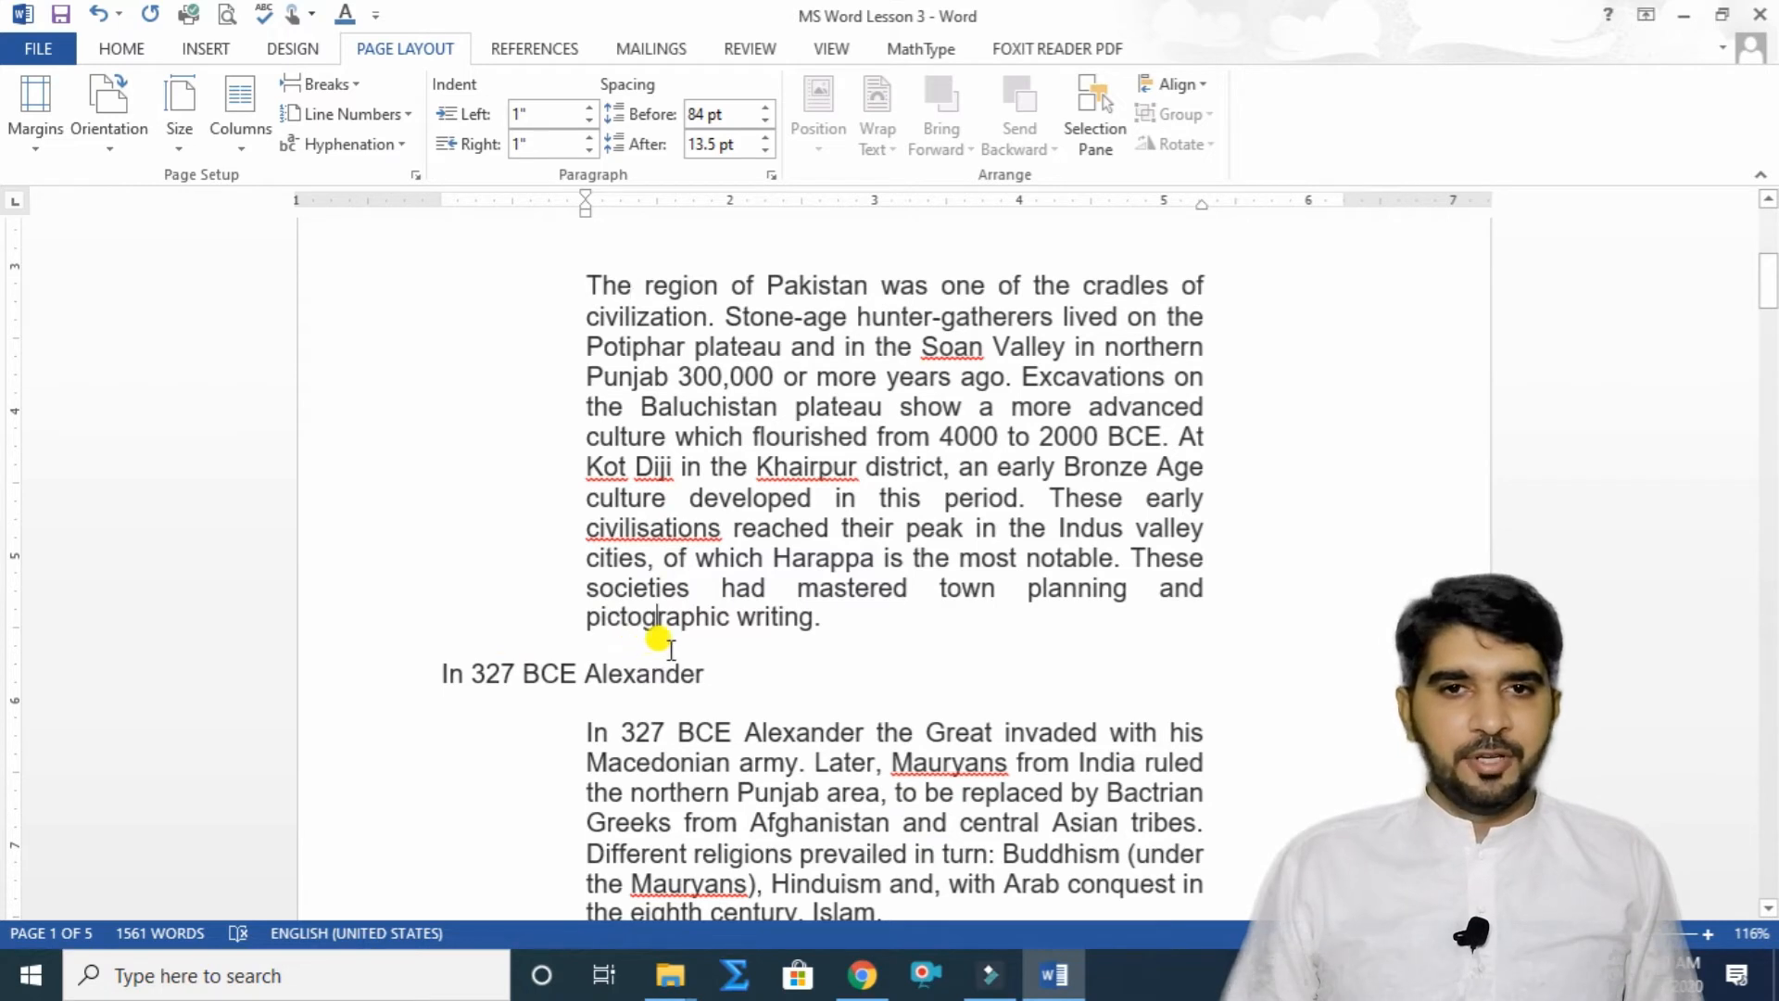
{"action": "left_click_drag", "start_coordinate": [765, 135], "coordinate": [765, 135]}
{"action": "scroll", "coordinate": [792, 806], "scroll_direction": "up", "scroll_amount": 3}
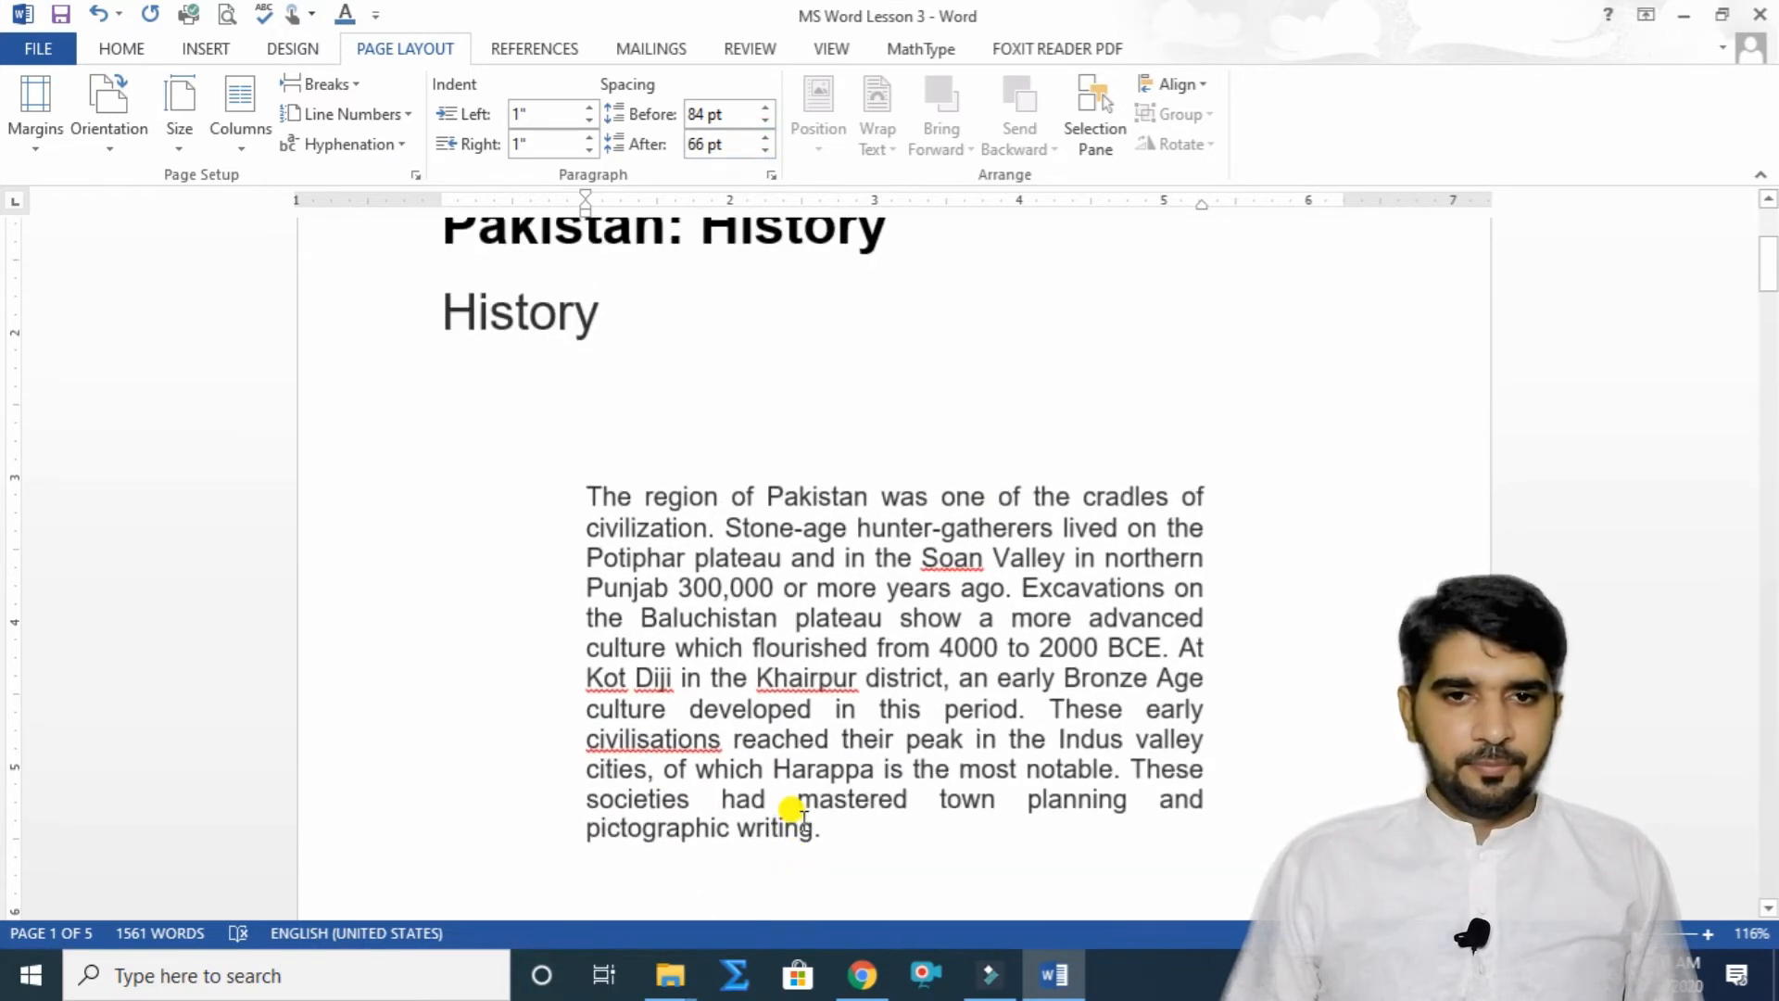
{"action": "scroll", "coordinate": [663, 408], "scroll_direction": "down", "scroll_amount": 1}
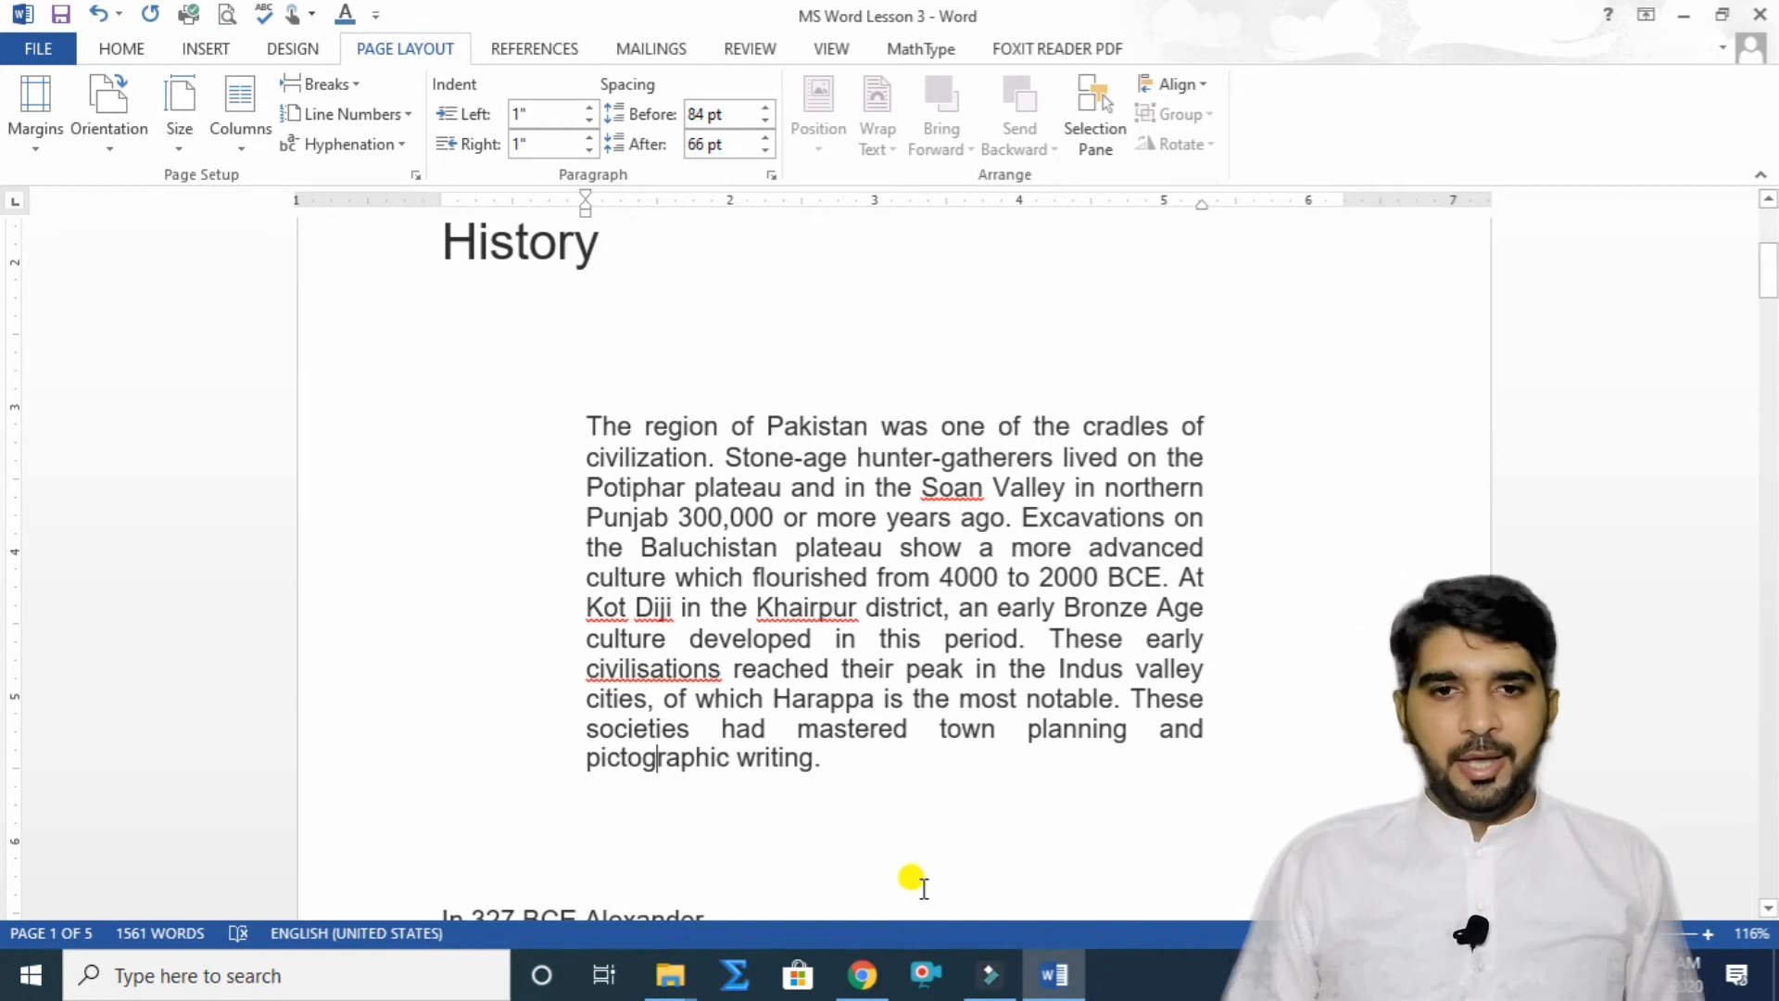
{"action": "scroll", "coordinate": [877, 835], "scroll_direction": "up", "scroll_amount": 4}
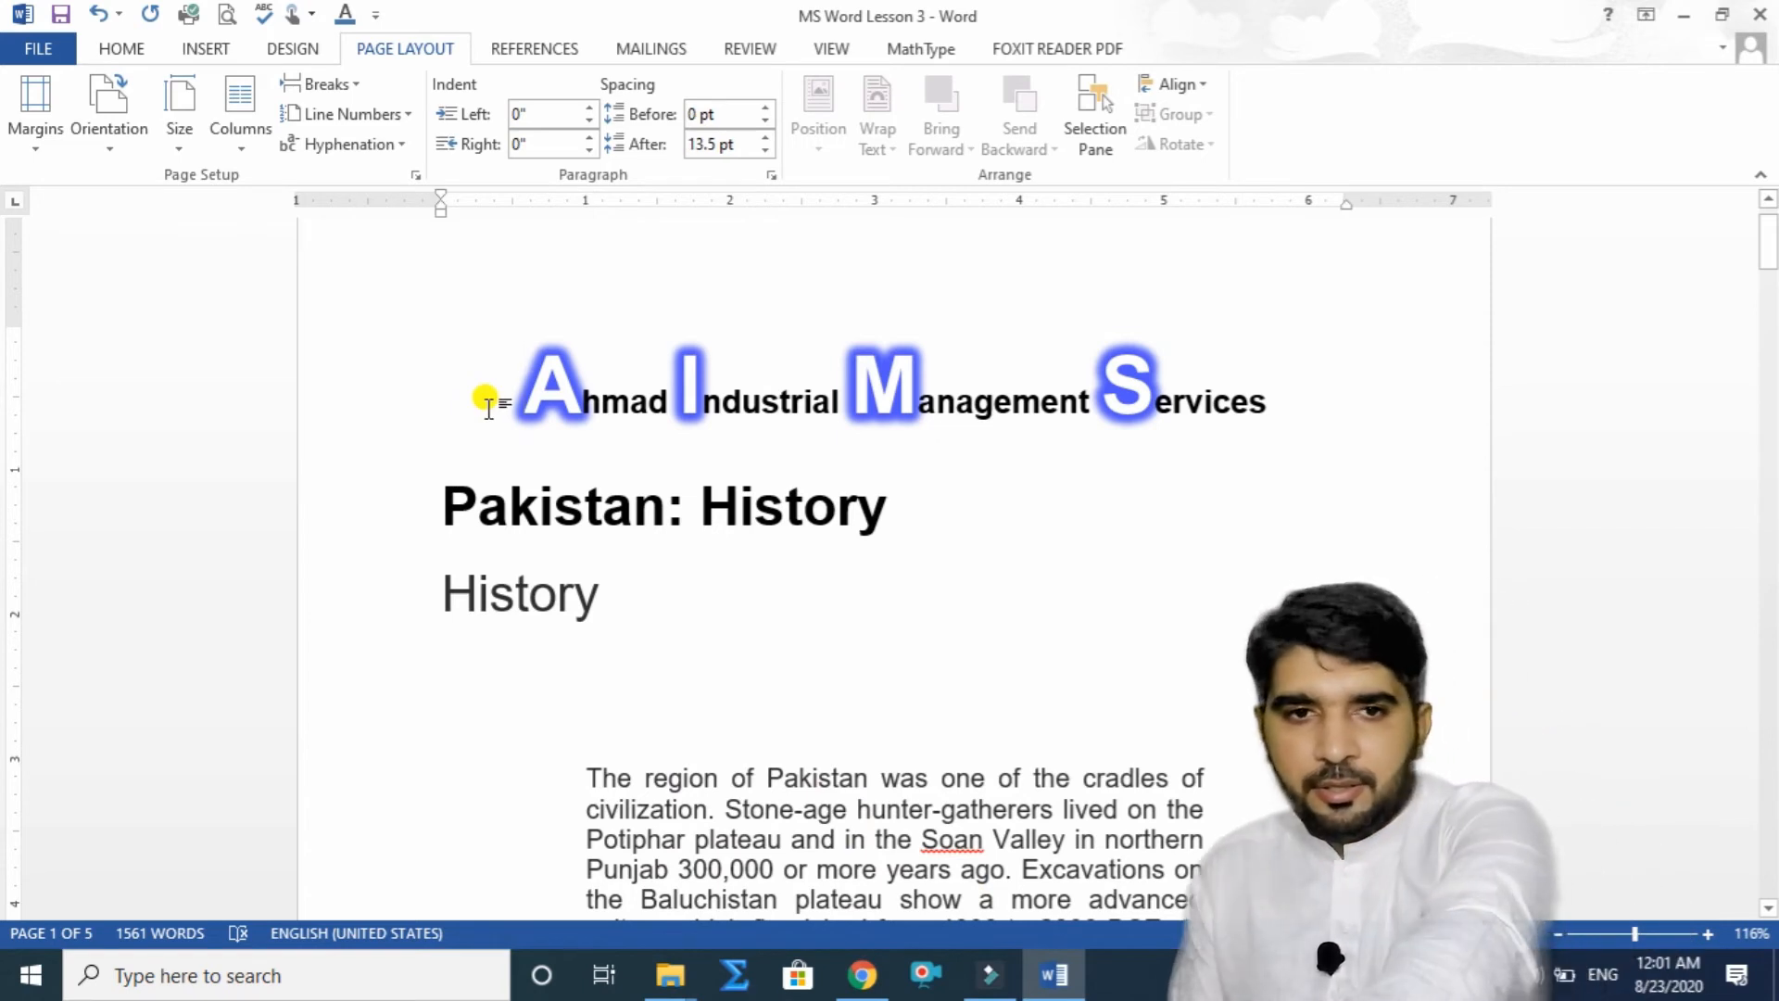
Insert empty lines before the "Ahmad Industrial Management Services" title to leave blank space at the start of the page.
{"action": "key", "text": "Return"}
{"action": "key", "text": "Return"}
{"action": "key", "text": "Return"}
{"action": "key", "text": "Return"}
{"action": "key", "text": "Return"}
{"action": "key", "text": "Return"}
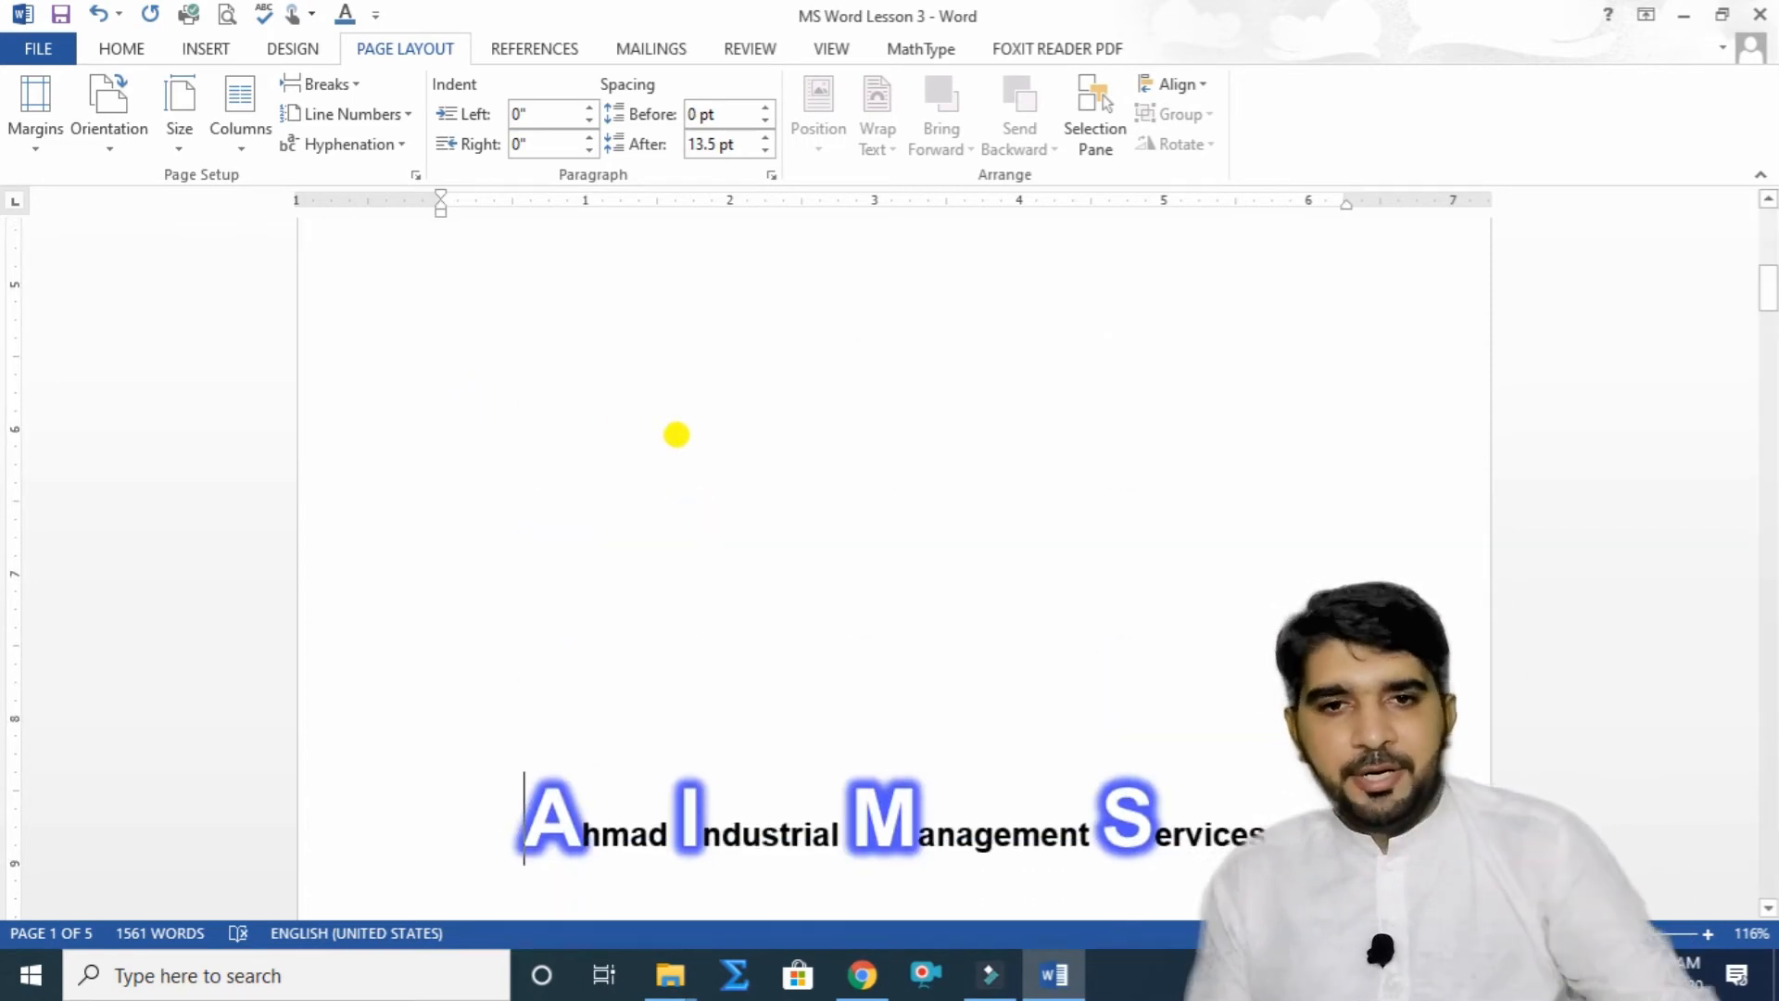
{"action": "scroll", "coordinate": [679, 436], "scroll_direction": "up", "scroll_amount": 2}
{"action": "scroll", "coordinate": [679, 436], "scroll_direction": "up", "scroll_amount": 3}
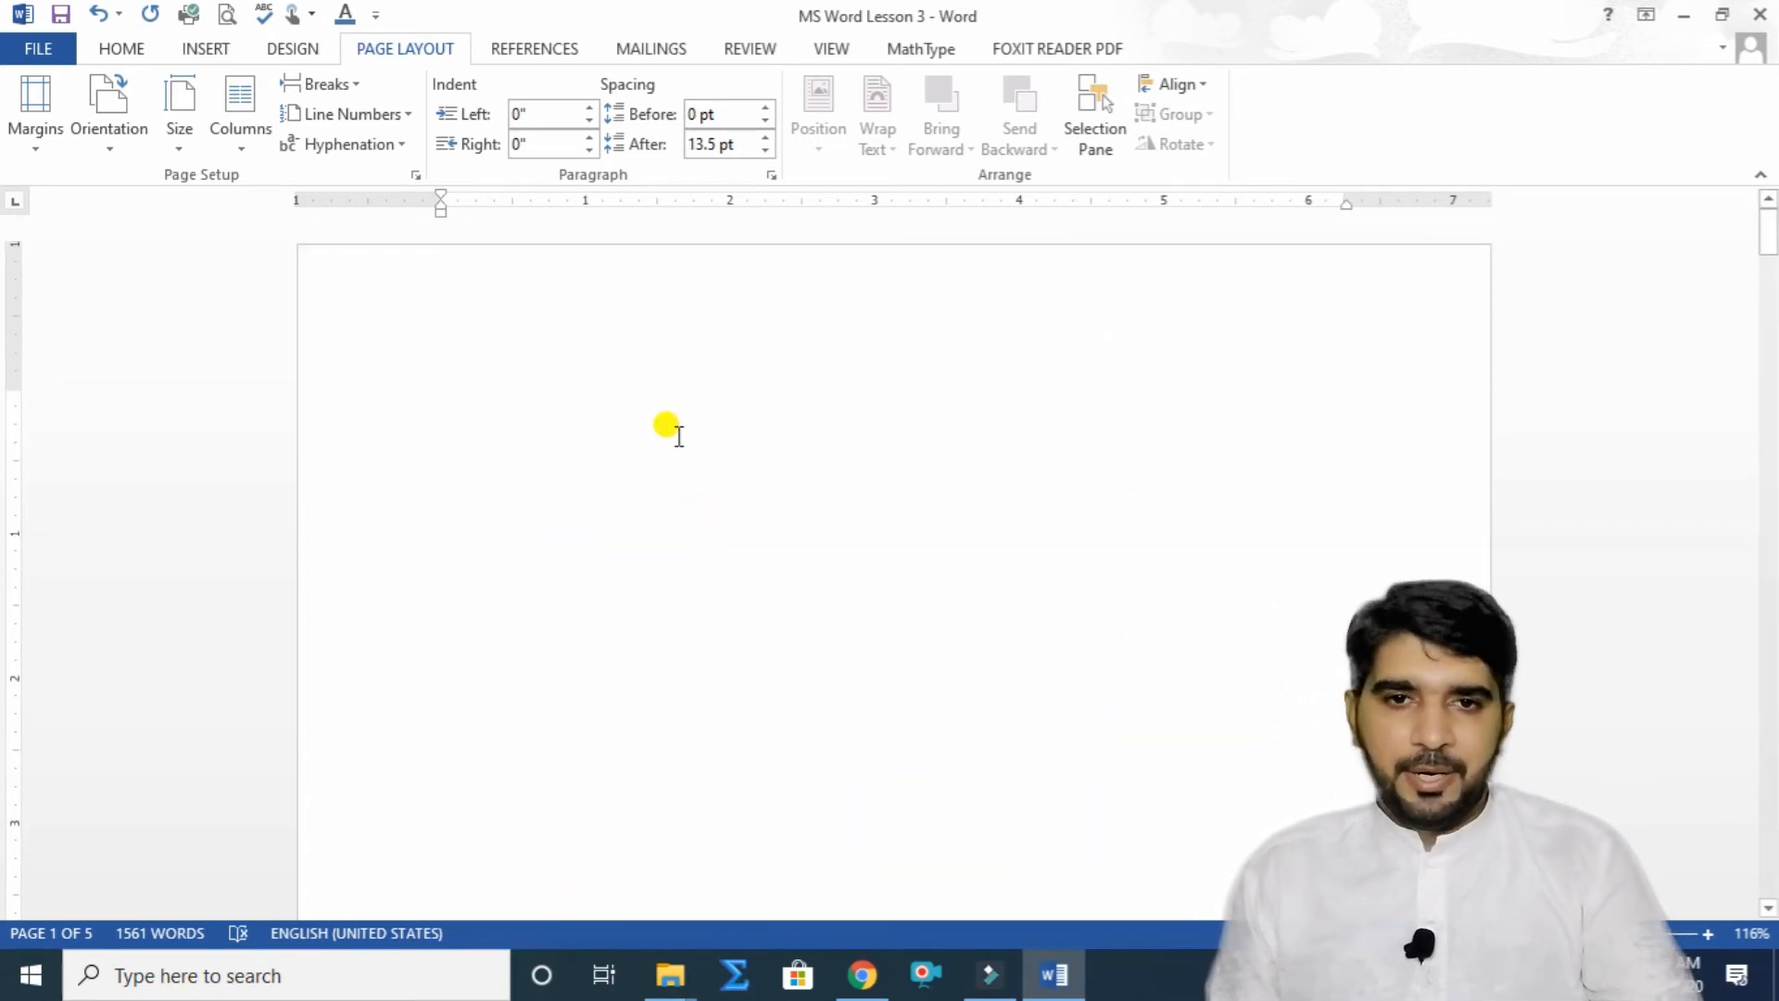
Draw a small circle about 0.34" high and 0.35" wide near the top of the blank page area.
{"action": "left_click", "coordinate": [205, 52]}
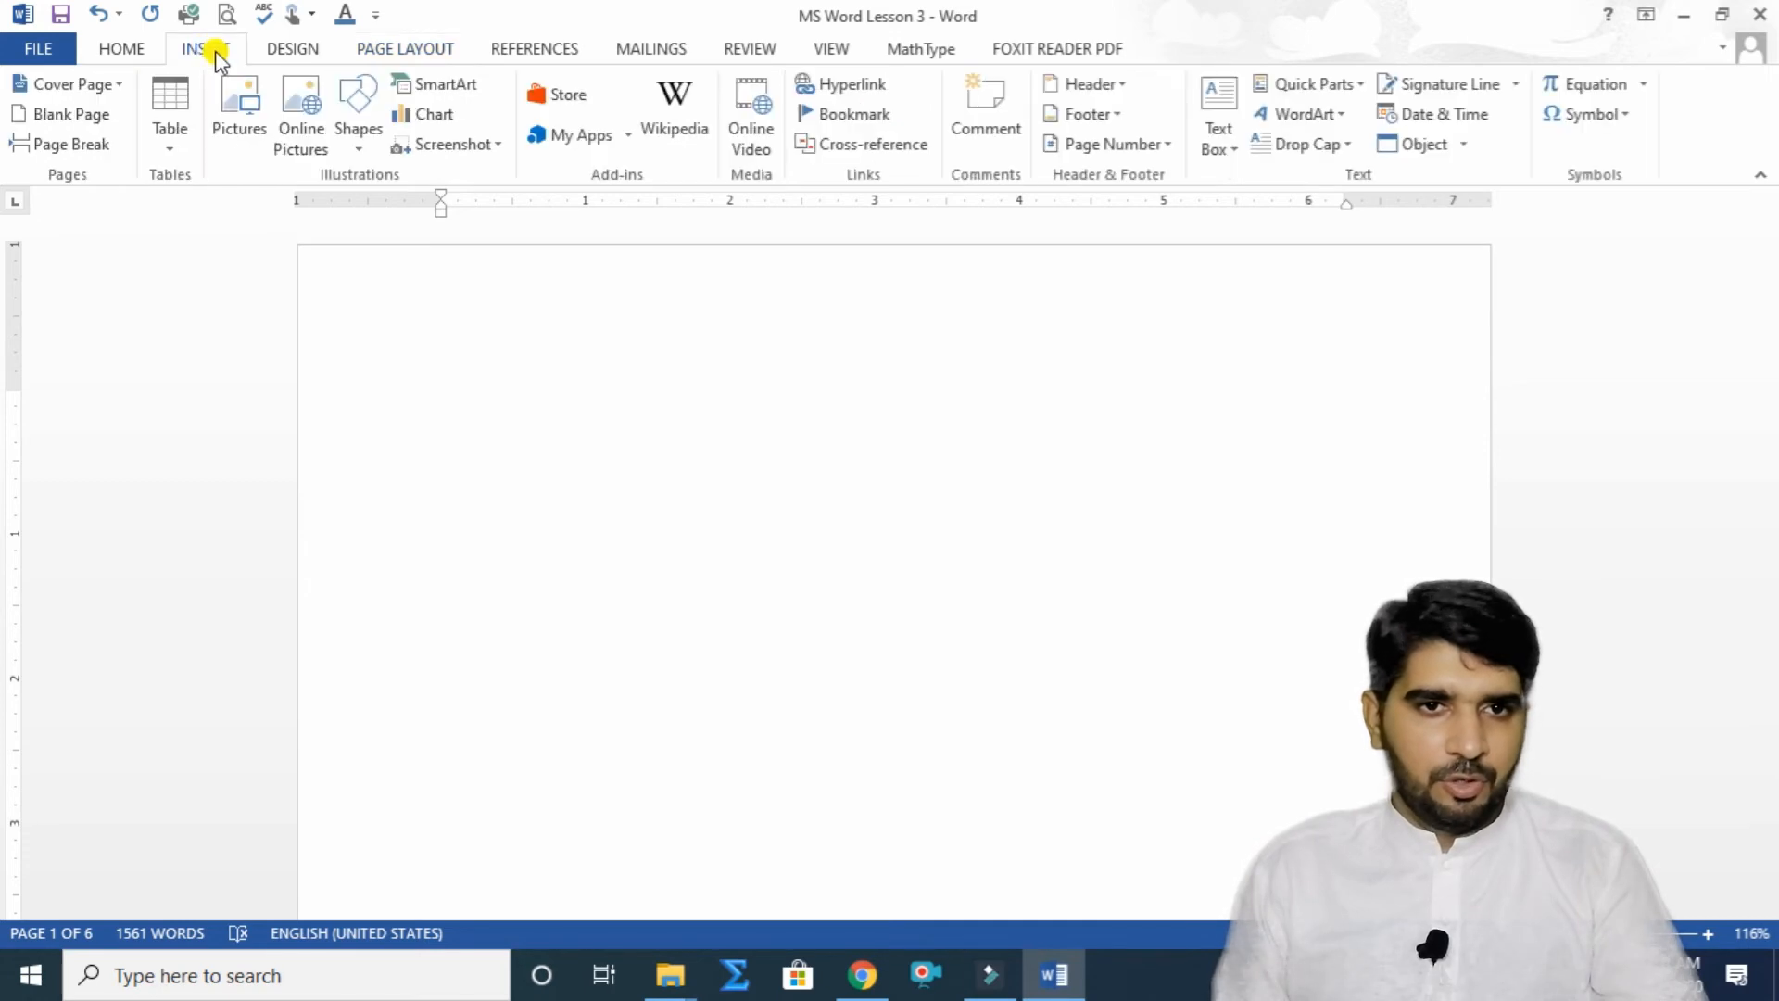
{"action": "left_click", "coordinate": [358, 118]}
{"action": "left_click", "coordinate": [454, 212]}
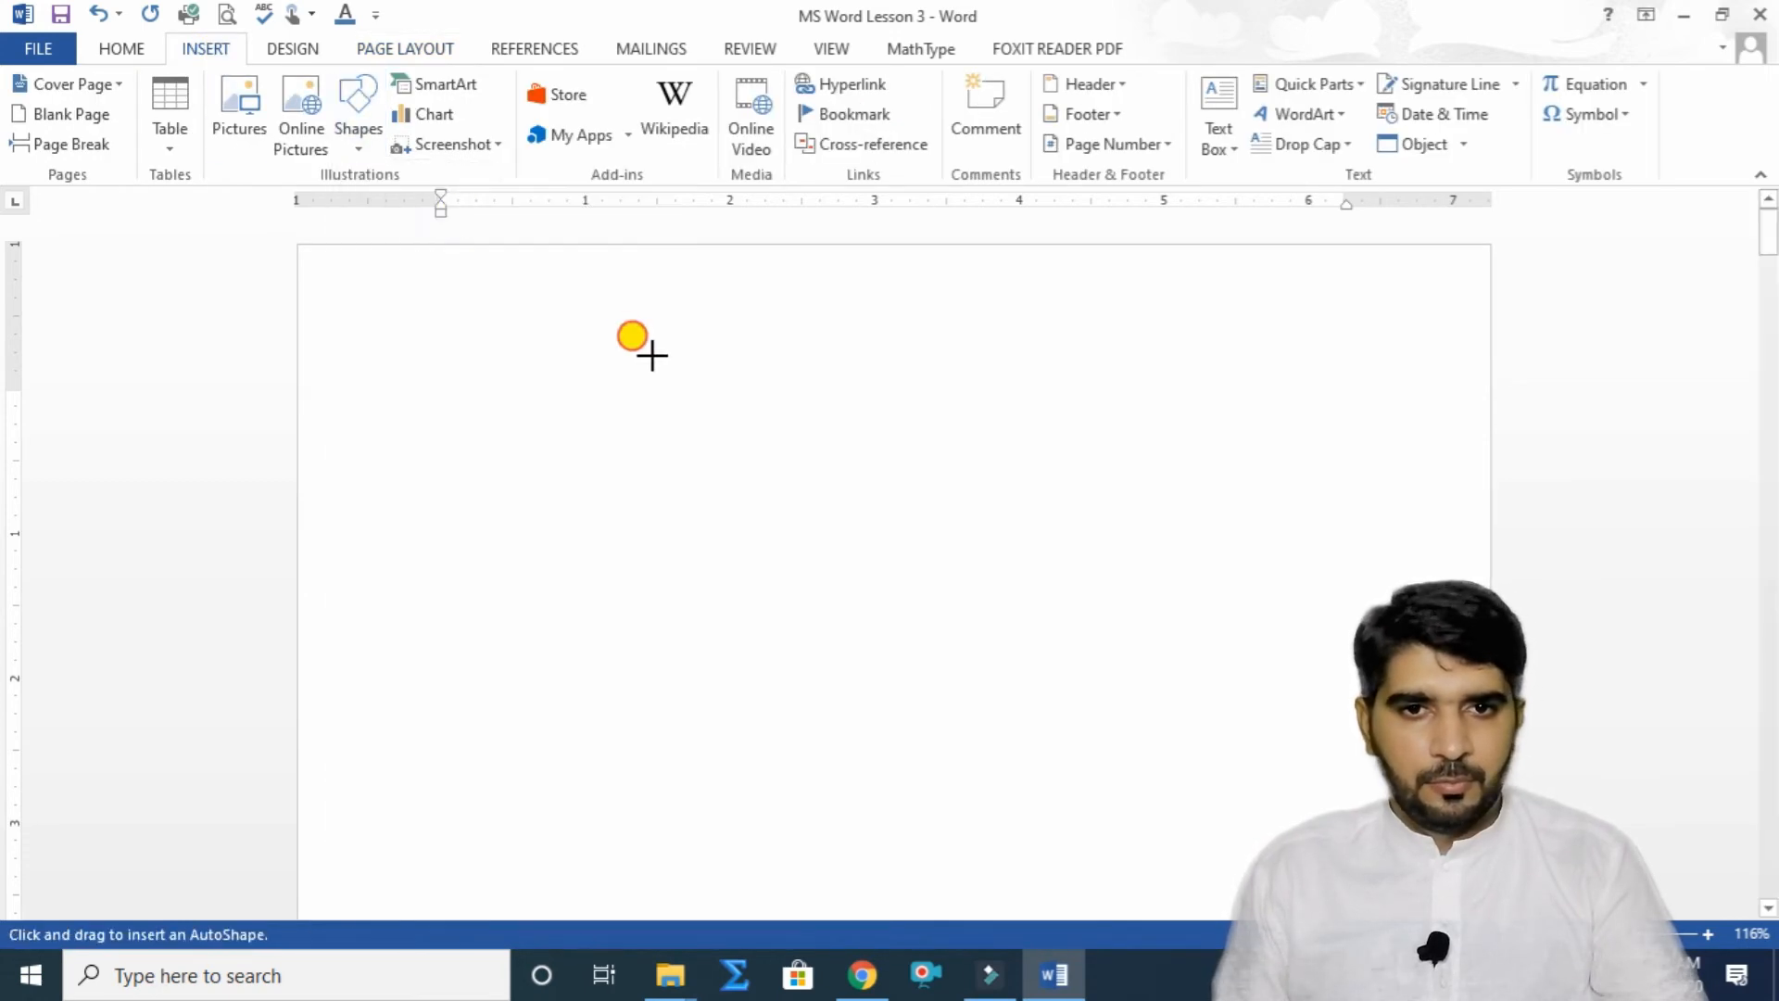
{"action": "left_click", "coordinate": [652, 355]}
{"action": "left_click_drag", "start_coordinate": [785, 500], "coordinate": [702, 405]}
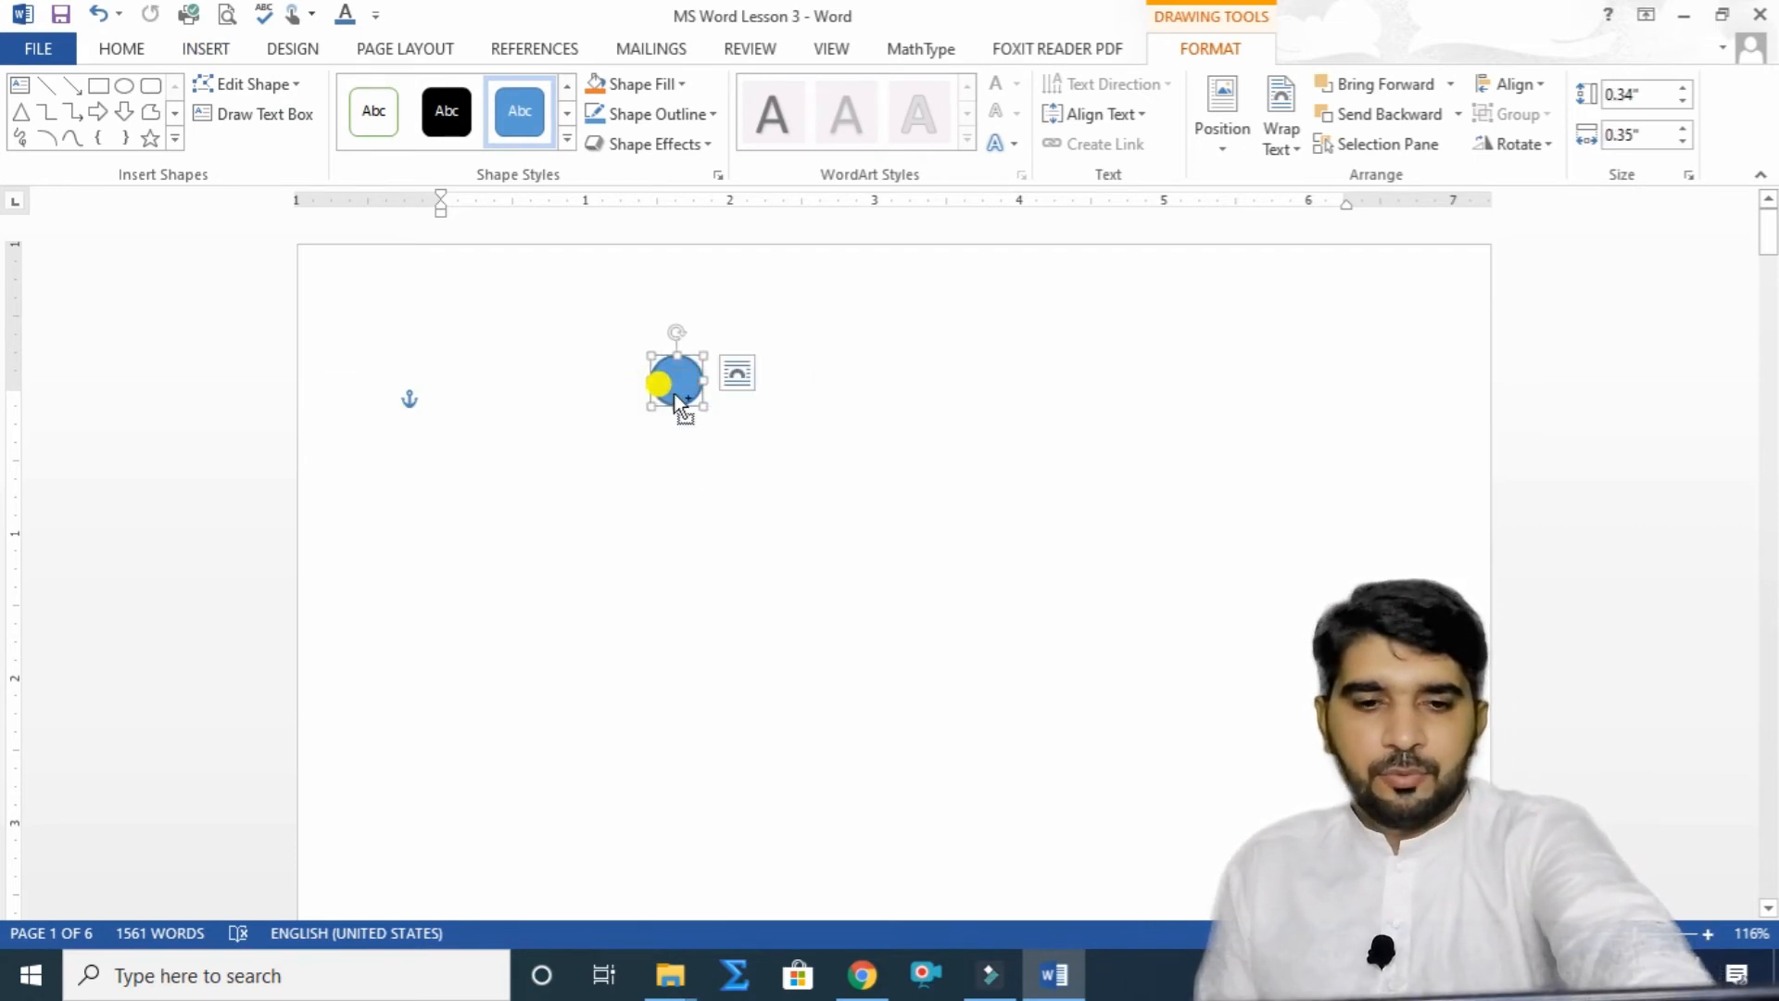
Copy the circle repeatedly into a loose horizontal row of ten across the page, spreading out the overlapping copies.
{"action": "left_click_drag", "start_coordinate": [674, 393], "coordinate": [1377, 379]}
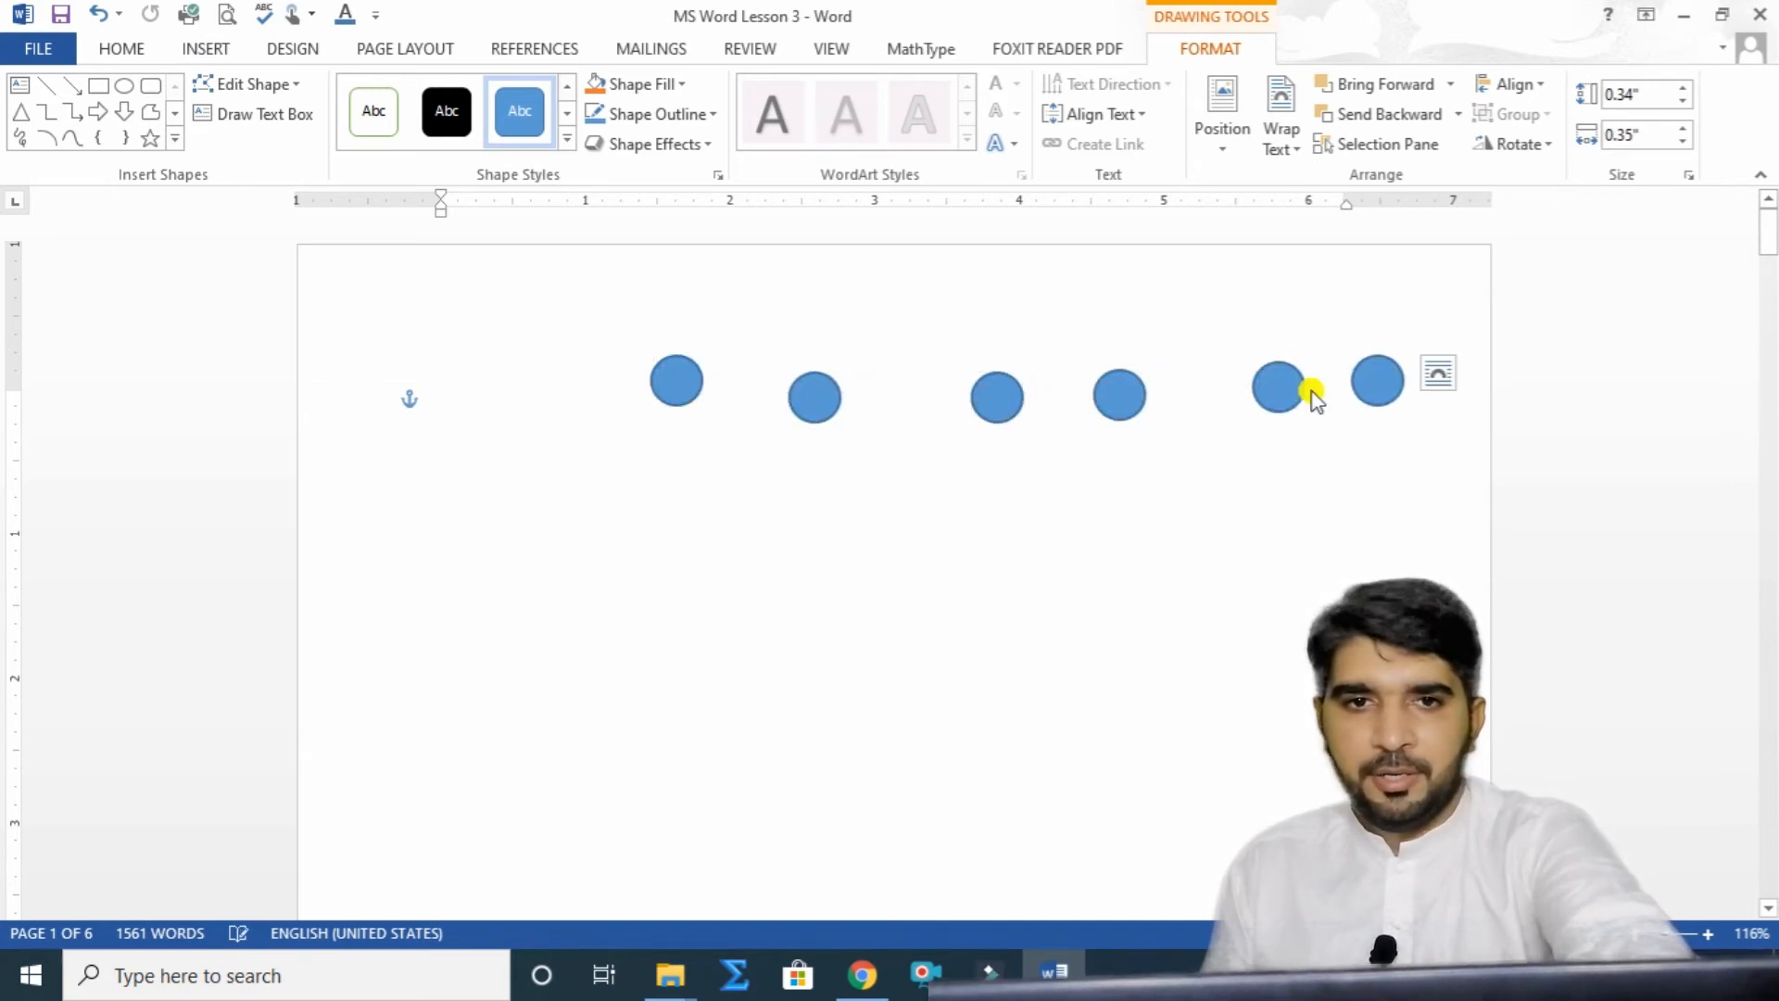
{"action": "left_click_drag", "start_coordinate": [690, 400], "coordinate": [388, 409]}
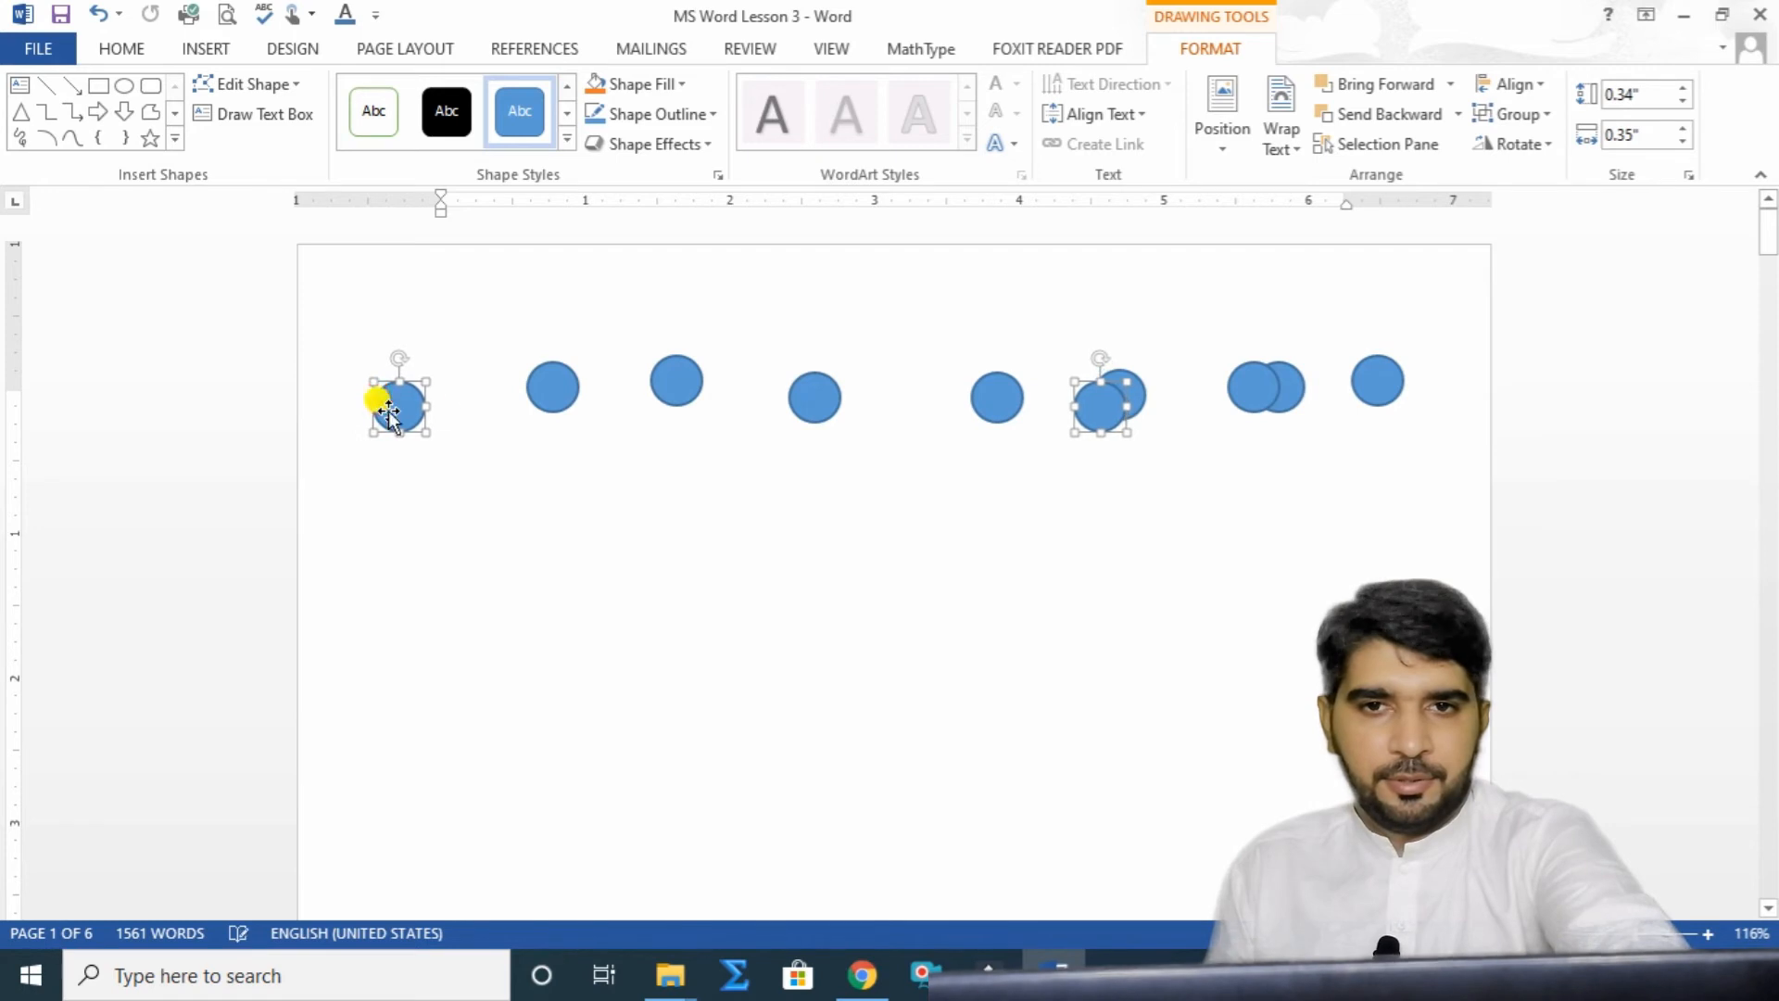
{"action": "left_click", "coordinate": [1130, 526]}
{"action": "left_click_drag", "start_coordinate": [1090, 393], "coordinate": [909, 394]}
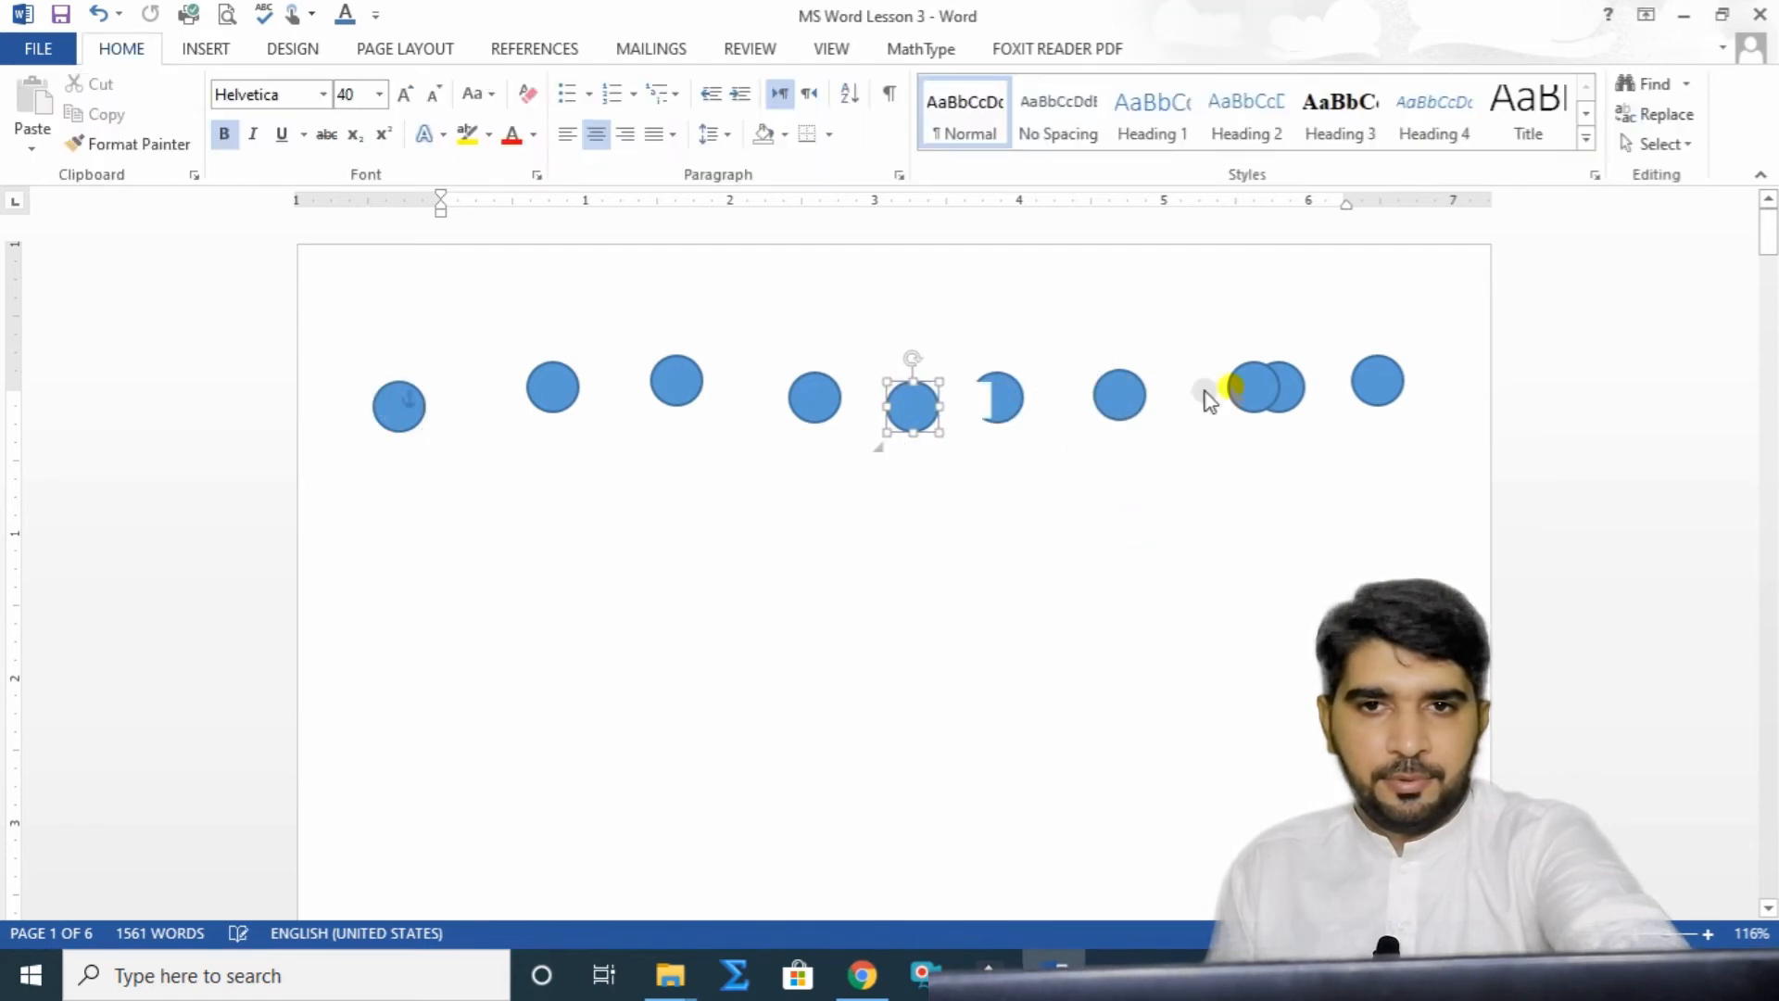
{"action": "left_click_drag", "start_coordinate": [1244, 384], "coordinate": [1195, 396]}
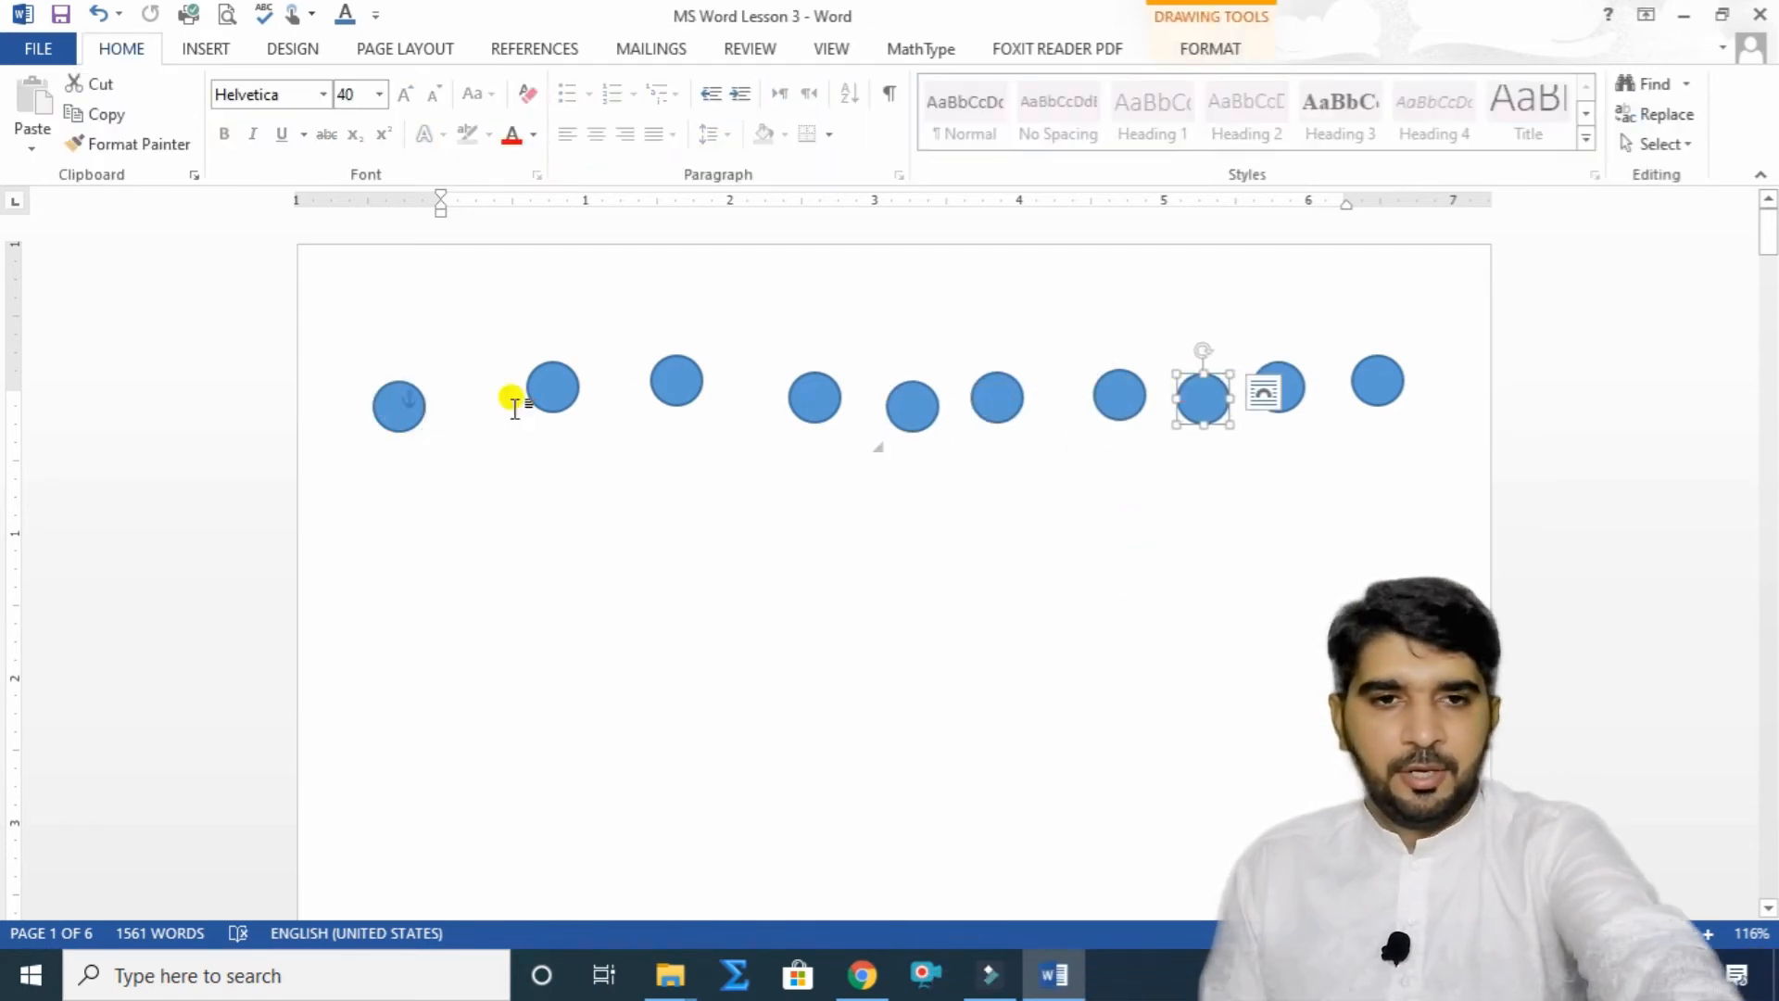
Move the leftmost circle below the row near the 1" vertical mark and copy it repeatedly downward into a loose column.
{"action": "left_click", "coordinate": [398, 421]}
{"action": "key", "text": "ctrl"}
{"action": "left_click_drag", "start_coordinate": [396, 421], "coordinate": [808, 561]}
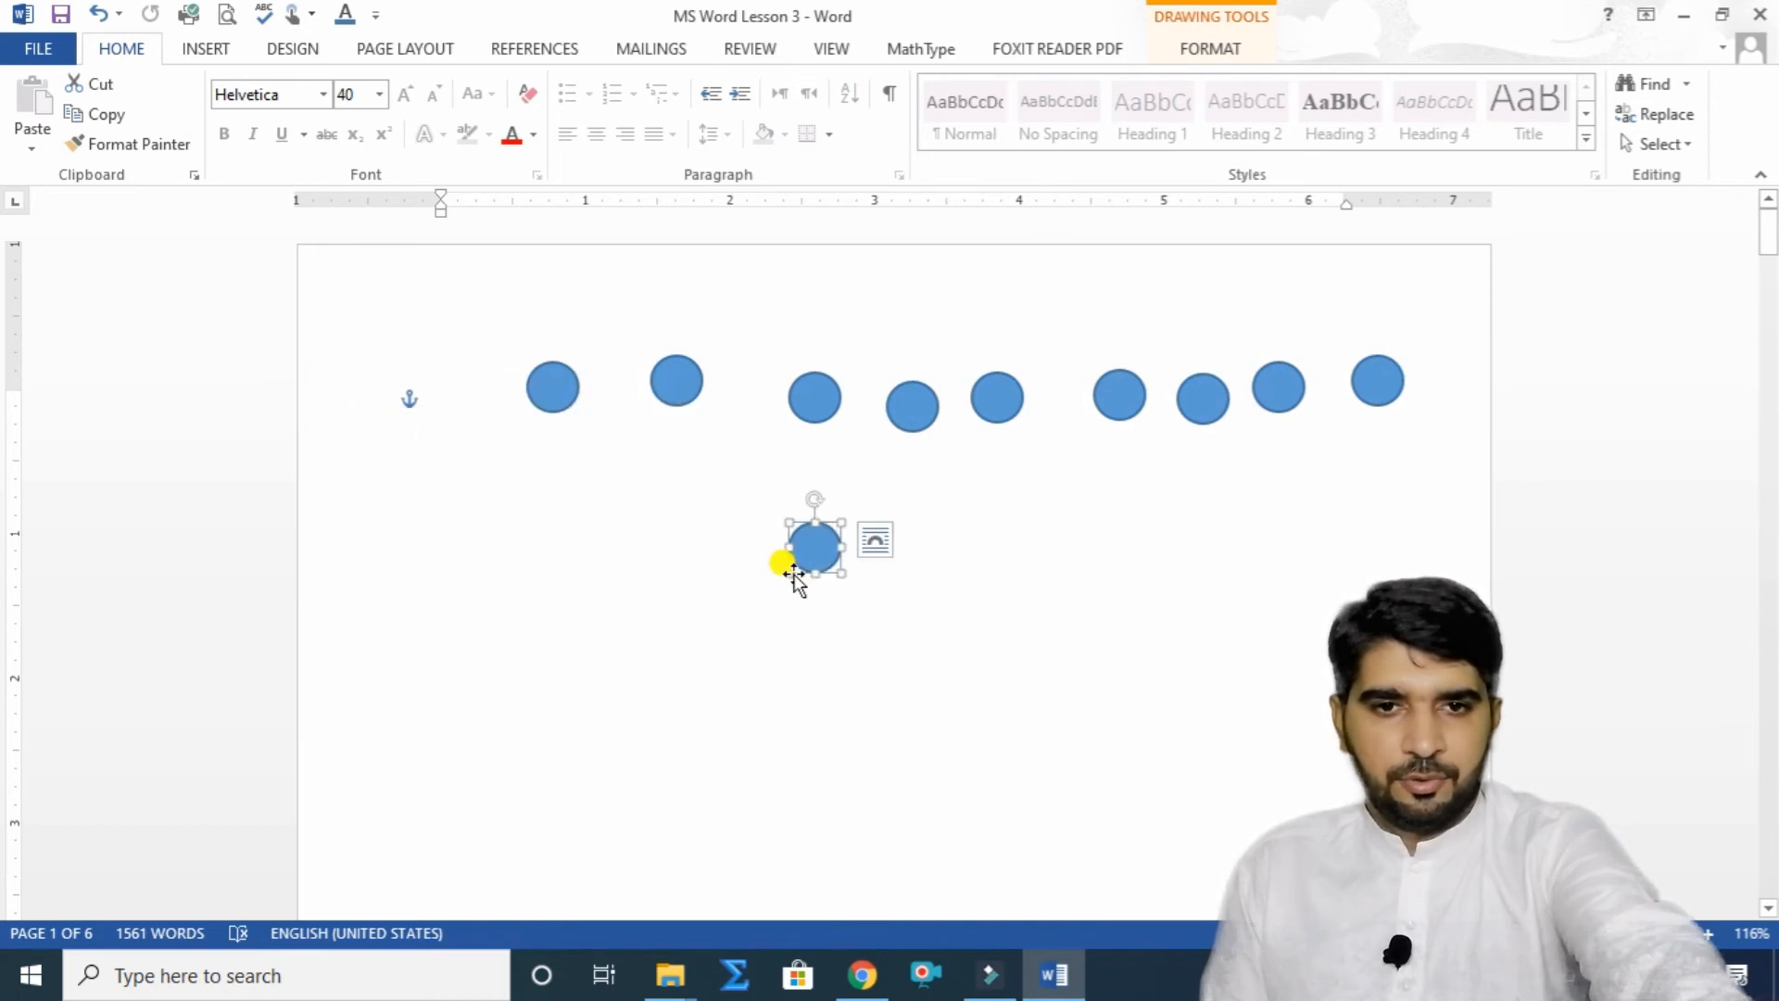
{"action": "left_click_drag", "start_coordinate": [825, 542], "coordinate": [843, 736]}
{"action": "scroll", "coordinate": [1032, 718], "scroll_direction": "up", "scroll_amount": 3}
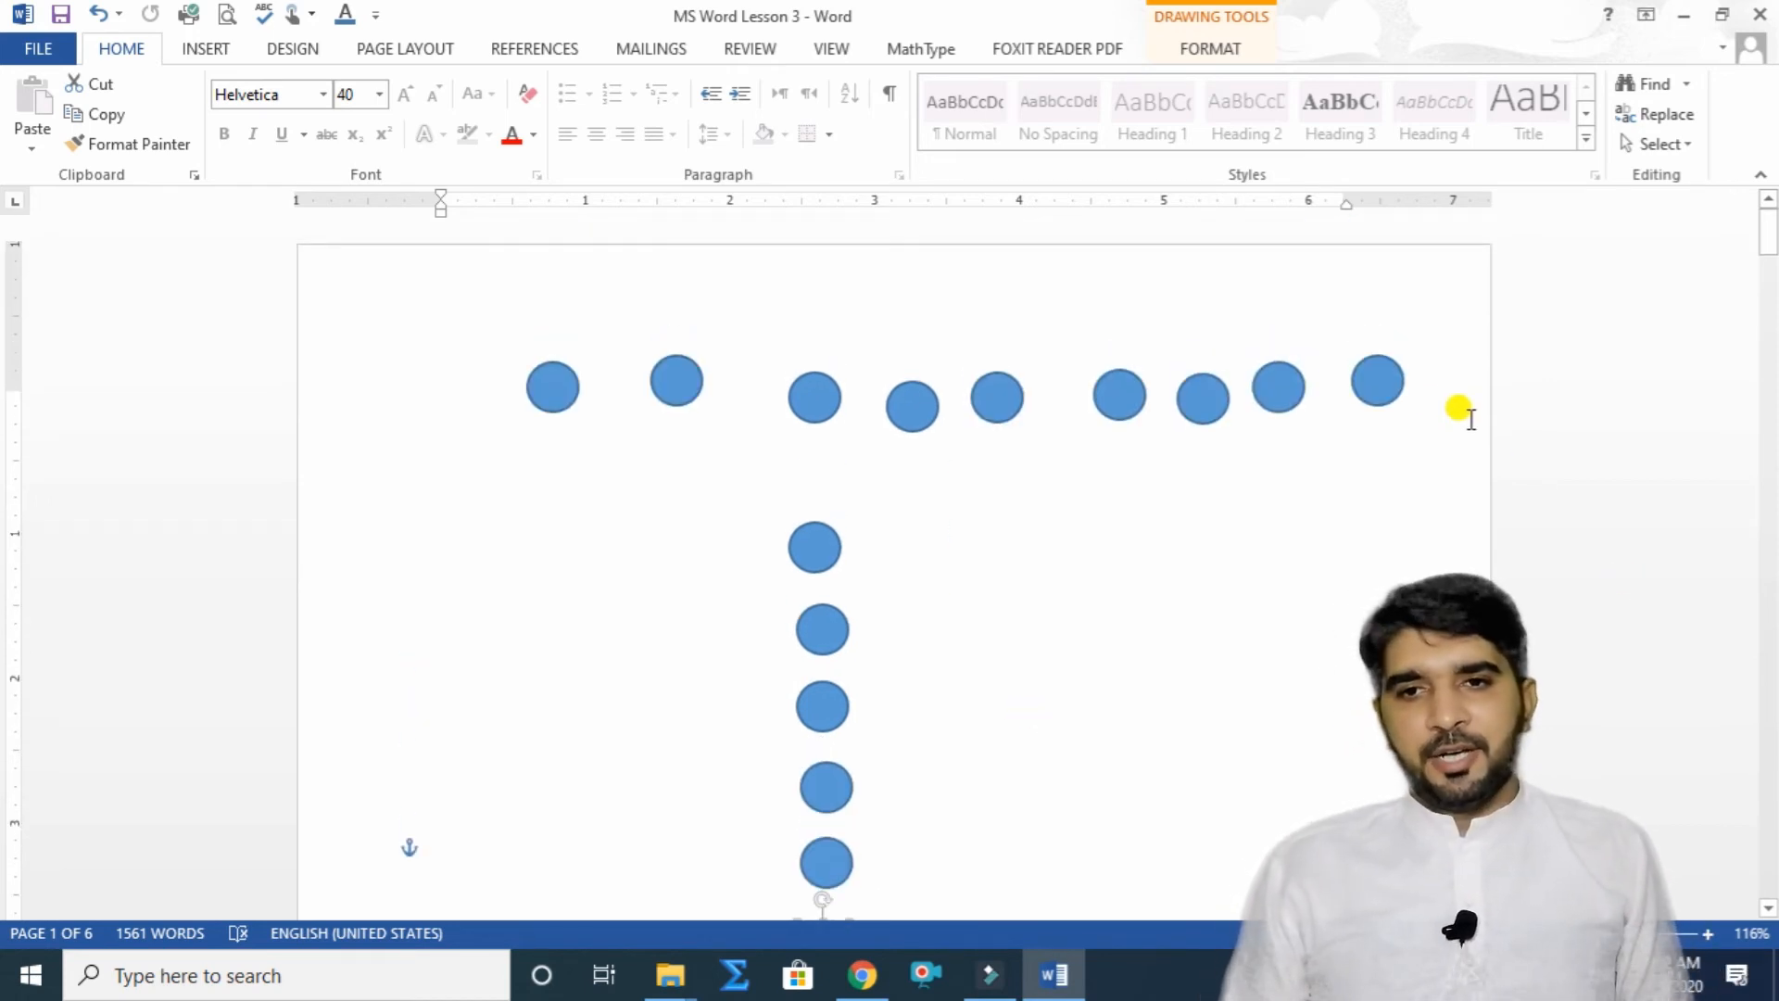
{"action": "left_click", "coordinate": [1427, 335]}
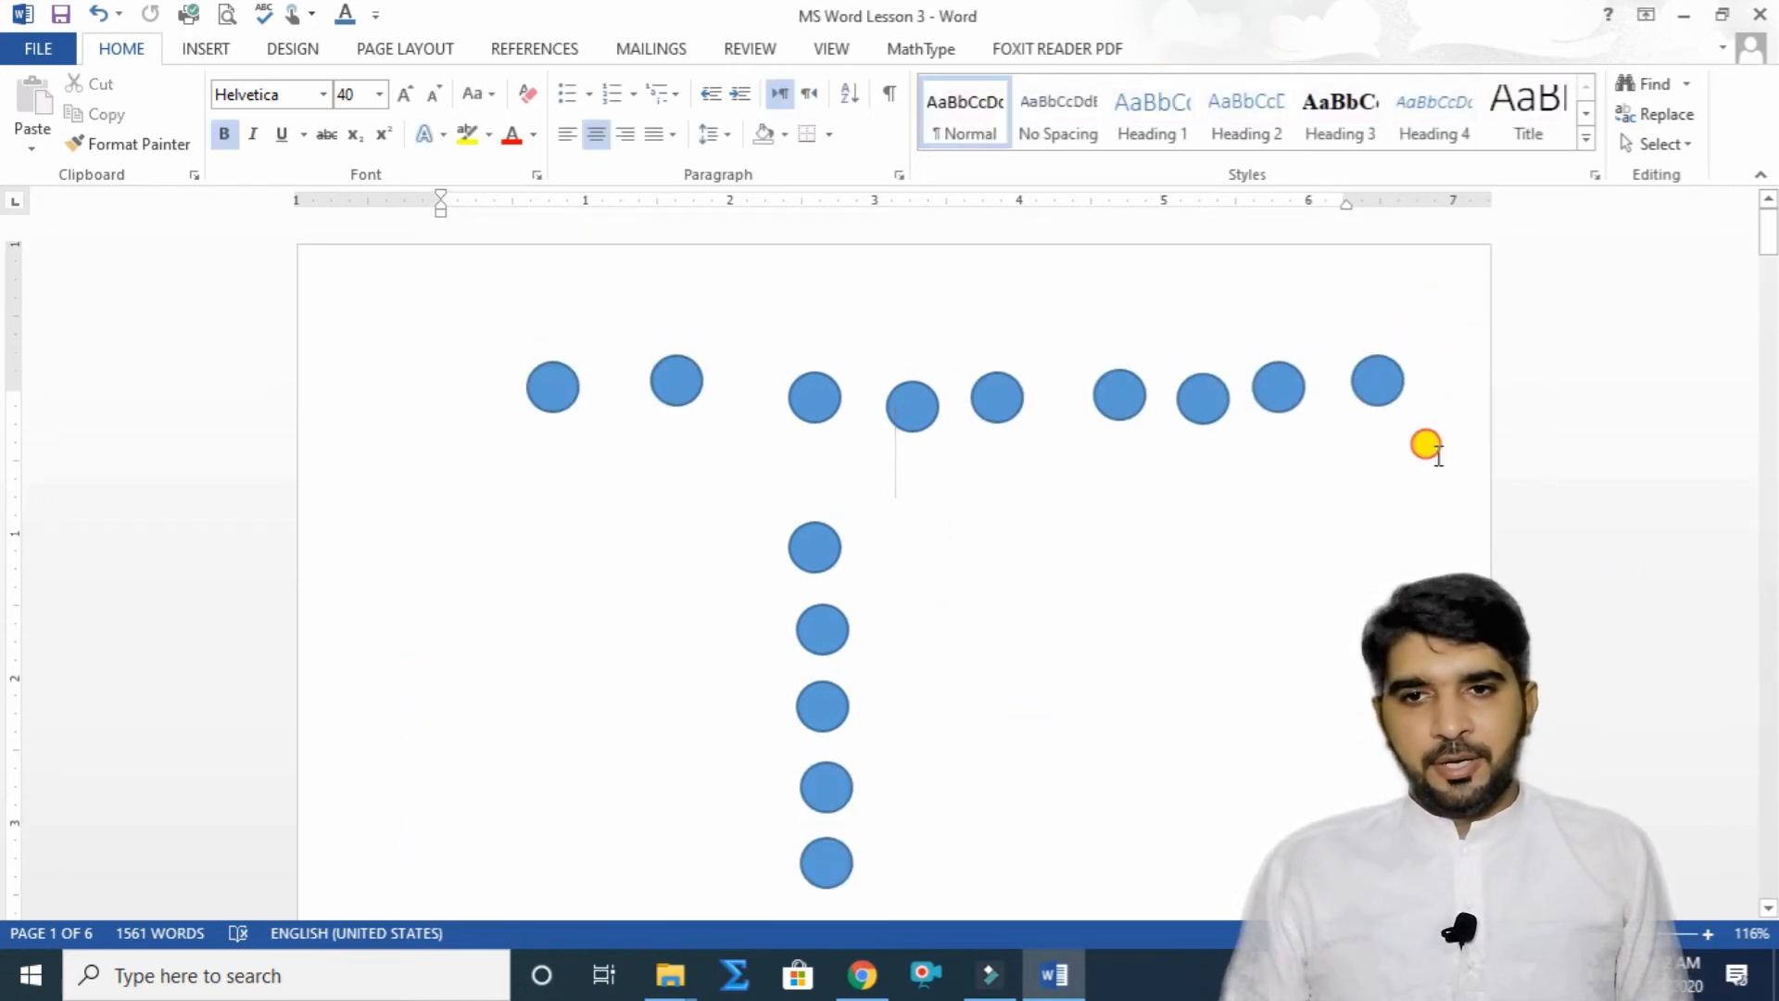
Align the nine circles of the horizontal row by their middles and move the row up near the page's top-left corner.
{"action": "left_click", "coordinate": [556, 388]}
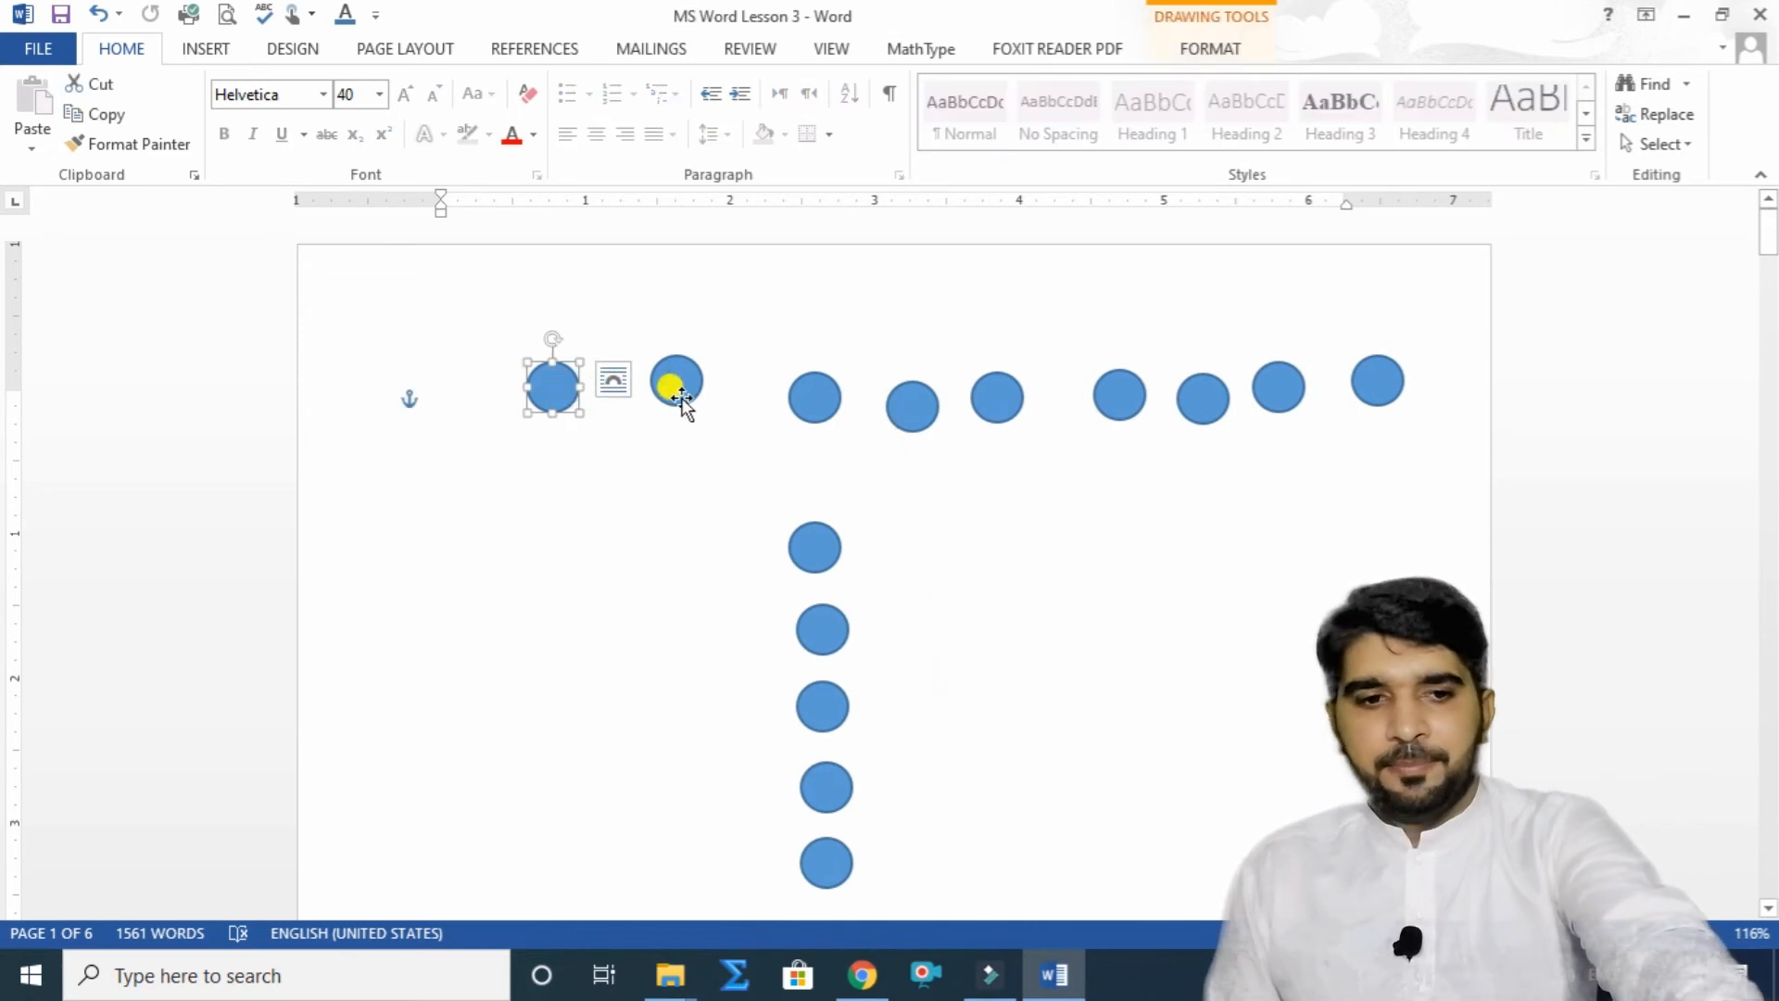
{"action": "left_click_drag", "start_coordinate": [684, 399], "coordinate": [691, 401]}
{"action": "left_click", "coordinate": [813, 408], "text": "shift"}
{"action": "left_click", "coordinate": [906, 404], "text": "shift"}
{"action": "left_click", "coordinate": [1000, 397], "text": "shift"}
{"action": "left_click", "coordinate": [1116, 394], "text": "shift"}
{"action": "left_click", "coordinate": [1215, 393], "text": "shift"}
{"action": "left_click", "coordinate": [1277, 386], "text": "shift"}
{"action": "left_click", "coordinate": [1378, 382], "text": "shift"}
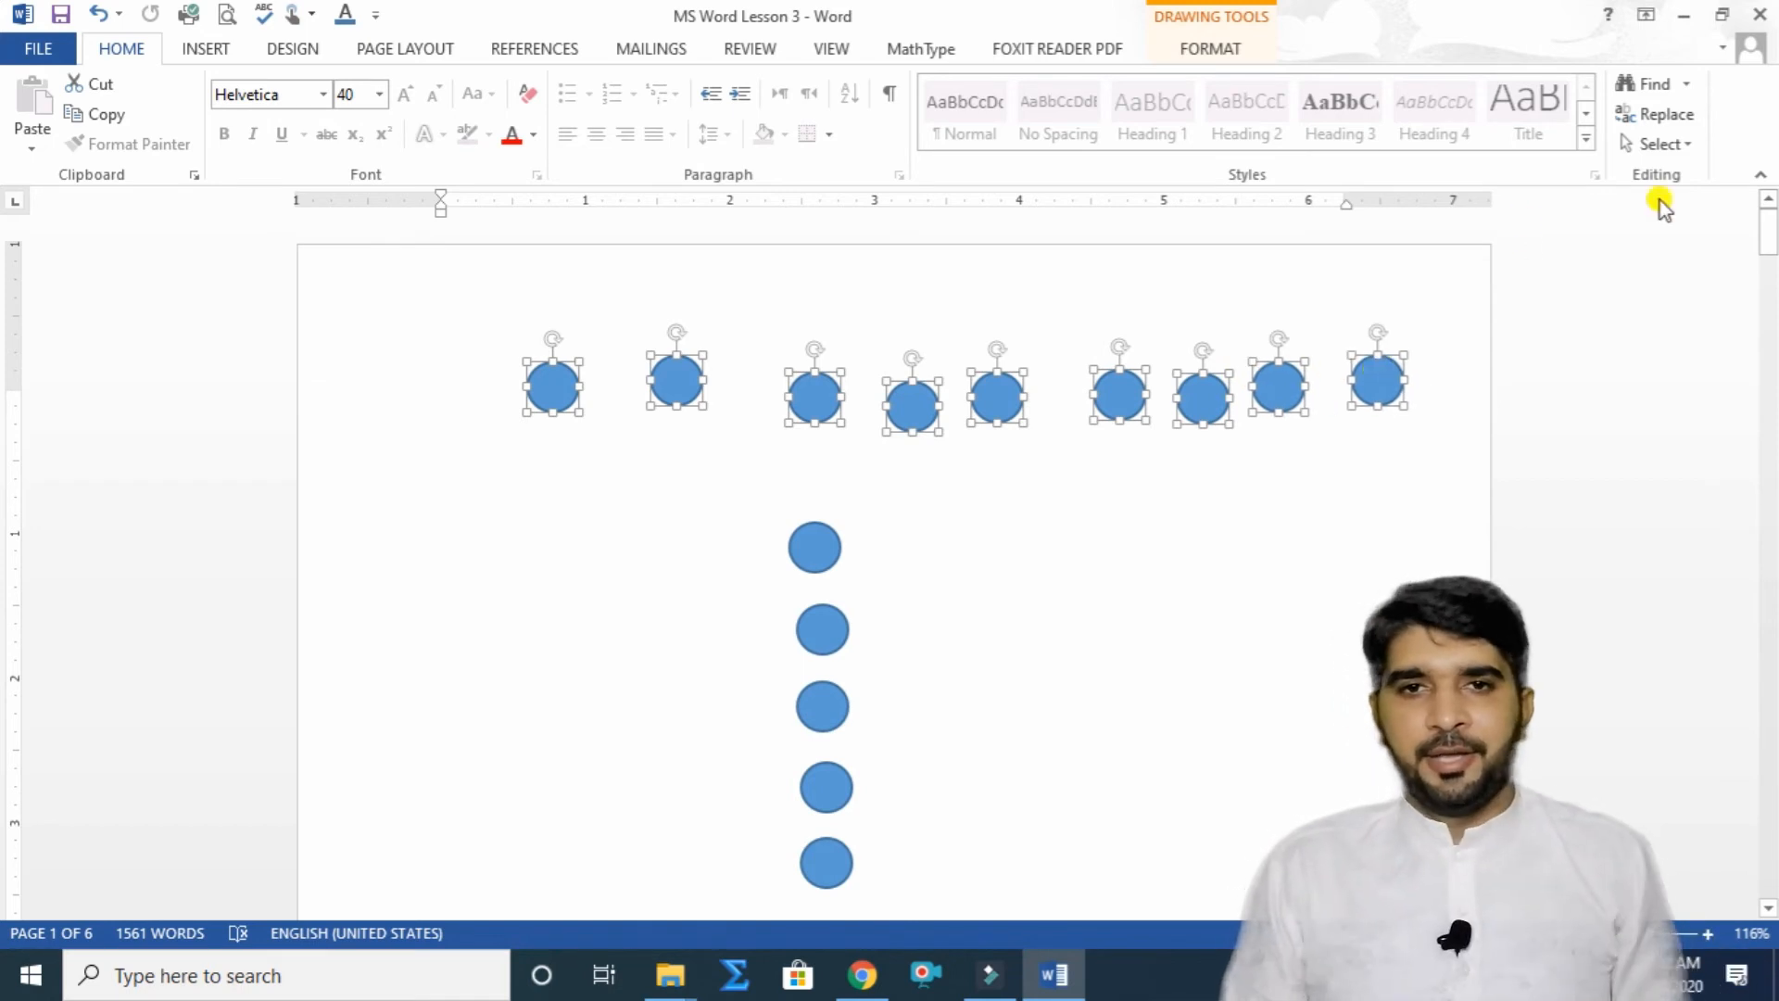
{"action": "left_click", "coordinate": [419, 51]}
{"action": "left_click", "coordinate": [1191, 84]}
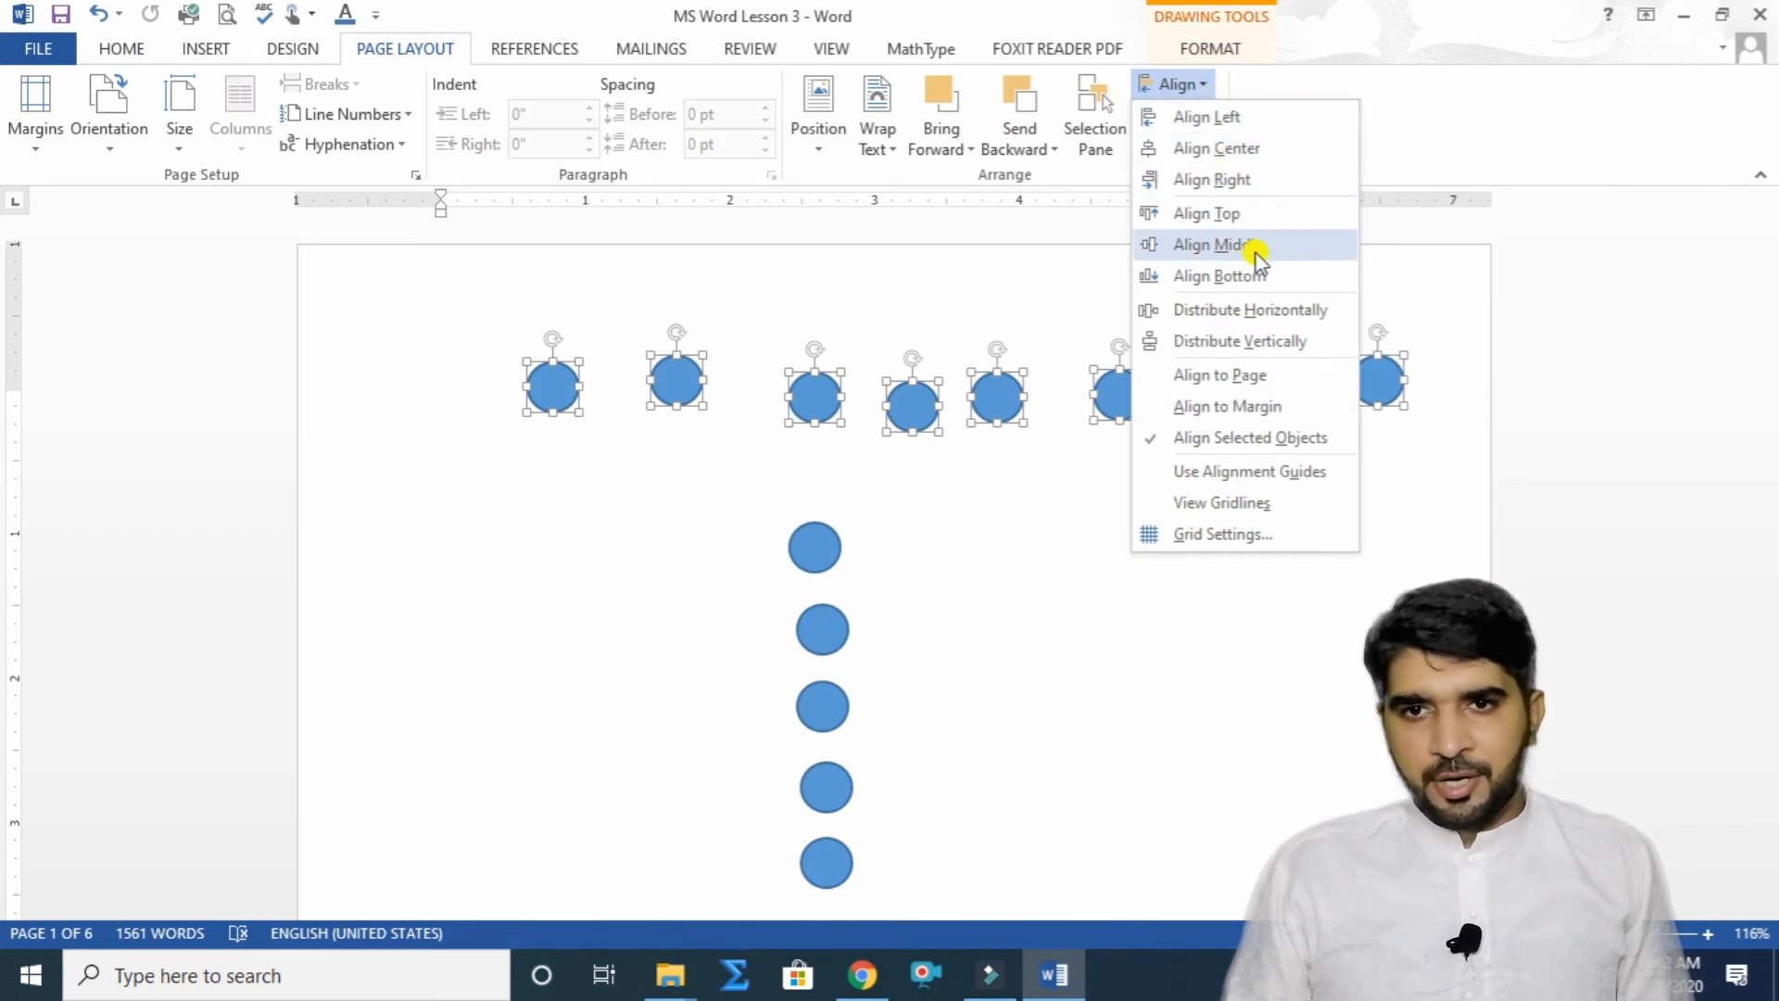
{"action": "left_click", "coordinate": [1212, 246]}
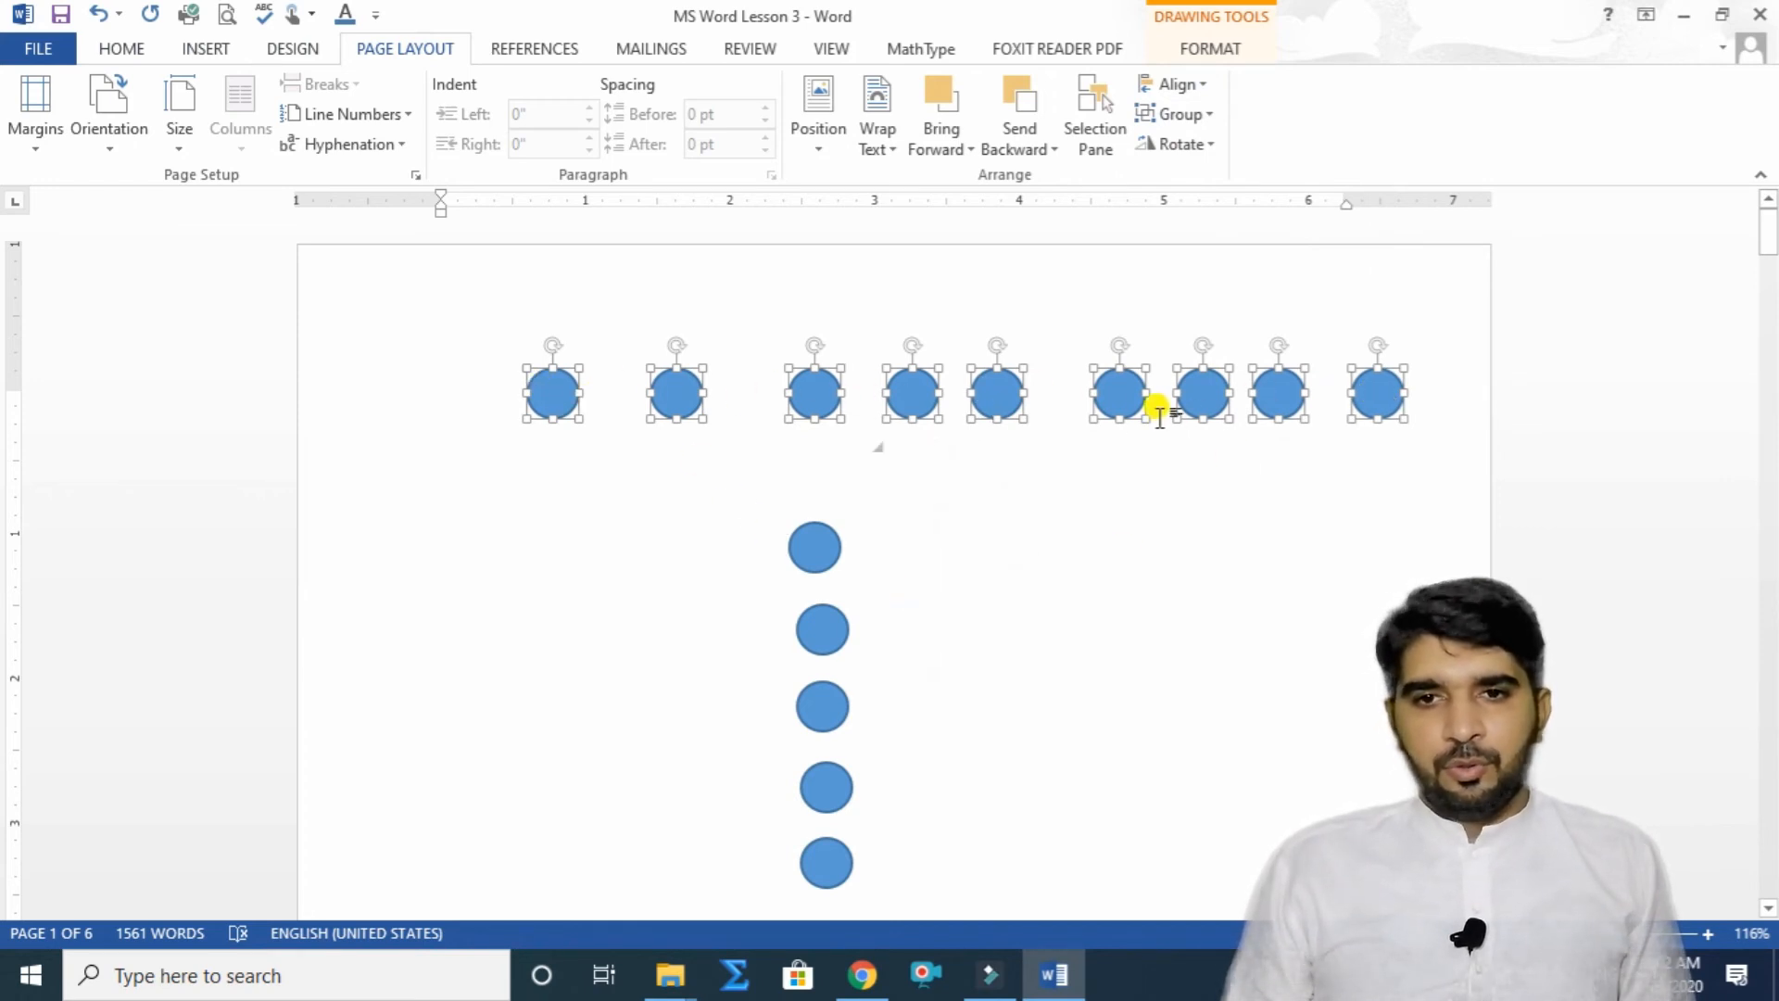
{"action": "left_click_drag", "start_coordinate": [1124, 398], "coordinate": [973, 304]}
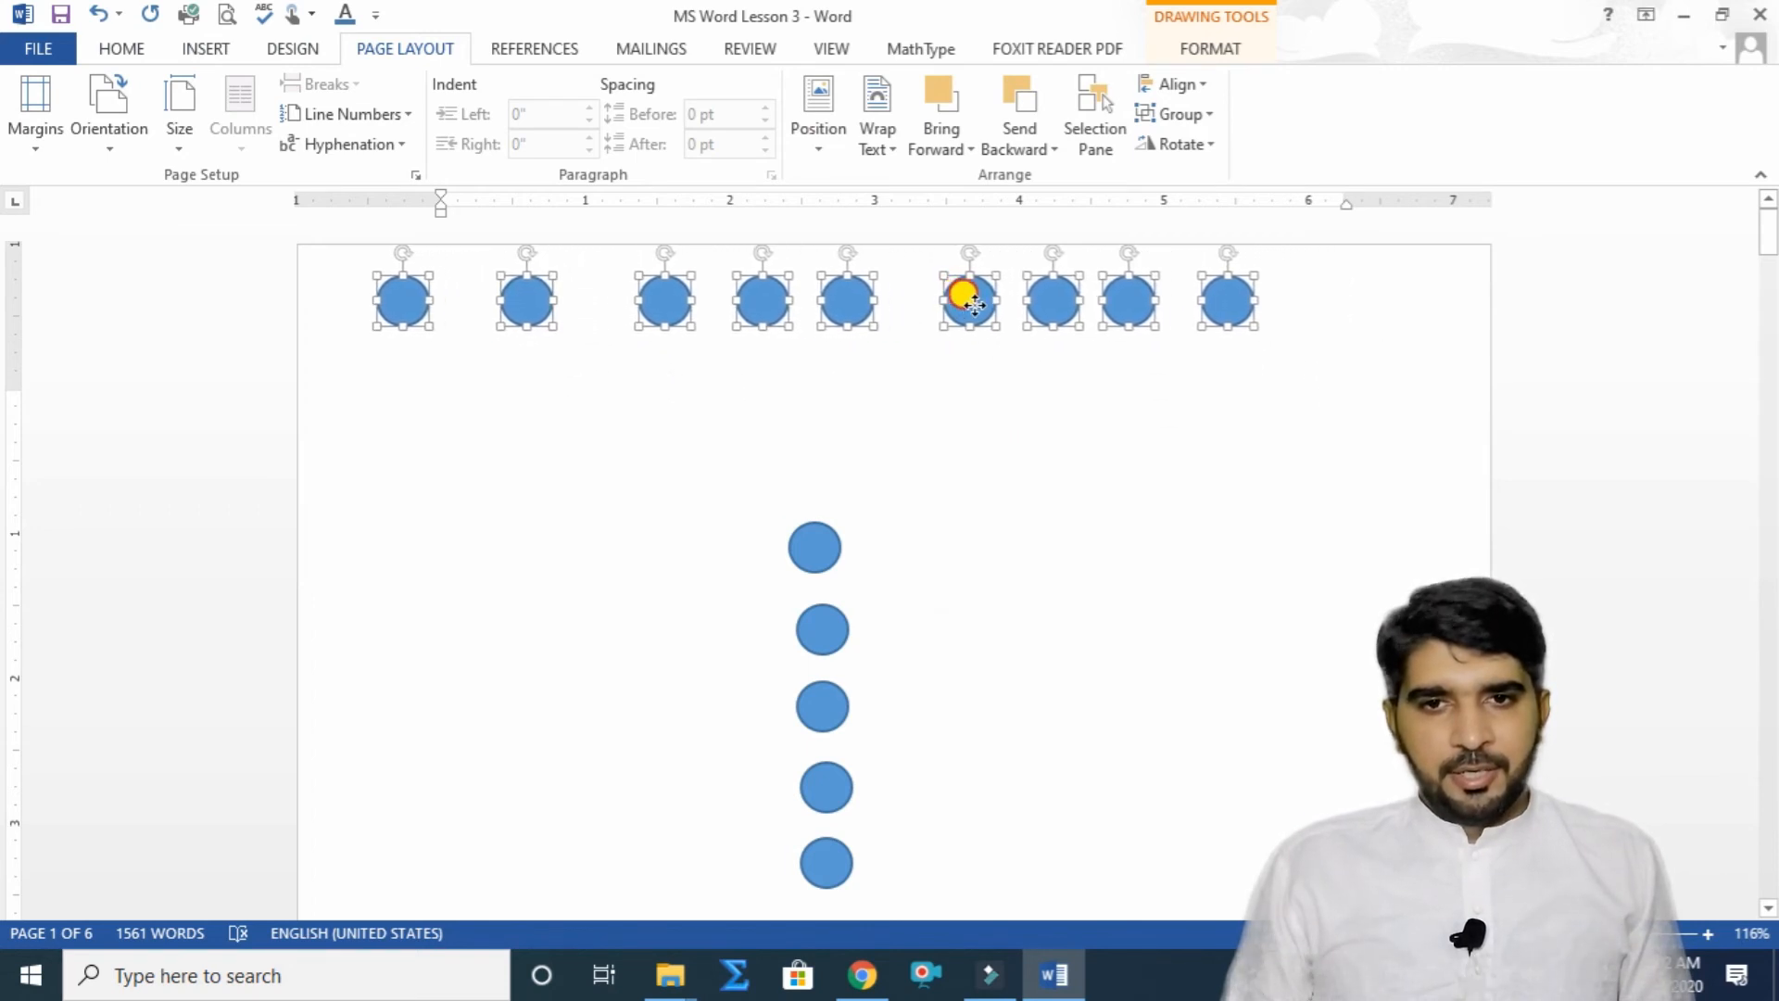
Align the five circles of the vertical column by their centers and move the column directly below the row's leftmost circle.
{"action": "left_click", "coordinate": [814, 545]}
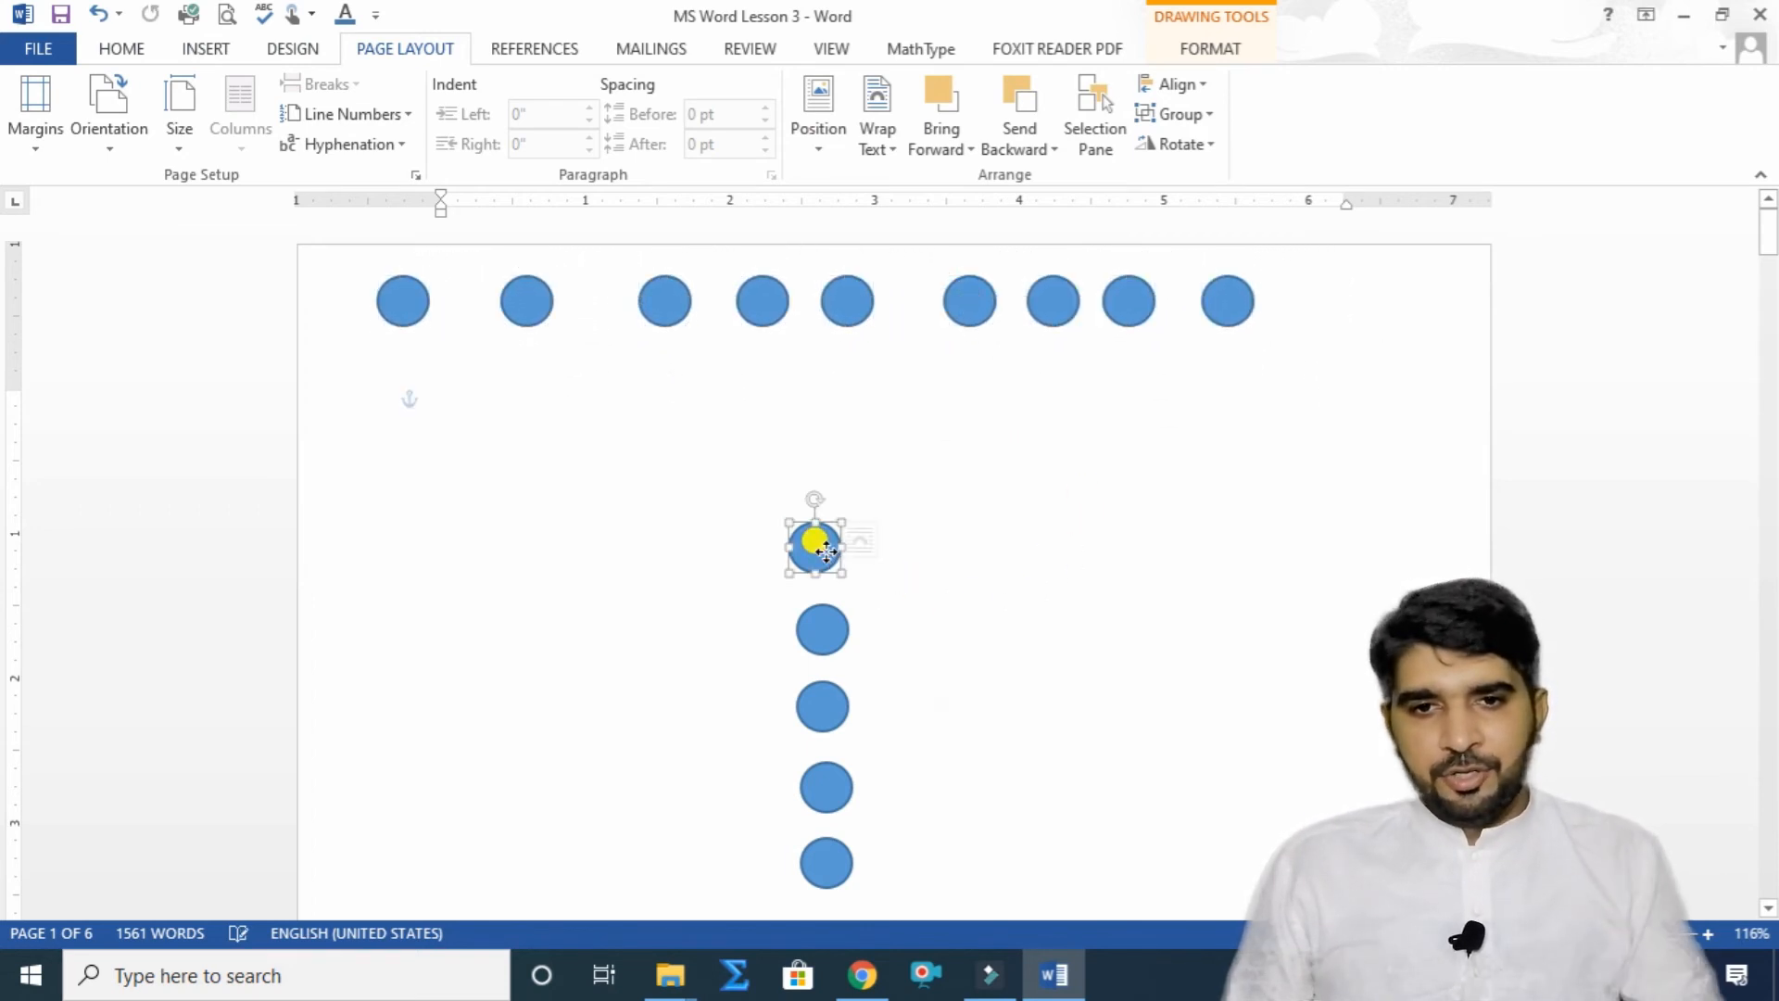
{"action": "left_click", "coordinate": [816, 626], "text": "shift"}
{"action": "left_click", "coordinate": [820, 783], "text": "shift"}
{"action": "left_click", "coordinate": [827, 863], "text": "shift"}
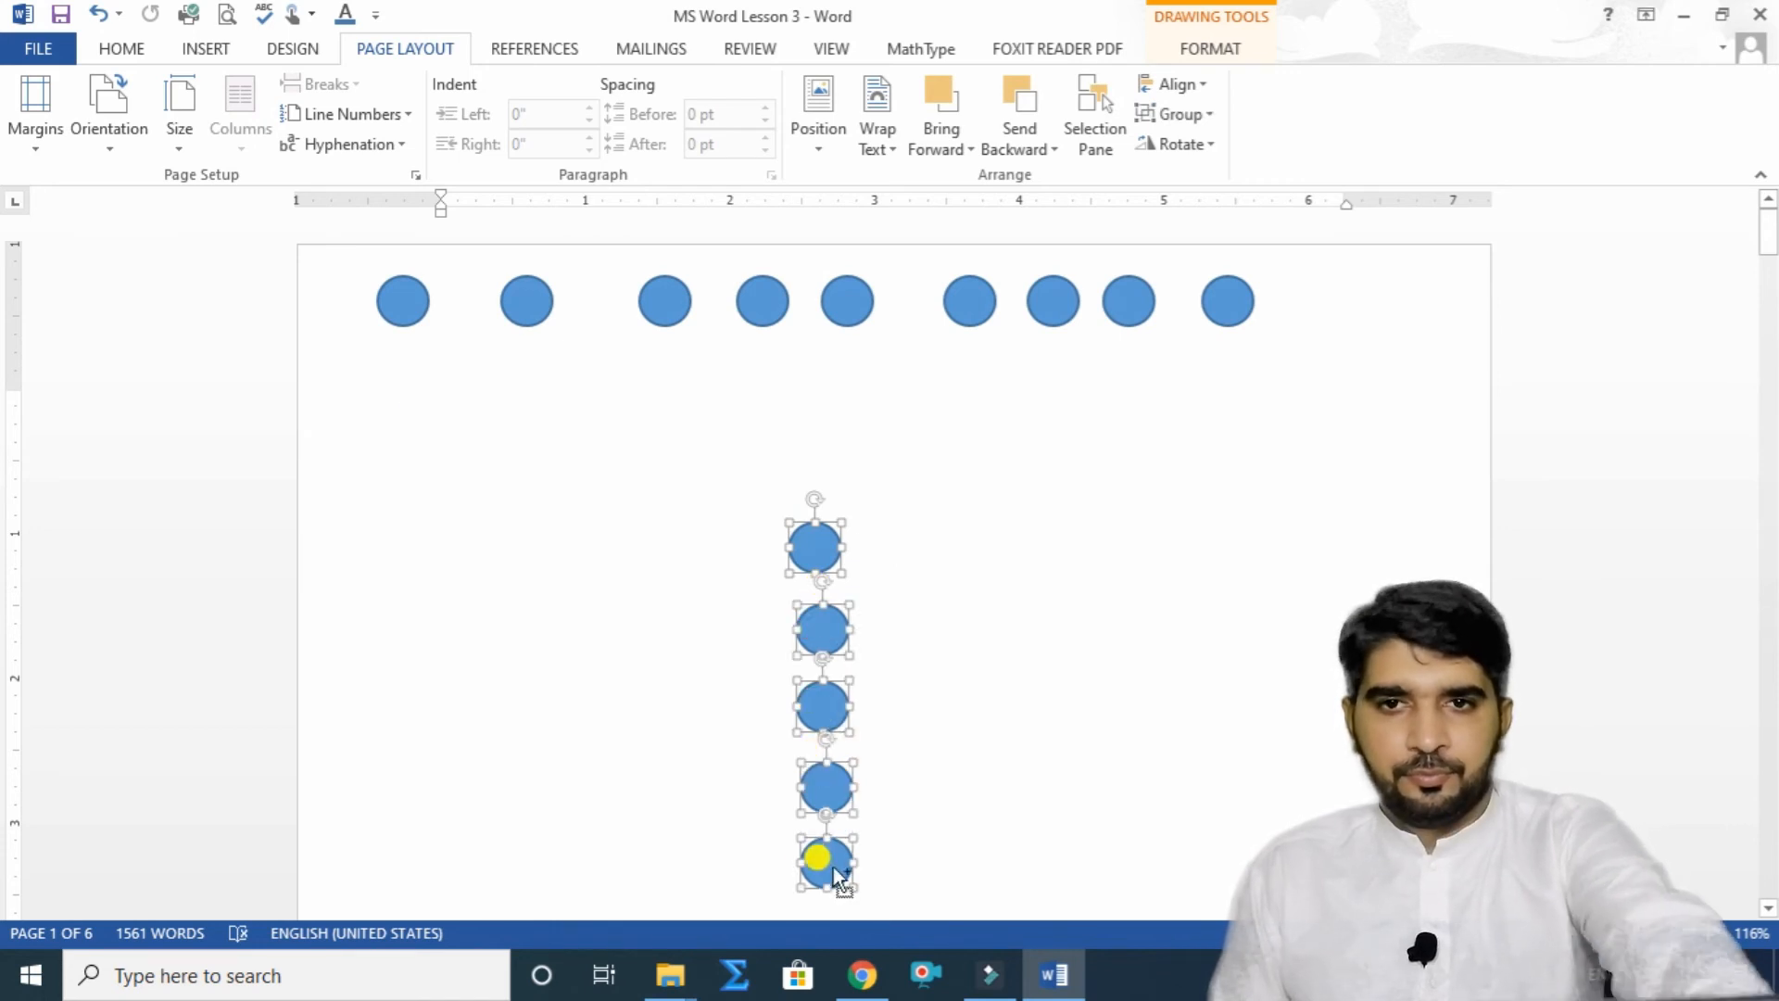
{"action": "left_click", "coordinate": [1201, 86]}
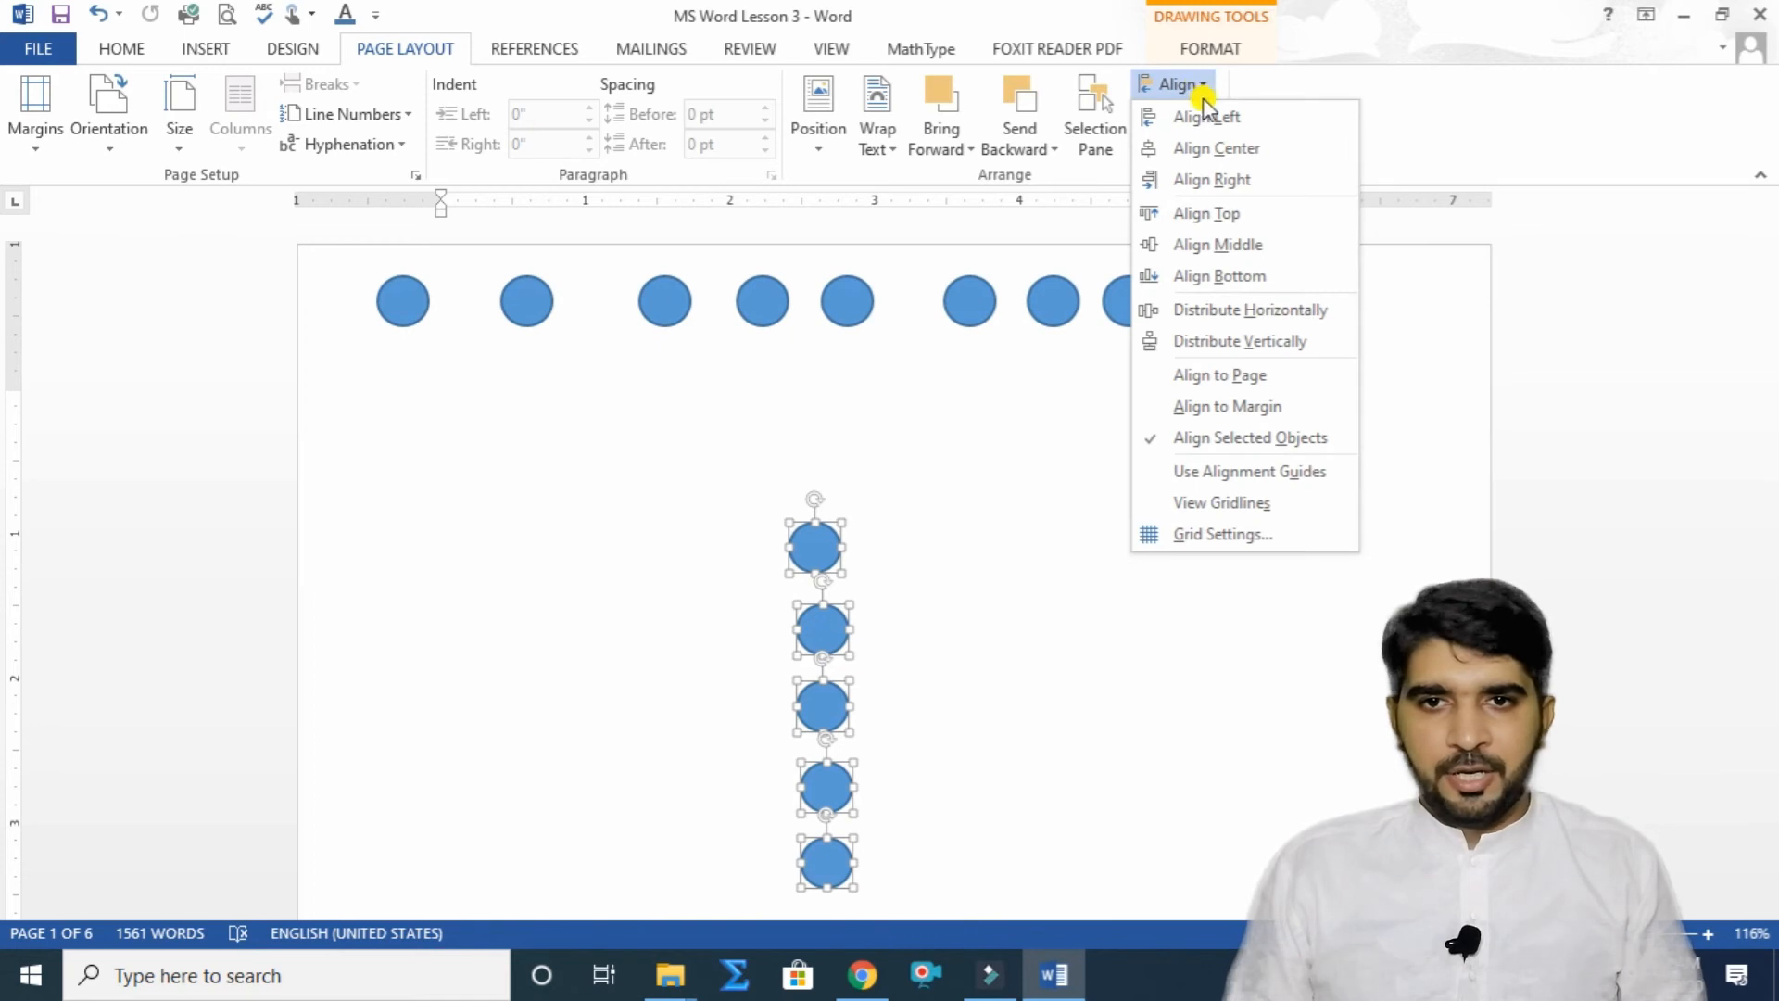
{"action": "left_click", "coordinate": [1216, 148]}
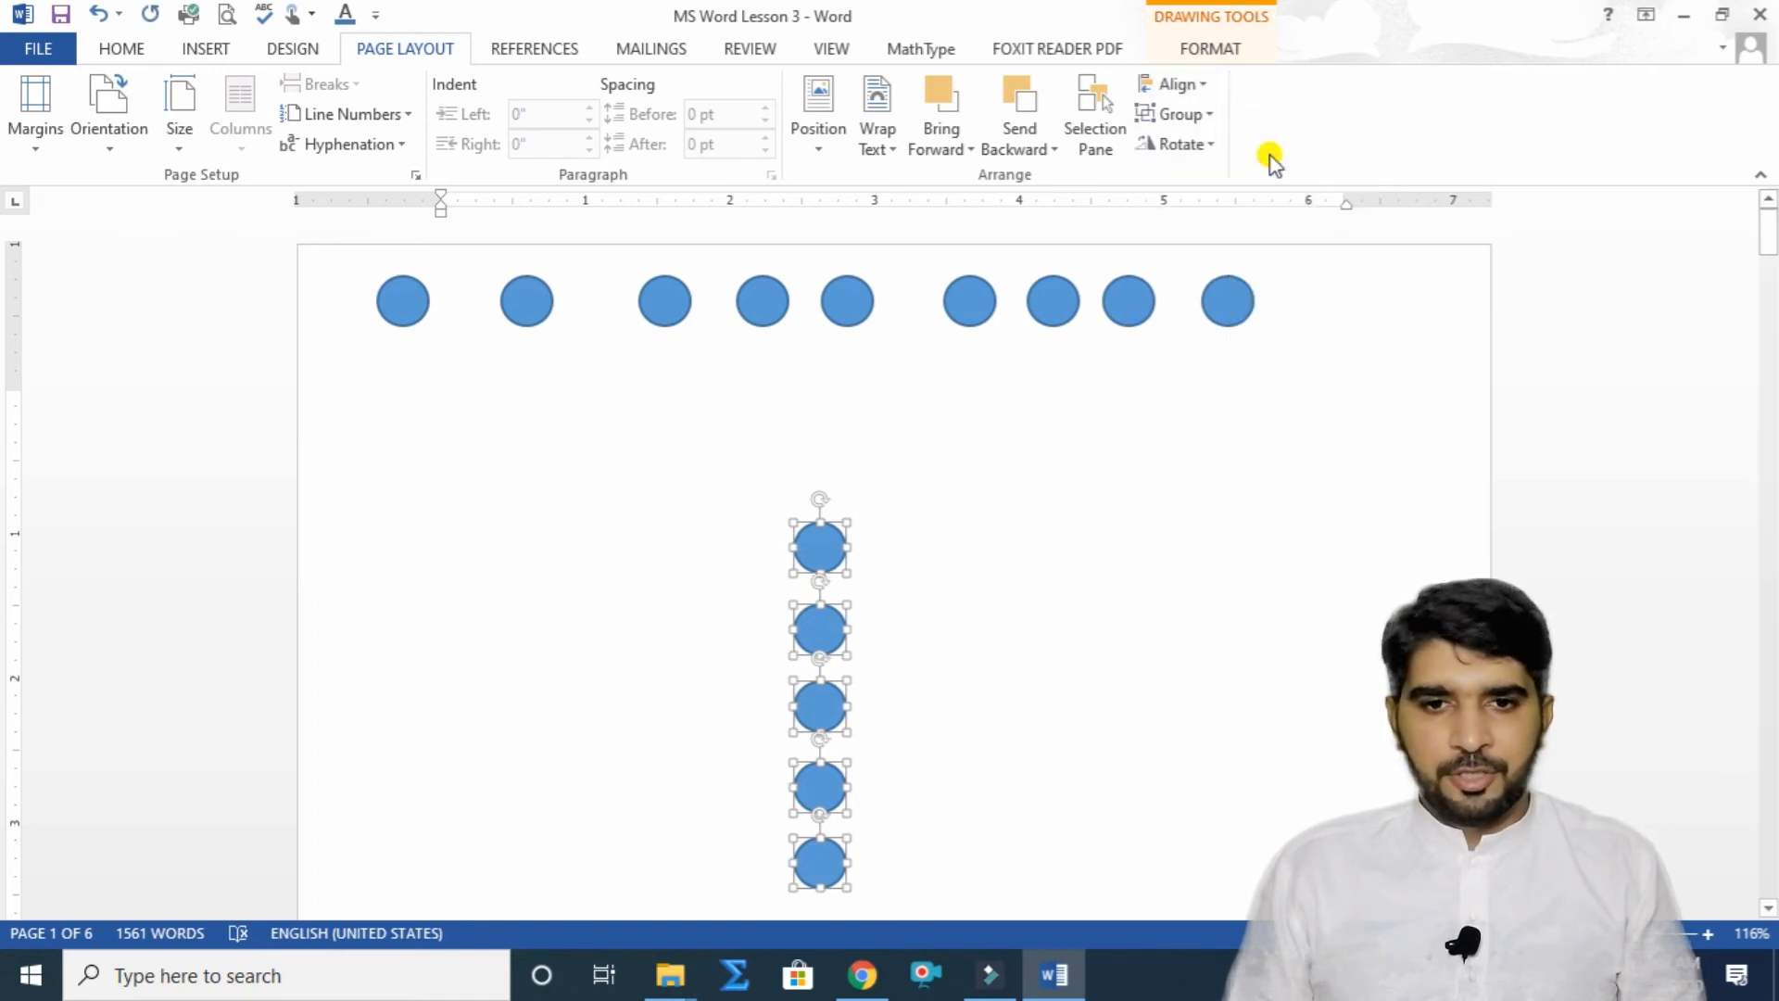
{"action": "left_click_drag", "start_coordinate": [813, 544], "coordinate": [414, 400]}
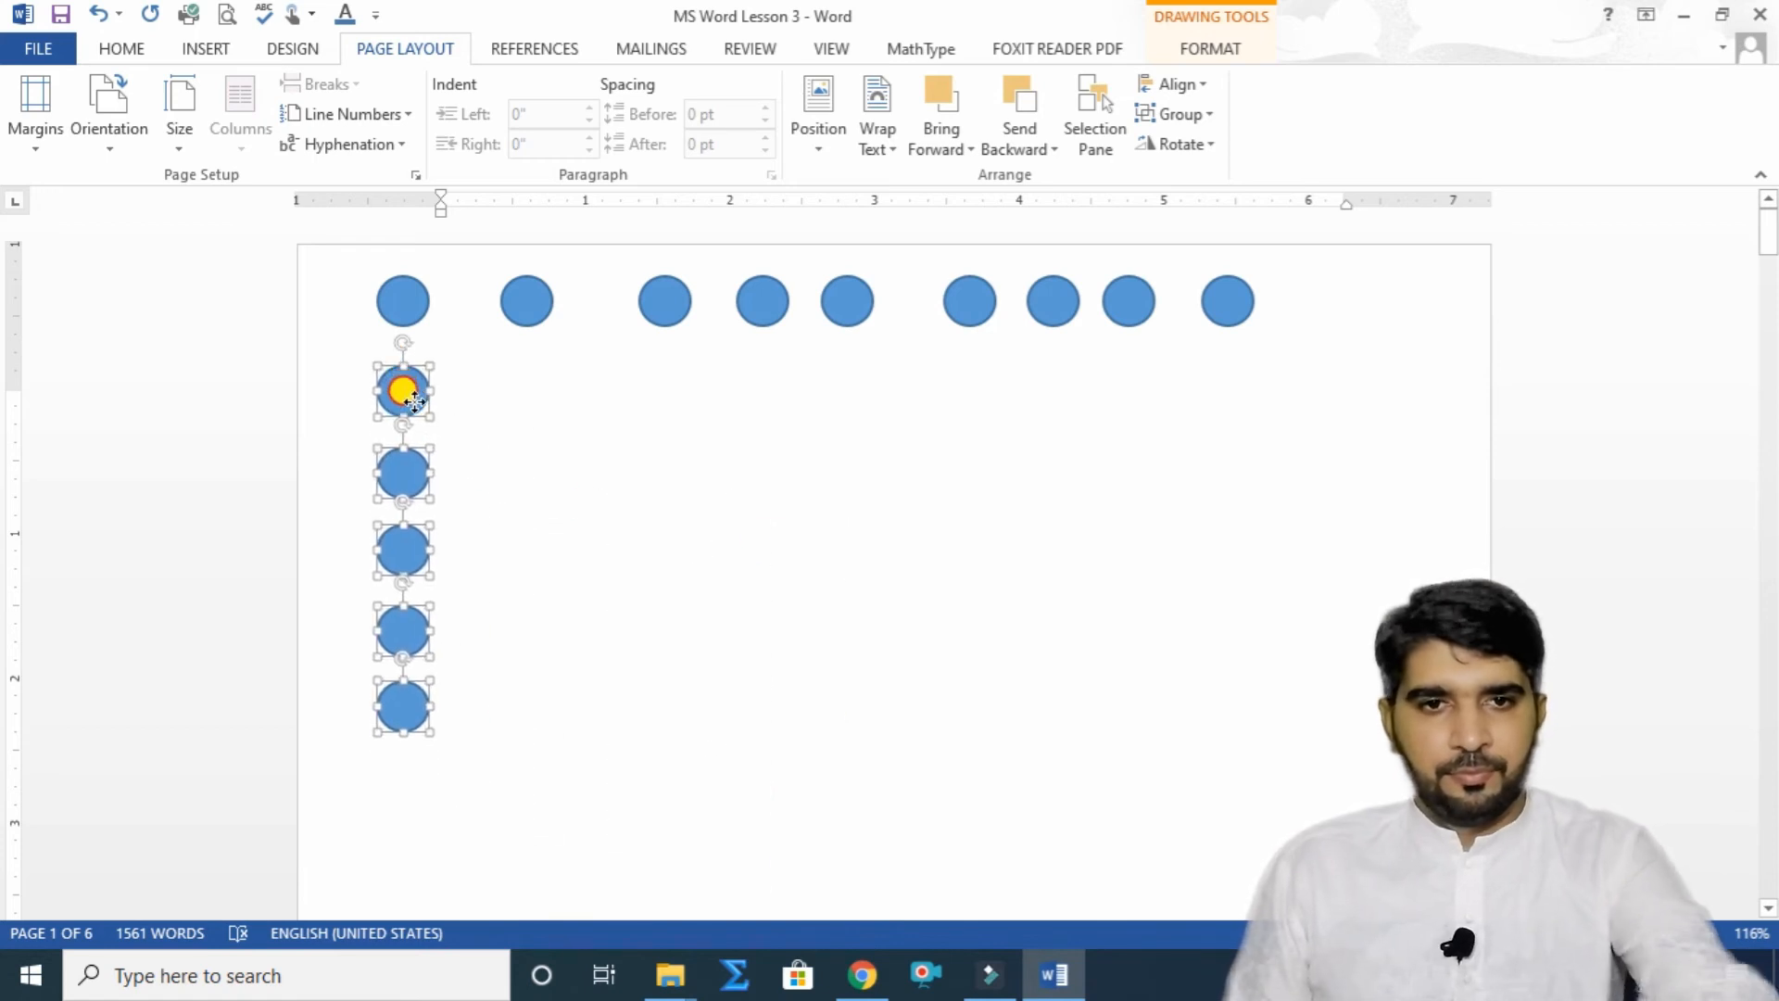
Delete every circle of the horizontal row except the leftmost one above the column.
{"action": "left_click", "coordinate": [515, 307]}
{"action": "key", "text": "Delete"}
{"action": "left_click", "coordinate": [663, 297]}
{"action": "key", "text": "Delete"}
{"action": "left_click", "coordinate": [758, 297]}
{"action": "key", "text": "Delete"}
{"action": "left_click", "coordinate": [842, 297]}
{"action": "key", "text": "Delete"}
{"action": "left_click", "coordinate": [969, 299]}
{"action": "key", "text": "Delete"}
{"action": "left_click", "coordinate": [1053, 300]}
{"action": "key", "text": "Delete"}
{"action": "left_click", "coordinate": [1128, 300]}
{"action": "left_click", "coordinate": [1227, 301]}
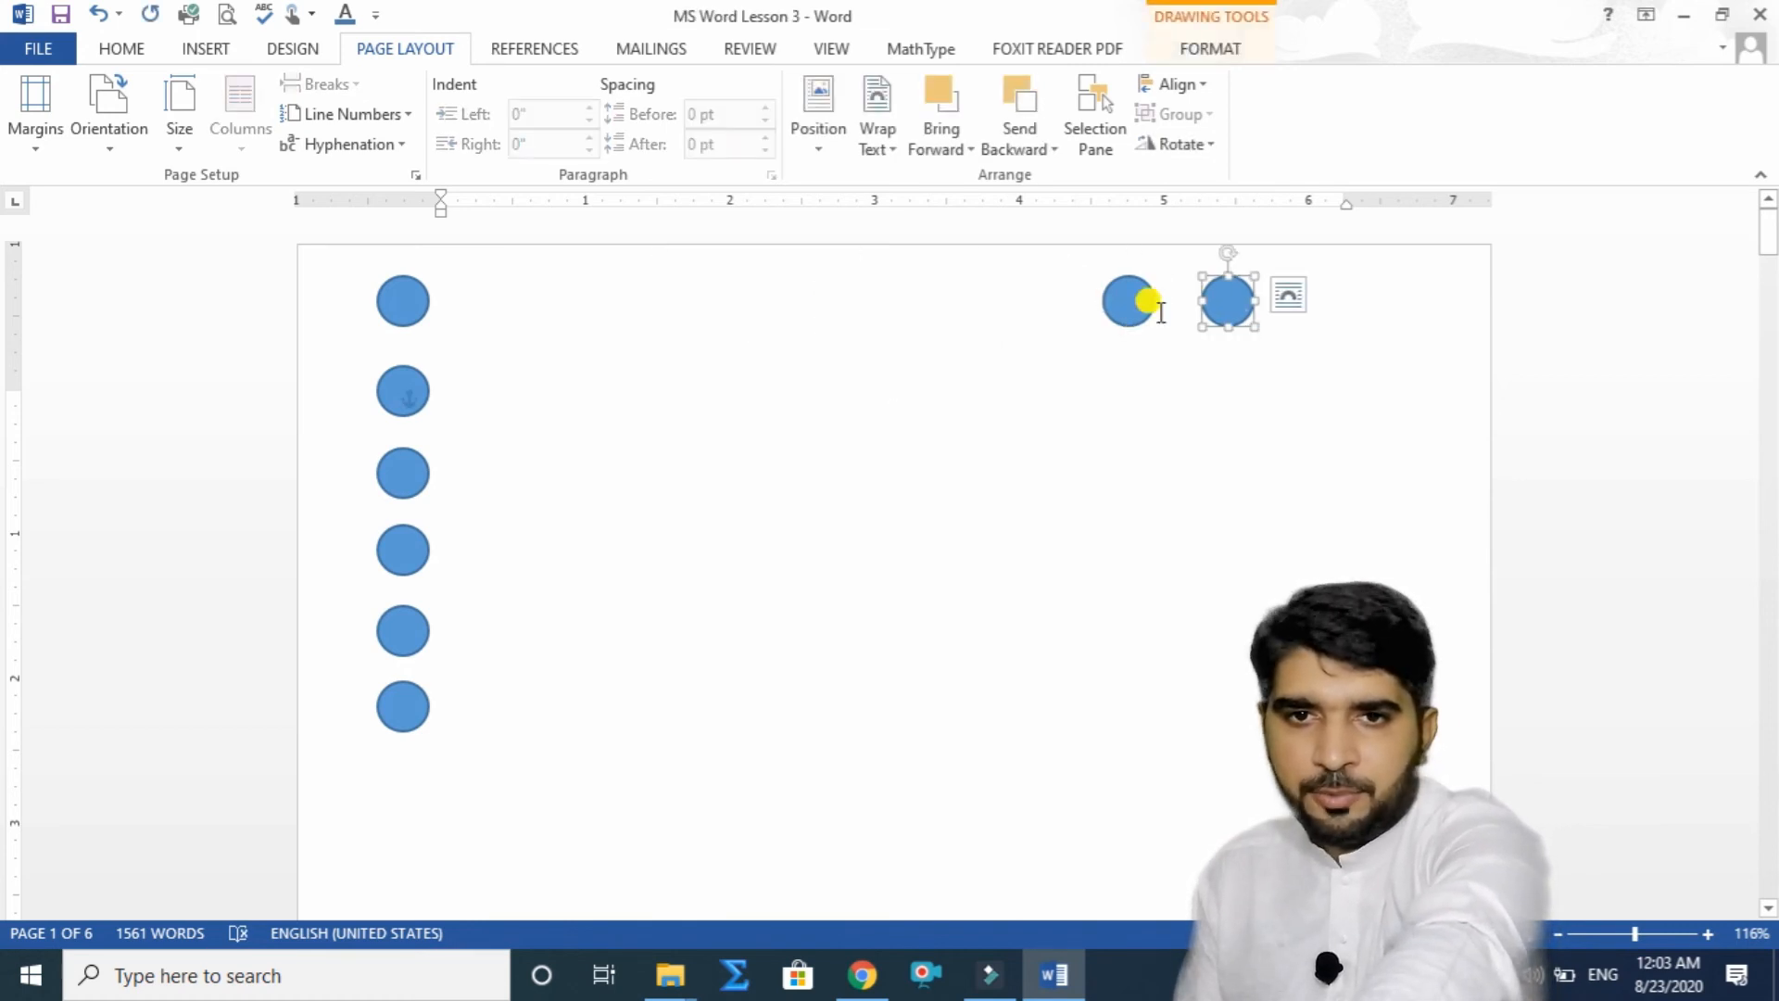
{"action": "key", "text": "Delete"}
{"action": "left_click", "coordinate": [1129, 299]}
{"action": "key", "text": "Delete"}
Select all six circles of the column and copy them repeatedly across the page to make six columns.
{"action": "left_click", "coordinate": [421, 313]}
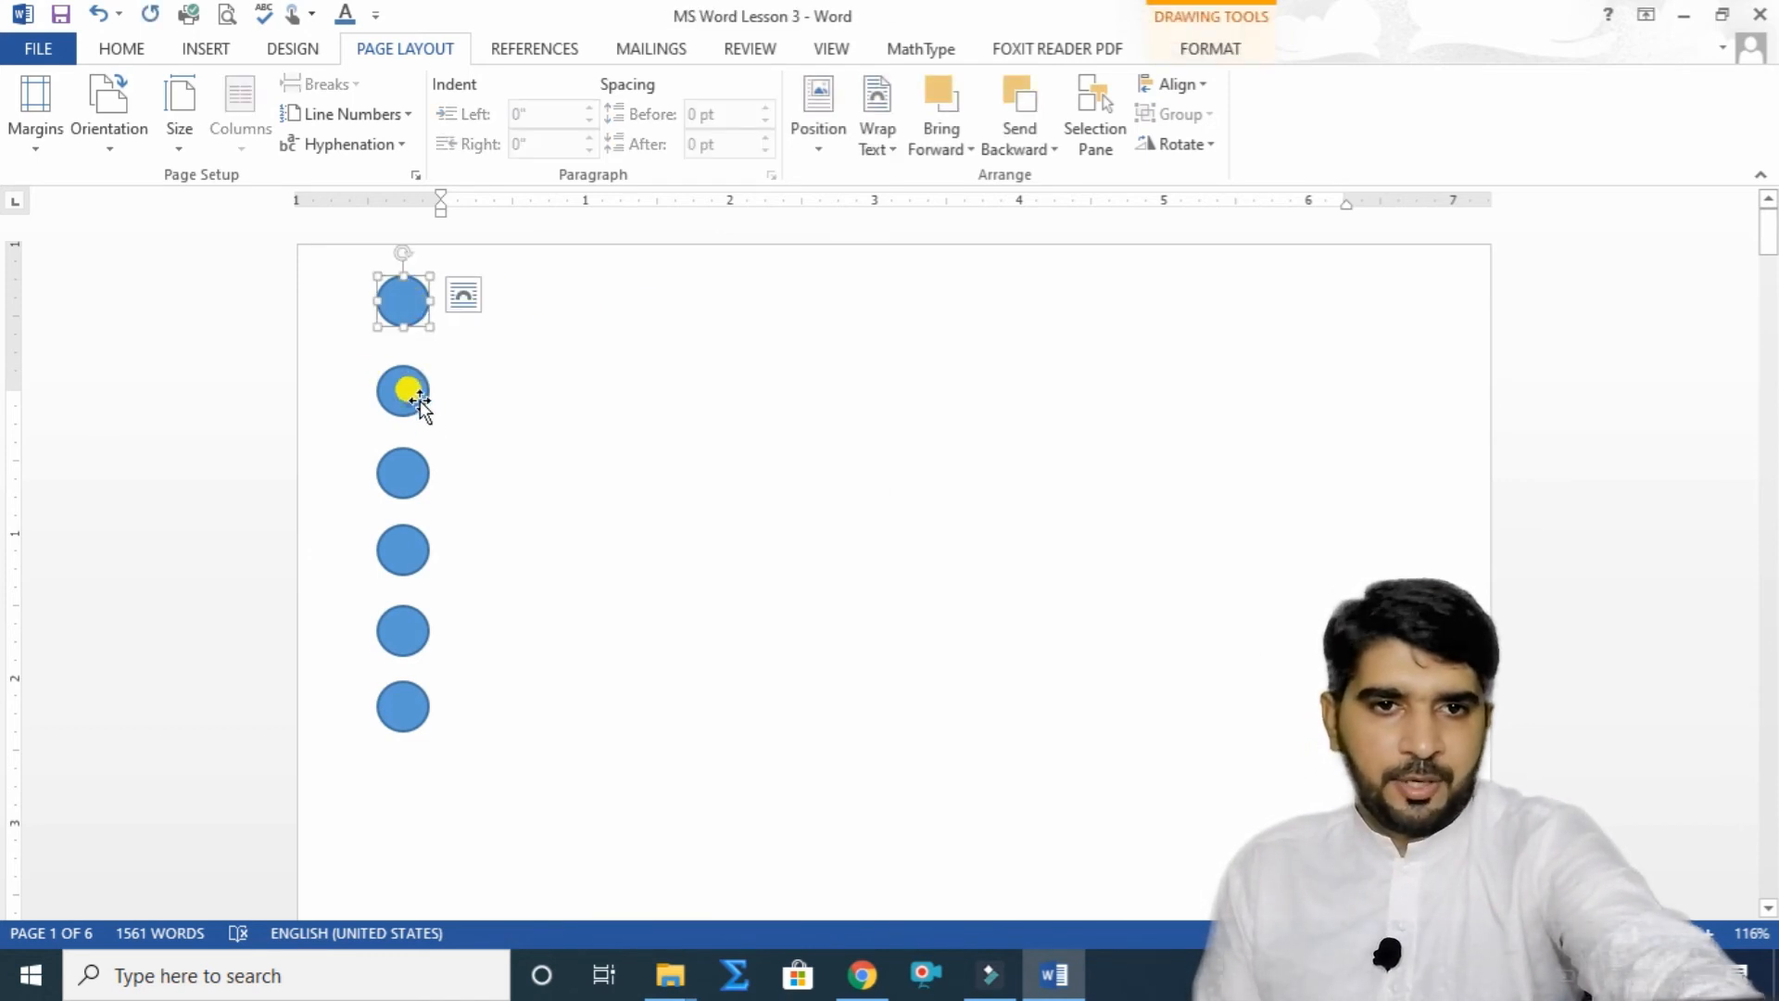
{"action": "left_click", "coordinate": [414, 389], "text": "shift"}
{"action": "left_click", "coordinate": [417, 448], "text": "shift"}
{"action": "left_click", "coordinate": [415, 546], "text": "shift"}
{"action": "left_click", "coordinate": [400, 619], "text": "shift"}
{"action": "left_click", "coordinate": [405, 685], "text": "shift"}
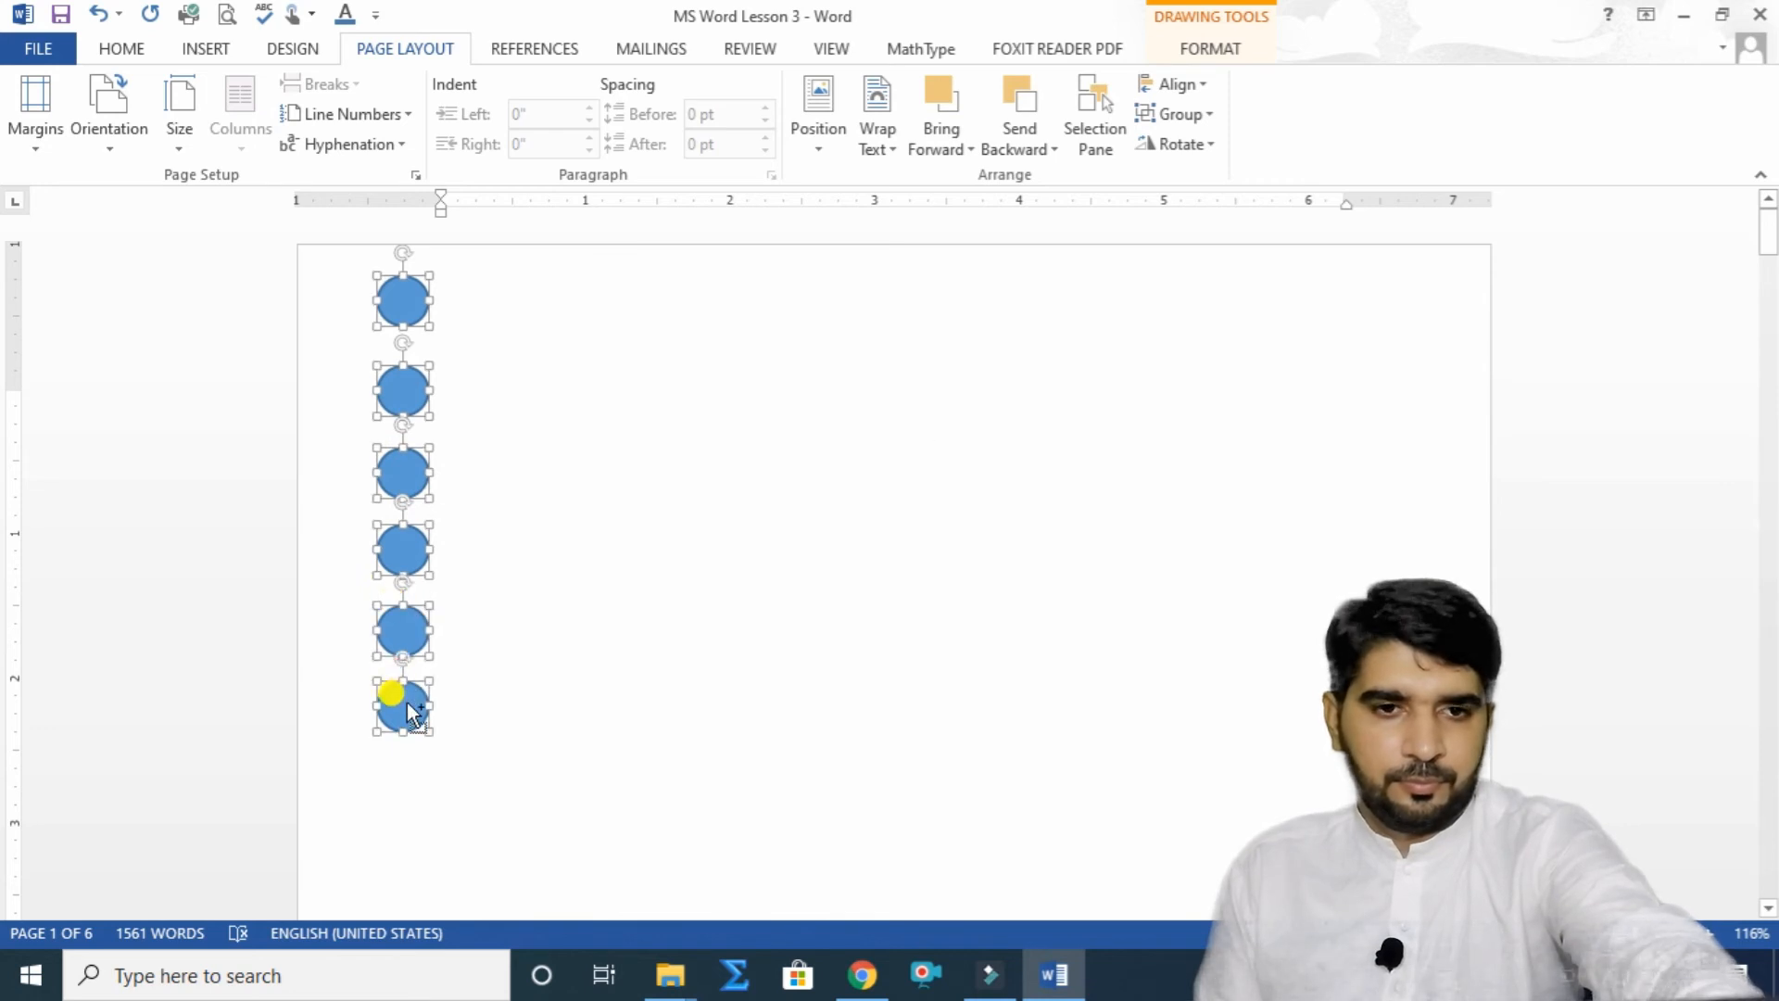
{"action": "left_click_drag", "start_coordinate": [409, 706], "coordinate": [943, 697]}
Move the top circle of the sixth column slightly upward, away from the circles below it, and clear the selection.
{"action": "left_click", "coordinate": [954, 309]}
{"action": "left_click_drag", "start_coordinate": [946, 293], "coordinate": [971, 294]}
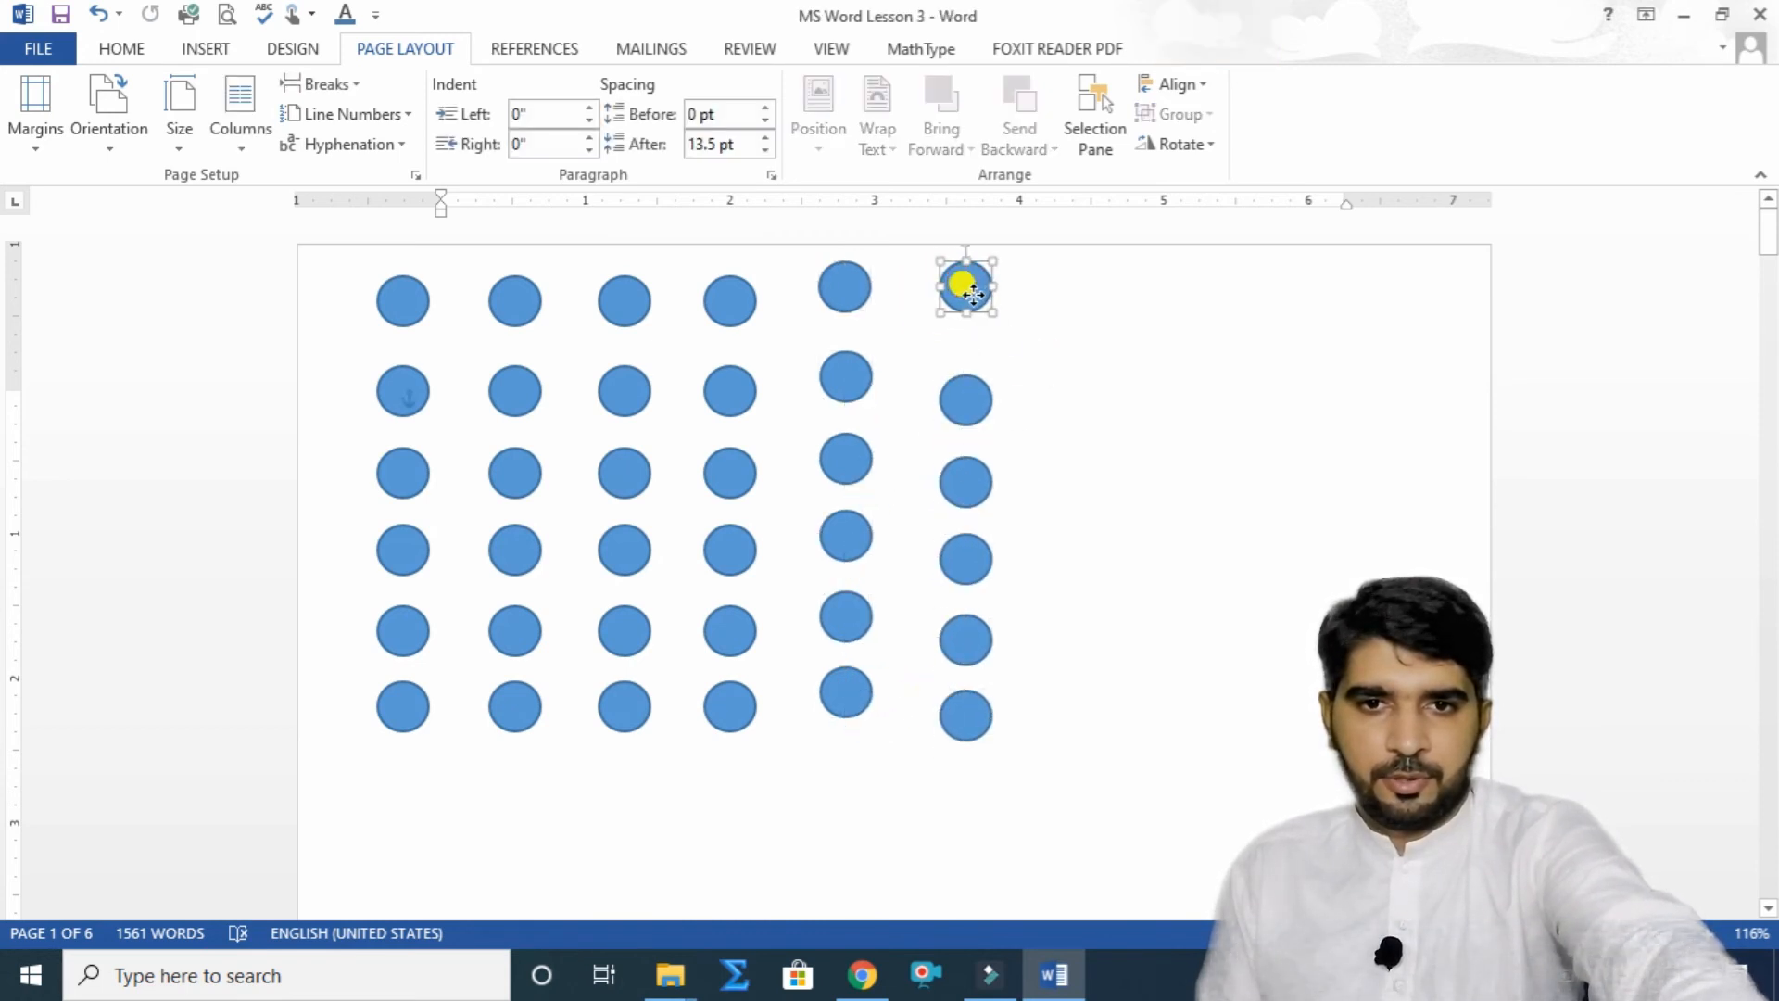
{"action": "left_click", "coordinate": [1104, 433]}
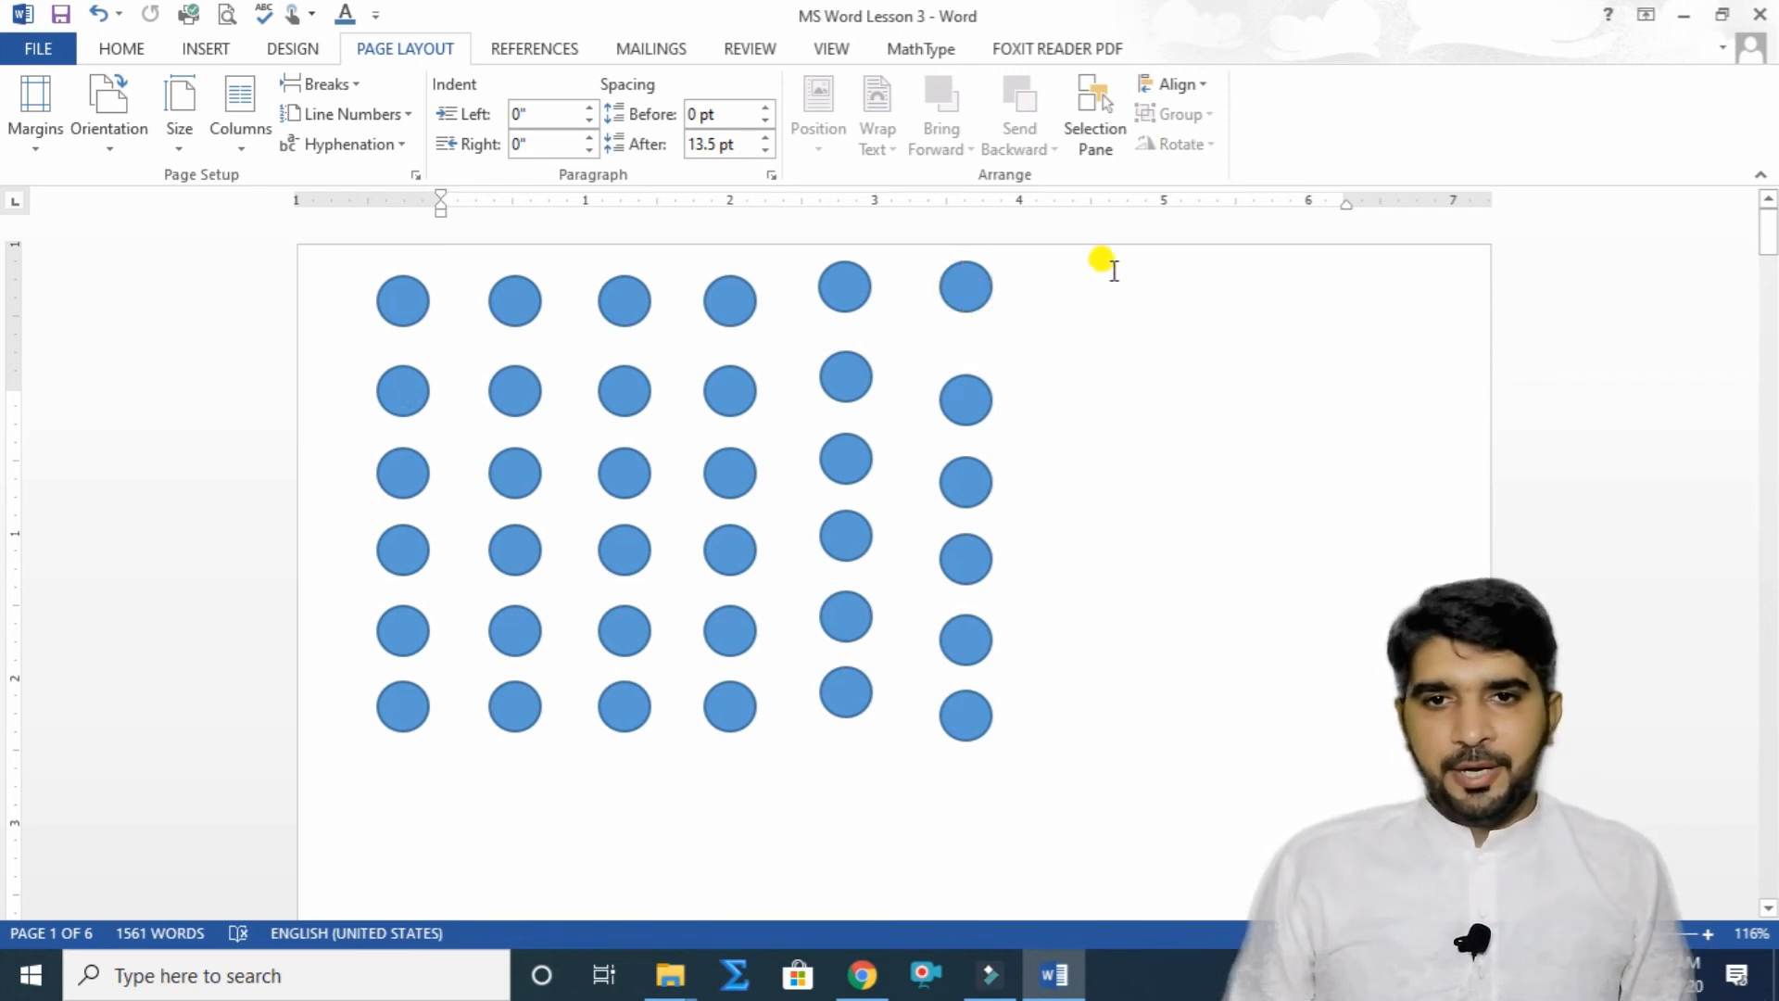
Select the six circles of the top row and align them by their middles.
{"action": "left_click", "coordinate": [979, 286]}
{"action": "left_click", "coordinate": [848, 287], "text": "shift"}
{"action": "left_click", "coordinate": [713, 283], "text": "shift"}
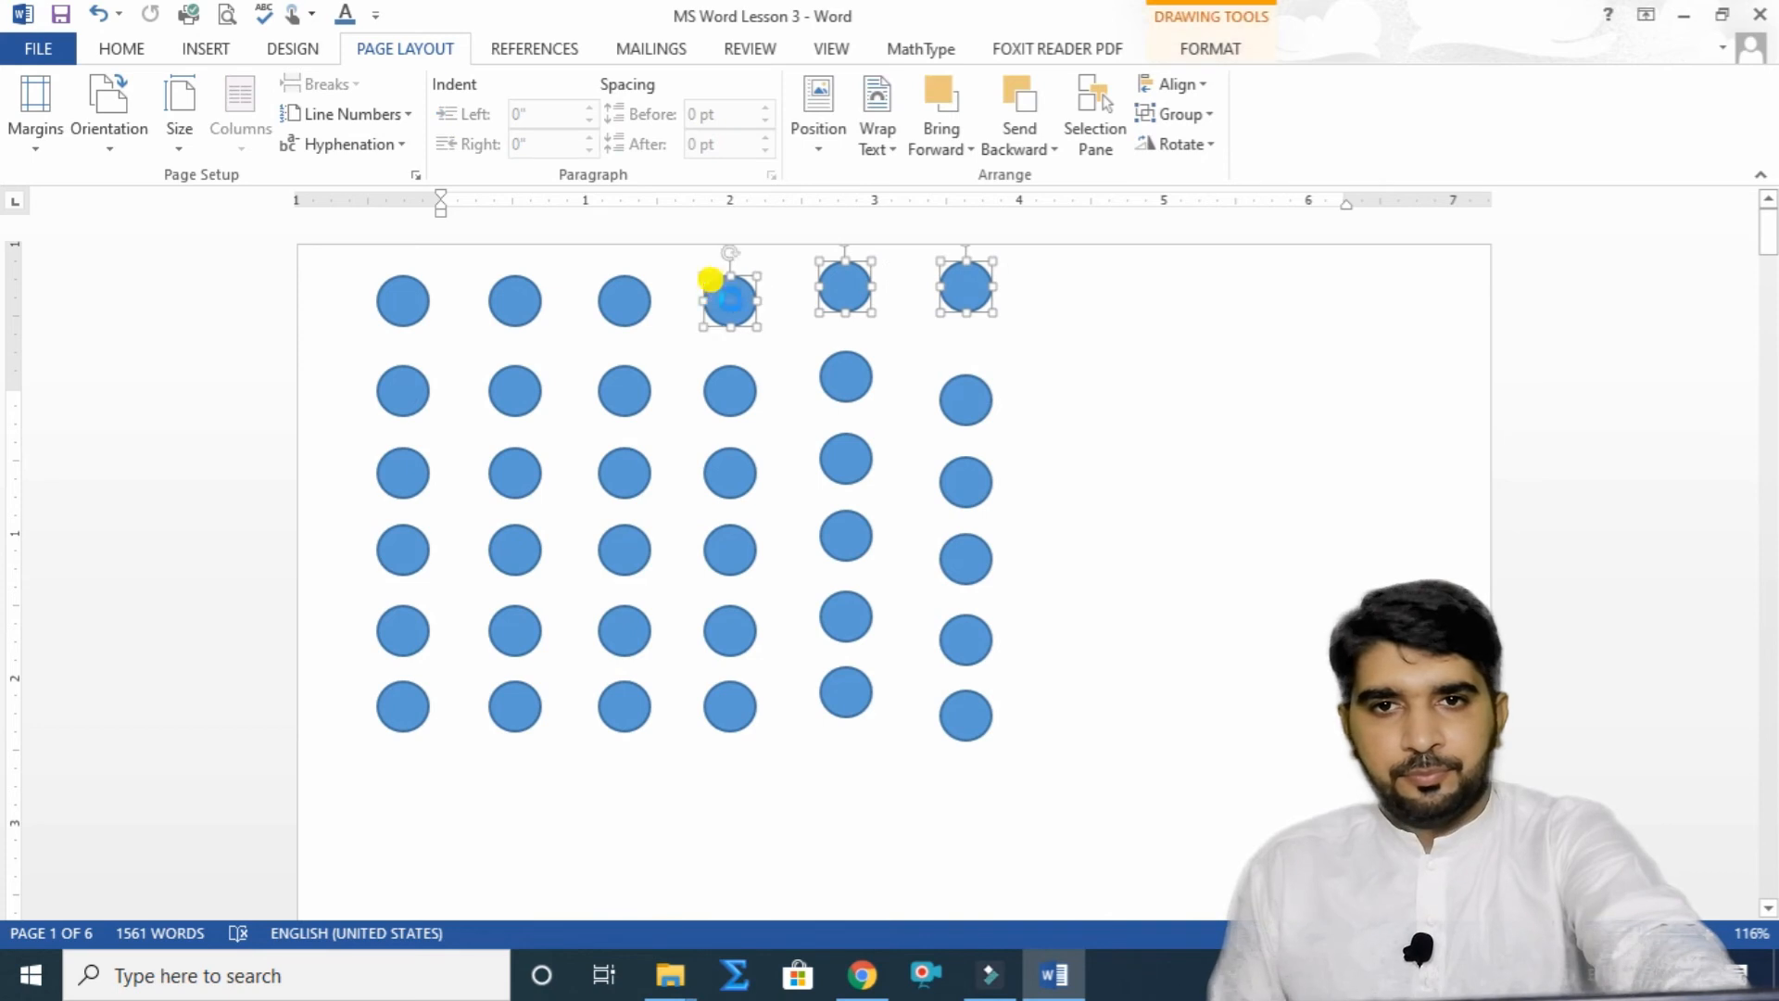
{"action": "left_click", "coordinate": [641, 310], "text": "shift"}
{"action": "left_click", "coordinate": [511, 295], "text": "shift"}
{"action": "left_click", "coordinate": [394, 295], "text": "shift"}
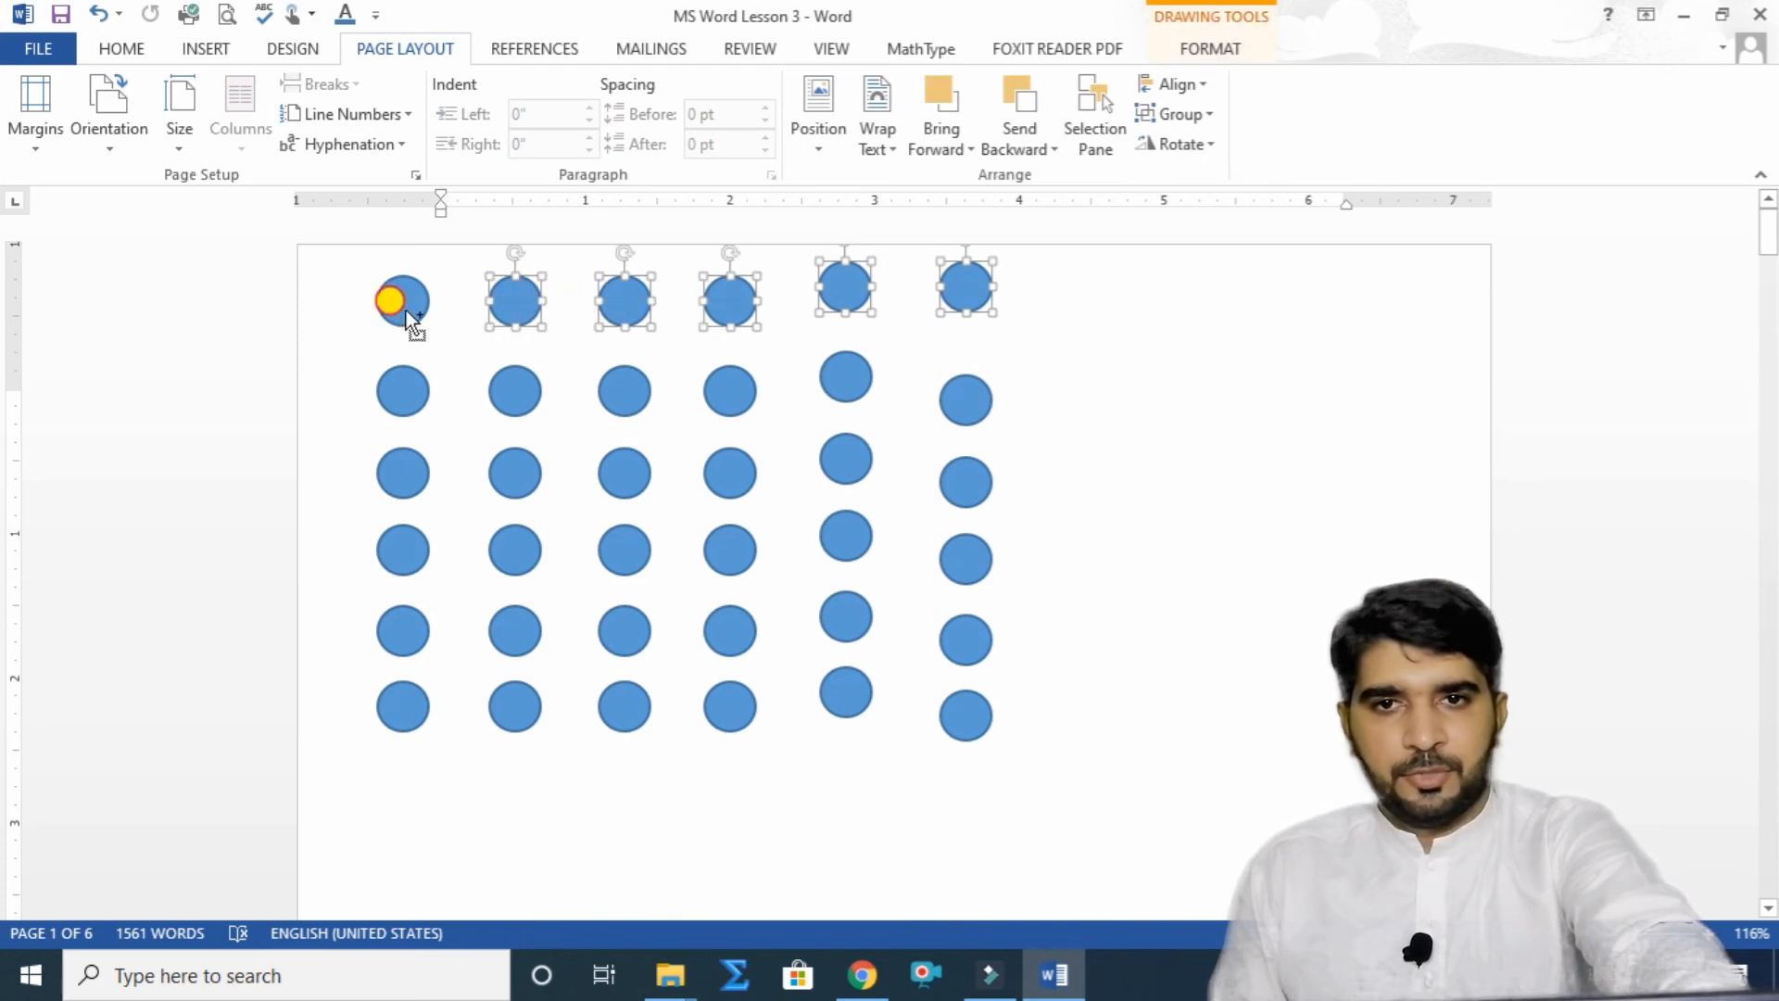
{"action": "left_click", "coordinate": [1202, 81]}
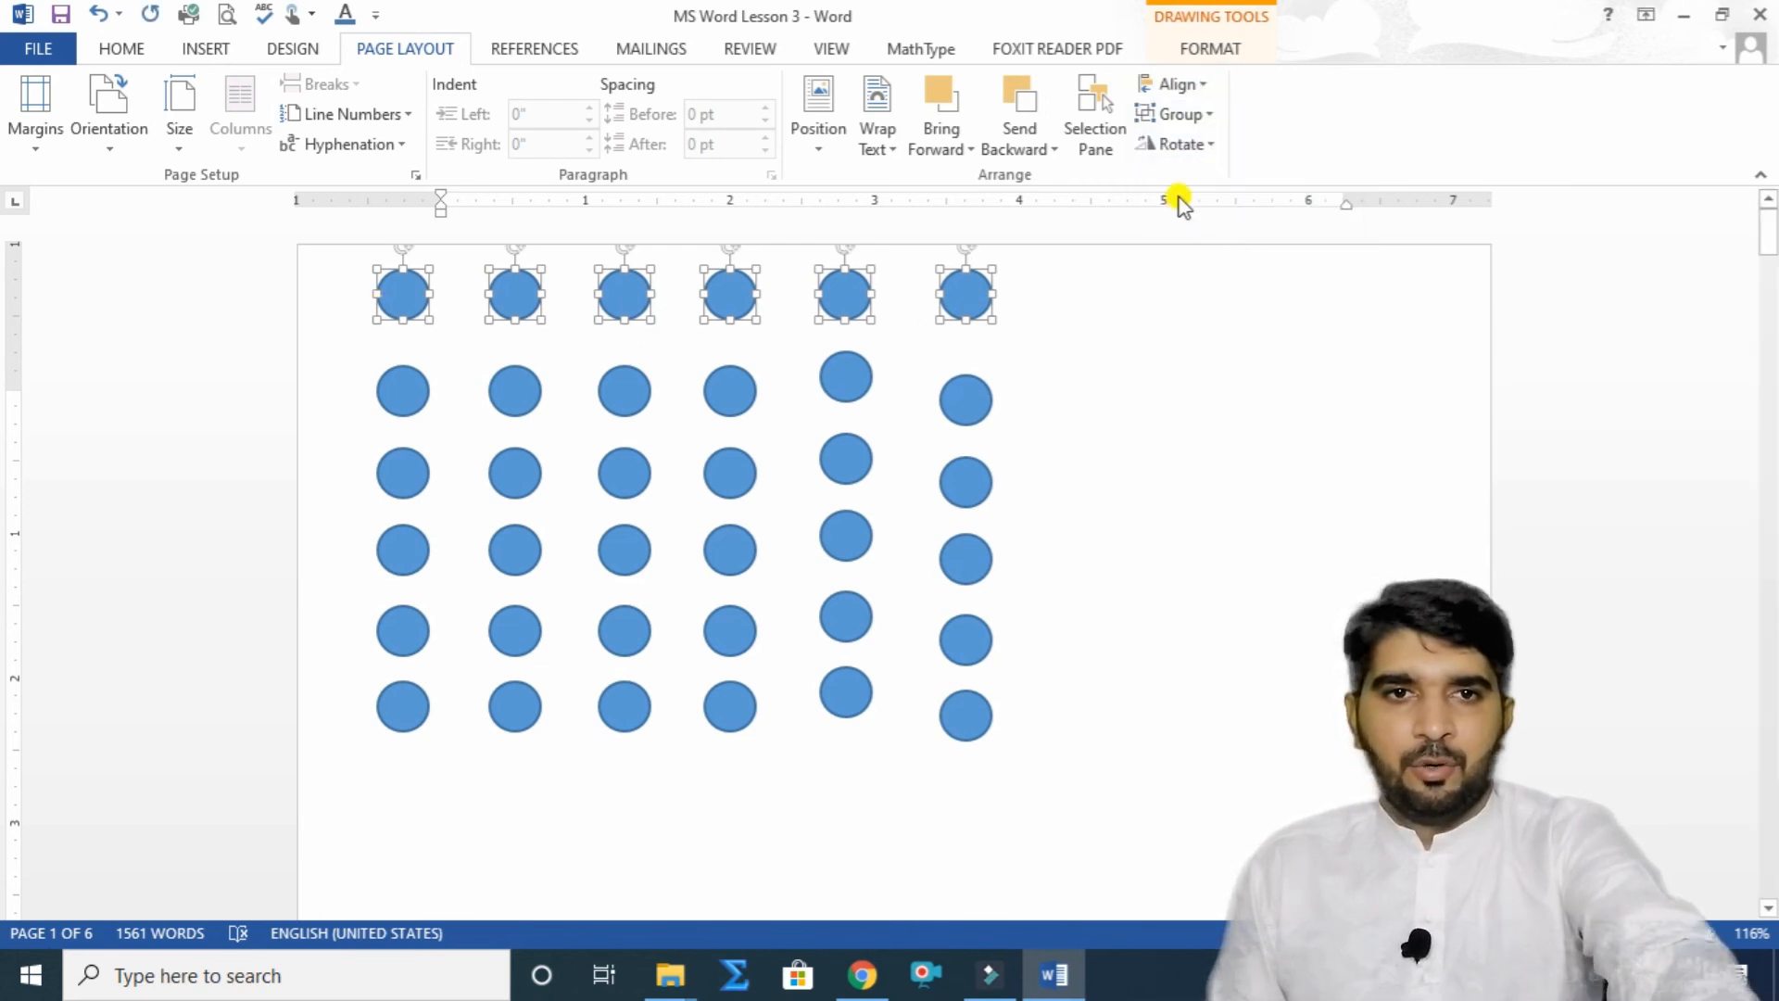
{"action": "left_click", "coordinate": [1208, 51]}
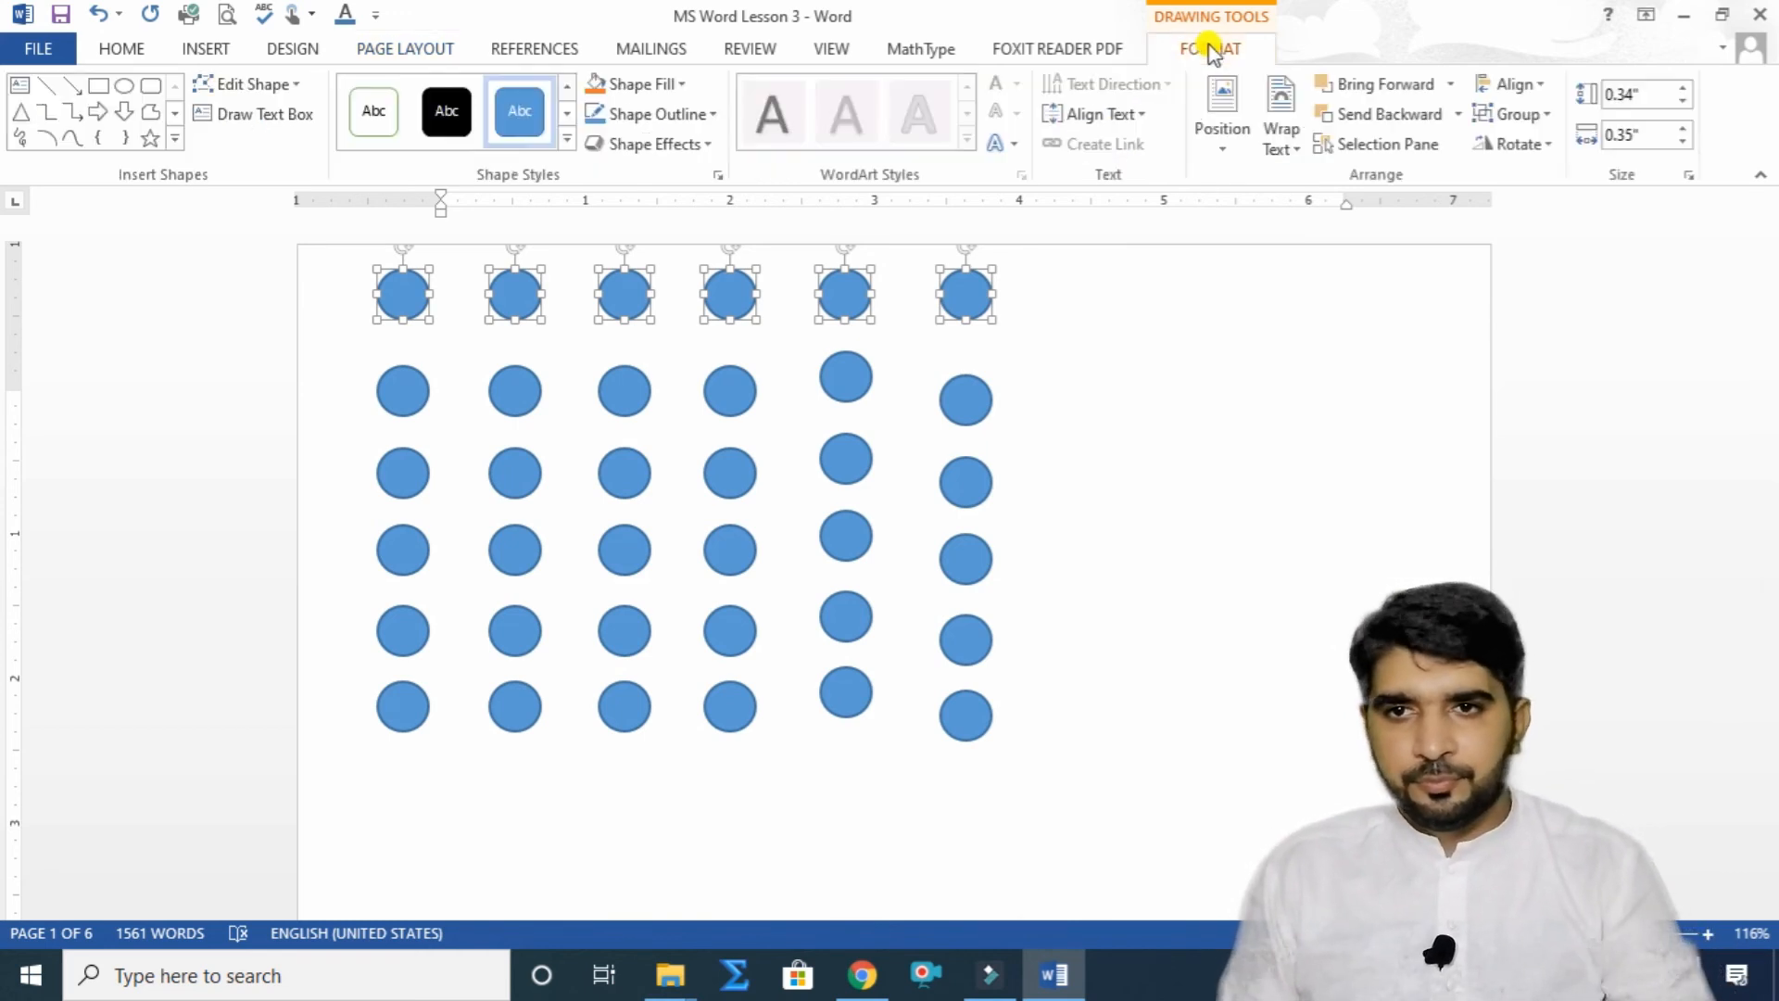
{"action": "left_click", "coordinate": [106, 51]}
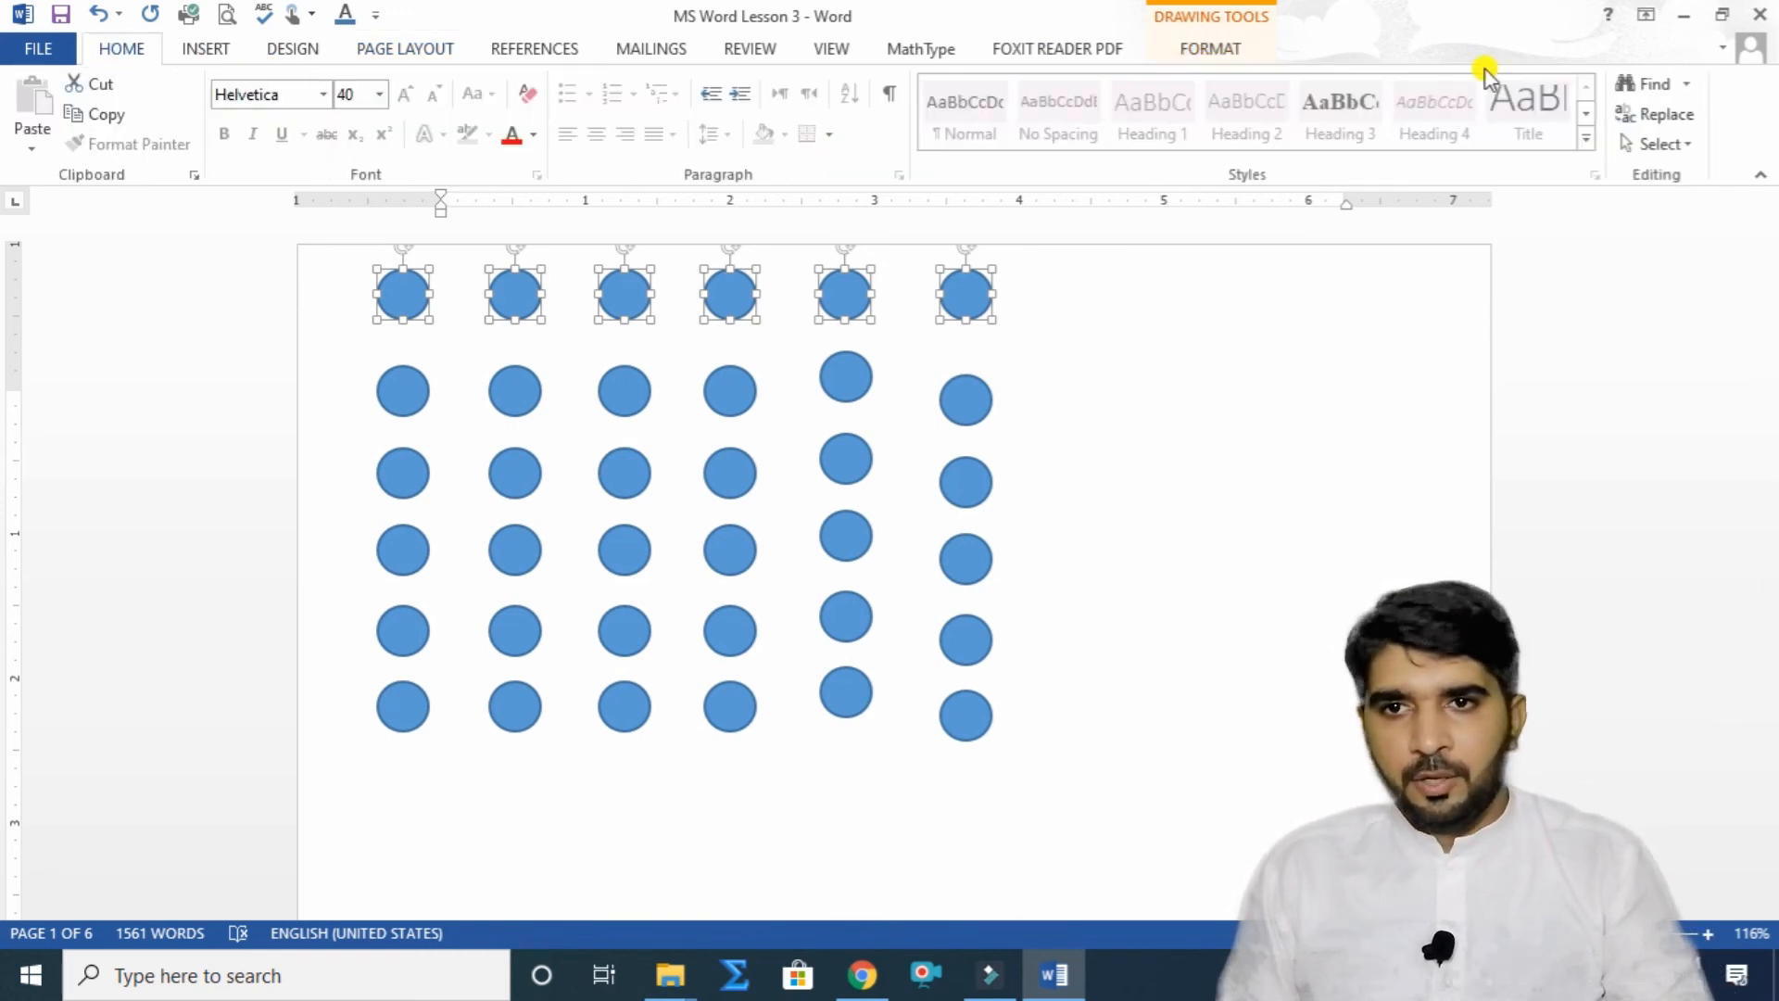
{"action": "left_click", "coordinate": [1655, 145]}
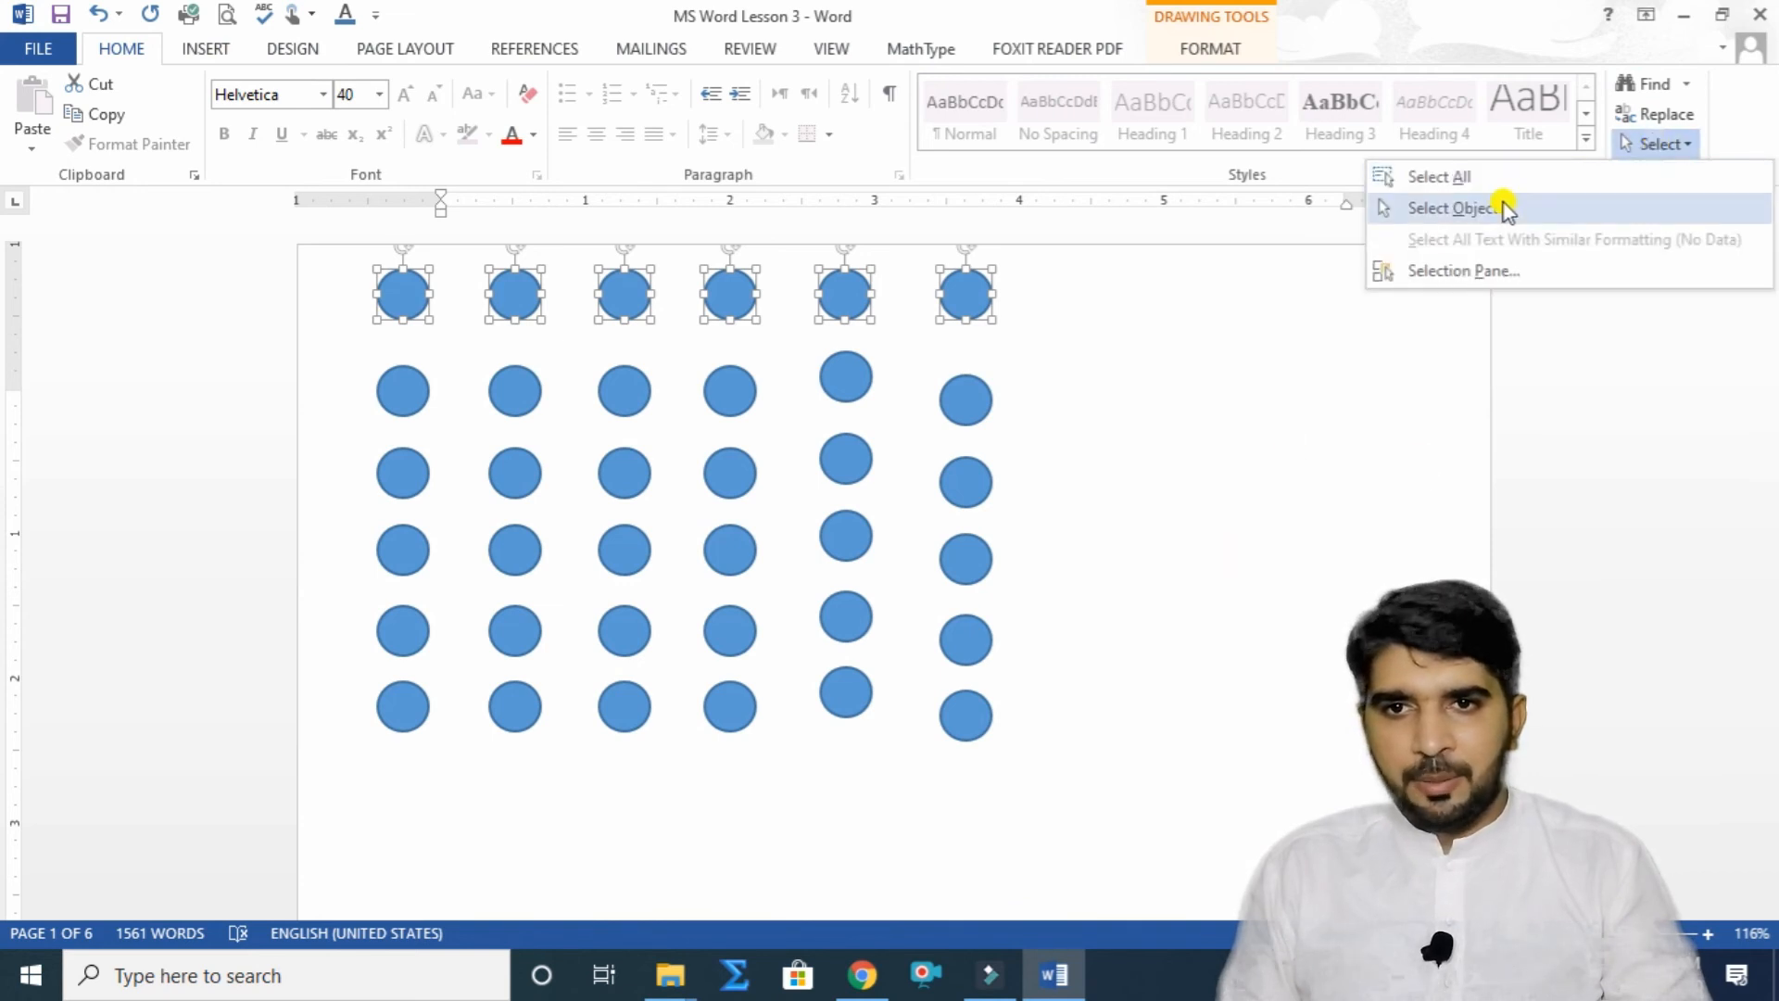
{"action": "left_click", "coordinate": [1491, 177]}
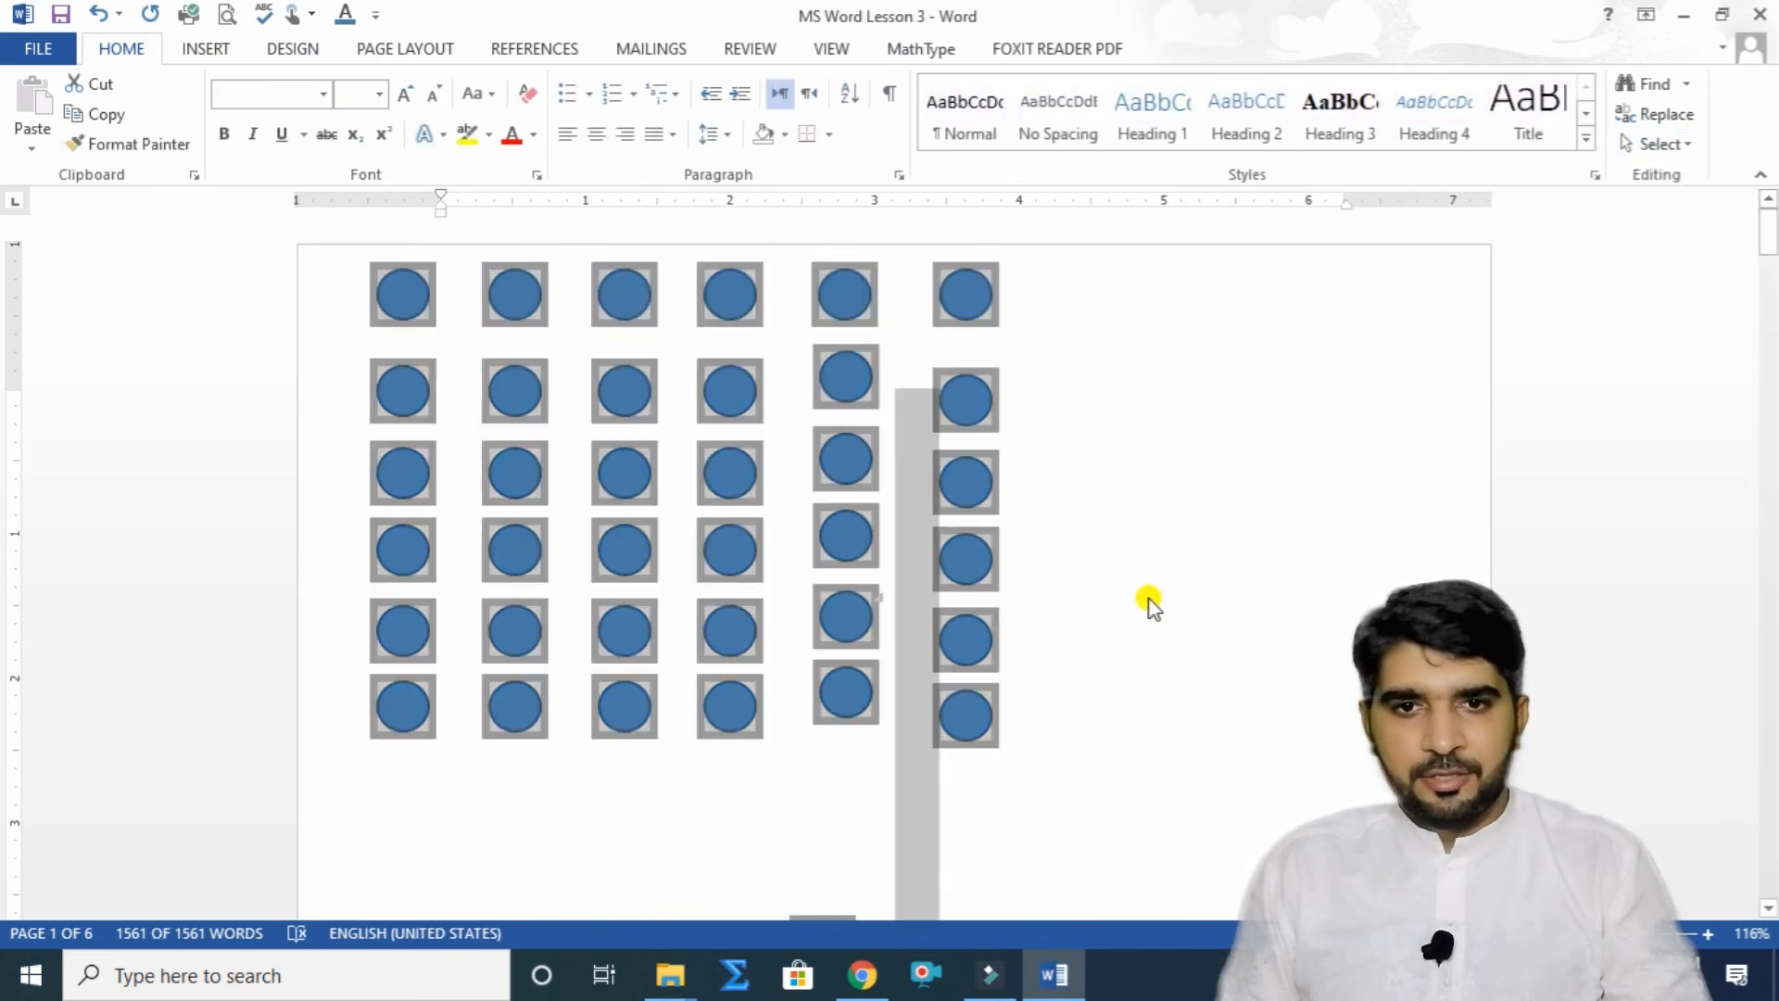
{"action": "left_click", "coordinate": [1224, 513]}
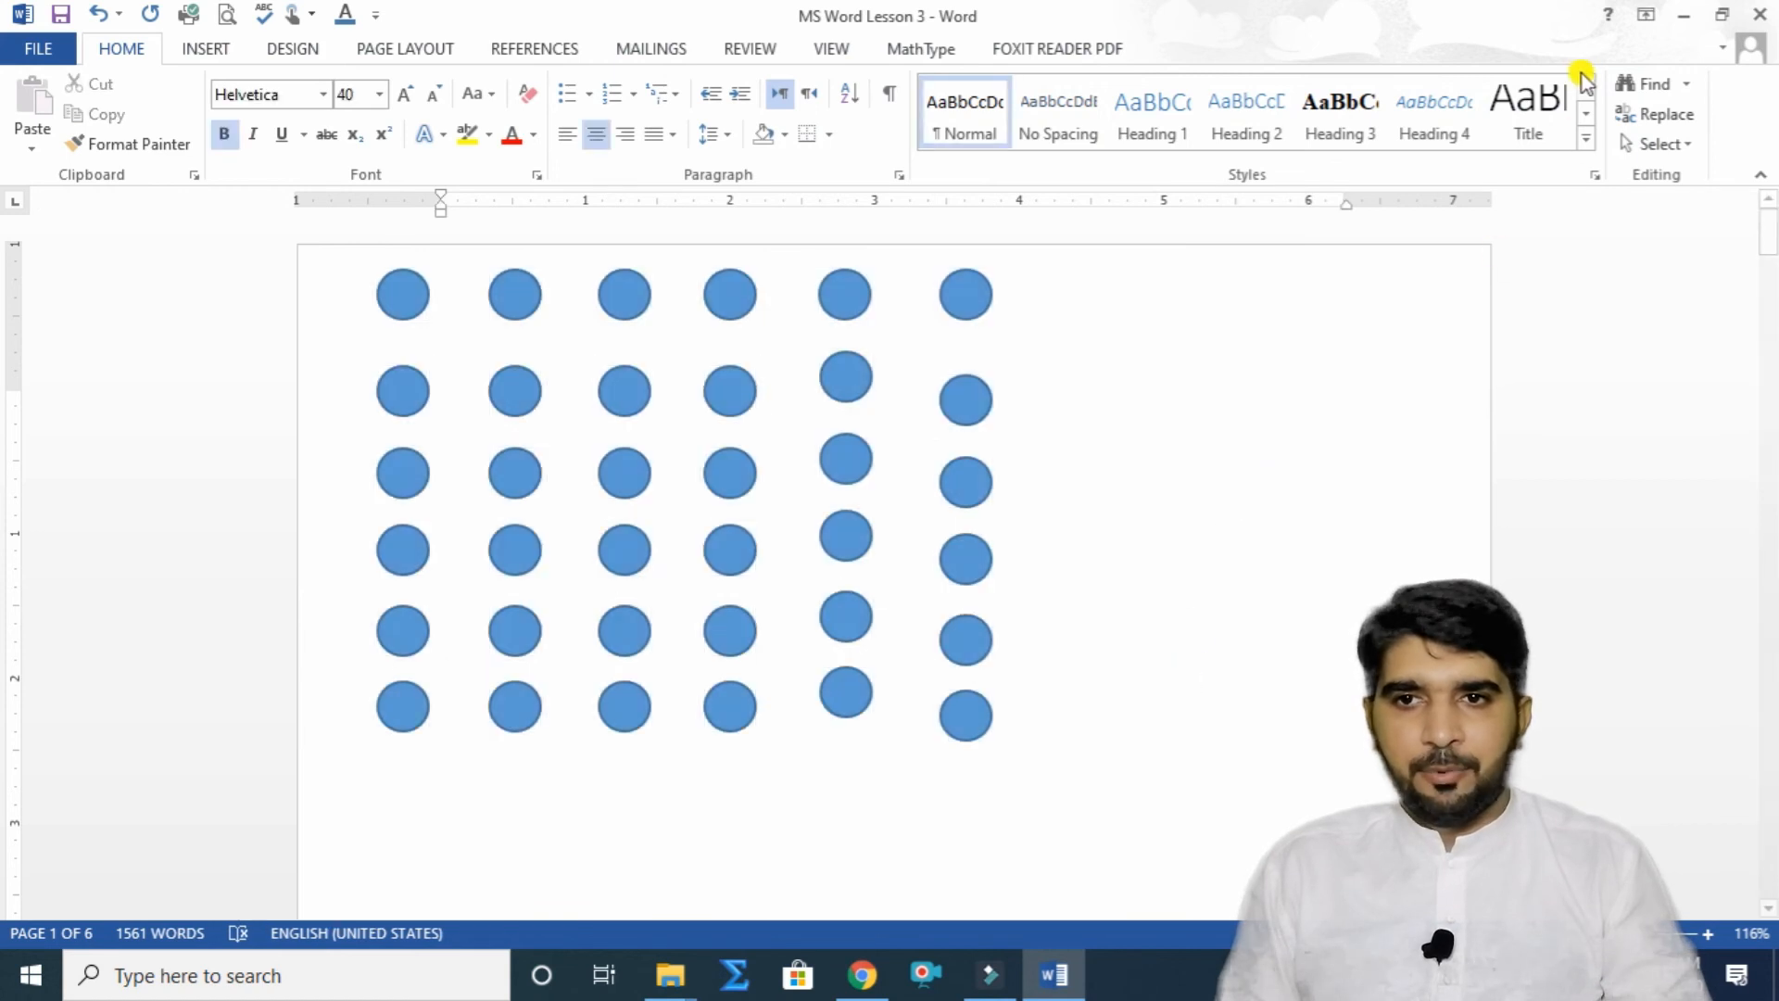
{"action": "left_click", "coordinate": [1679, 146]}
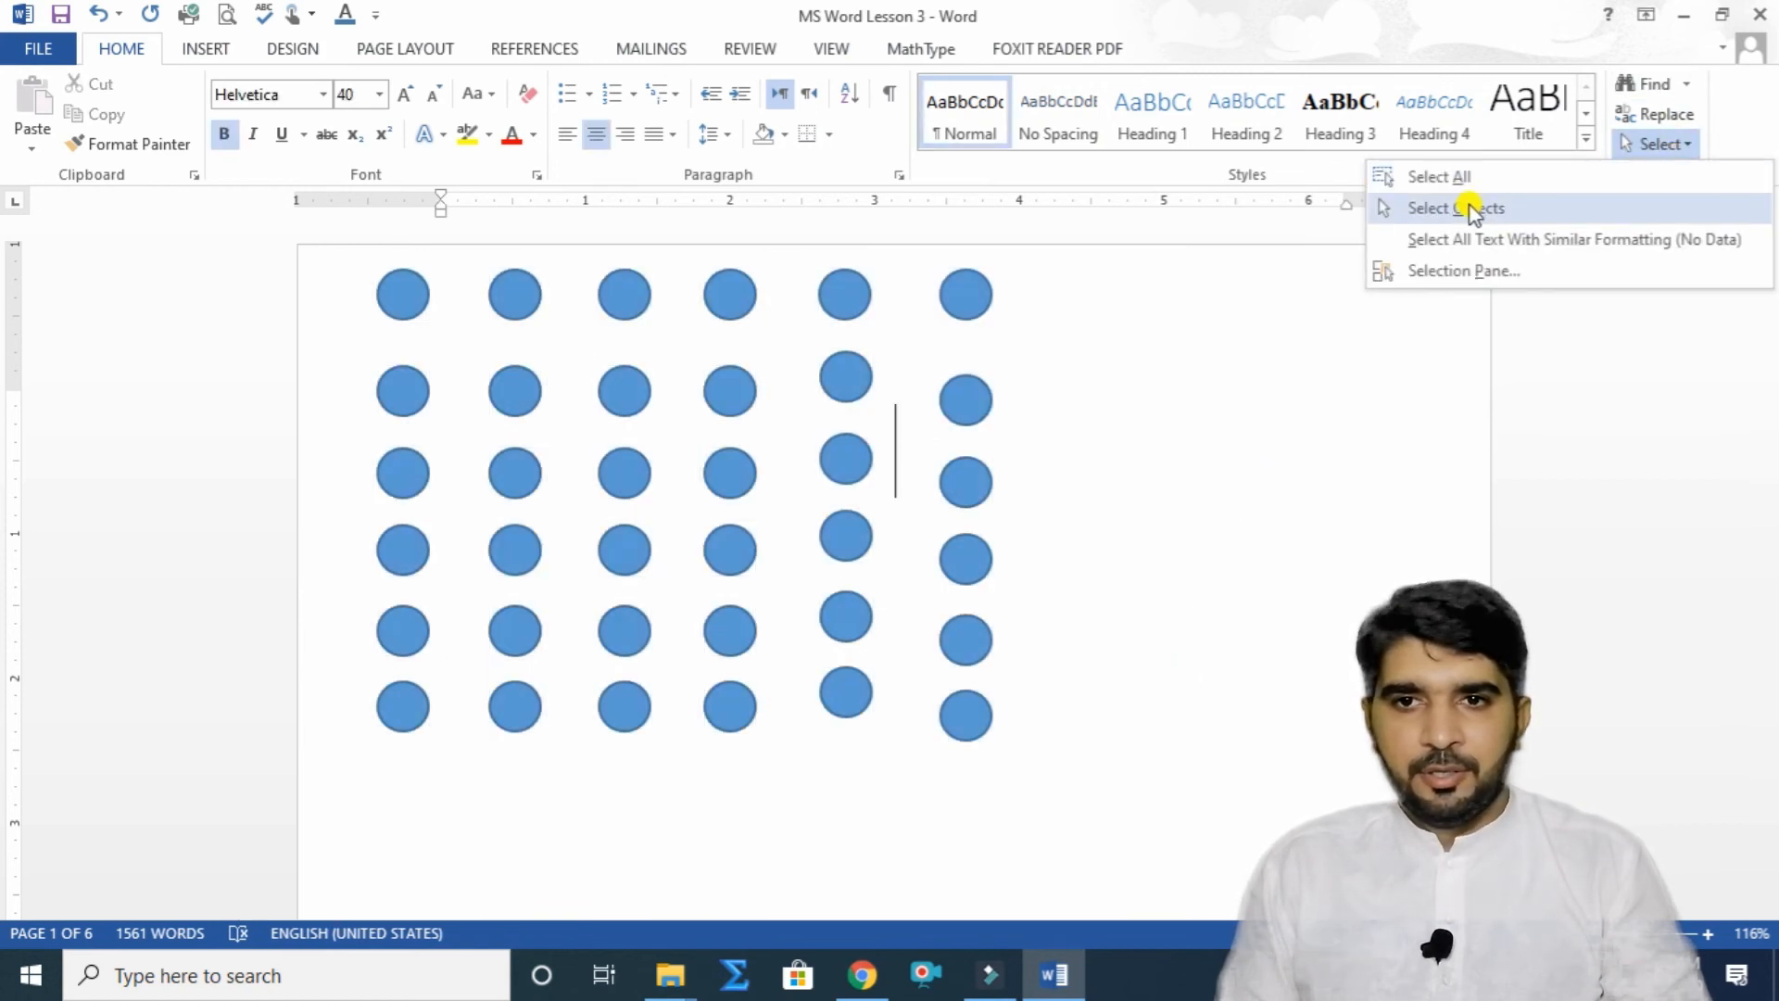
{"action": "left_click", "coordinate": [1459, 177]}
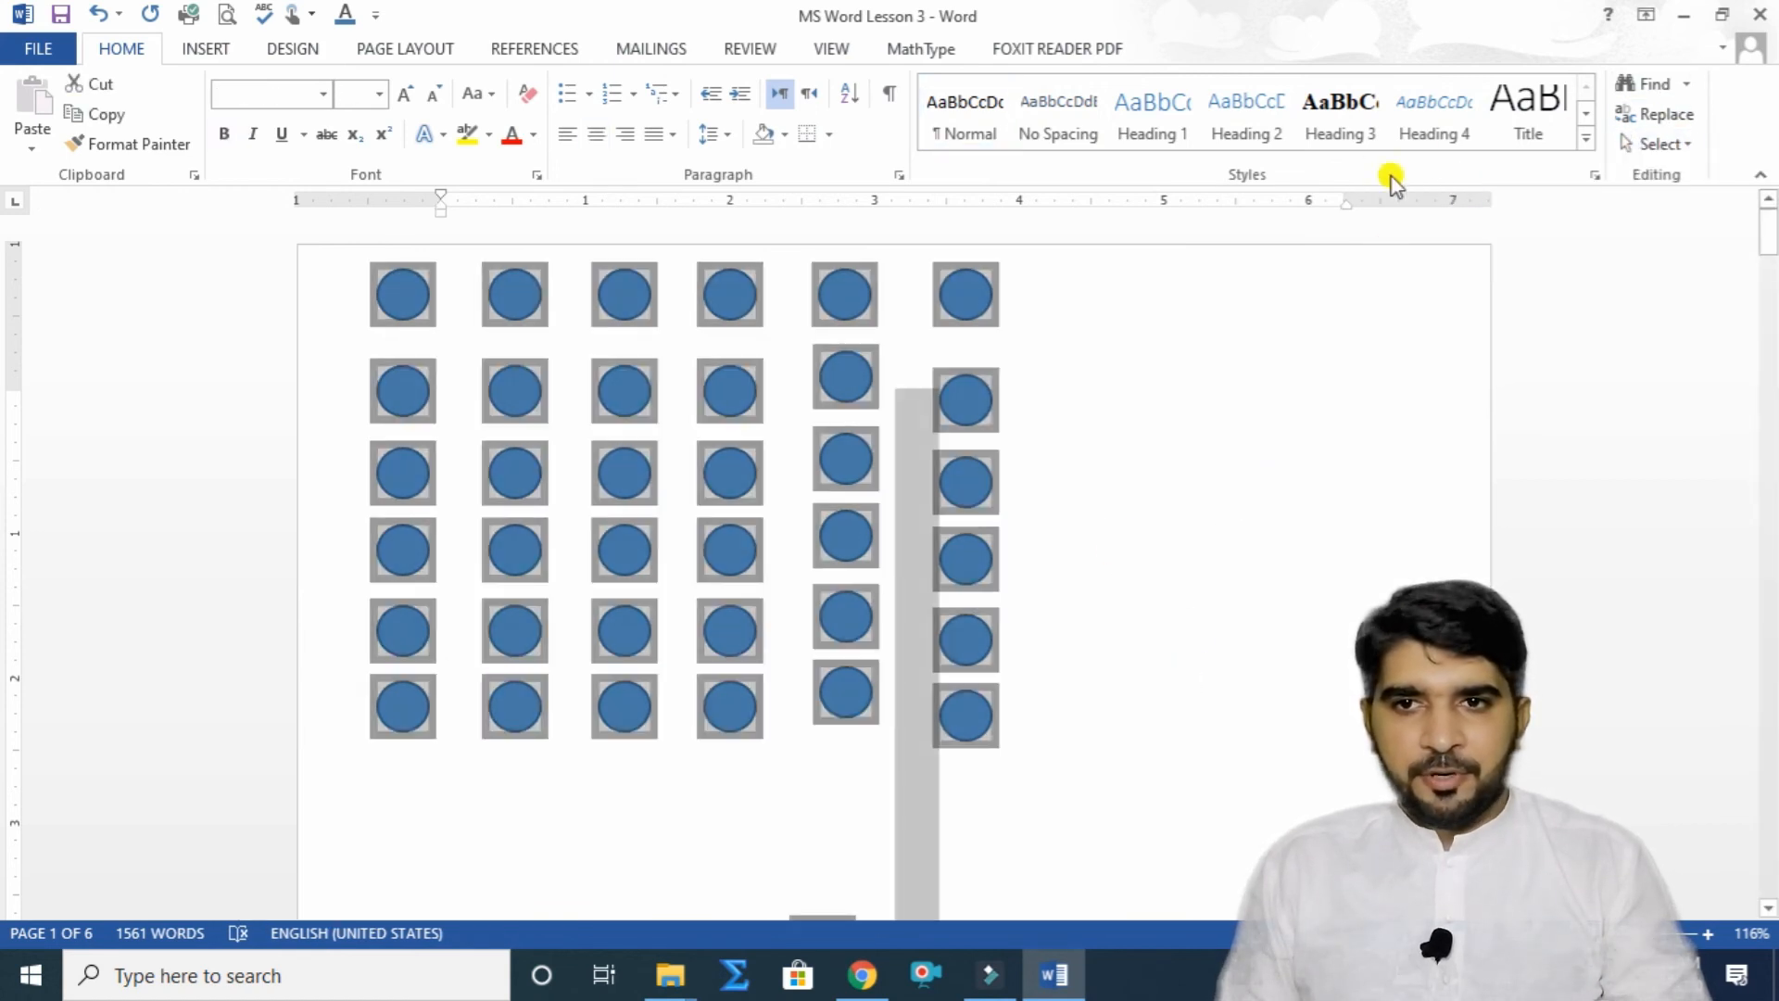
{"action": "left_click", "coordinate": [1663, 144]}
{"action": "left_click", "coordinate": [1482, 211]}
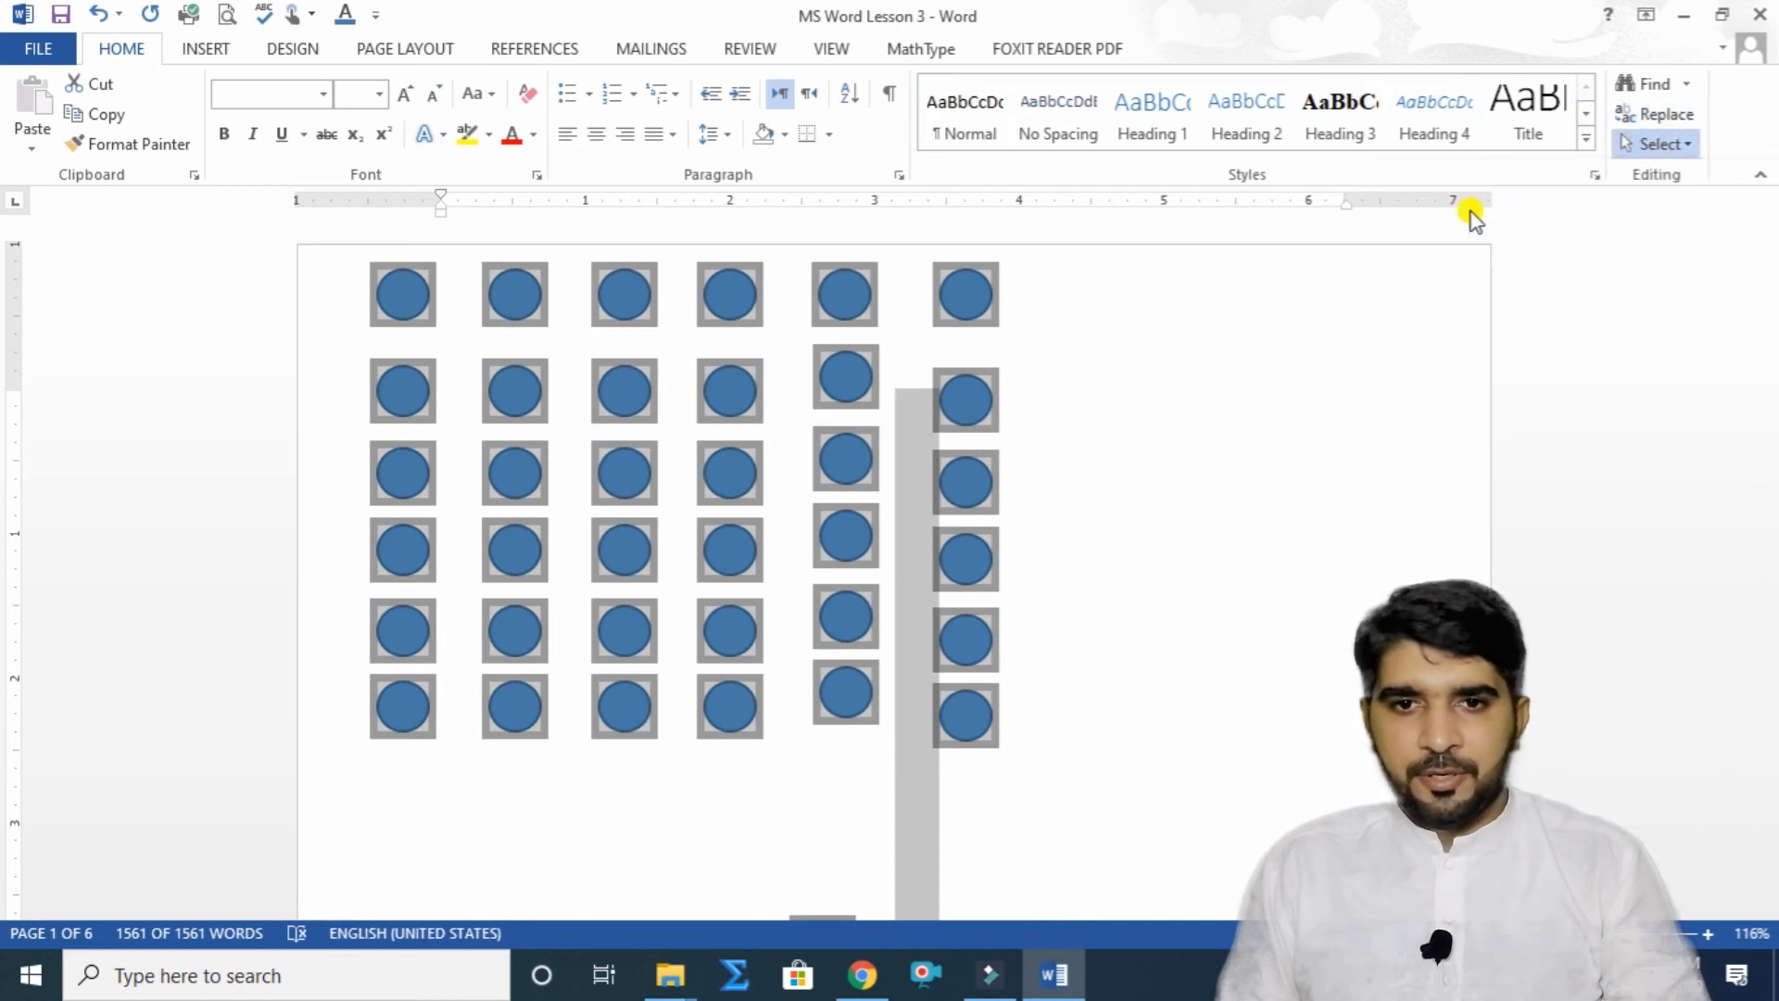
{"action": "left_click", "coordinate": [1643, 147]}
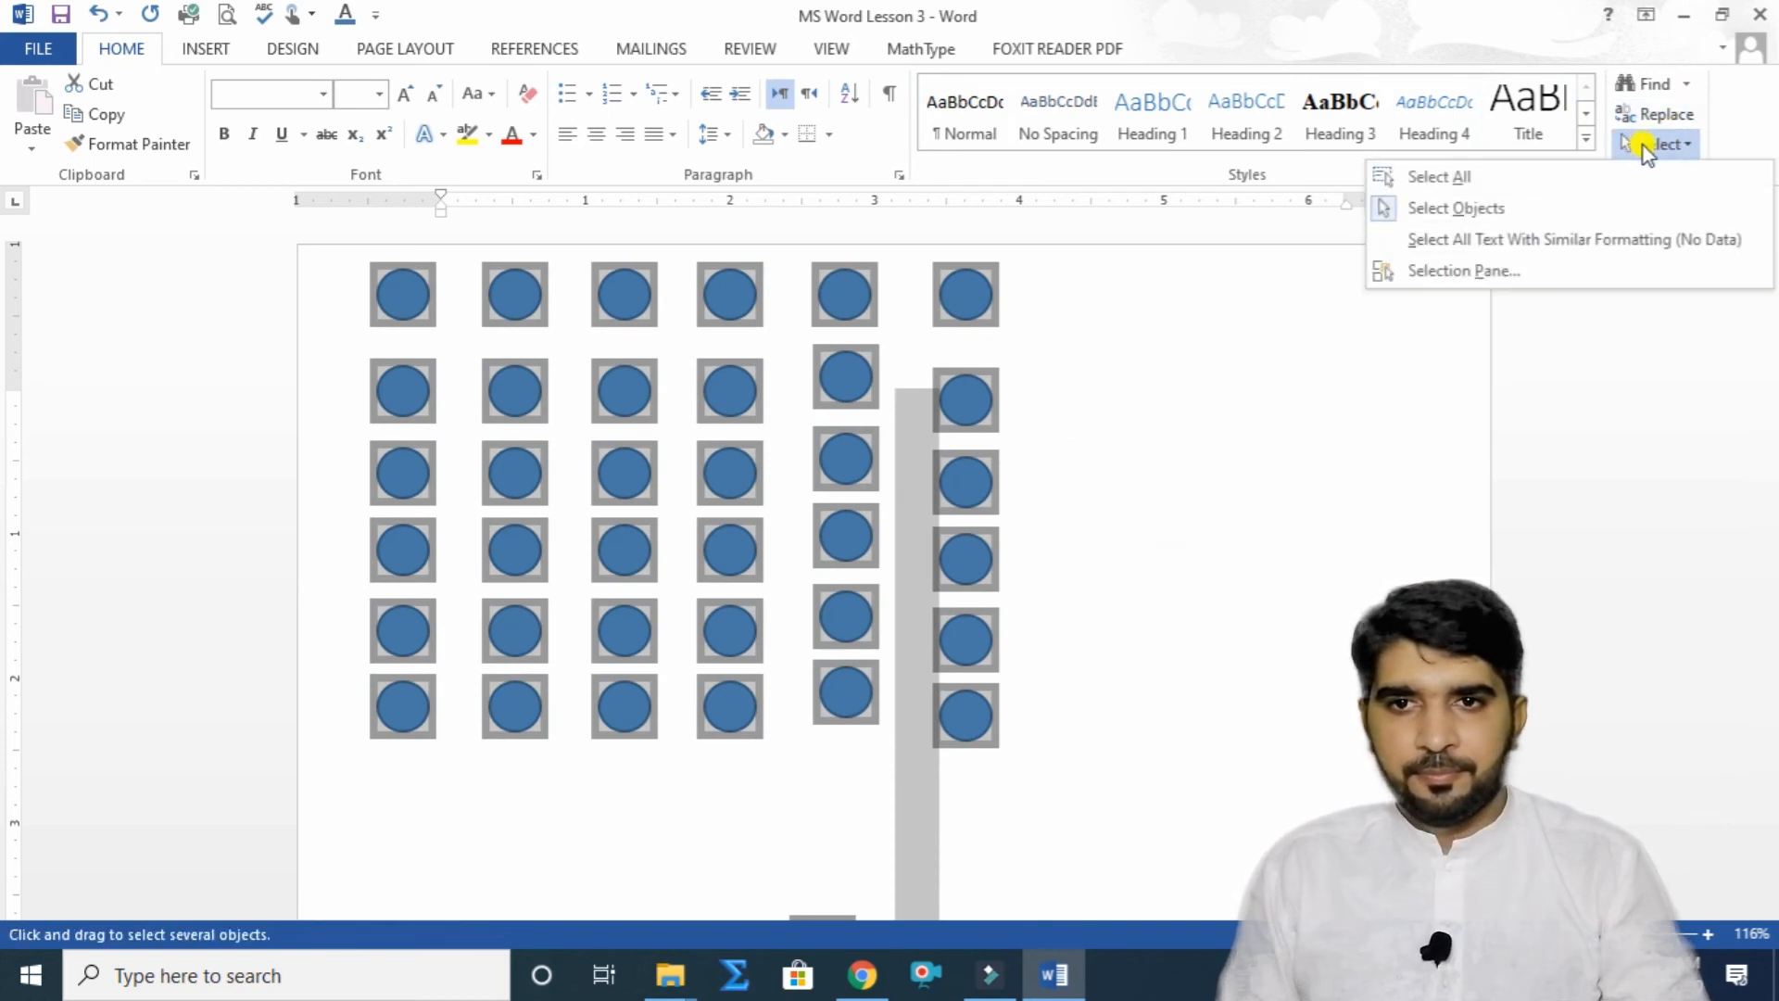
{"action": "left_click", "coordinate": [1497, 176]}
{"action": "left_click", "coordinate": [1399, 478]}
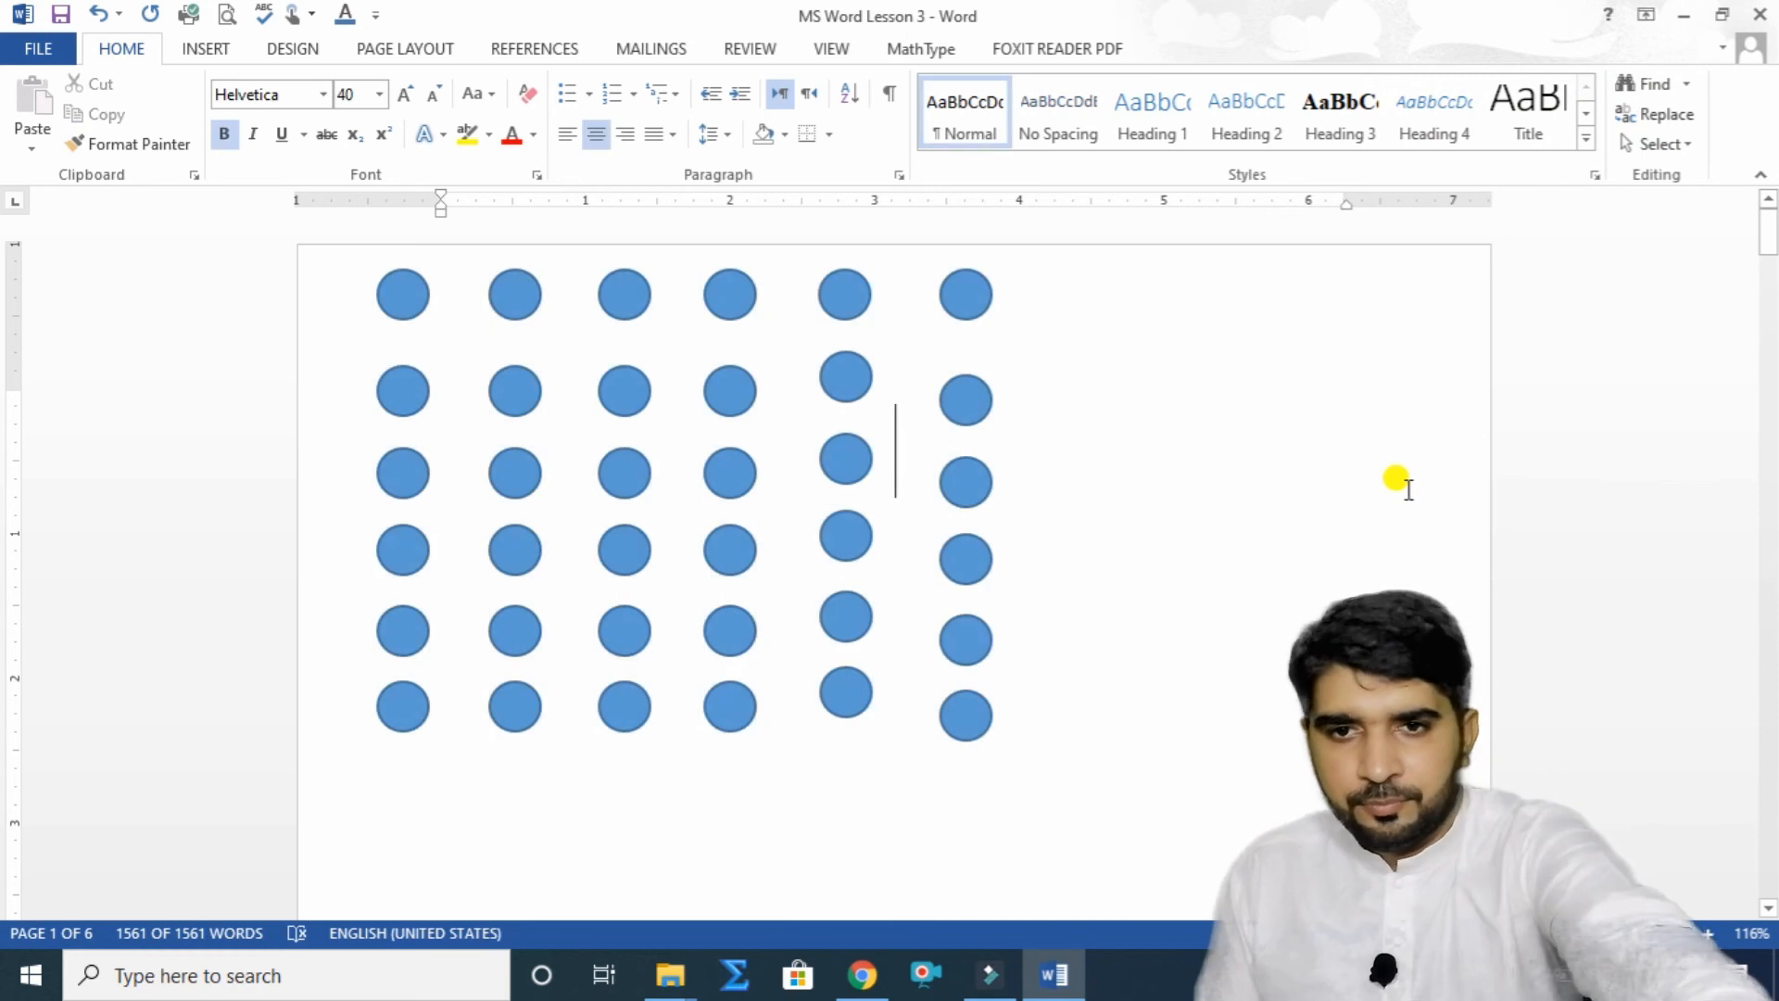
Turn on object selection, enclose the six circles of the bottom row and align them by their middles.
{"action": "left_click", "coordinate": [1659, 144]}
{"action": "left_click", "coordinate": [1516, 207]}
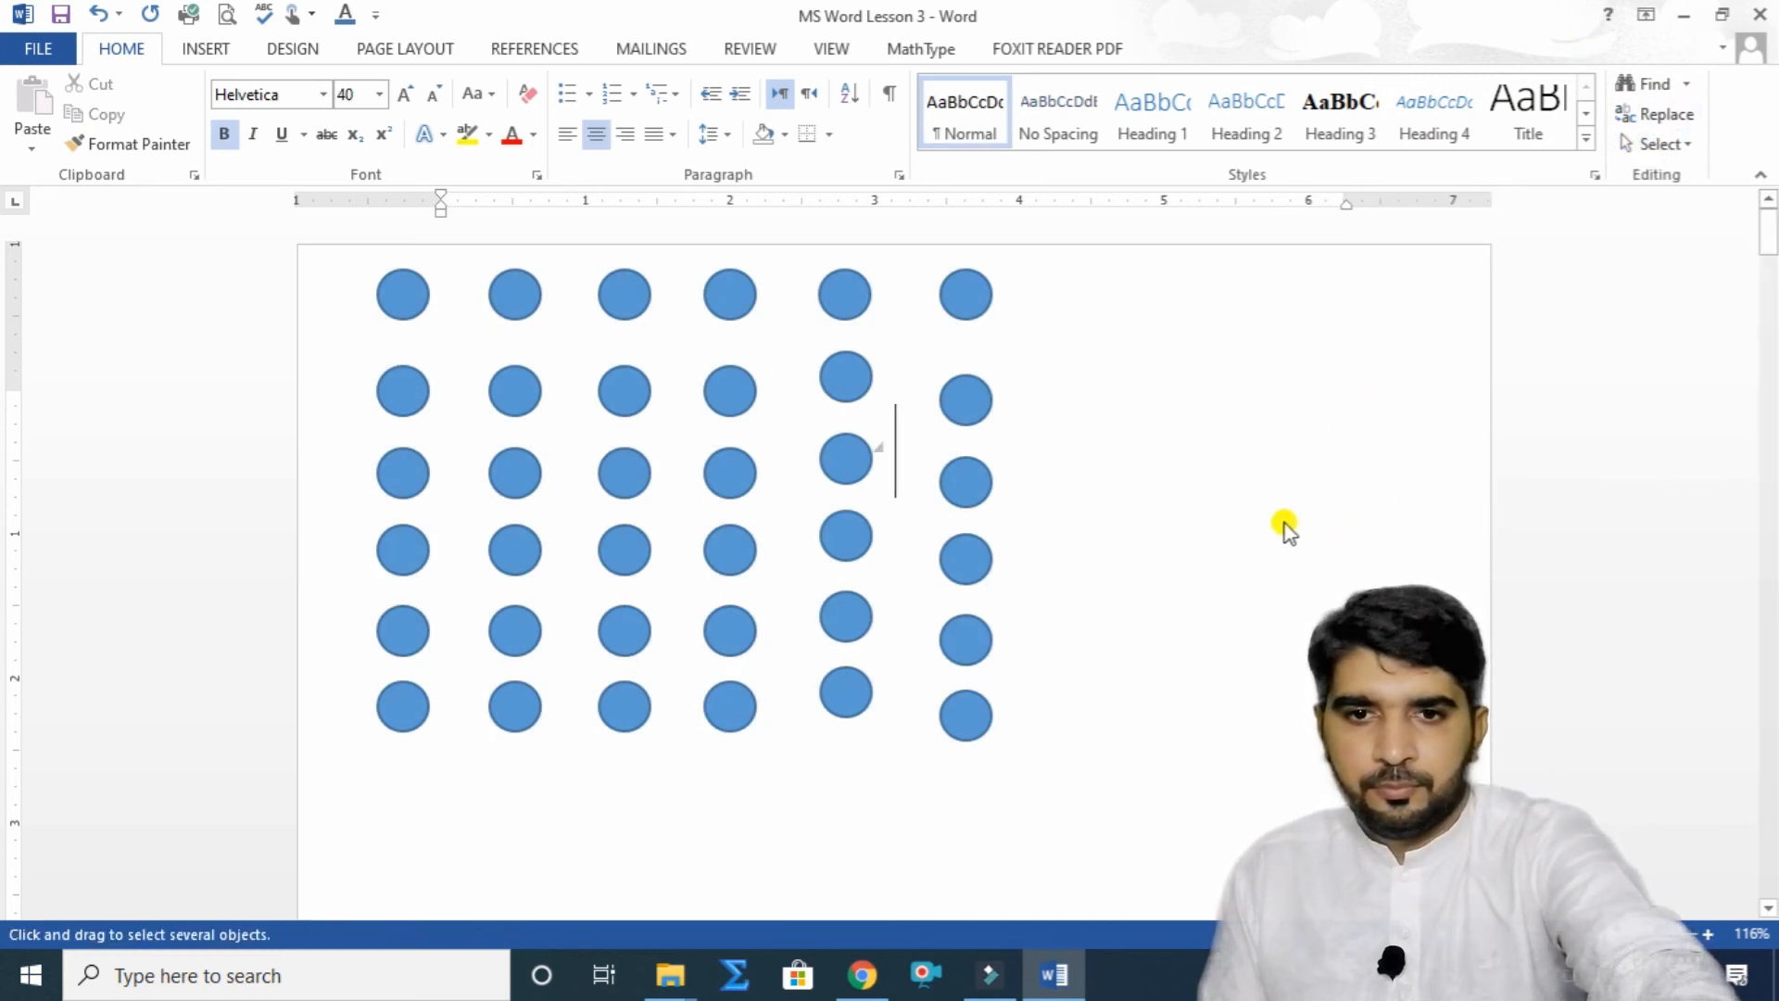
{"action": "mouse_move", "coordinate": [1189, 774]}
{"action": "left_mouse_down"}
{"action": "mouse_move", "coordinate": [409, 695]}
{"action": "mouse_move", "coordinate": [314, 662]}
{"action": "left_mouse_up"}
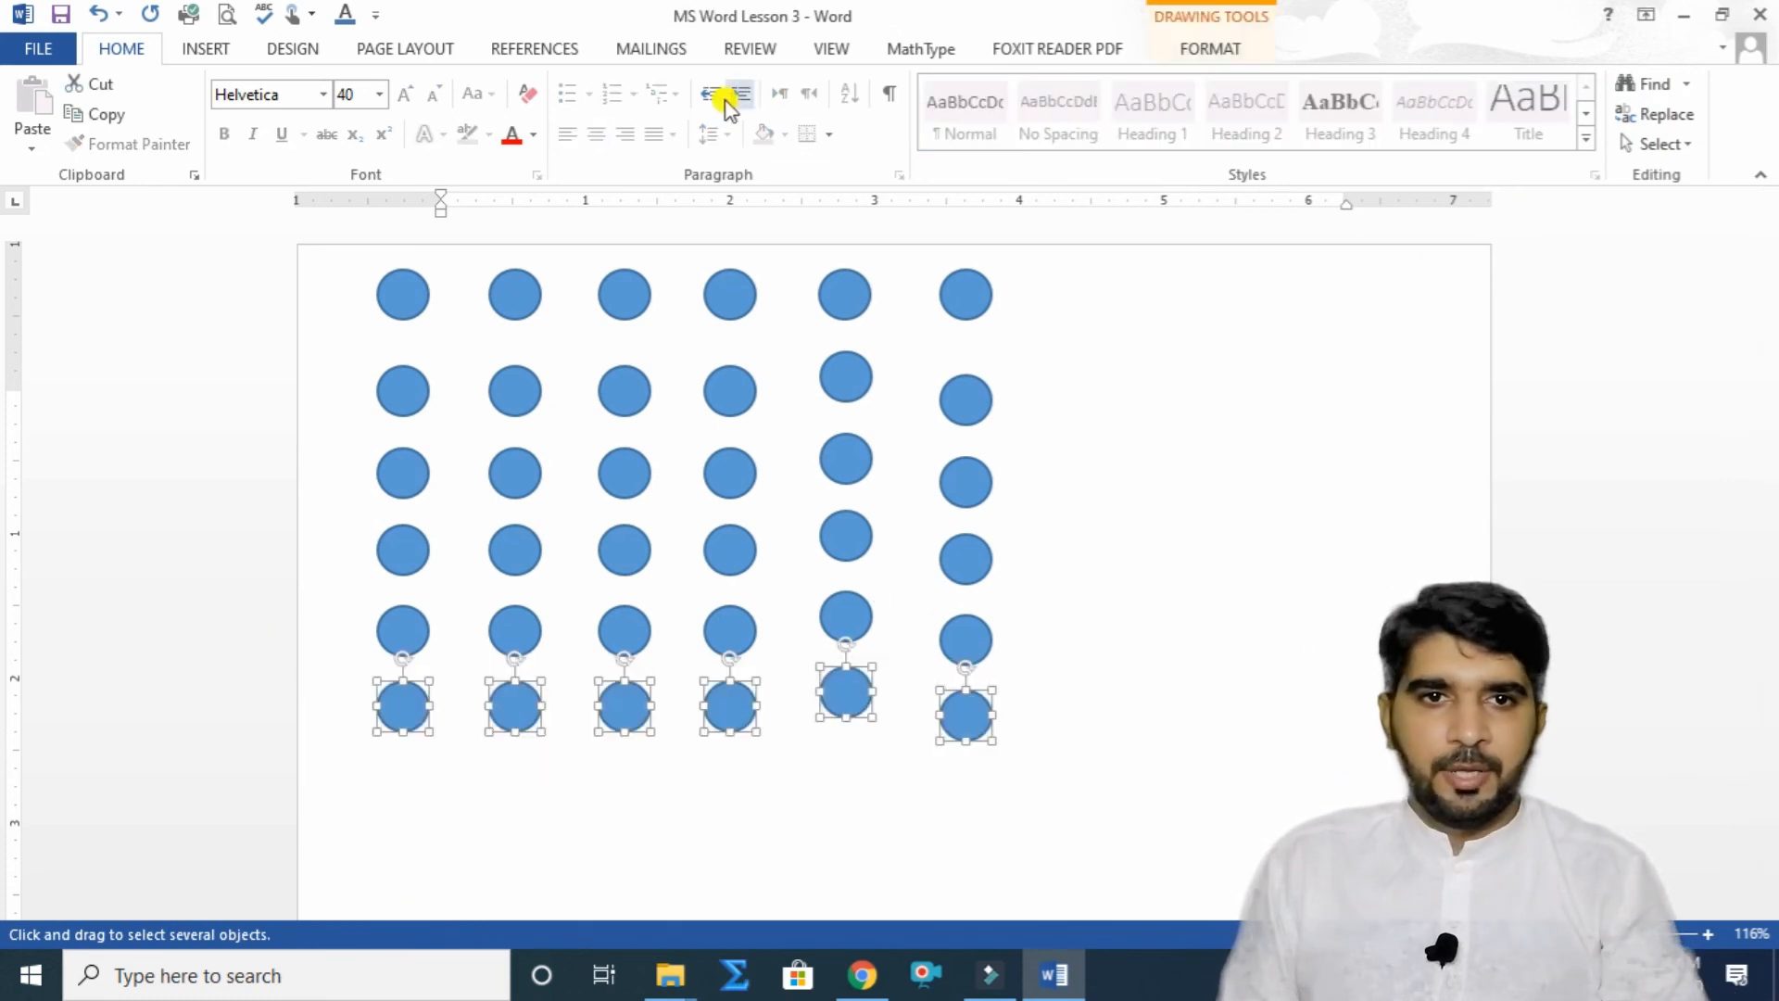
{"action": "left_click", "coordinate": [405, 51]}
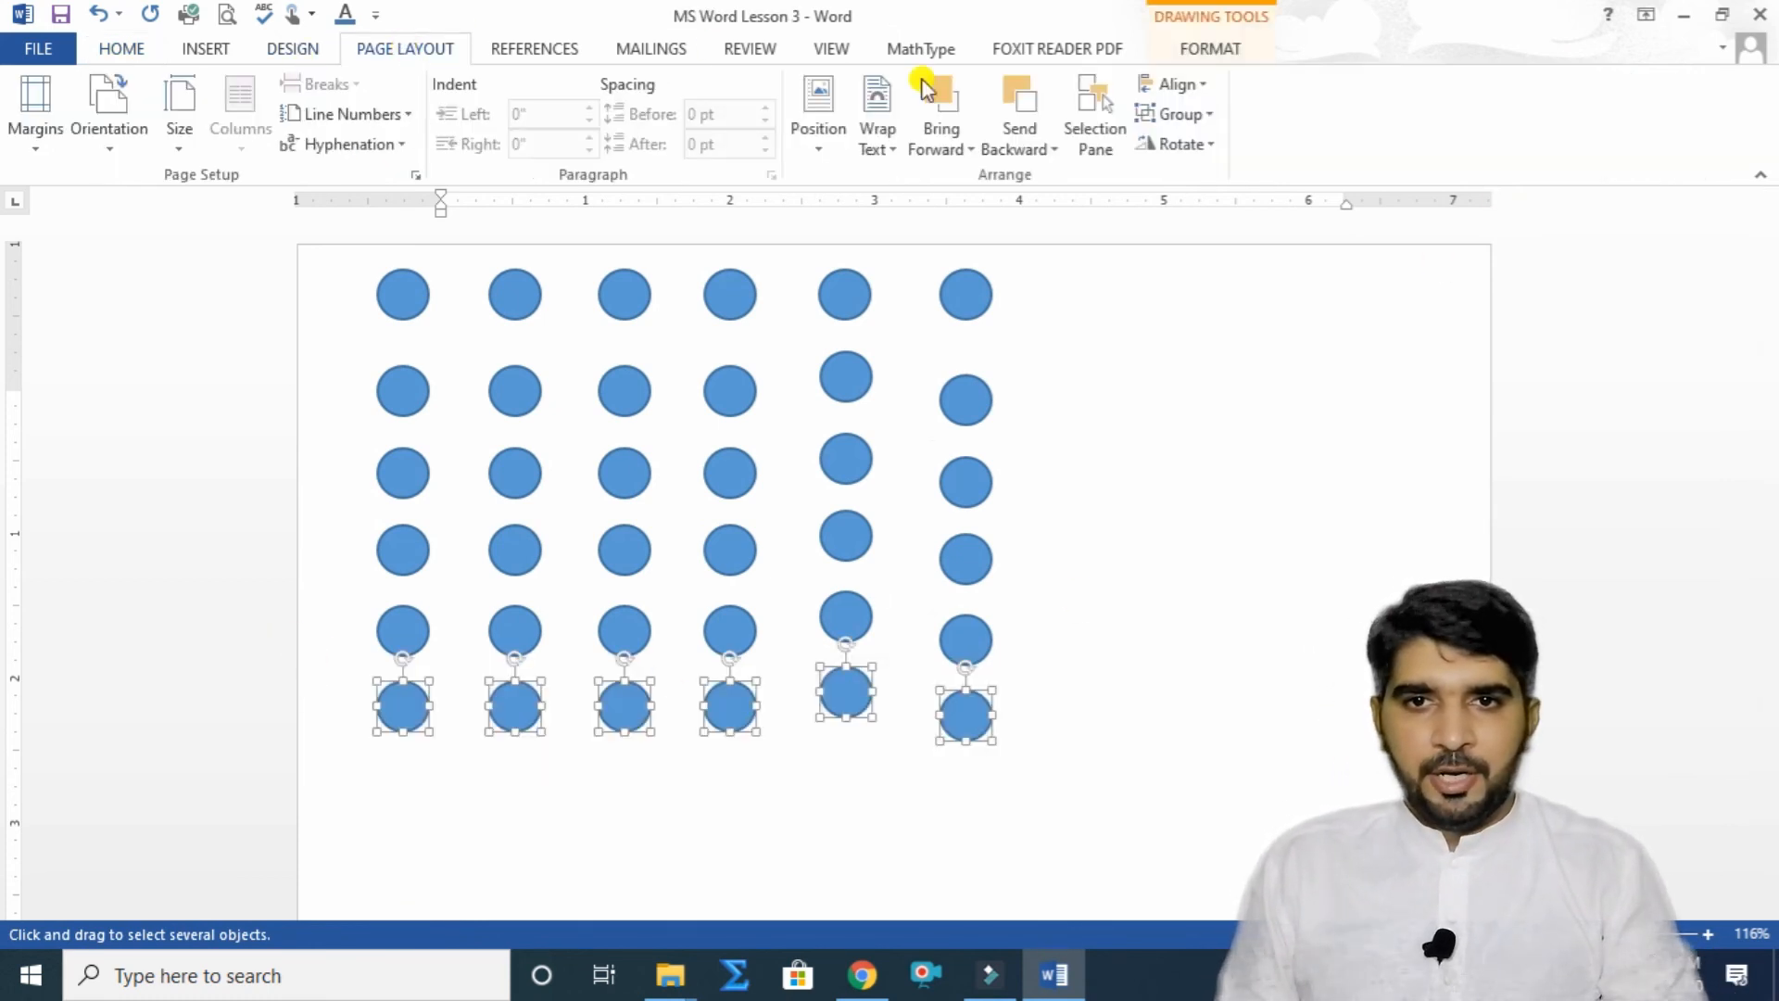
{"action": "left_click", "coordinate": [1209, 84]}
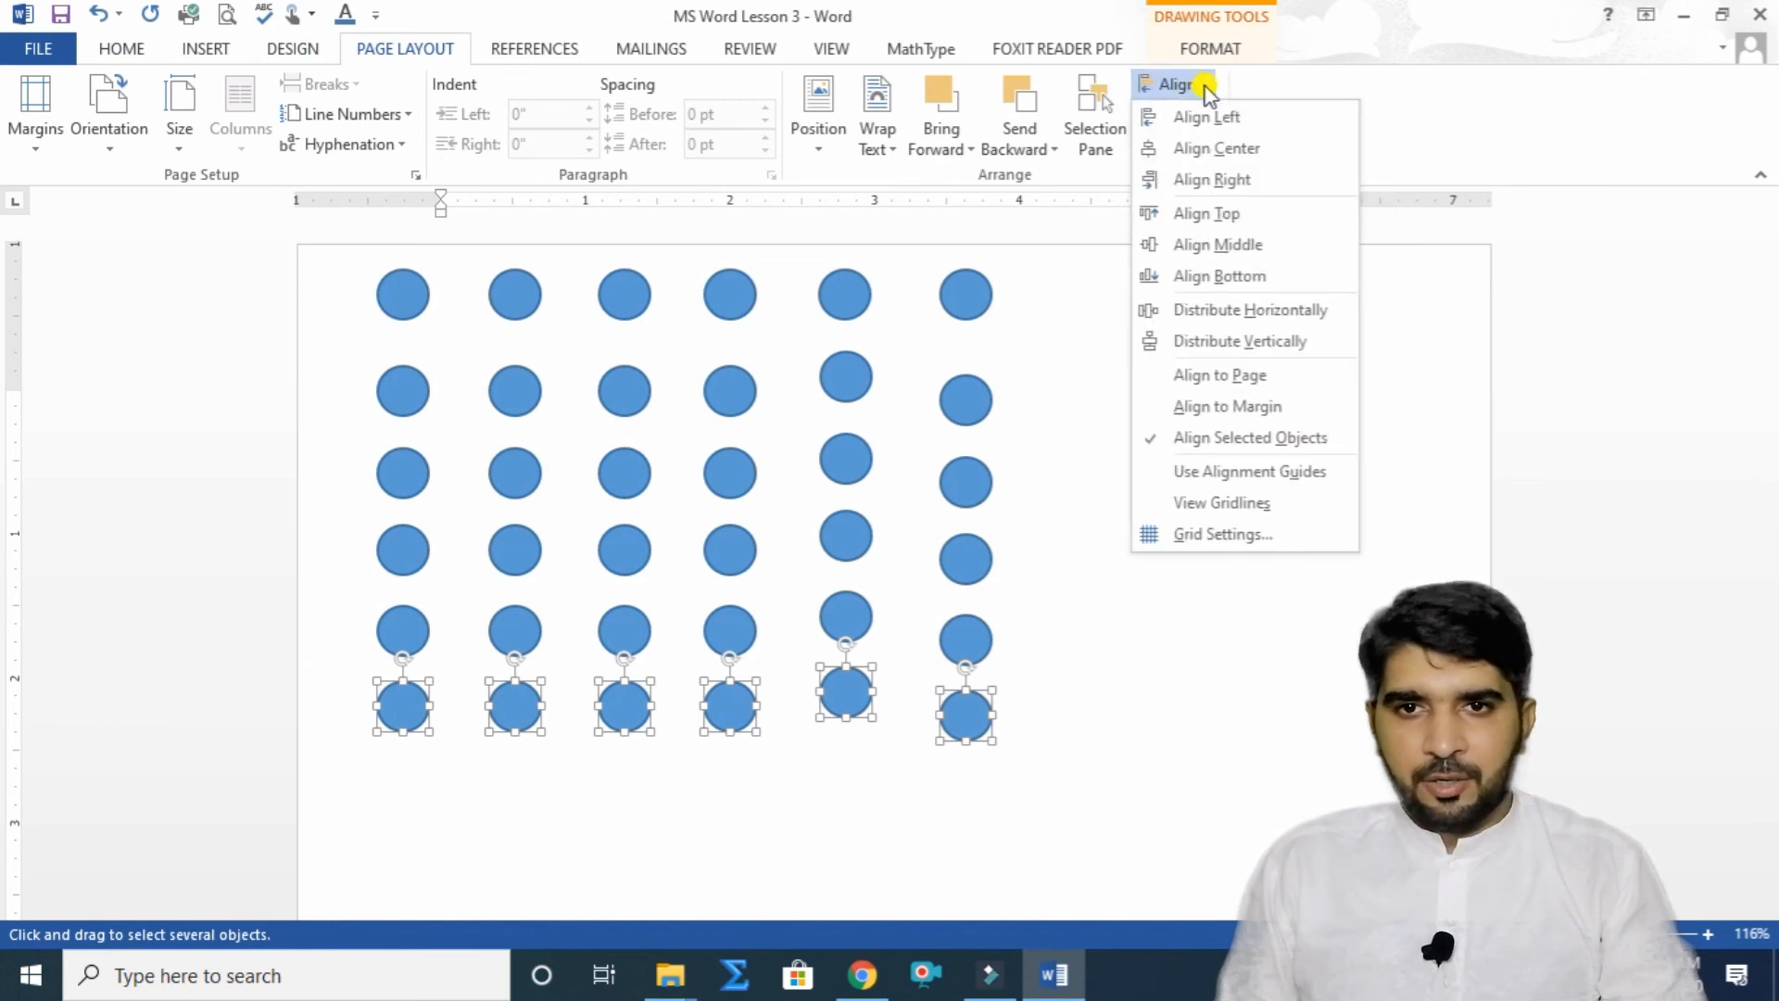
{"action": "left_click", "coordinate": [1215, 245]}
Select the six circles of the fifth row and align them by their bottoms.
{"action": "left_click_drag", "start_coordinate": [1068, 586], "coordinate": [322, 675]}
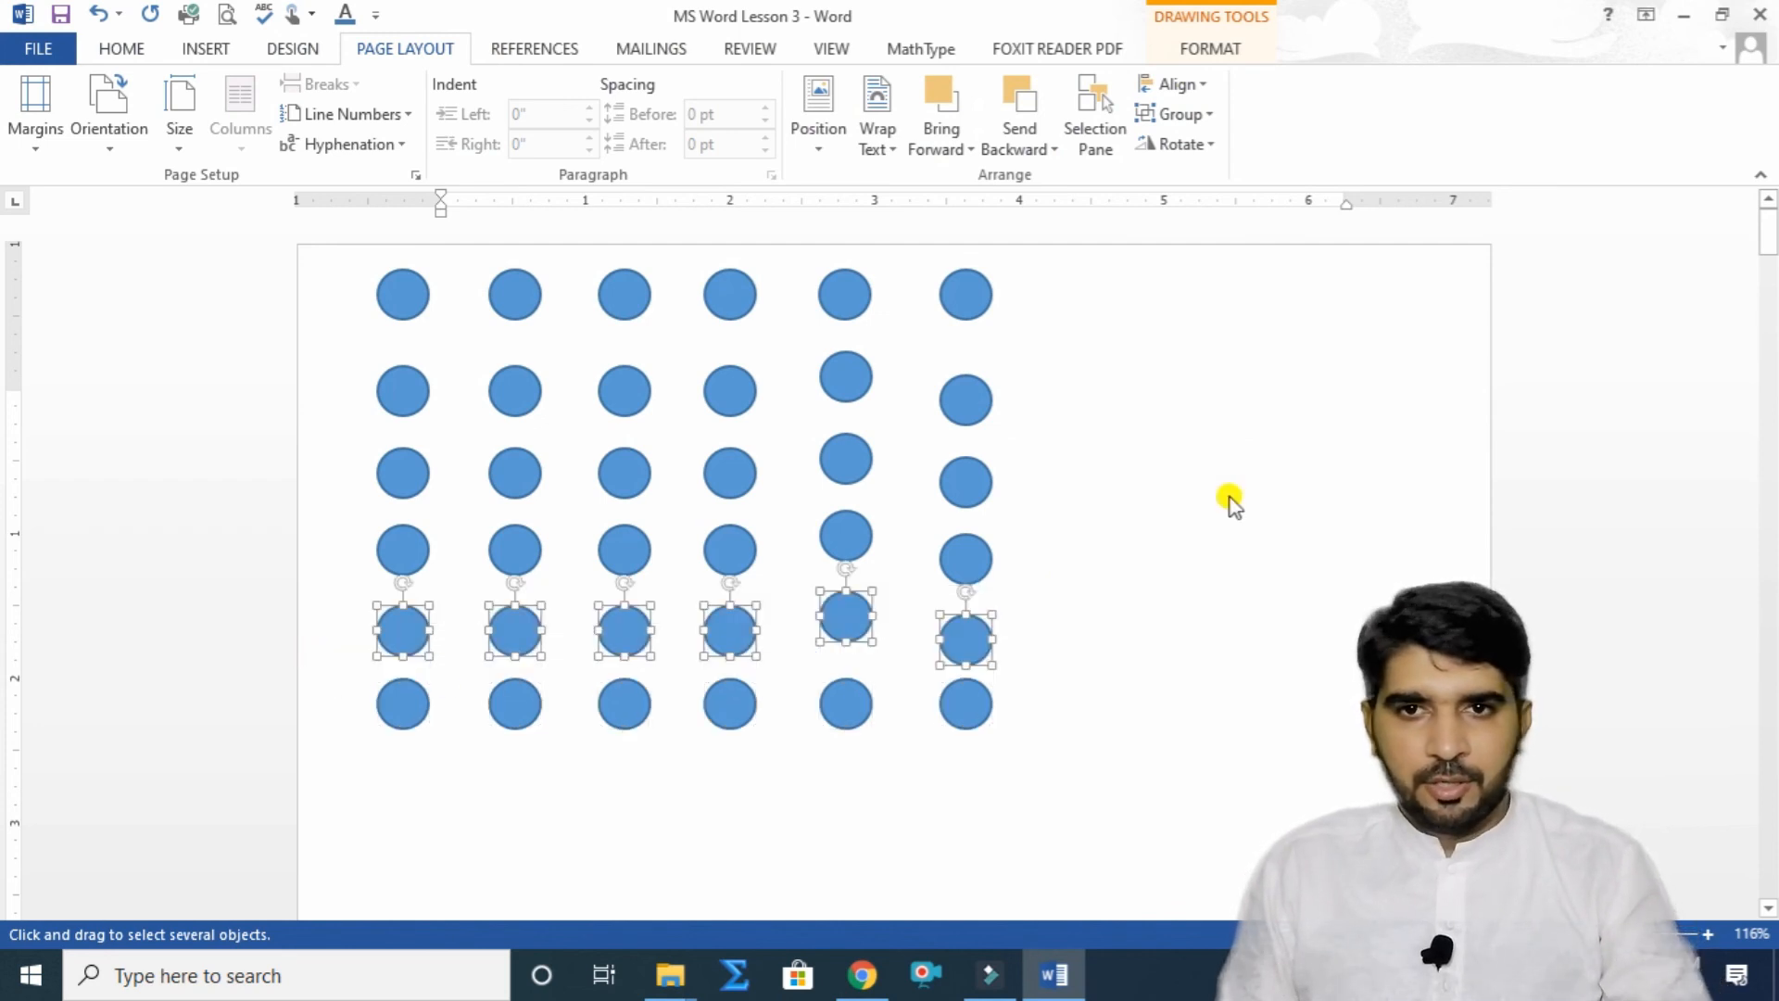
{"action": "left_click", "coordinate": [1175, 84]}
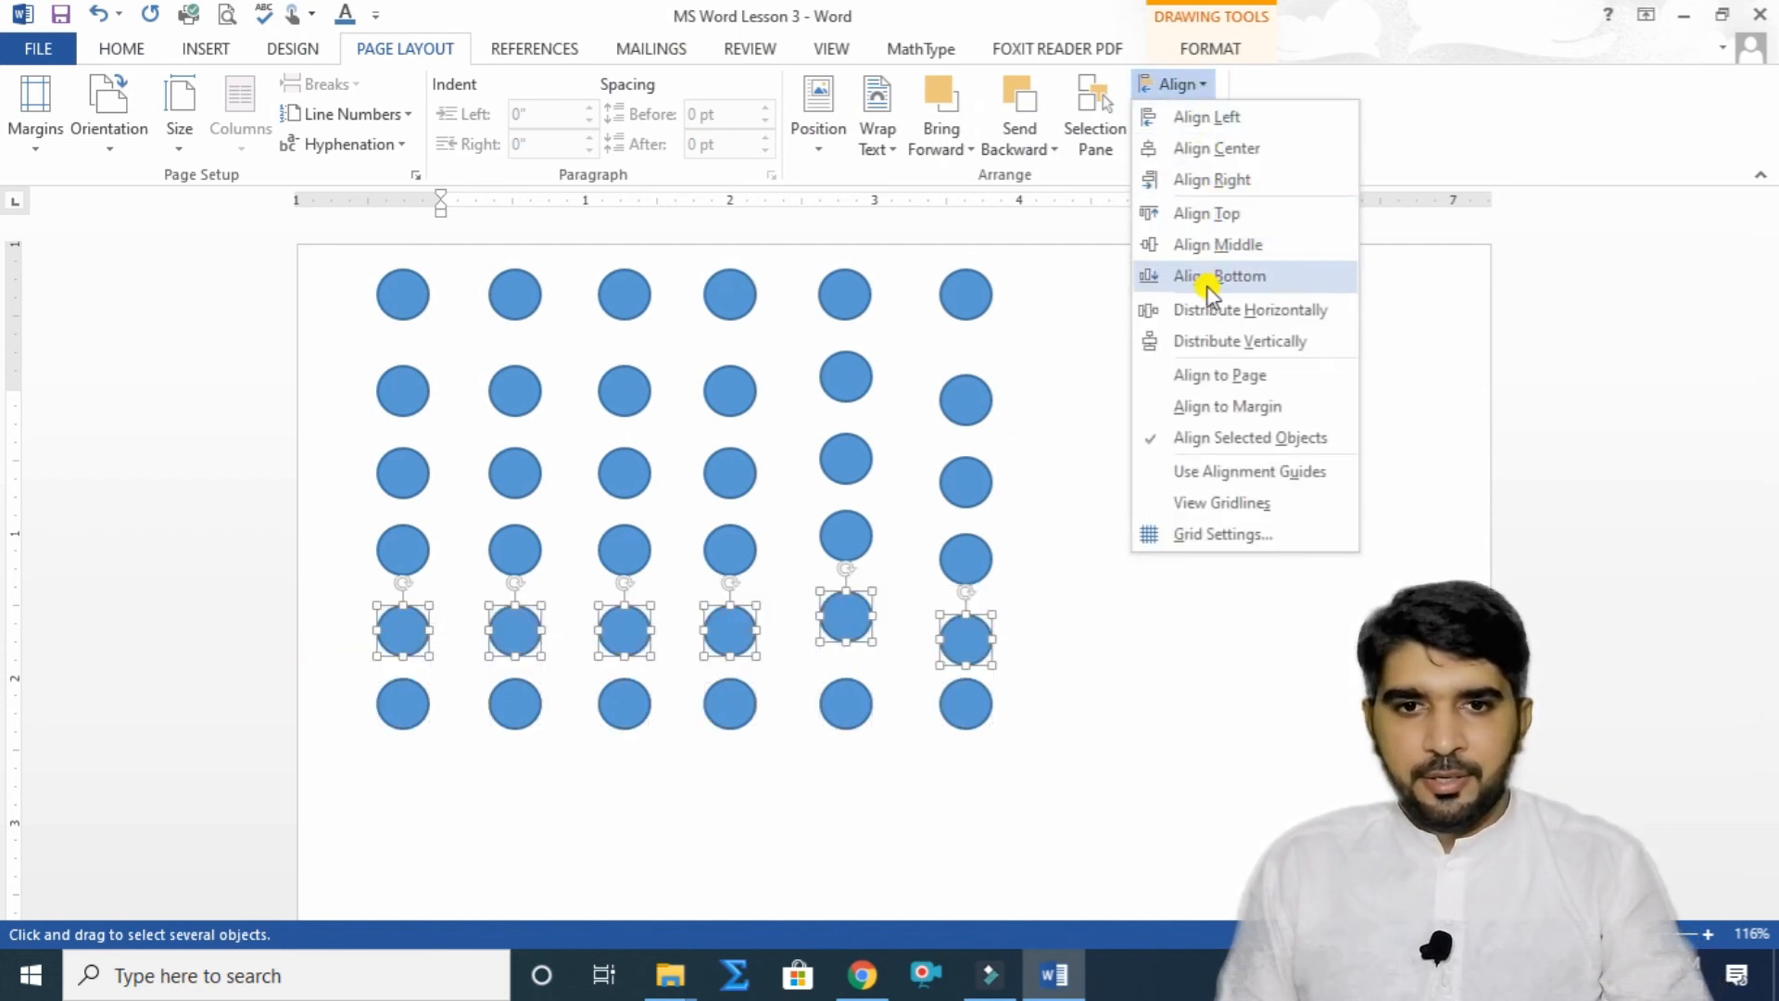
{"action": "left_click", "coordinate": [1209, 278]}
Select the six circles of the fourth row and align them by their middles.
{"action": "left_click_drag", "start_coordinate": [1078, 496], "coordinate": [326, 608]}
{"action": "left_click", "coordinate": [1174, 84]}
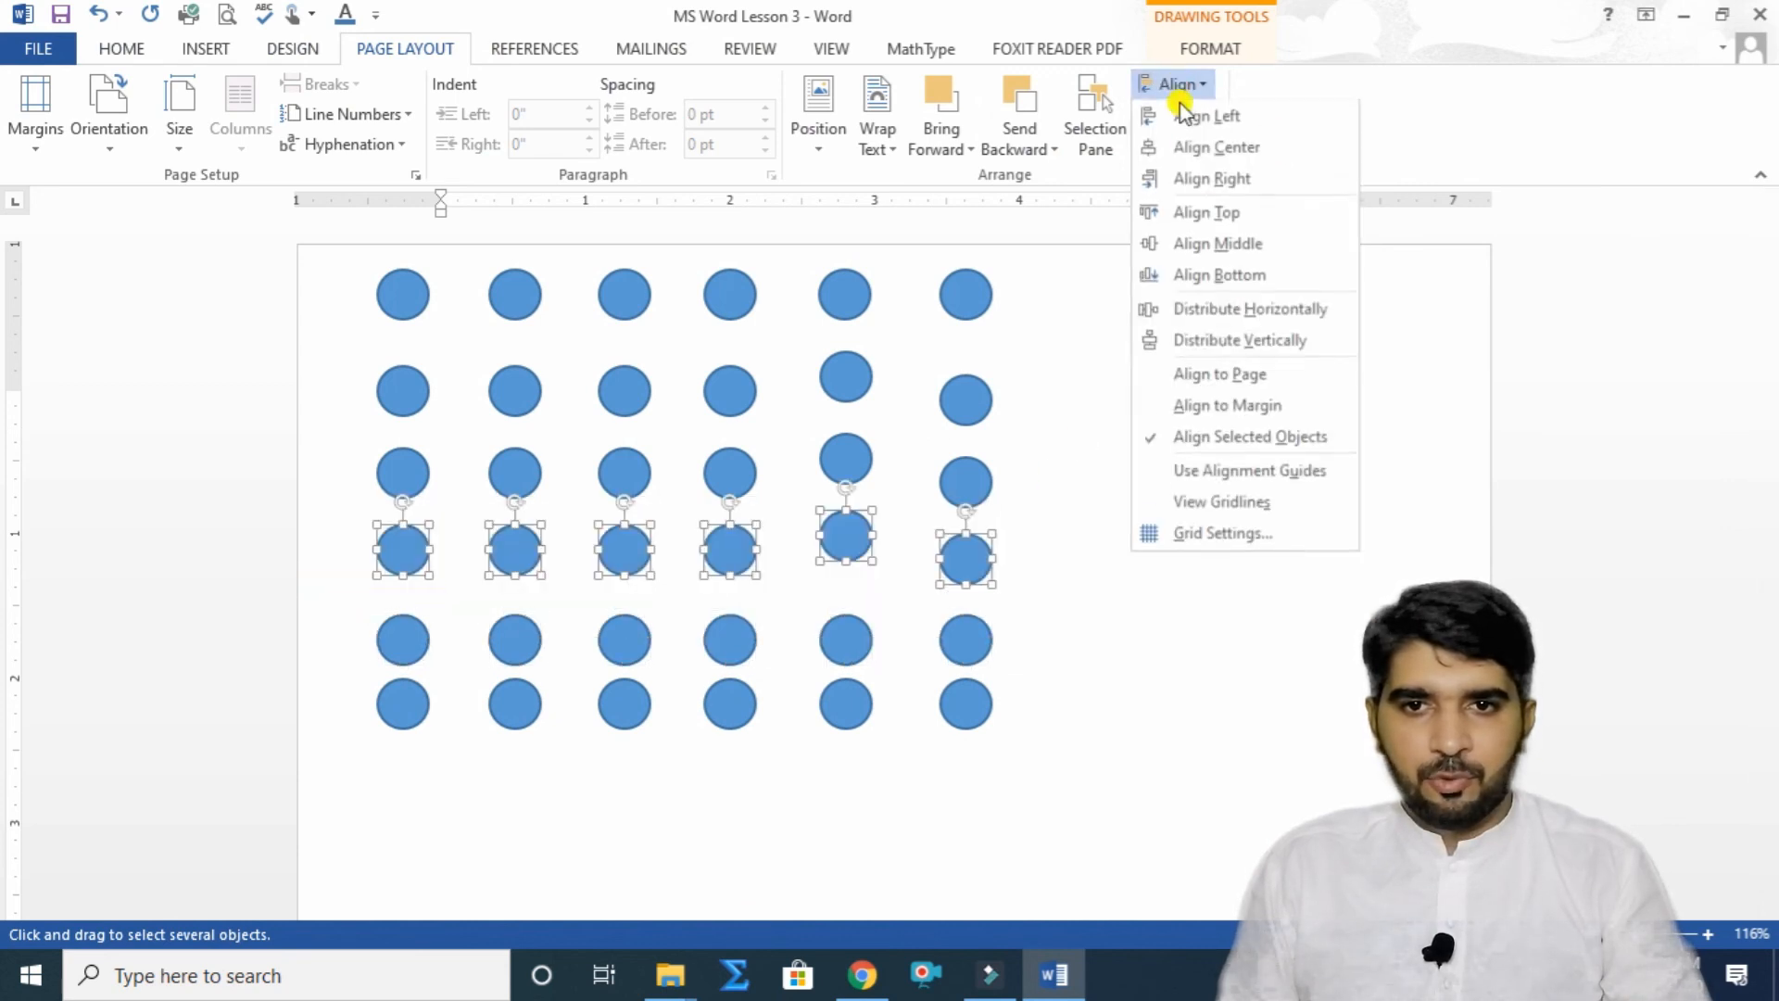
{"action": "left_click", "coordinate": [1198, 275]}
Select all six circles of the third row, including the one in the sixth column, and align them by their middles.
{"action": "left_click_drag", "start_coordinate": [1032, 416], "coordinate": [332, 508]}
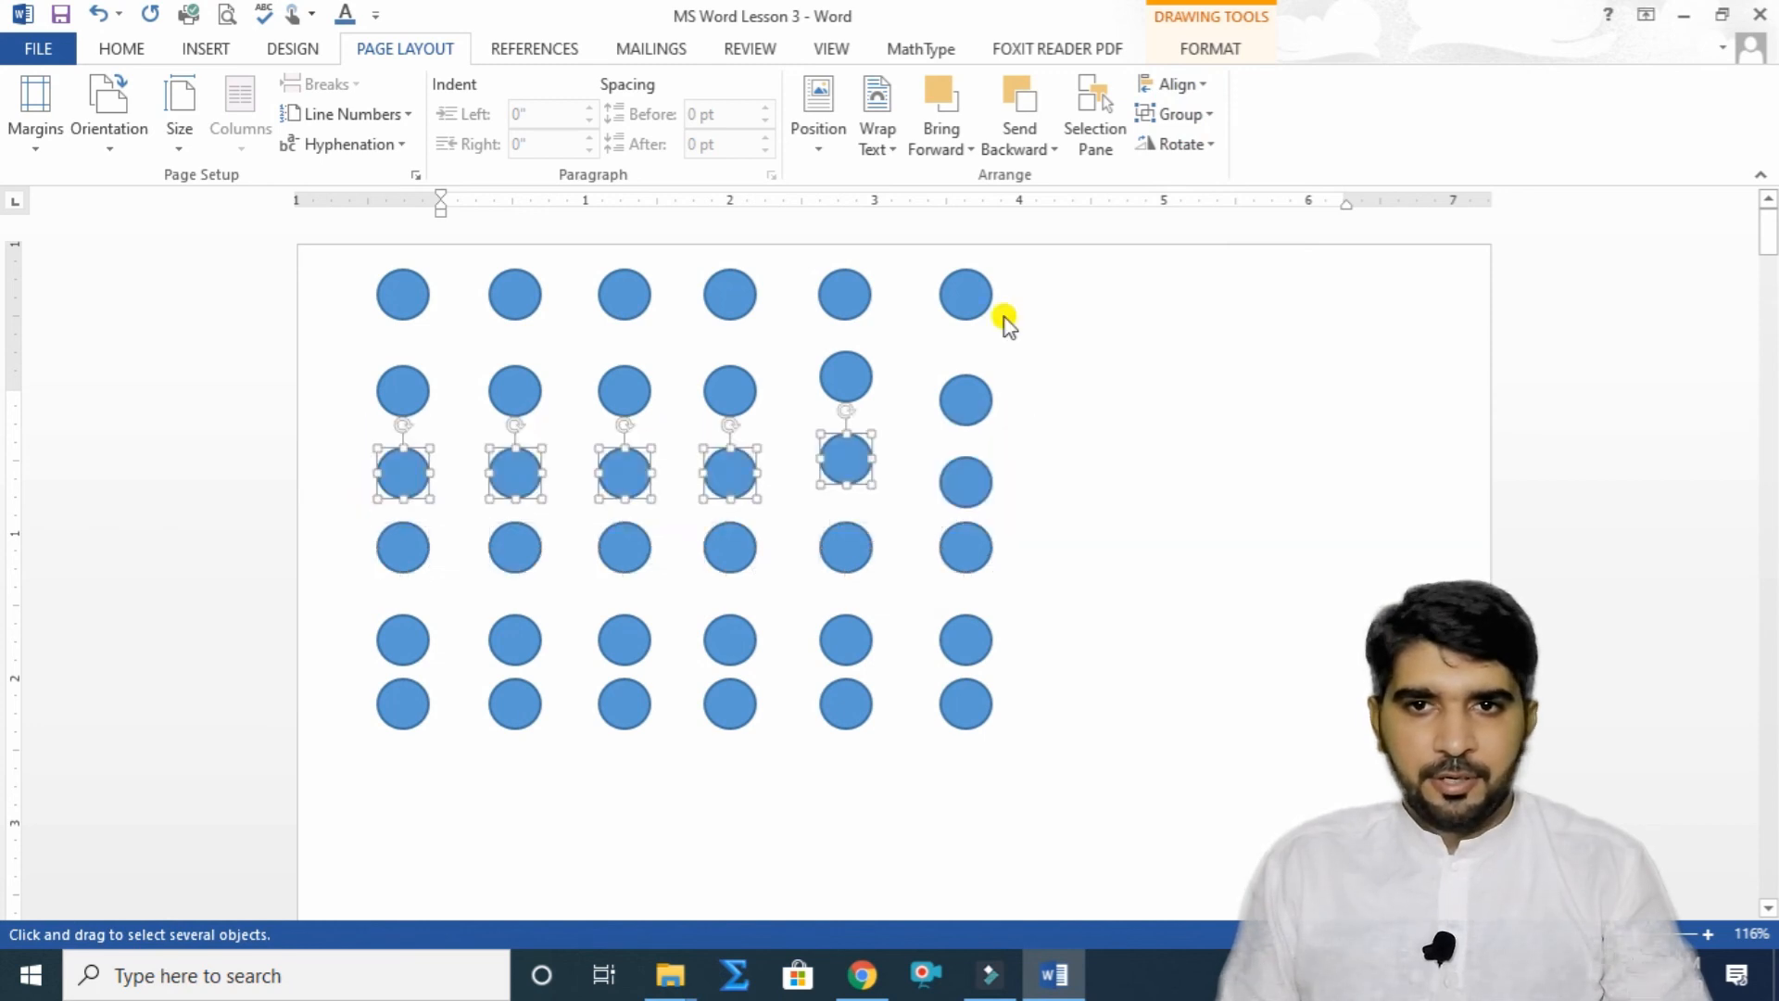
{"action": "left_click", "coordinate": [965, 478], "text": "shift"}
{"action": "left_click", "coordinate": [1173, 83]}
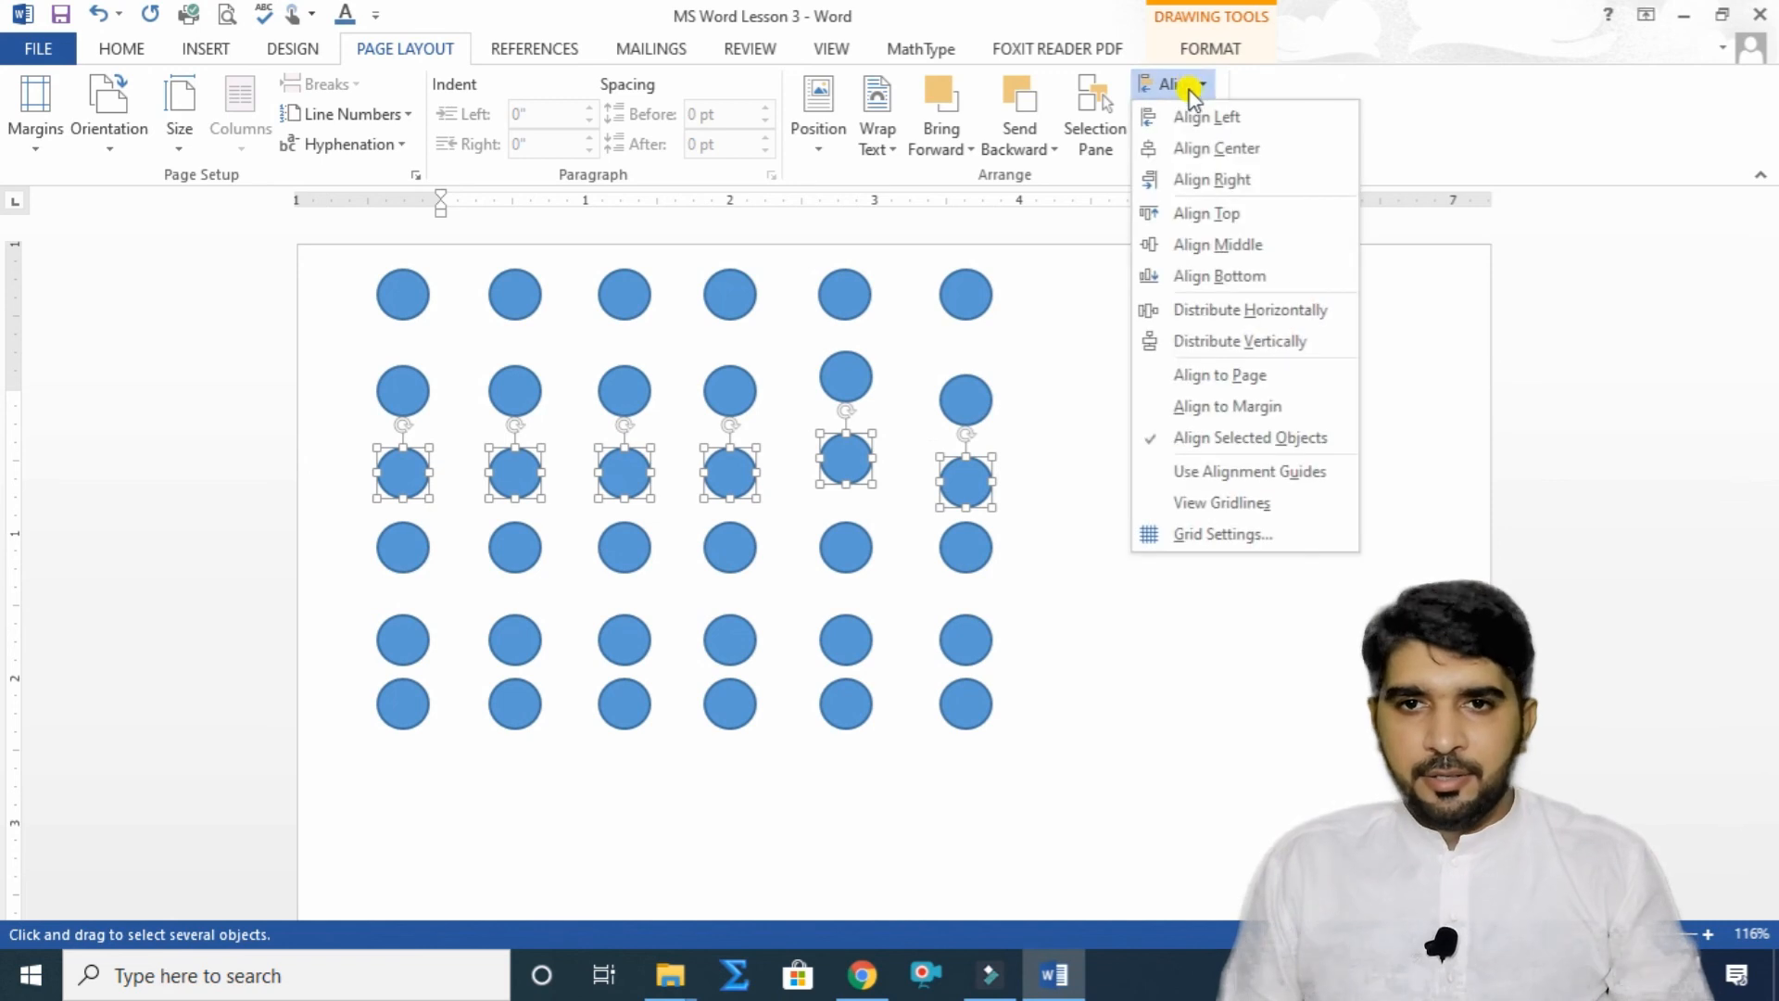
{"action": "left_click", "coordinate": [1210, 247]}
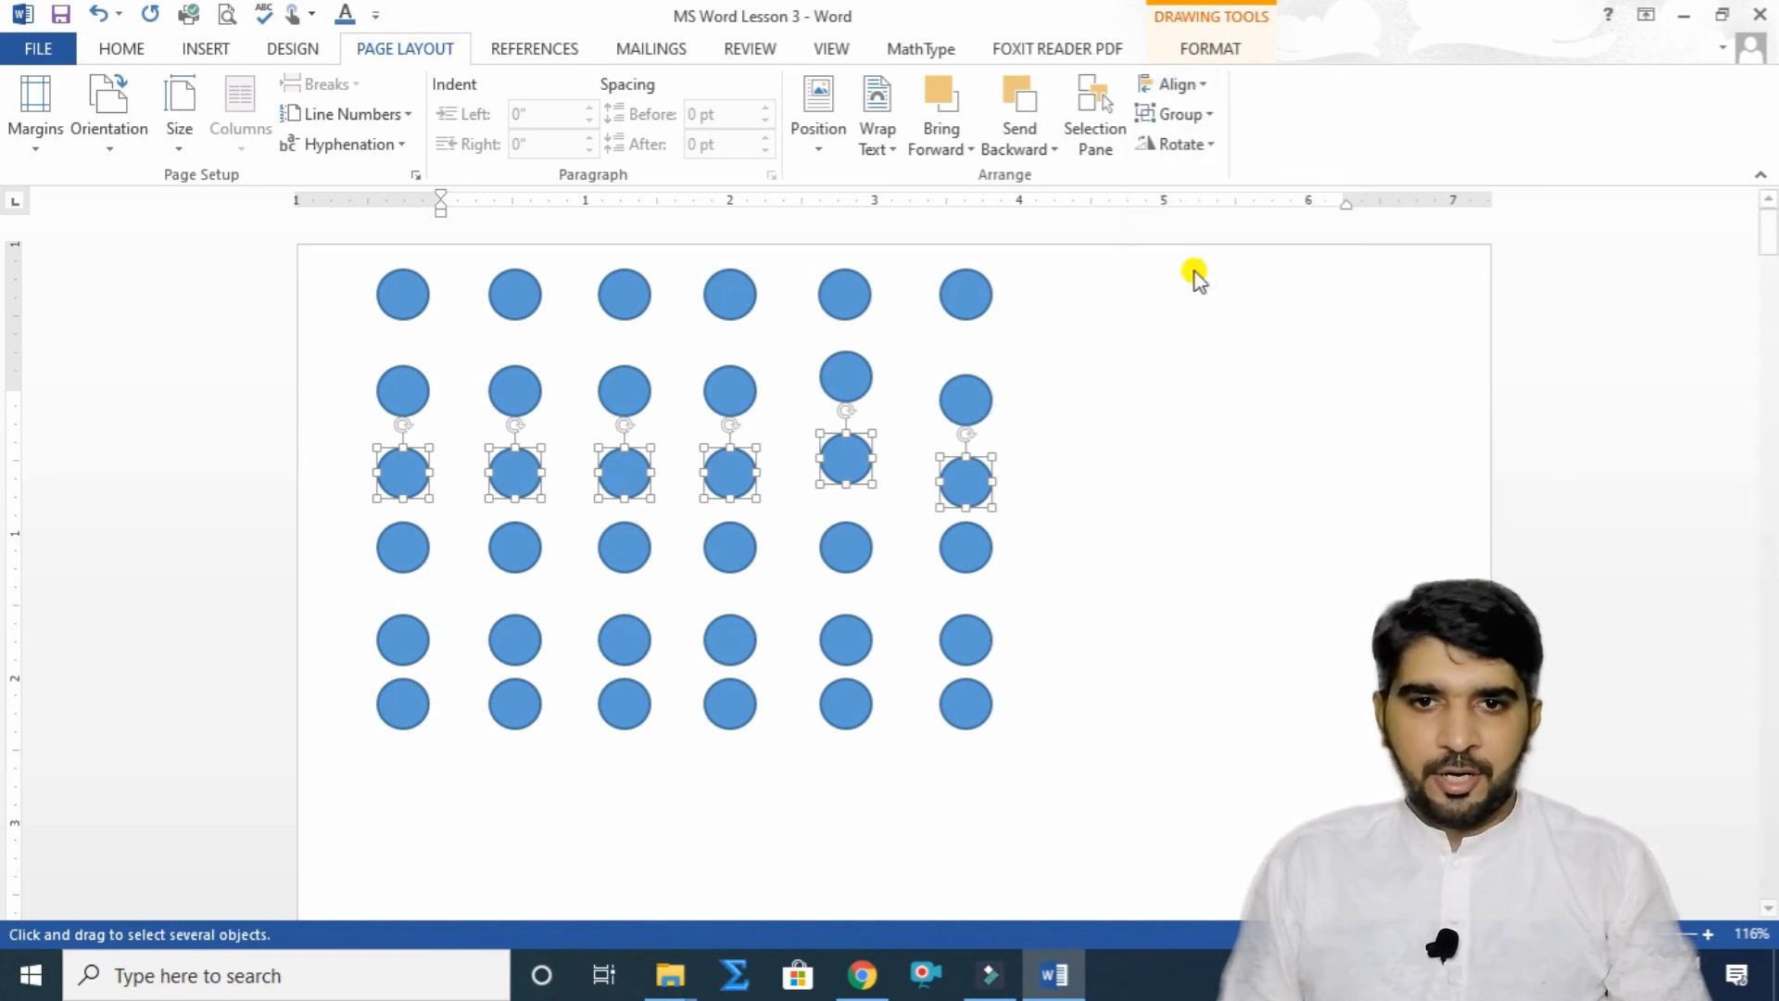
Select the six circles of the second row and align them by their middles.
{"action": "left_click_drag", "start_coordinate": [1111, 330], "coordinate": [366, 429]}
{"action": "left_click", "coordinate": [1175, 84]}
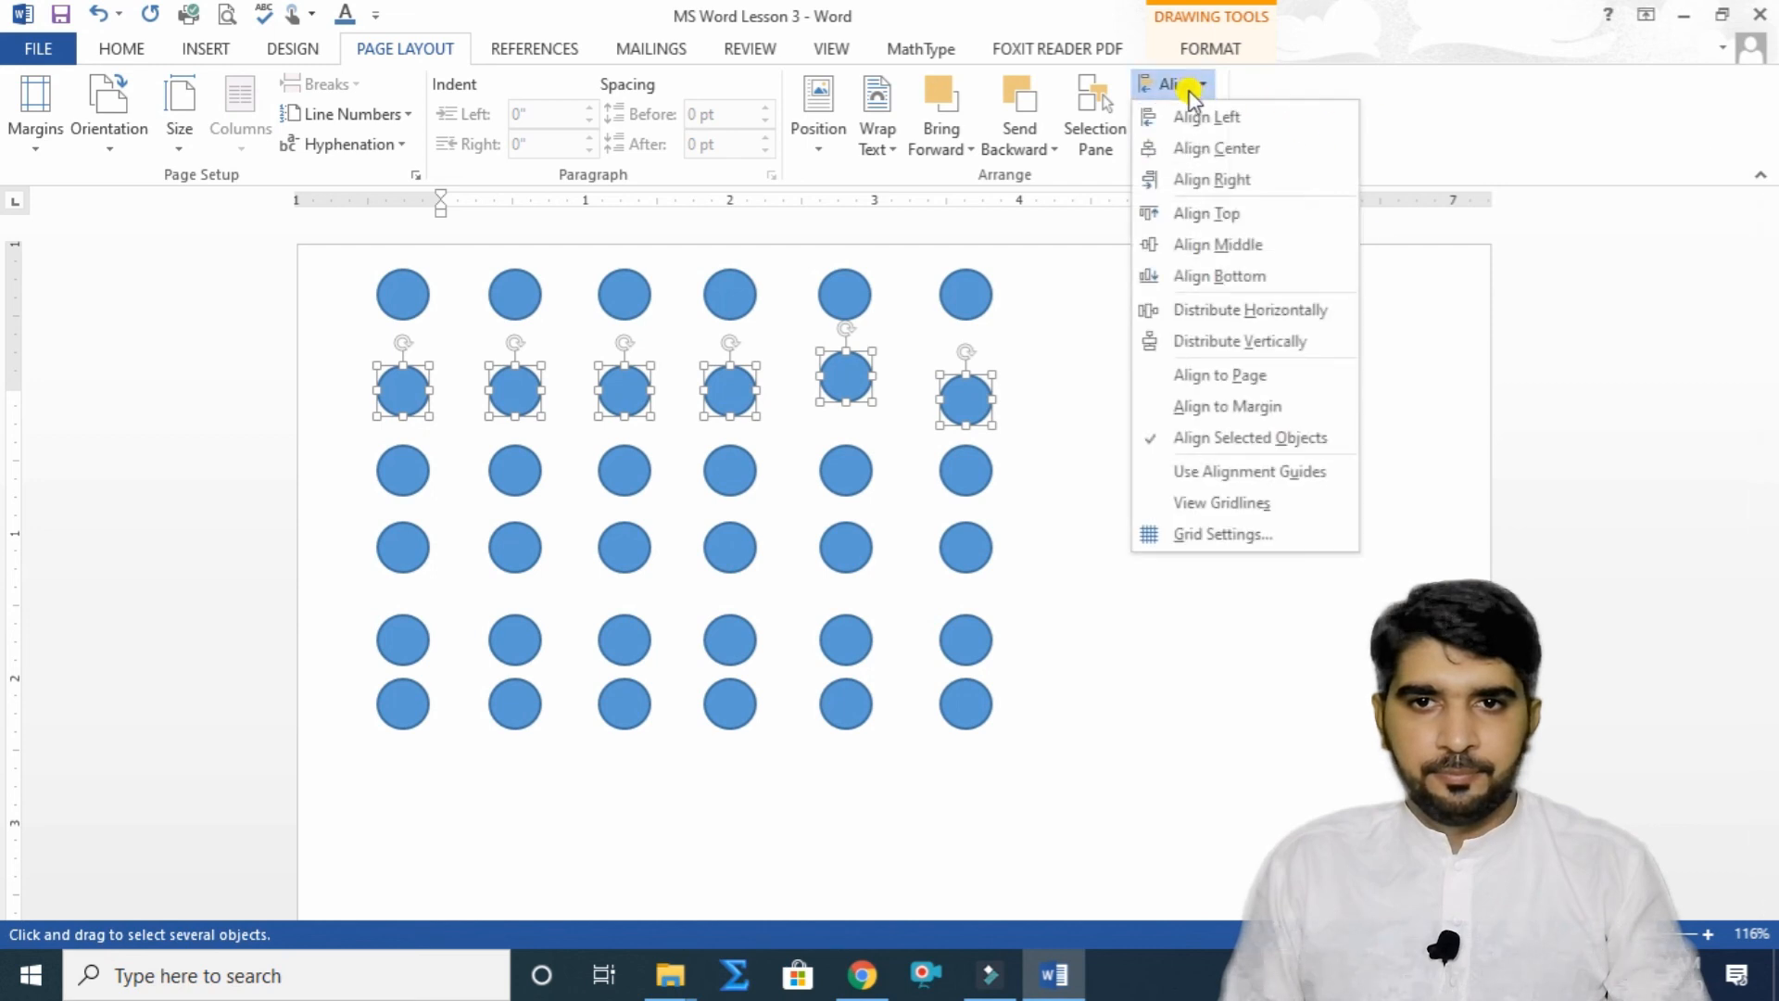
{"action": "left_click", "coordinate": [1205, 246]}
Enclose the six circles of the top row in a selection and align them by their middles again.
{"action": "left_click_drag", "start_coordinate": [1069, 271], "coordinate": [299, 339]}
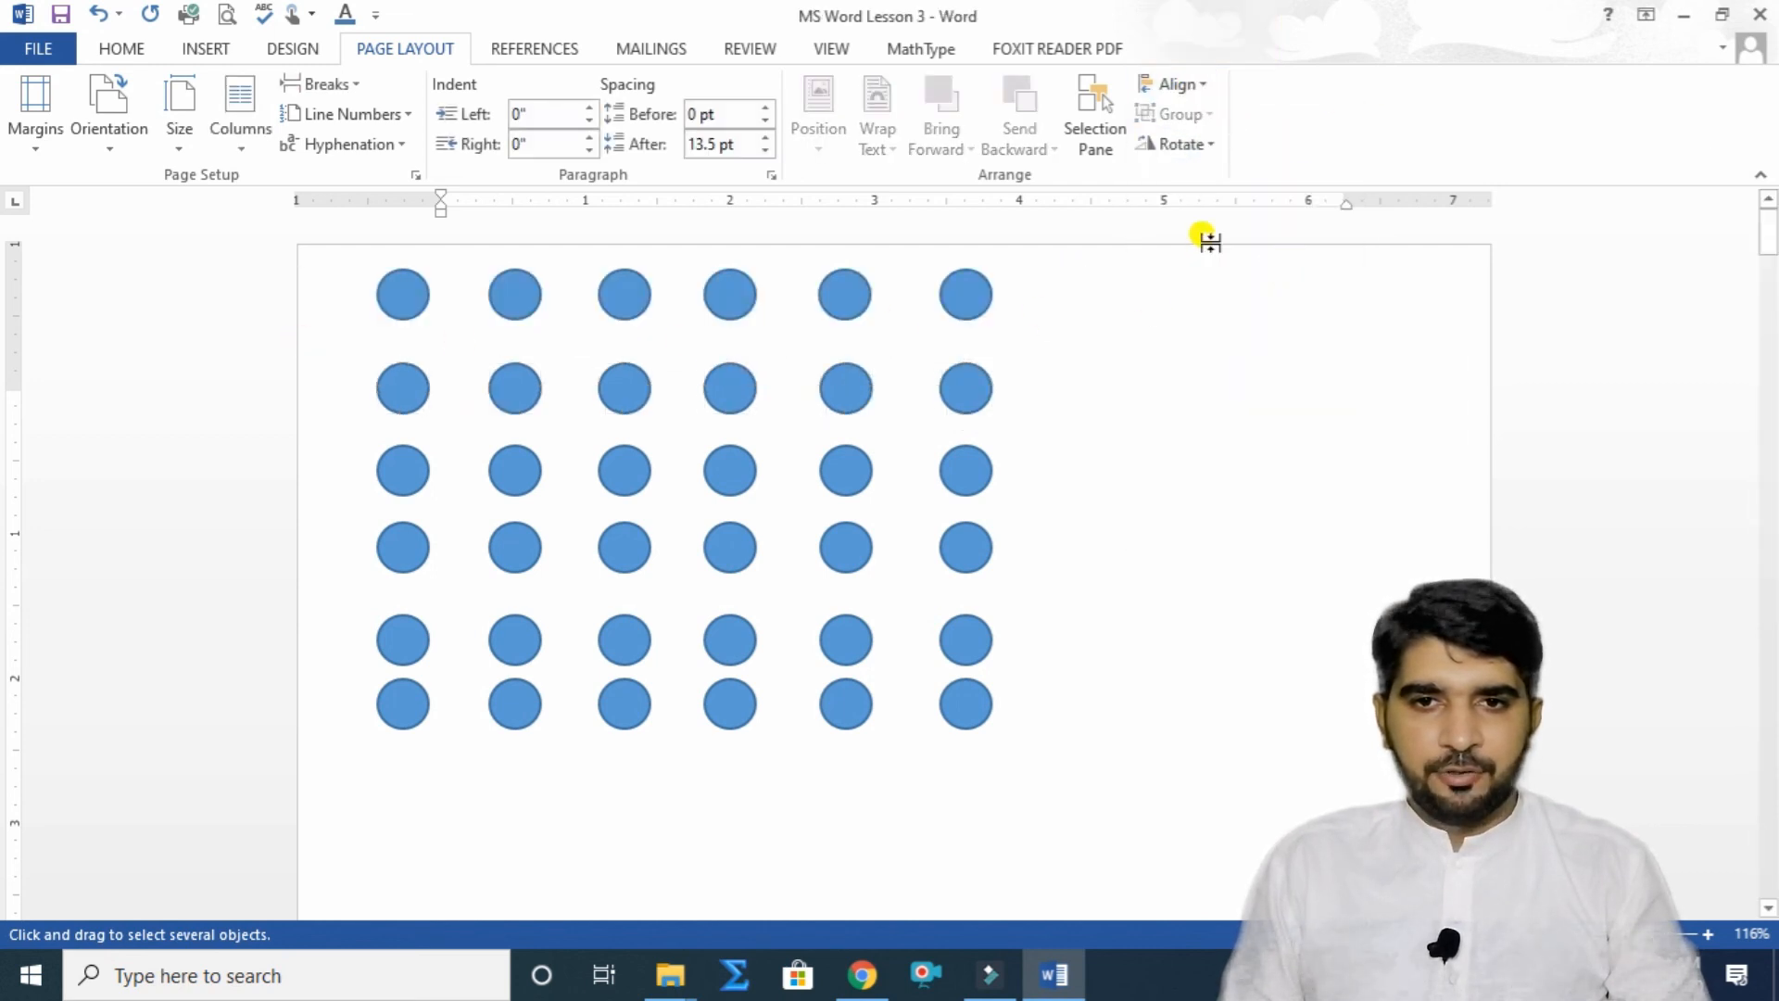
{"action": "mouse_move", "coordinate": [1064, 251]}
{"action": "left_mouse_down"}
{"action": "mouse_move", "coordinate": [1037, 301]}
{"action": "mouse_move", "coordinate": [289, 366]}
{"action": "left_mouse_up"}
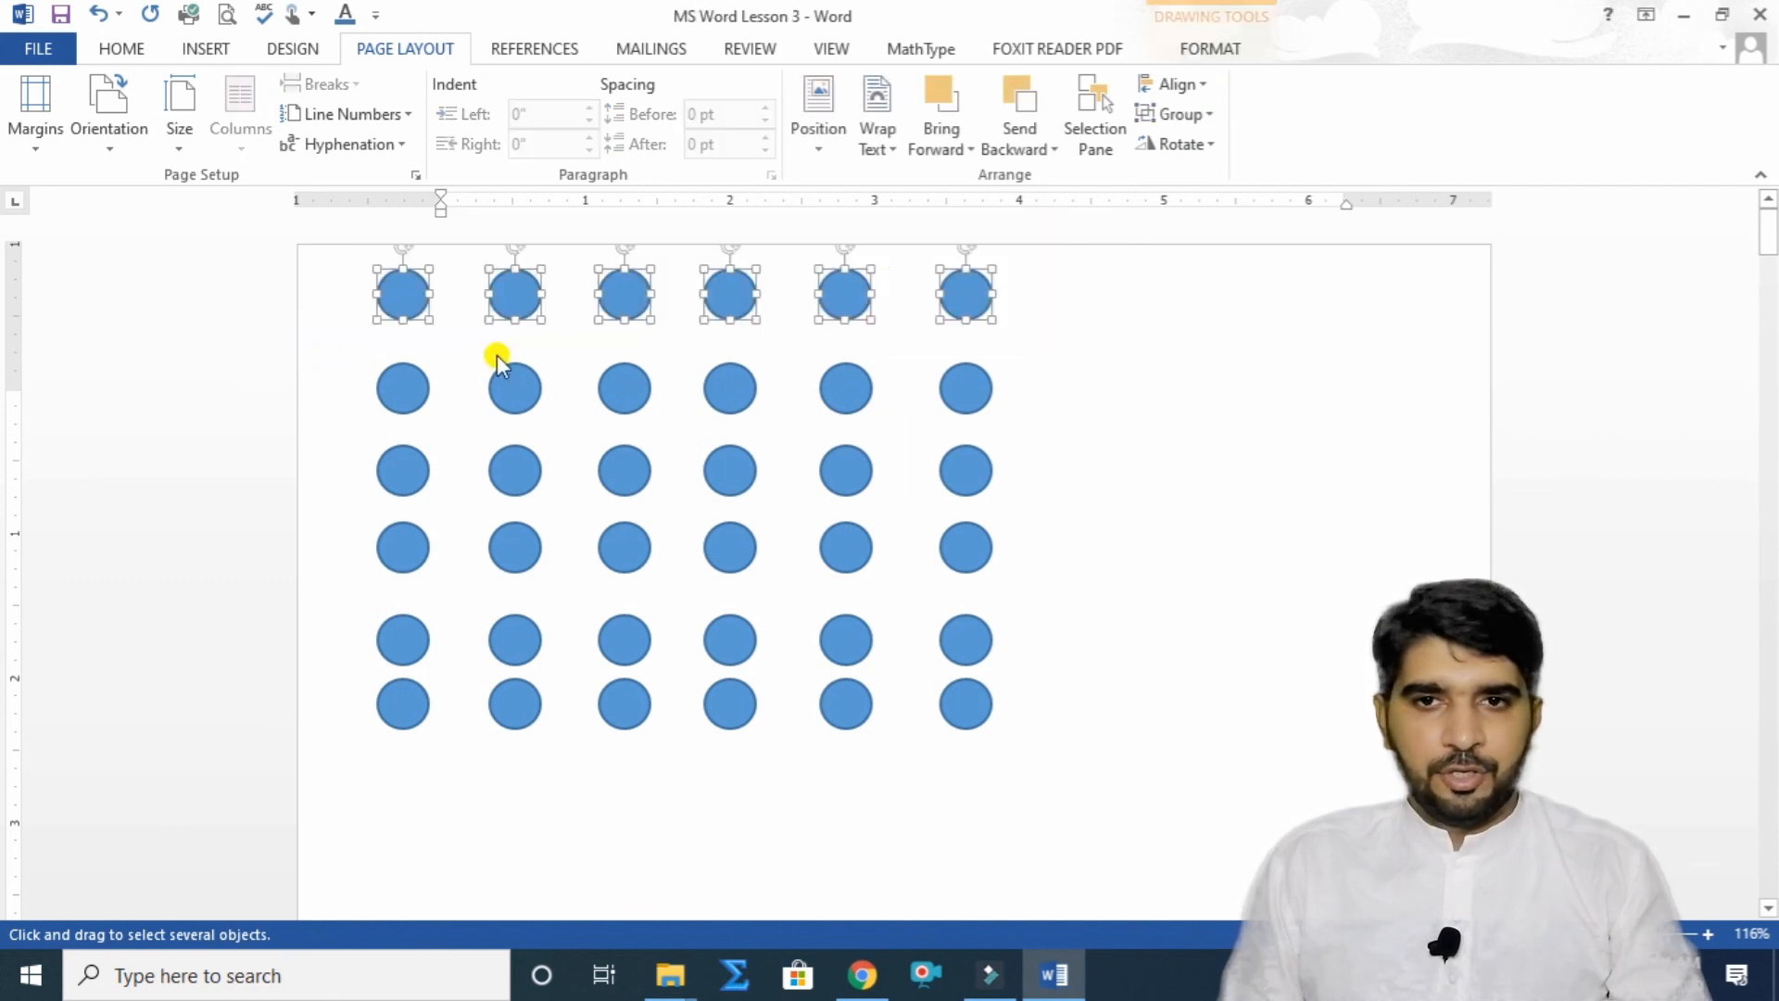
{"action": "left_click", "coordinate": [1190, 84]}
{"action": "left_click", "coordinate": [1207, 243]}
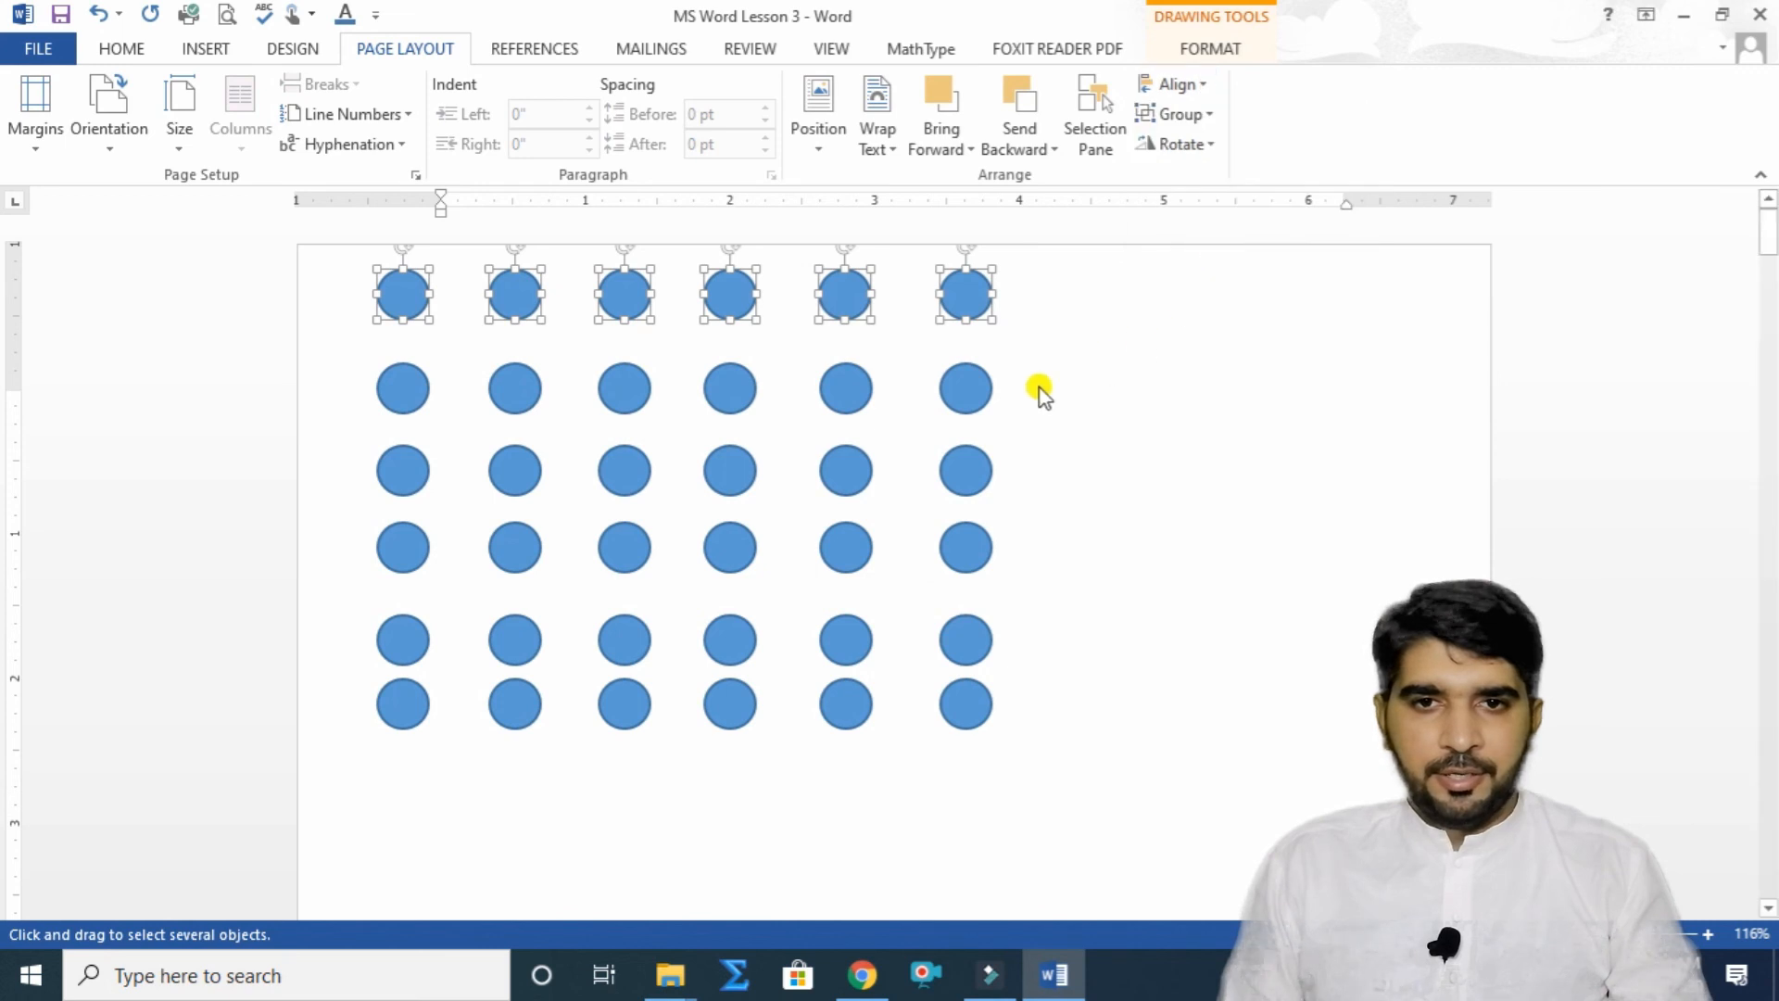
Select the six circles of the sixth column and align them by their horizontal centers.
{"action": "left_click_drag", "start_coordinate": [1084, 756], "coordinate": [909, 242]}
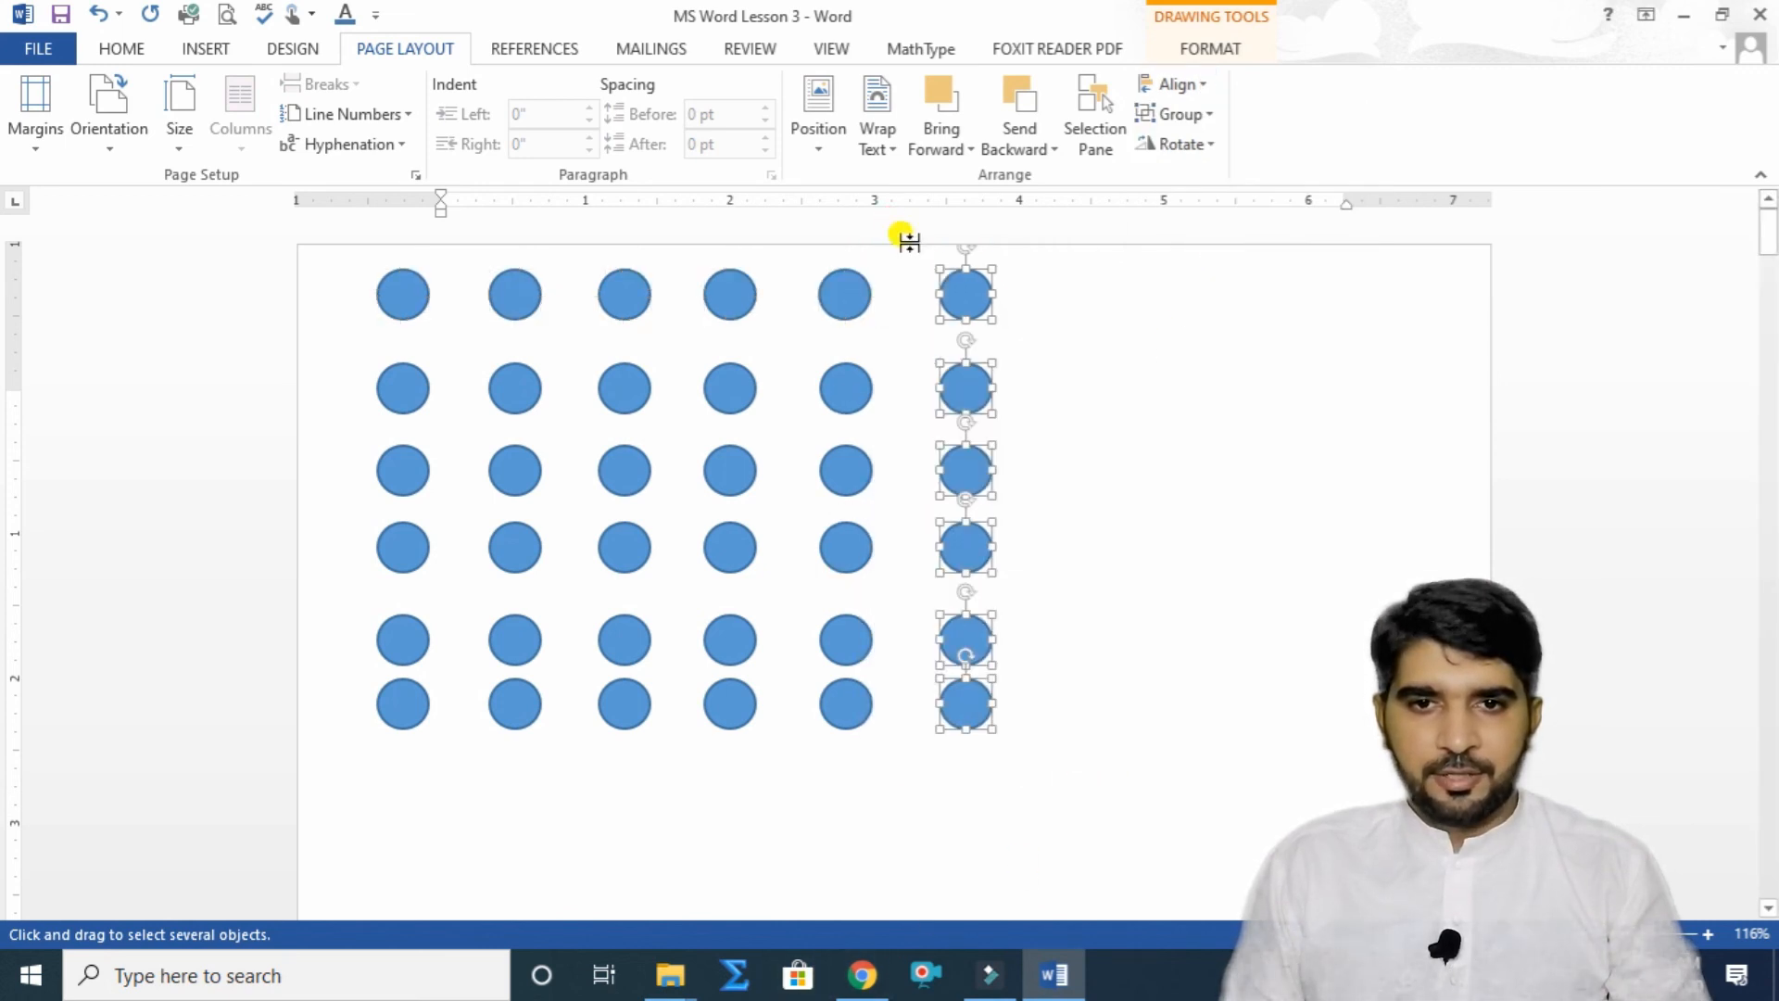
{"action": "left_click", "coordinate": [1178, 83]}
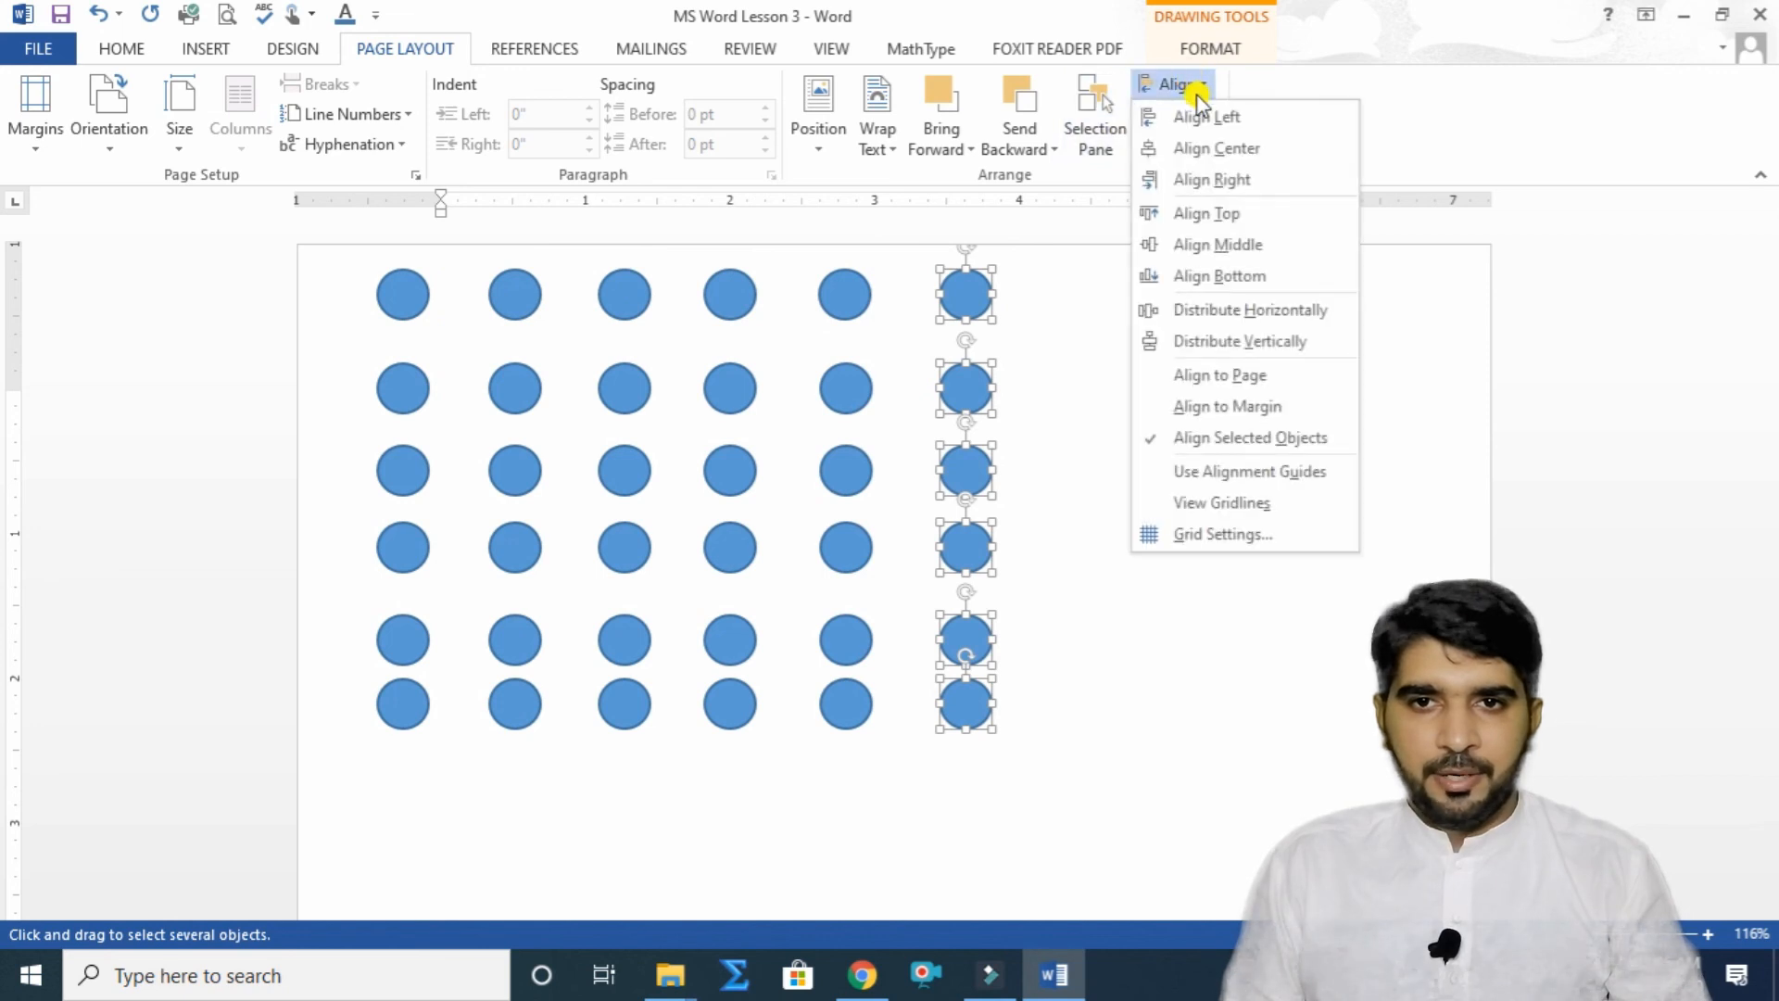
{"action": "left_click", "coordinate": [1240, 148]}
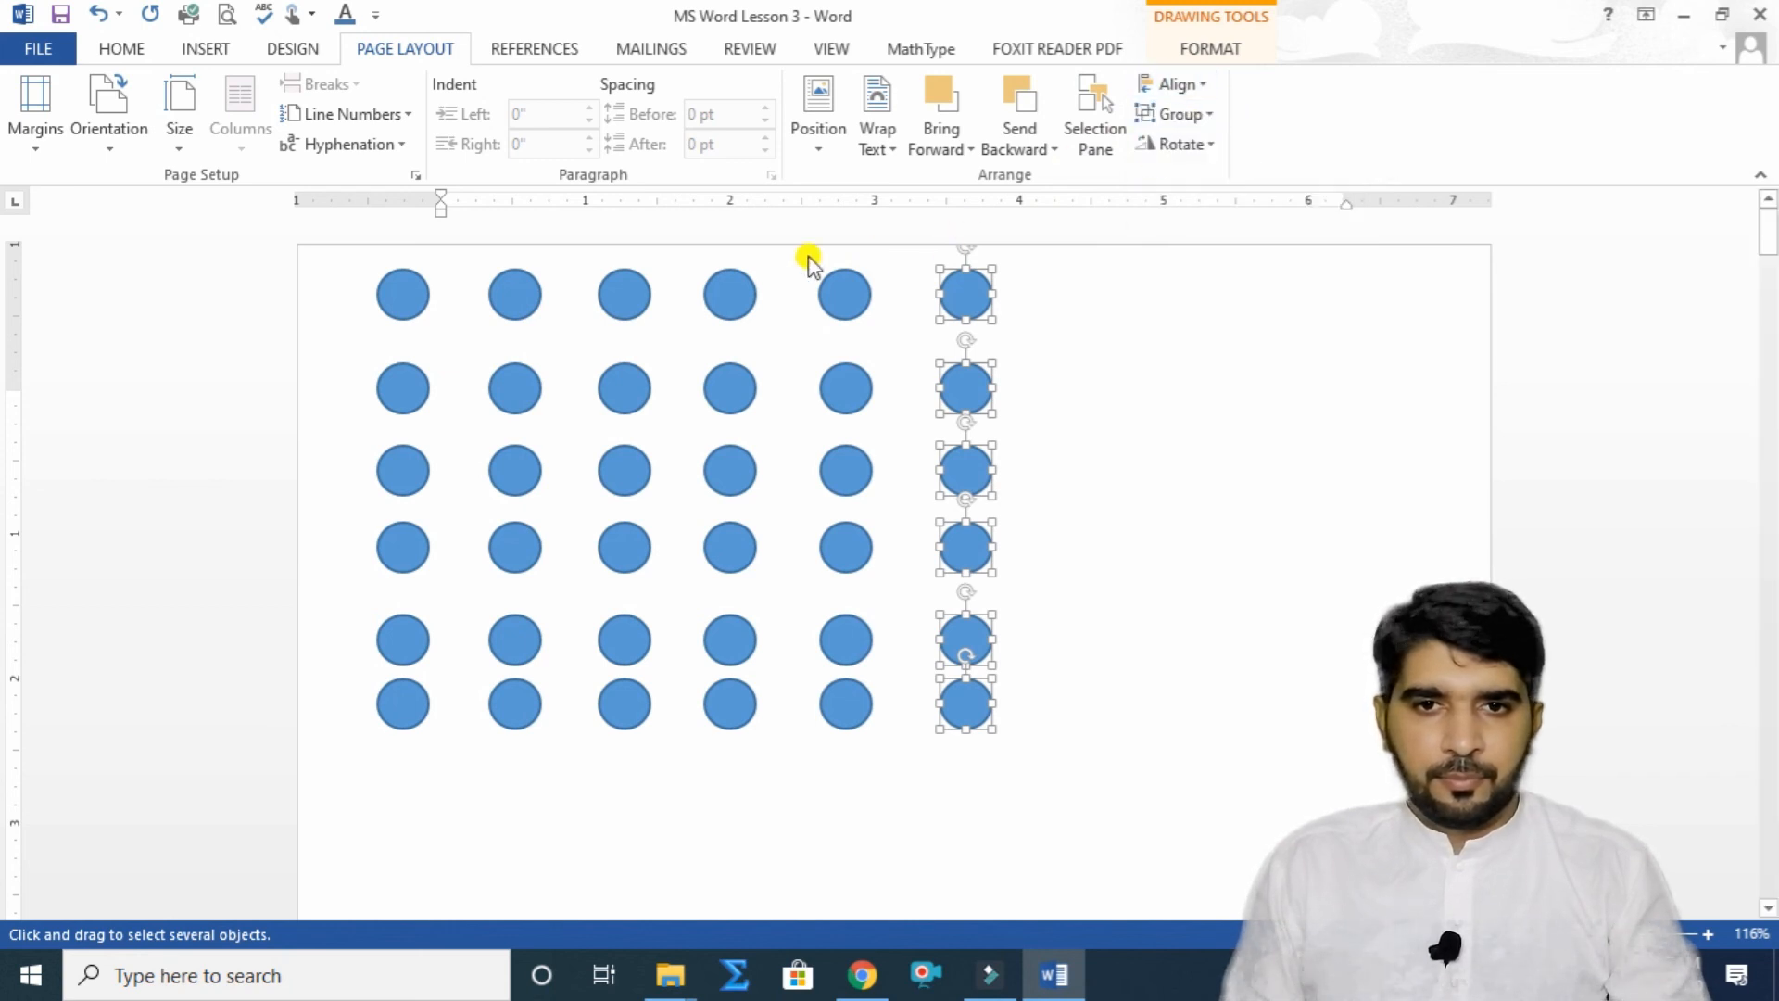
Select the six circles of the fifth column and align them by their horizontal centers.
{"action": "left_click_drag", "start_coordinate": [806, 253], "coordinate": [903, 810]}
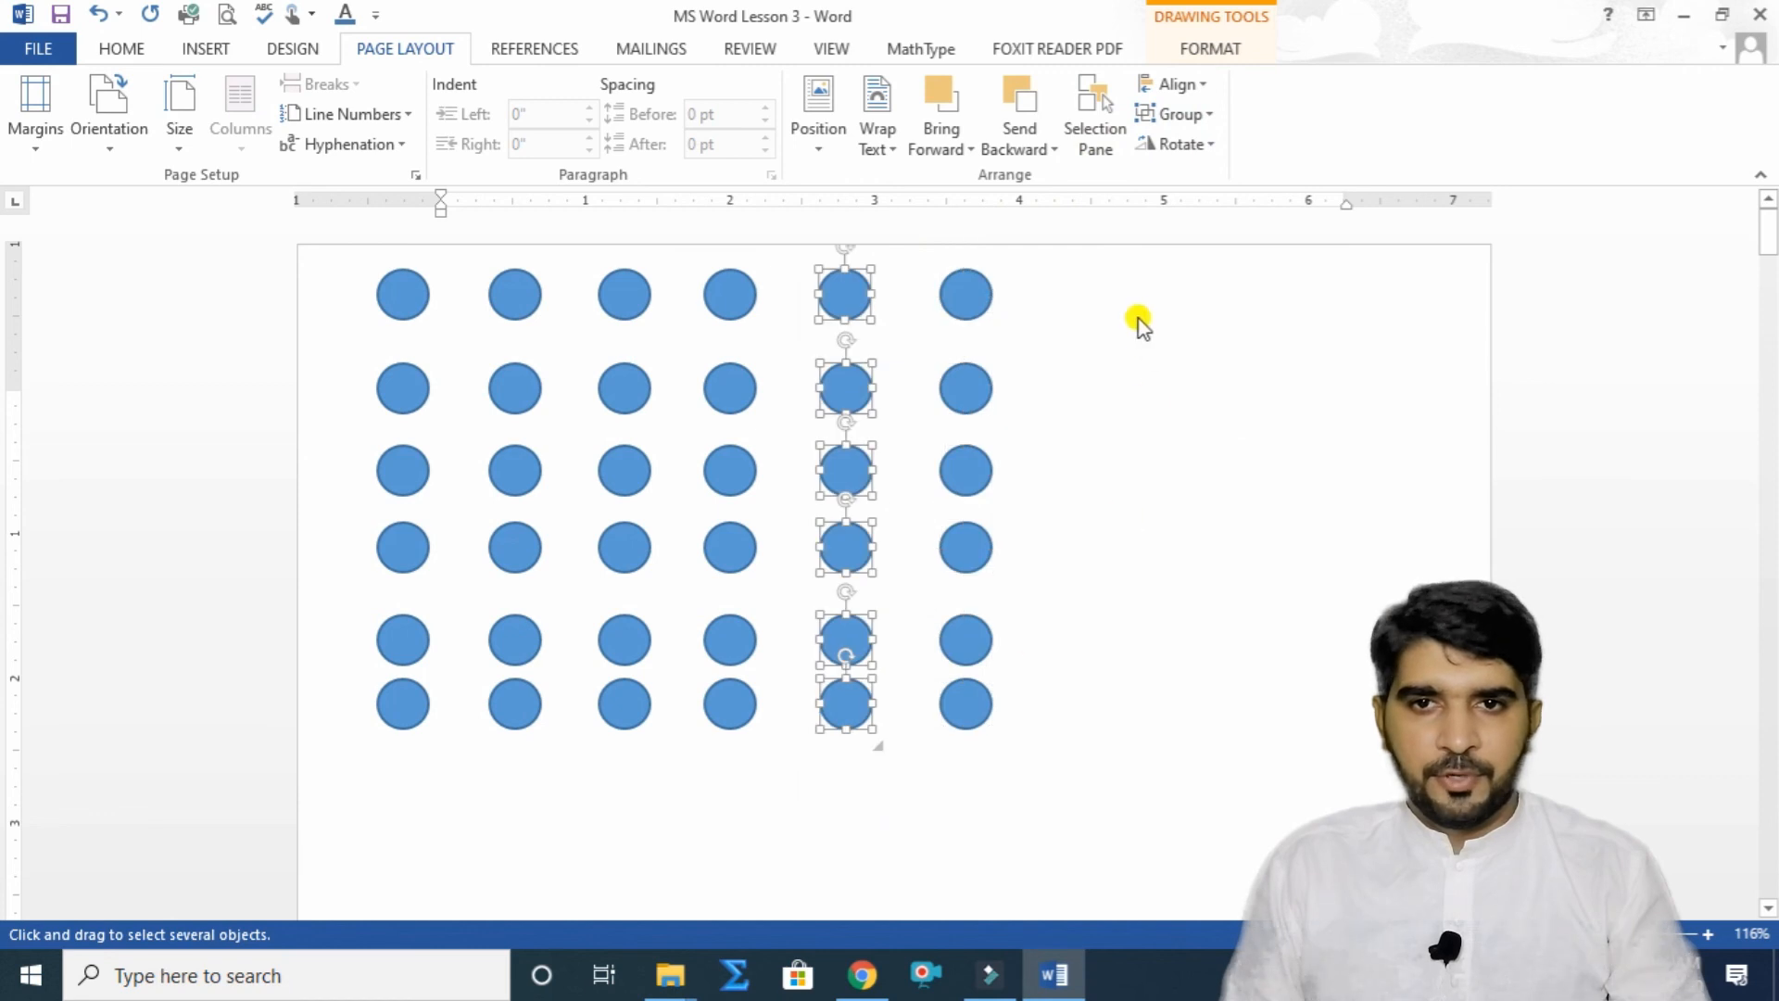
{"action": "left_click", "coordinate": [1179, 86]}
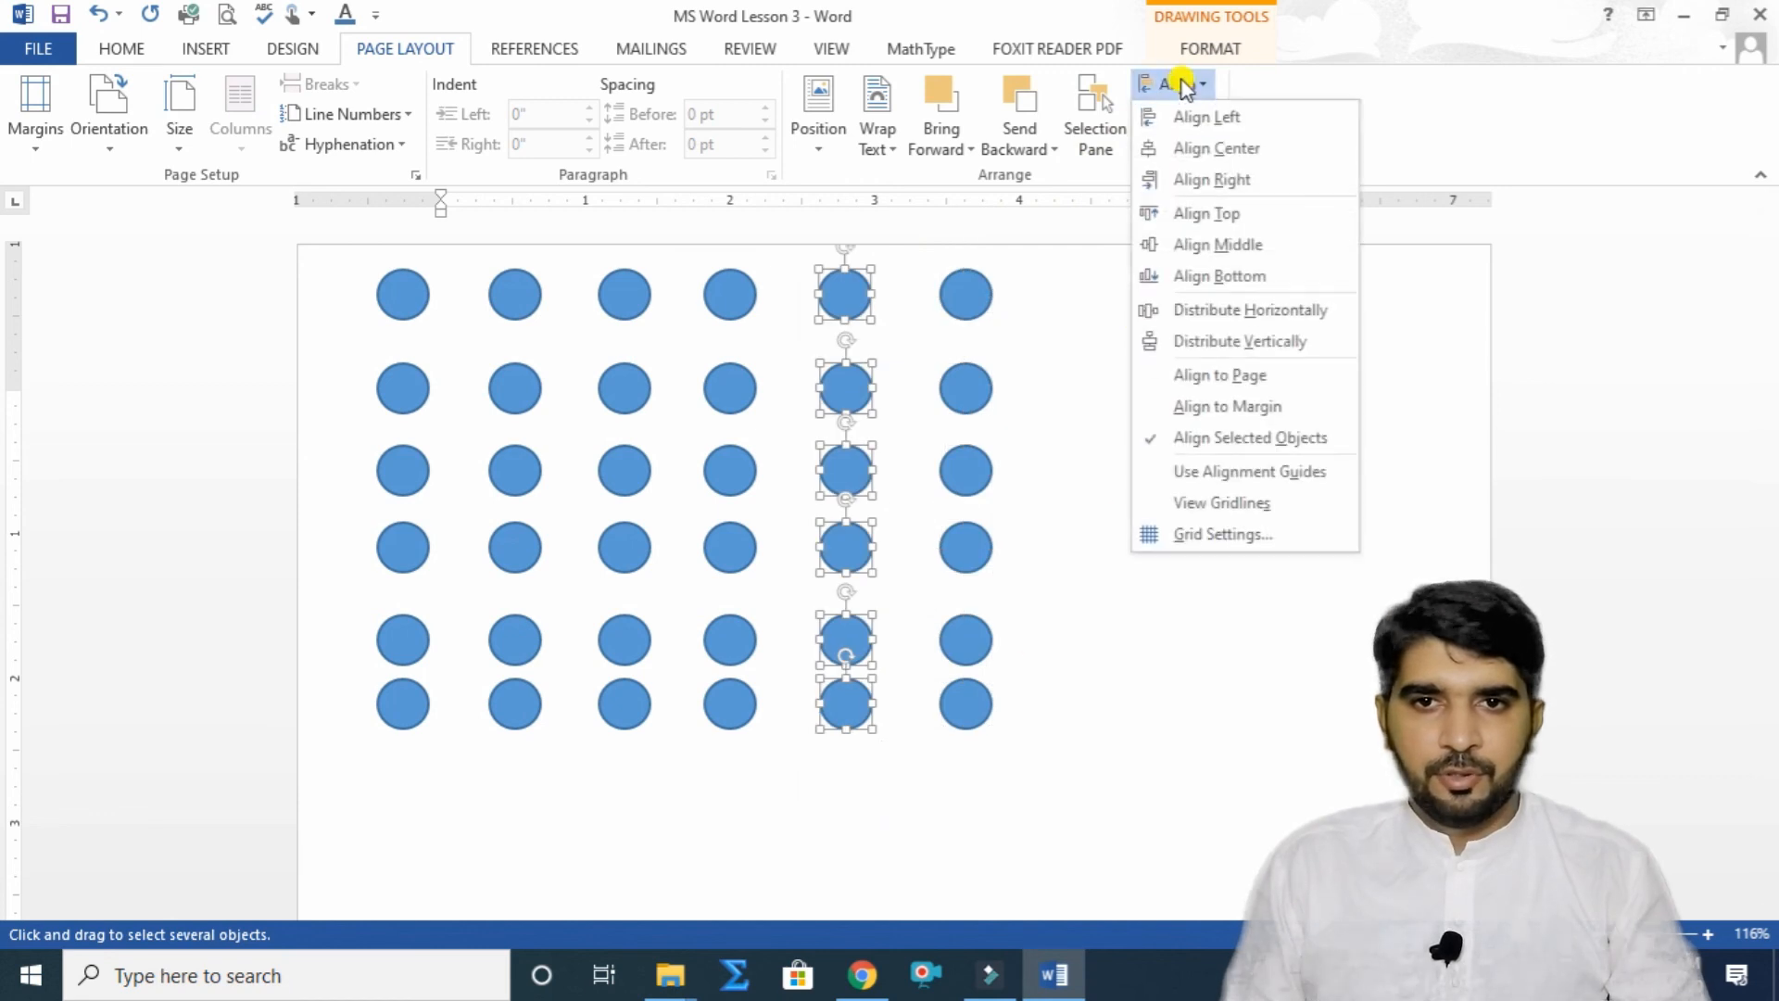
{"action": "left_click", "coordinate": [1187, 158]}
Select the six circles of the fourth column and align them by their horizontal centers.
{"action": "left_click_drag", "start_coordinate": [781, 795], "coordinate": [654, 199]}
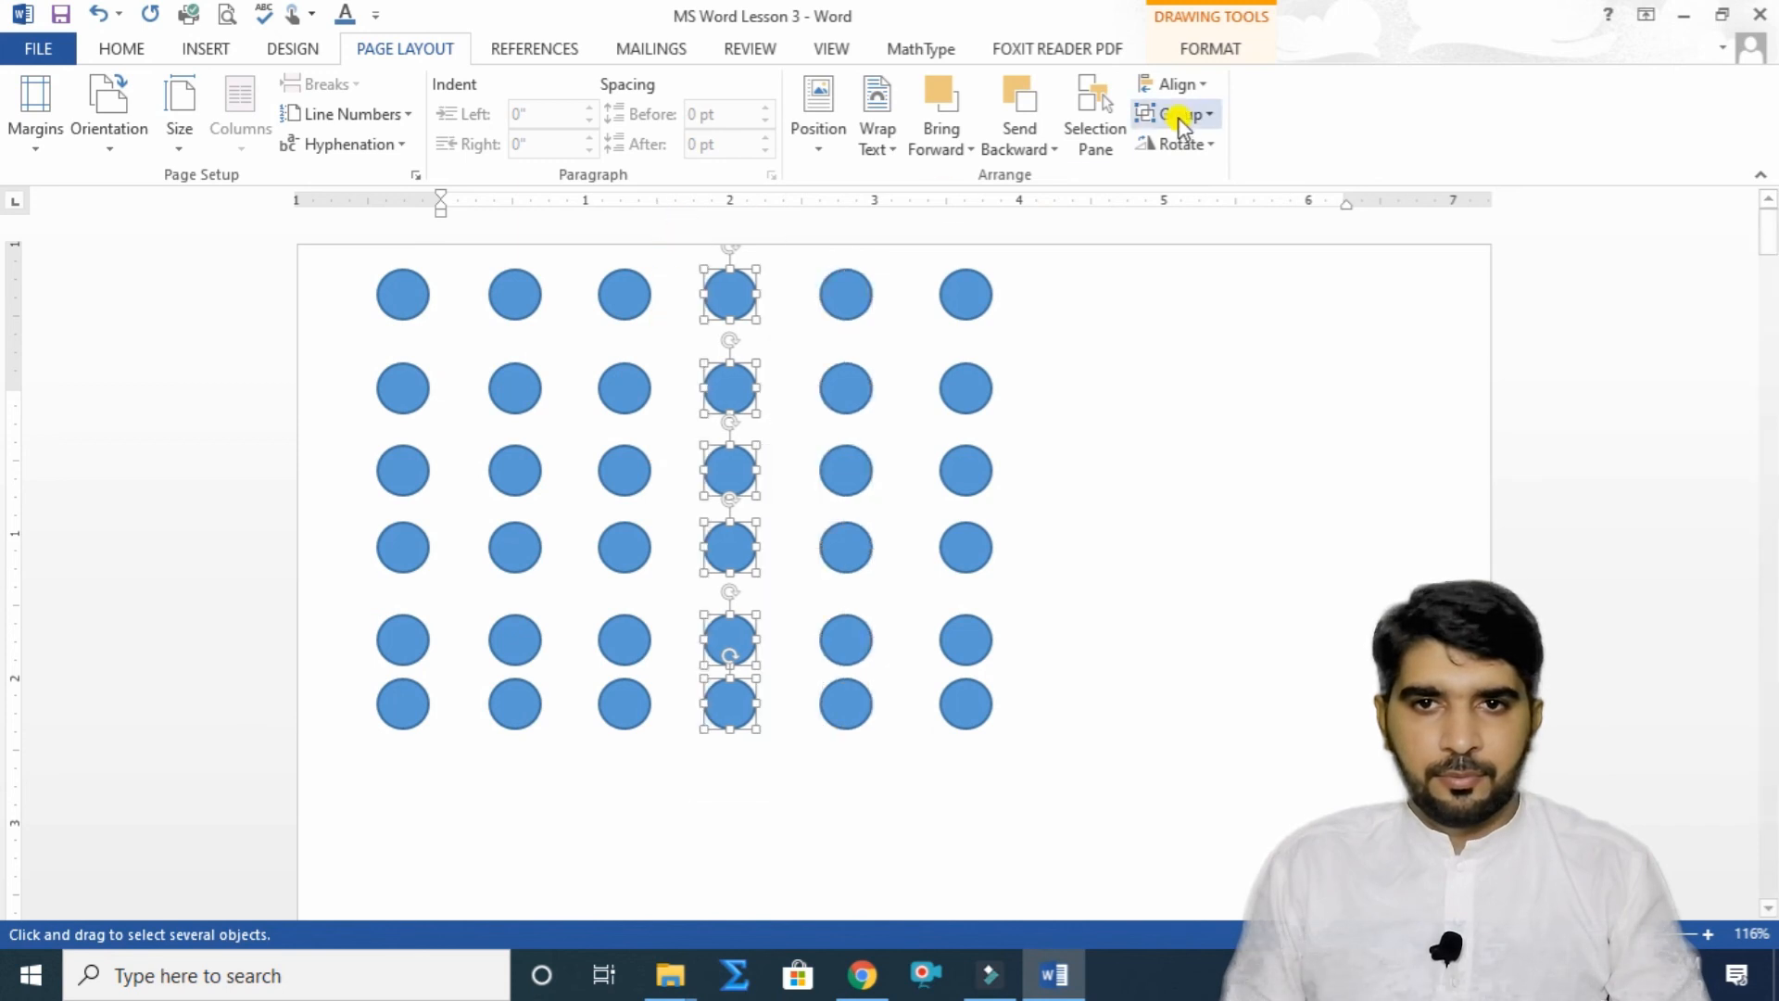
{"action": "left_click", "coordinate": [1176, 83]}
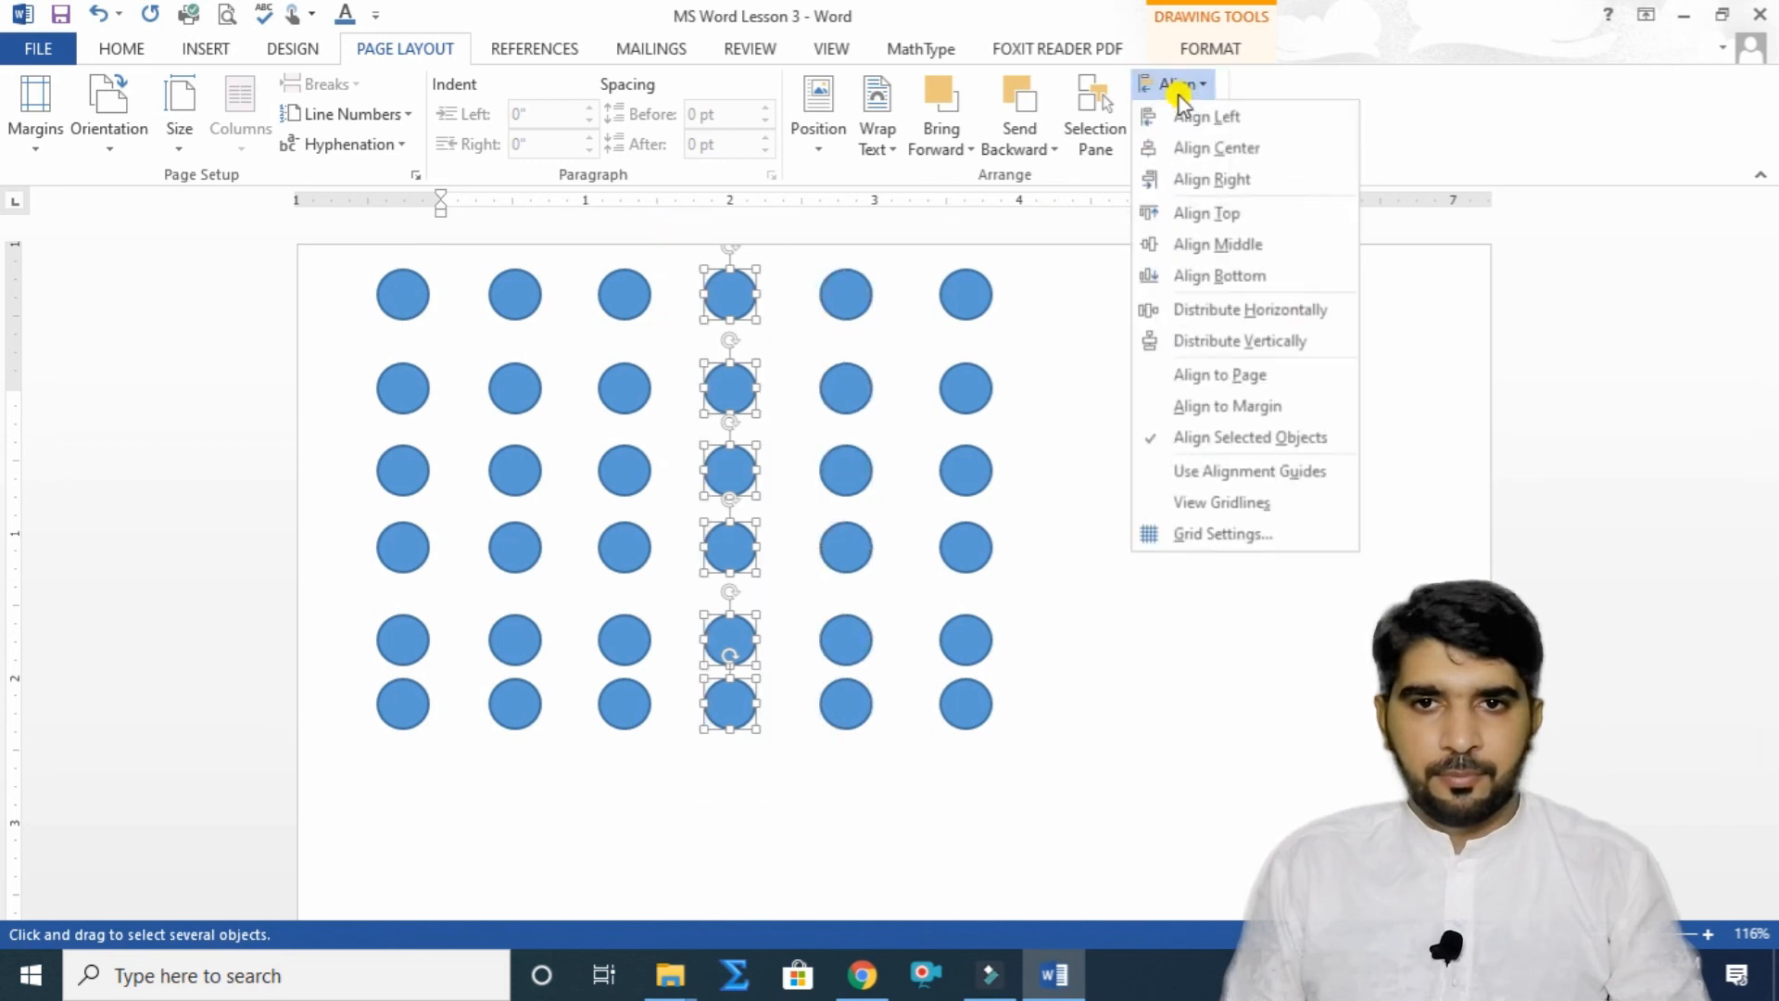
{"action": "left_click", "coordinate": [1198, 148]}
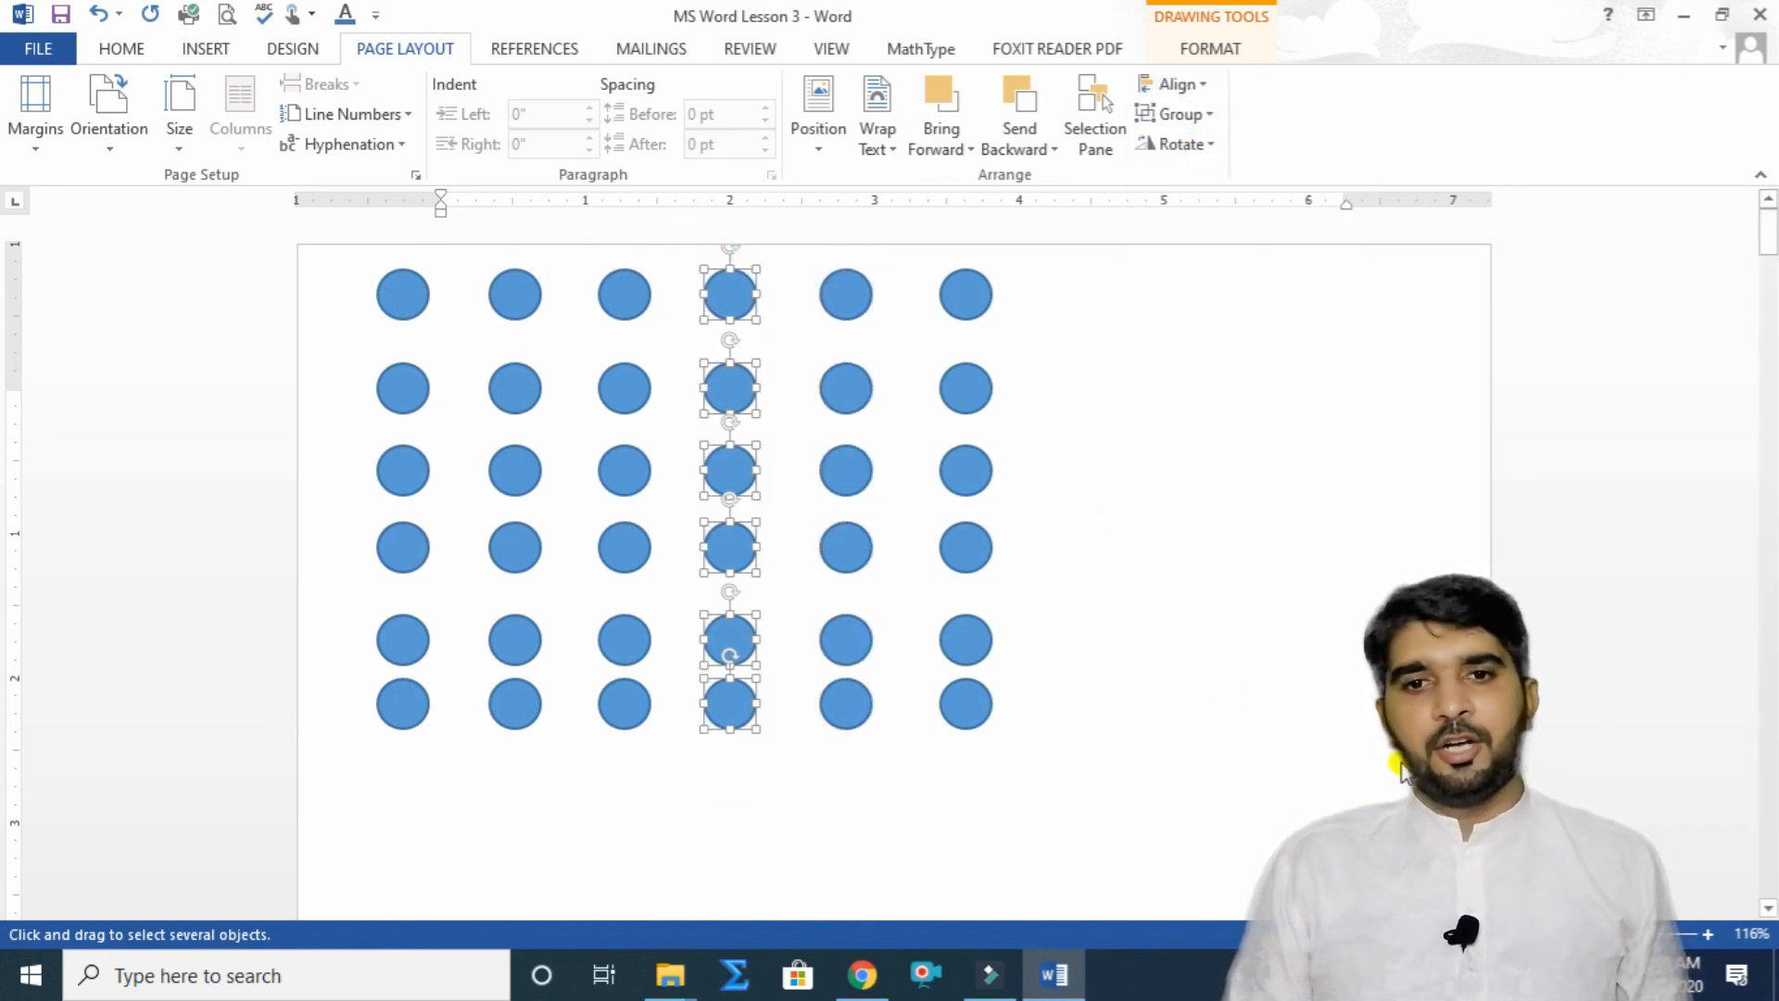